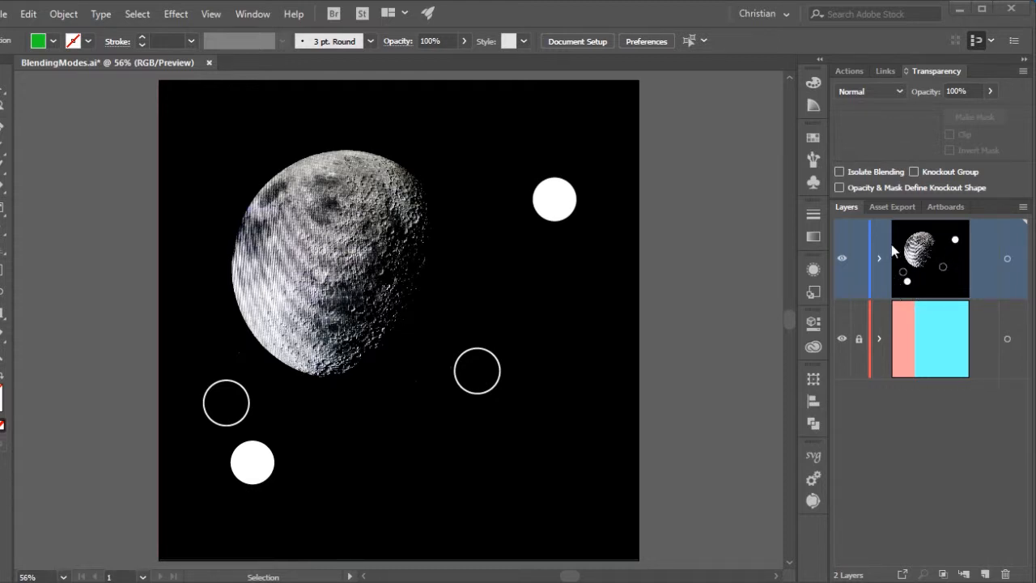
Step: Hide the moon artwork layer to view the pink and cyan background, and show it again
{"action": "left_click", "coordinate": [842, 260]}
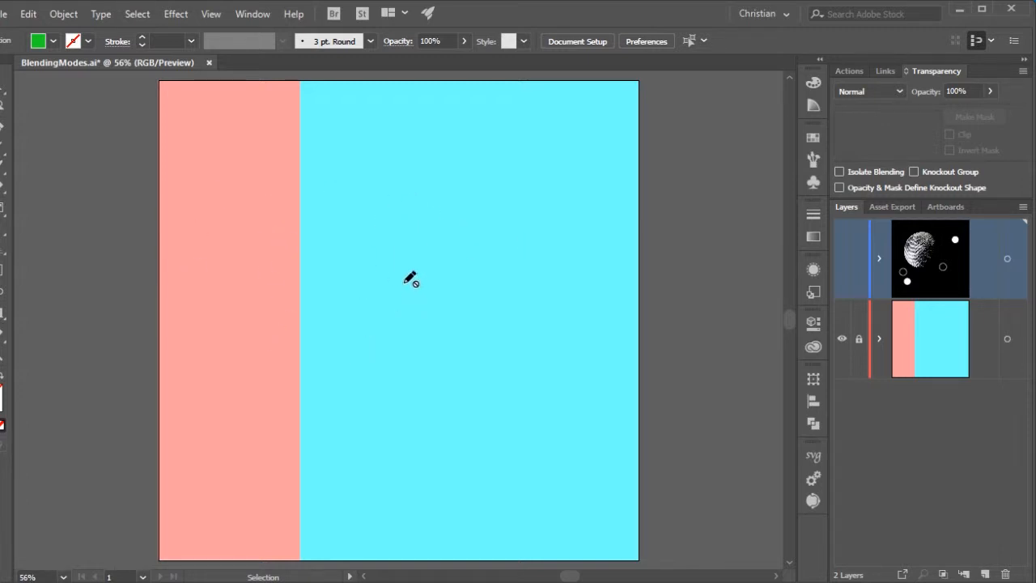
{"action": "left_click", "coordinate": [841, 259]}
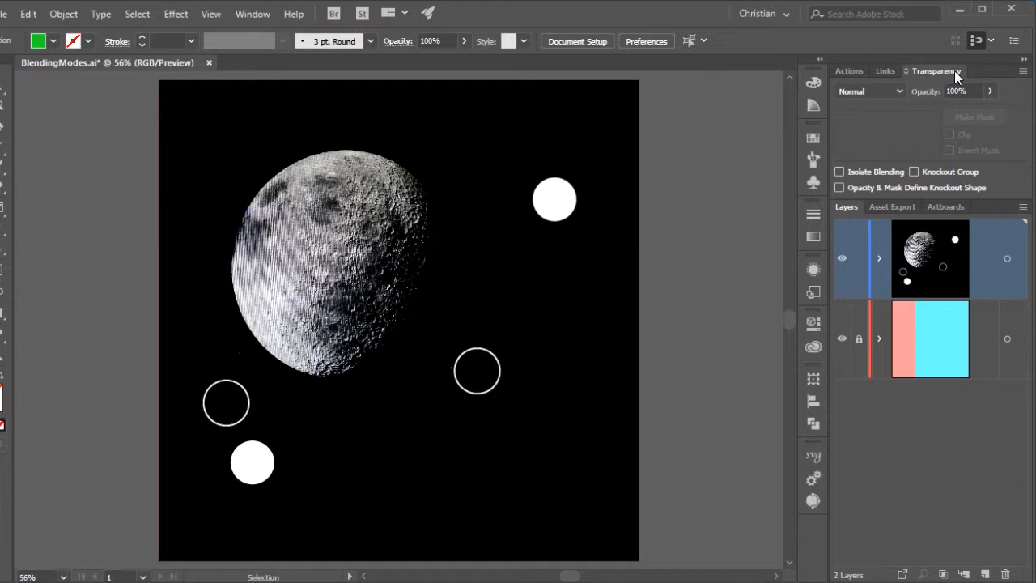
Step: Try to set the blending mode to Darken without targeting the moon artwork layer
{"action": "left_click", "coordinate": [872, 91]}
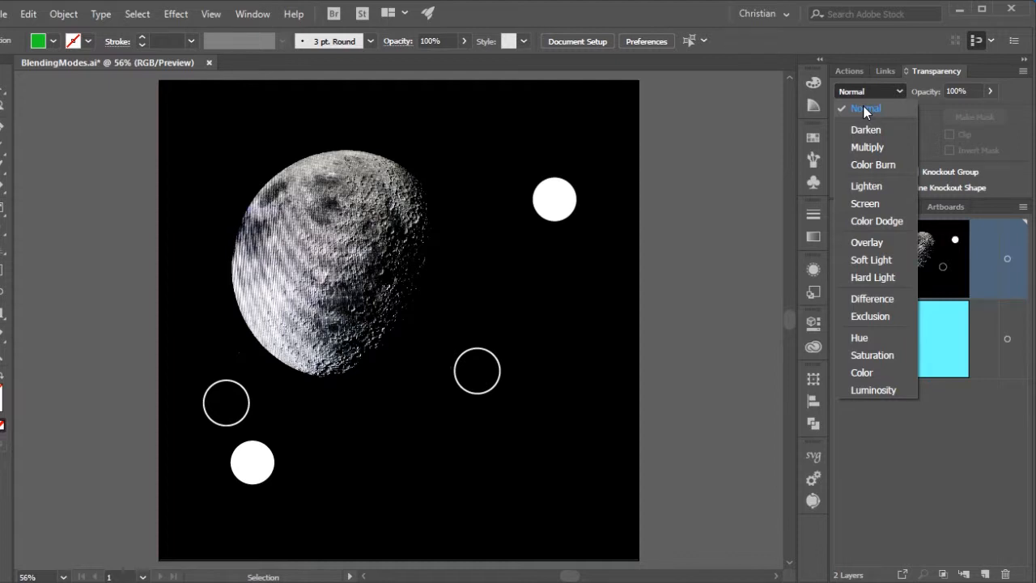
{"action": "left_click", "coordinate": [863, 130]}
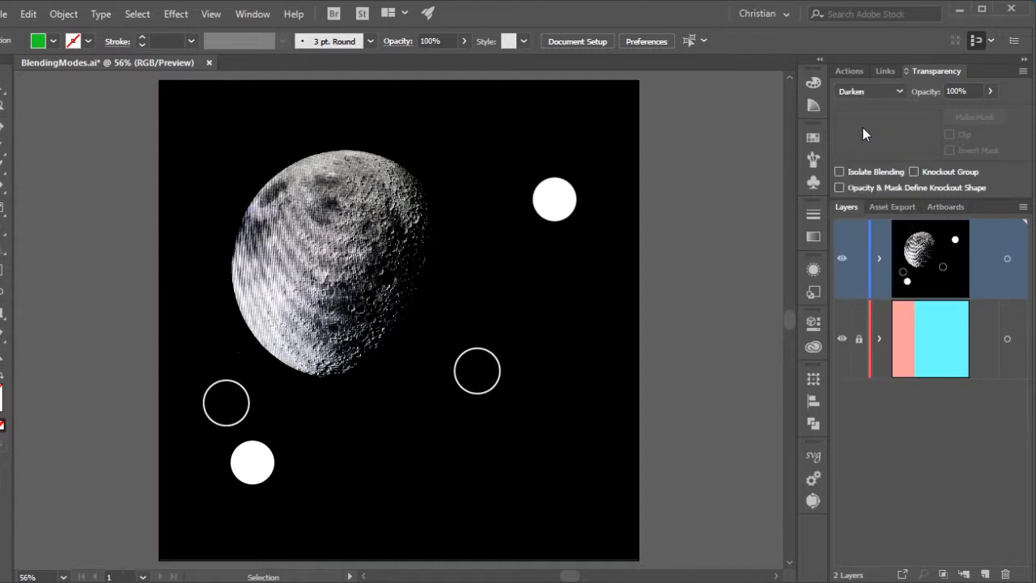
{"action": "left_click", "coordinate": [860, 91]}
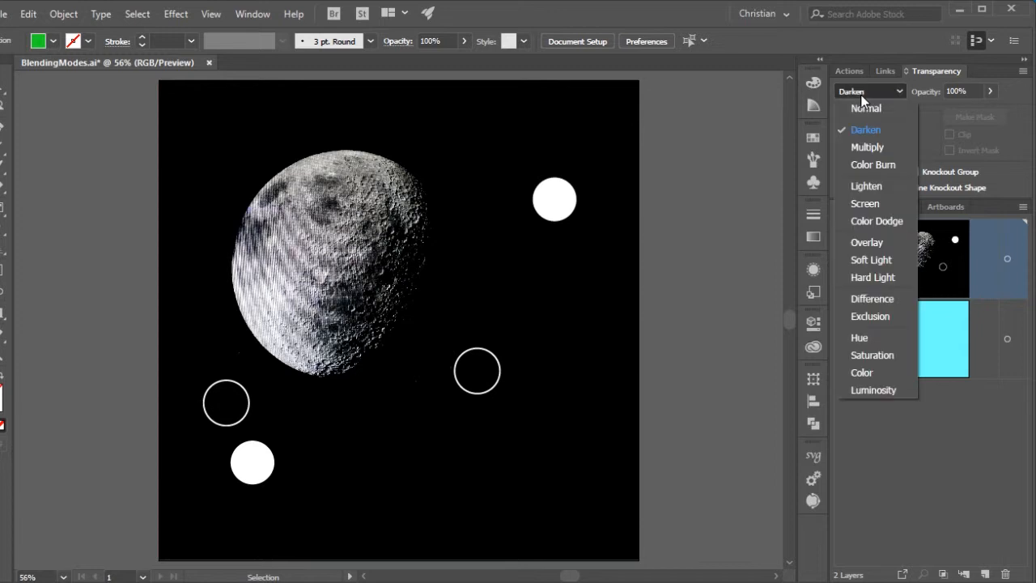
{"action": "left_click", "coordinate": [863, 129]}
Step: Target all artwork on the moon layer and set its blending mode to Darken
{"action": "left_click", "coordinate": [1007, 258]}
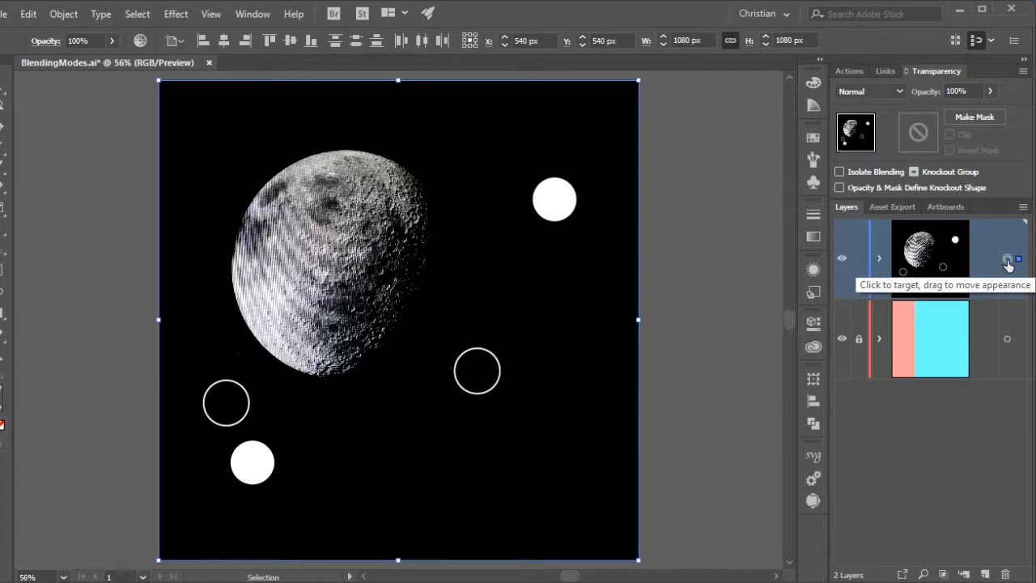
{"action": "left_click", "coordinate": [884, 92]}
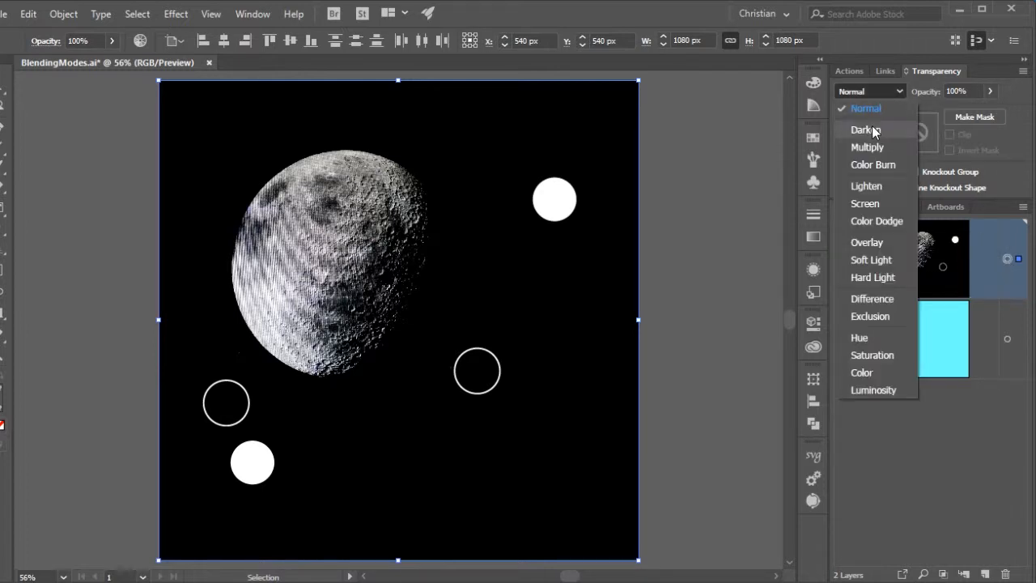
{"action": "left_click", "coordinate": [871, 129]}
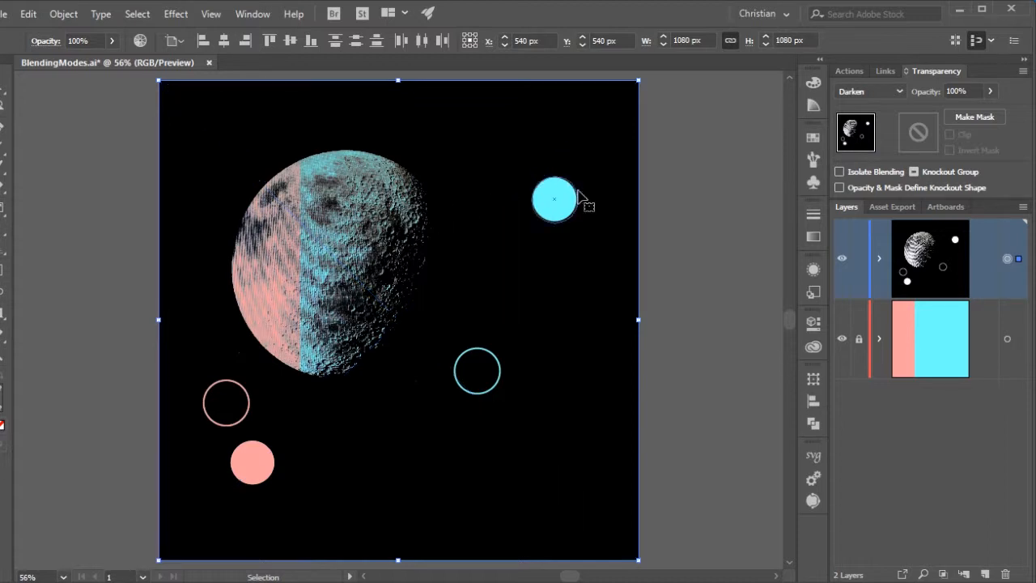
Step: Compare the Multiply and Darken blending modes on the moon layer, ending on Multiply
{"action": "left_click", "coordinate": [871, 91]}
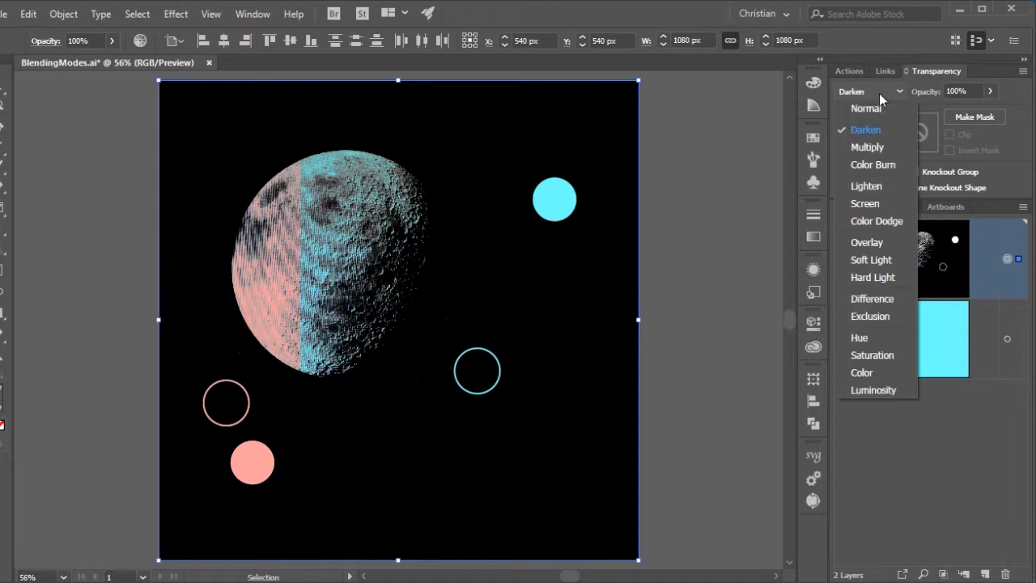
{"action": "left_click", "coordinate": [867, 147]}
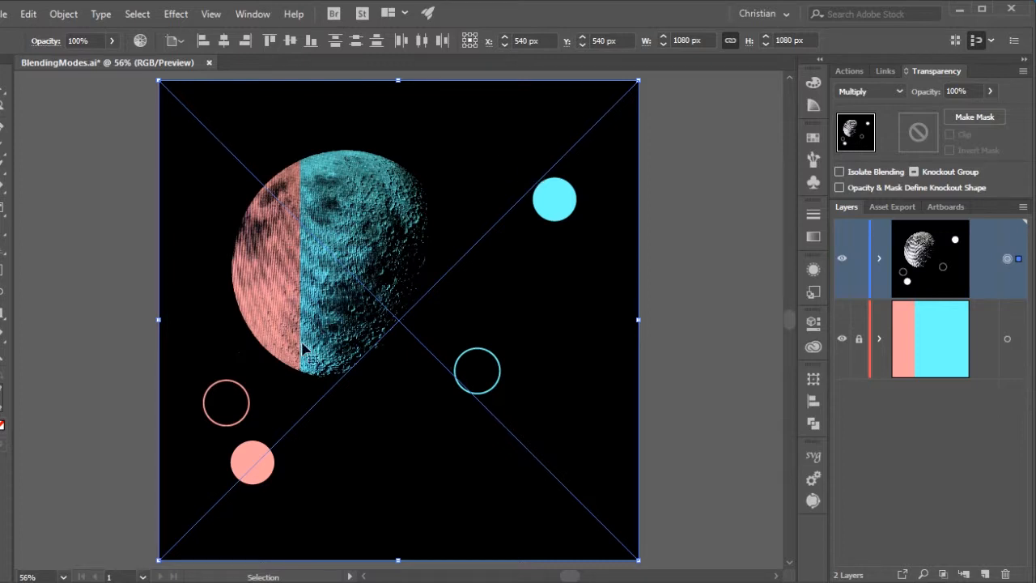
{"action": "left_click", "coordinate": [870, 90]}
{"action": "left_click", "coordinate": [878, 129]}
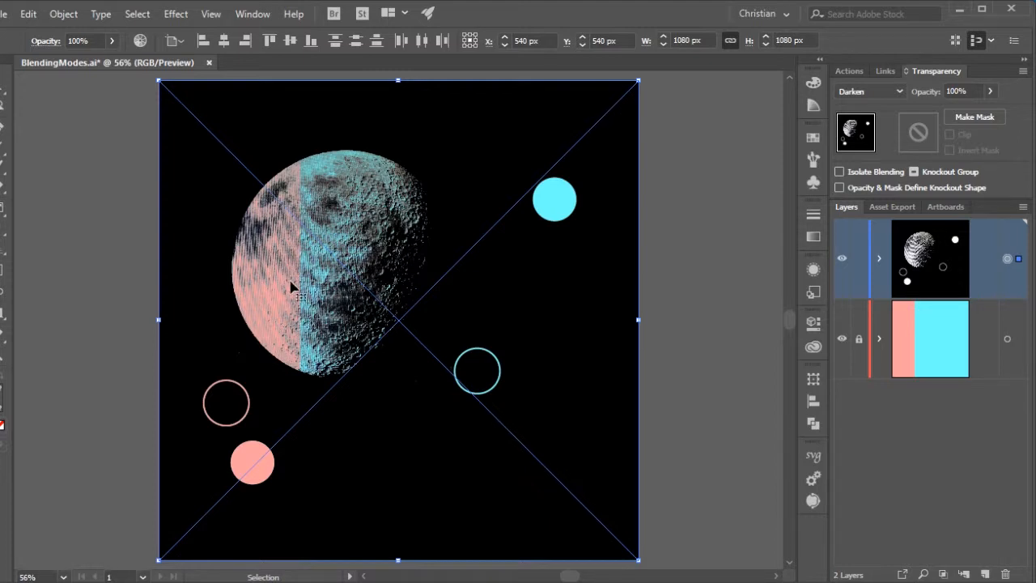
{"action": "left_click", "coordinate": [870, 91]}
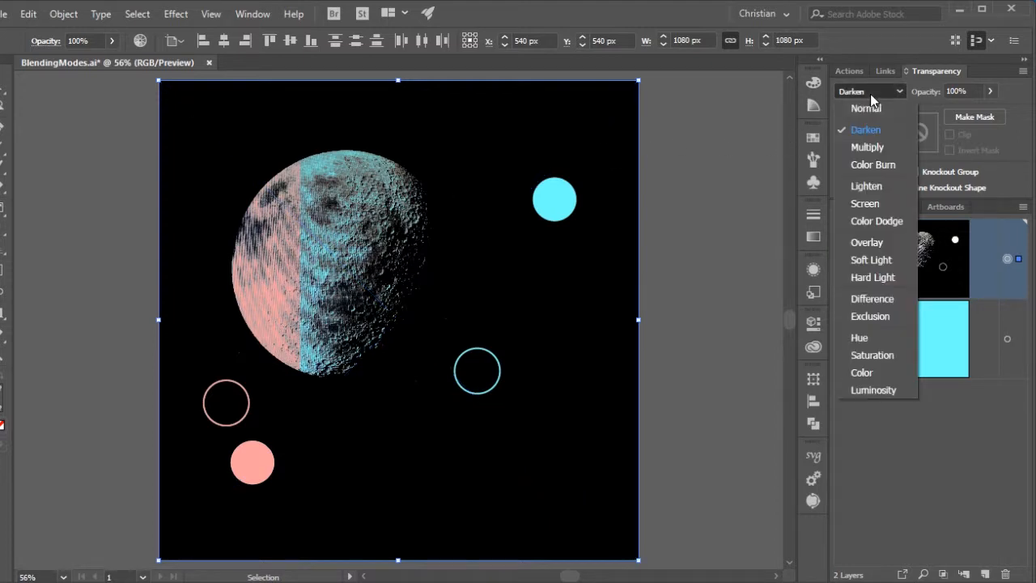
{"action": "left_click", "coordinate": [872, 144]}
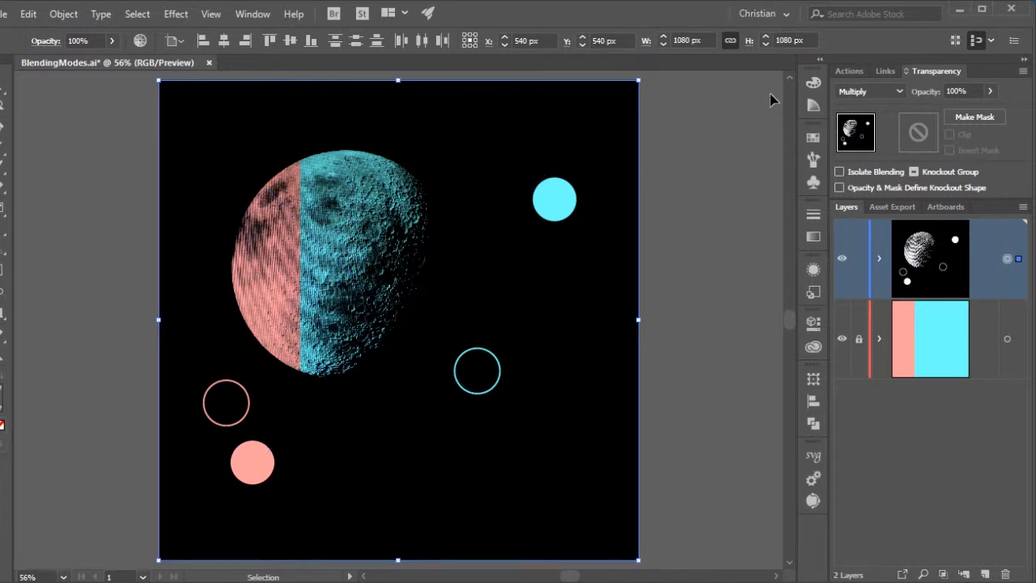
Step: Set the moon layer's blending mode to Color Burn
{"action": "left_click", "coordinate": [869, 91]}
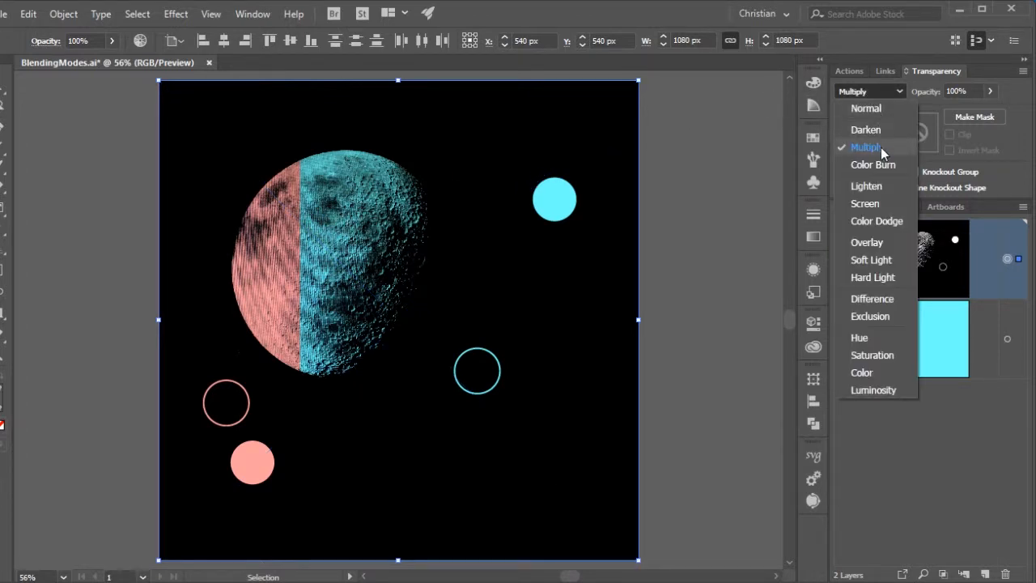
{"action": "left_click", "coordinate": [874, 166]}
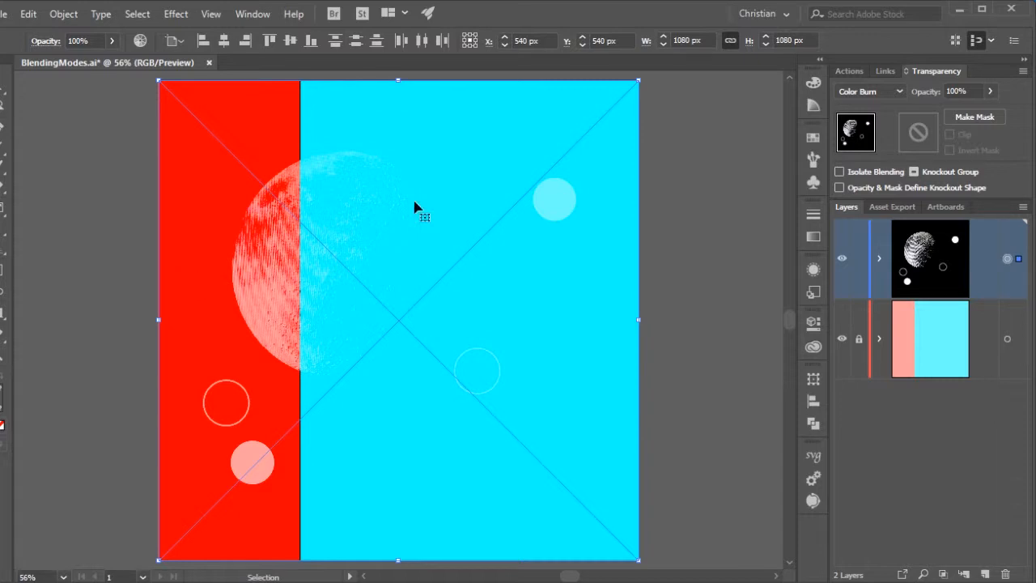
{"action": "key", "text": "ctrl+h"}
Step: Change the moon layer's blending mode to Lighten
{"action": "left_click", "coordinate": [872, 89]}
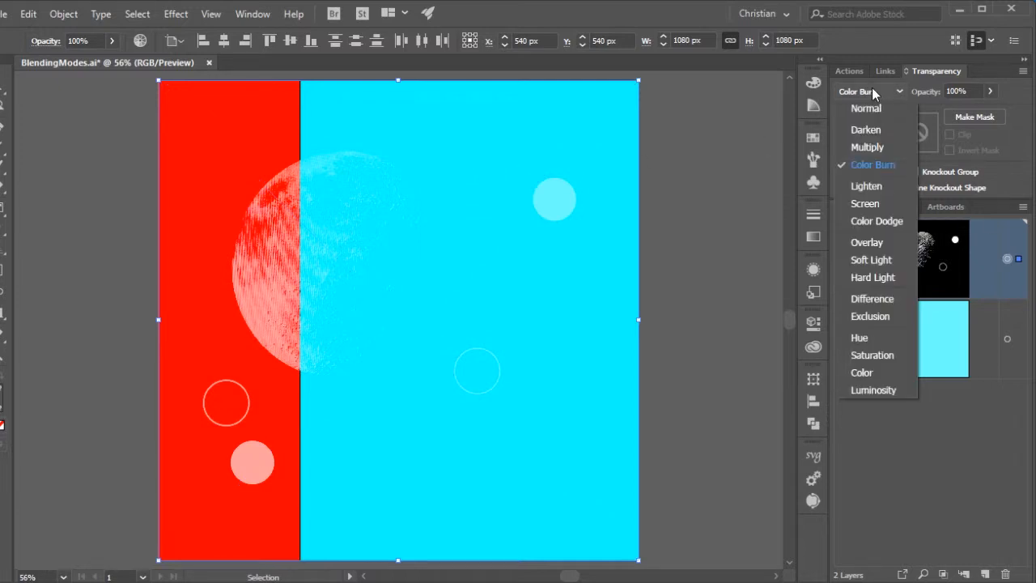
{"action": "key", "text": "Escape"}
{"action": "key", "text": "Down"}
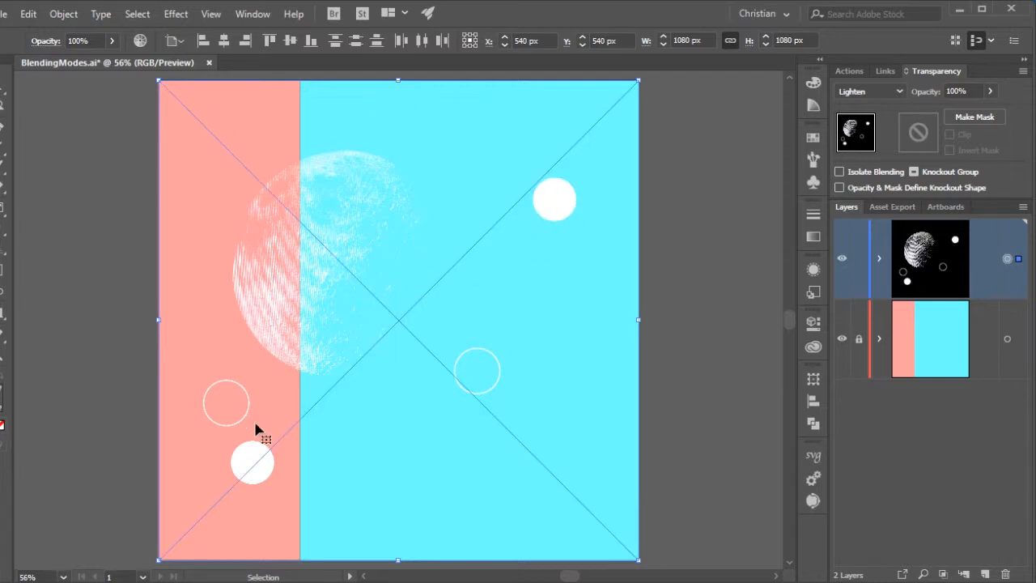
Step: Alternate the moon layer's blending mode between Screen and Lighten to compare them, ending on Screen
{"action": "left_click", "coordinate": [868, 93]}
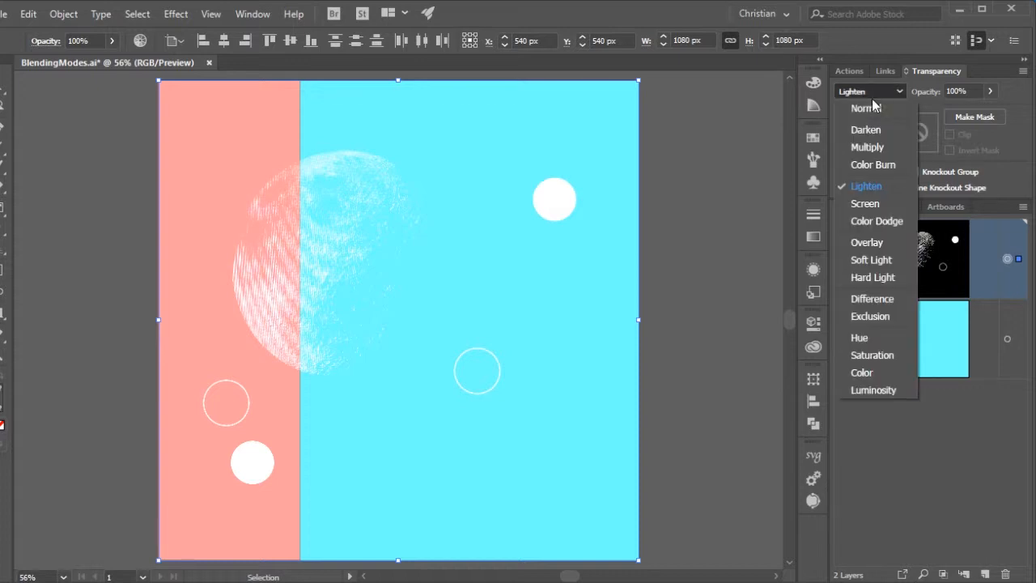
{"action": "left_click", "coordinate": [884, 209]}
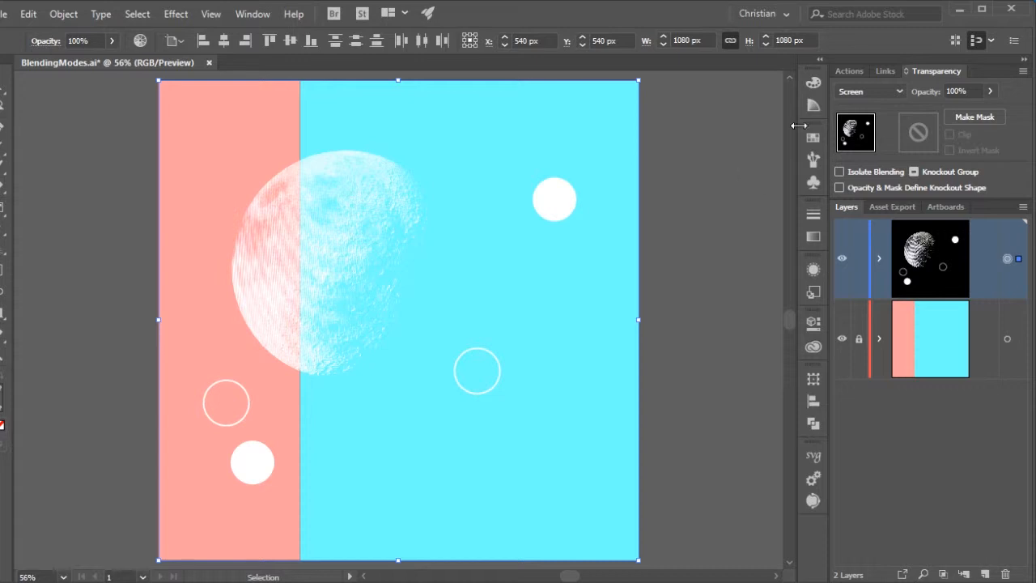
{"action": "left_click", "coordinate": [848, 91]}
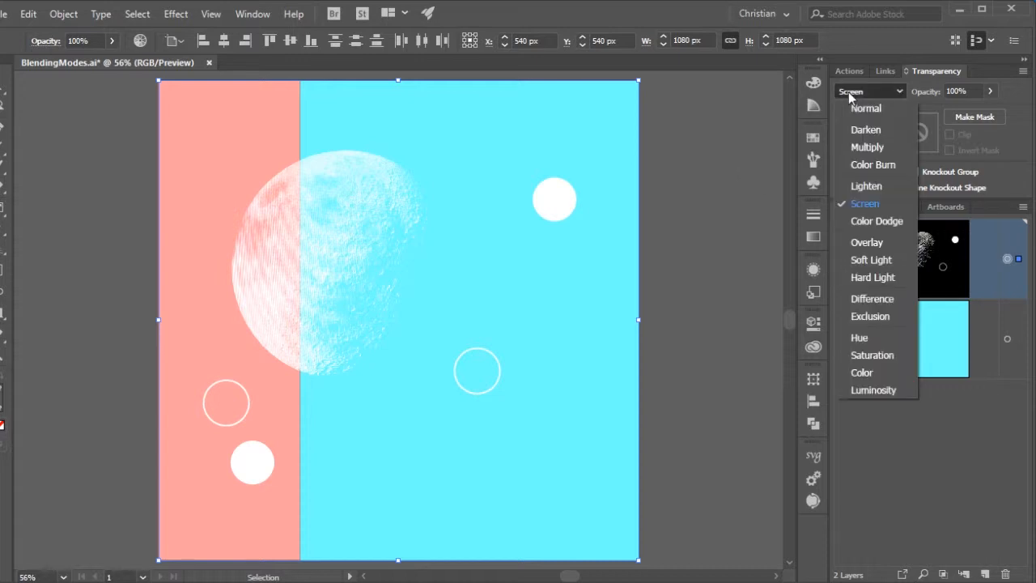
{"action": "left_click", "coordinate": [860, 186]}
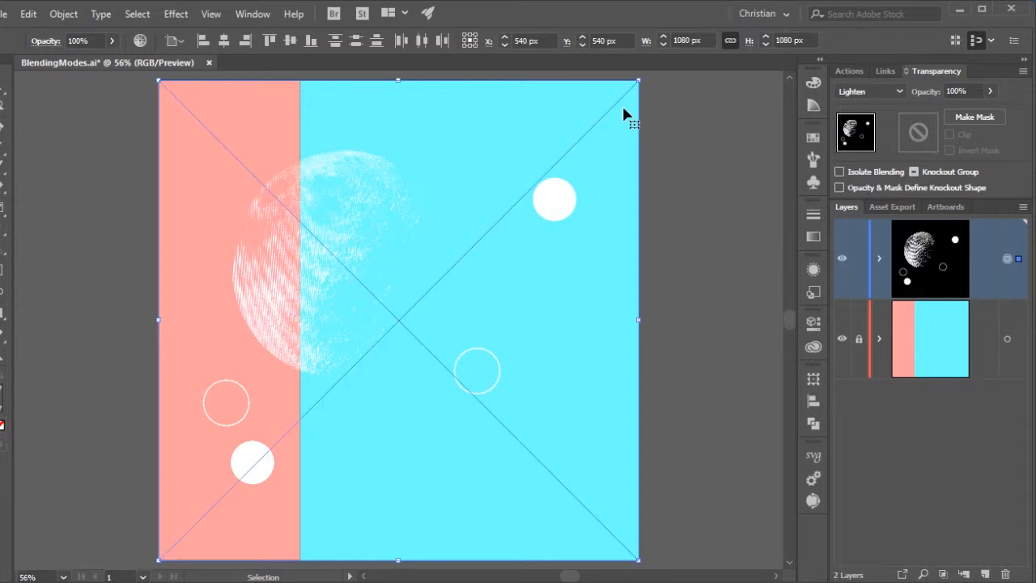
{"action": "left_click", "coordinate": [861, 93]}
{"action": "left_click", "coordinate": [876, 201]}
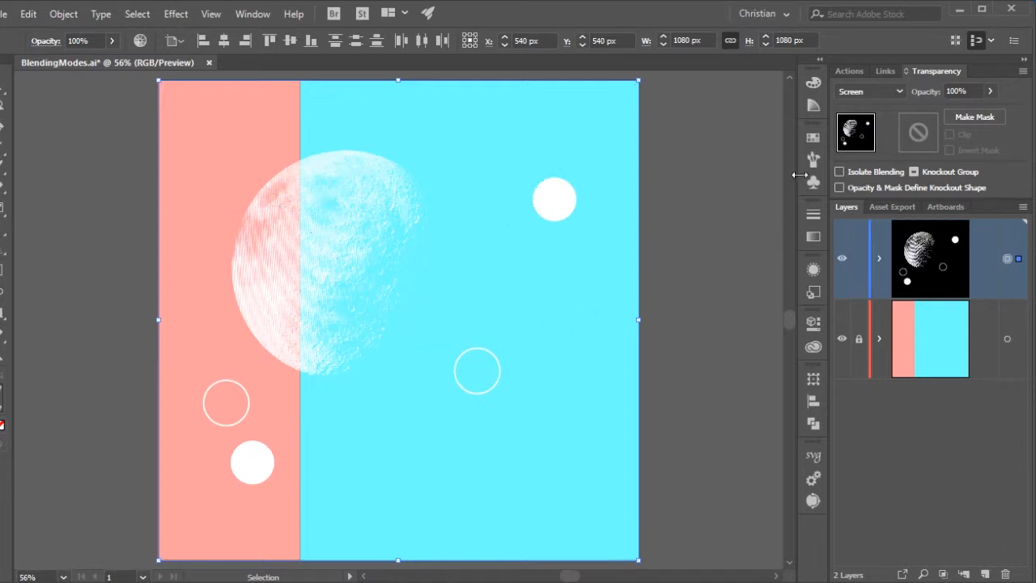
{"action": "left_click", "coordinate": [881, 91]}
{"action": "left_click", "coordinate": [874, 187]}
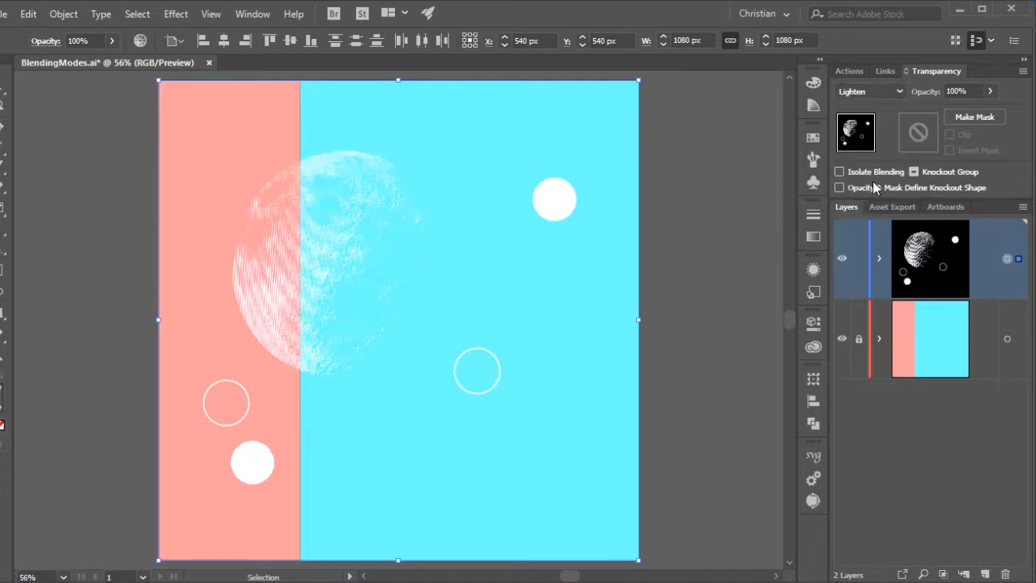
{"action": "left_click", "coordinate": [884, 89]}
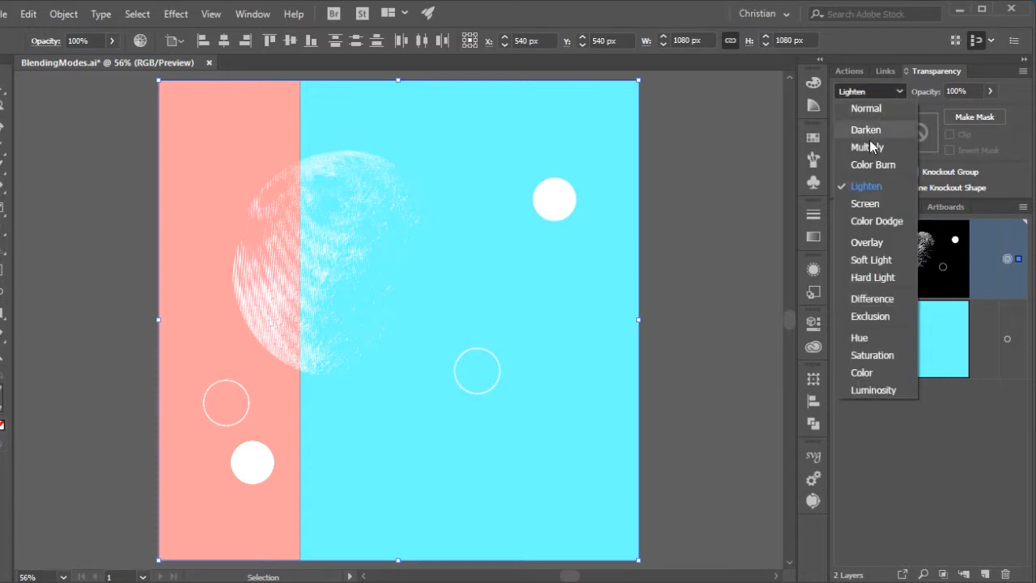
{"action": "left_click", "coordinate": [873, 203]}
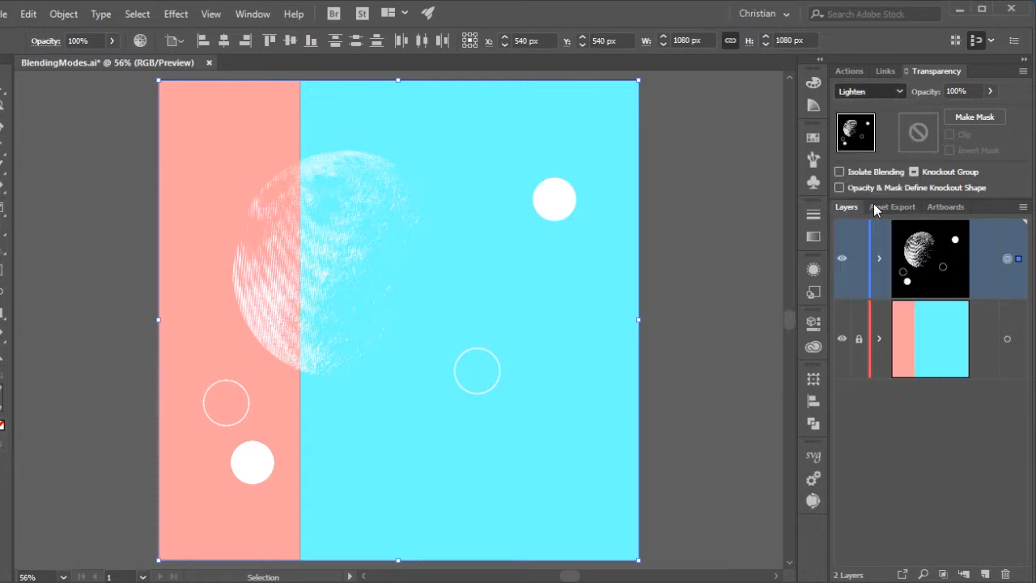
Step: Compare Color Dodge with the Screen and Lighten blending modes on the moon layer, ending on Lighten
{"action": "left_click", "coordinate": [871, 91]}
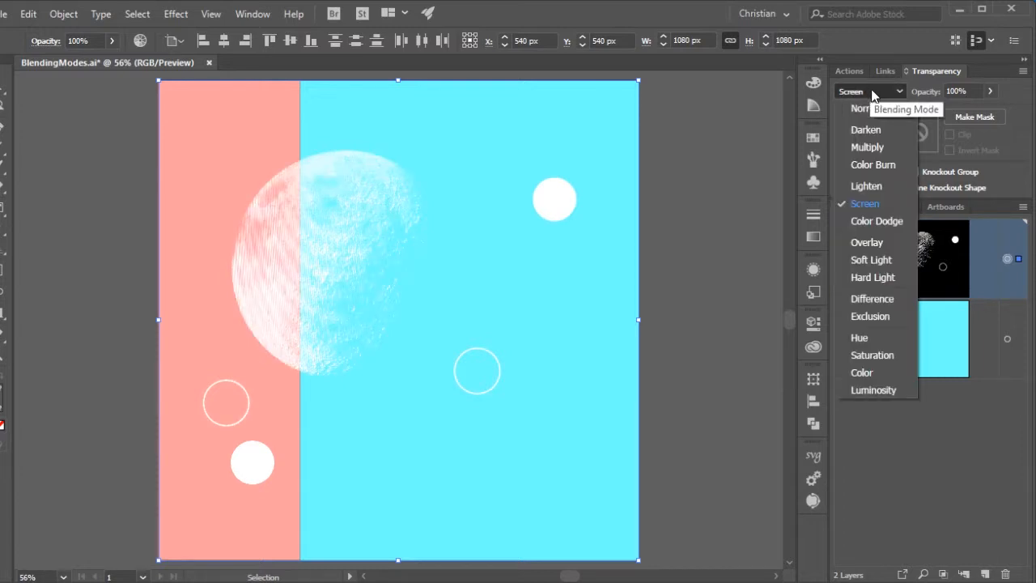
{"action": "left_click", "coordinate": [881, 226]}
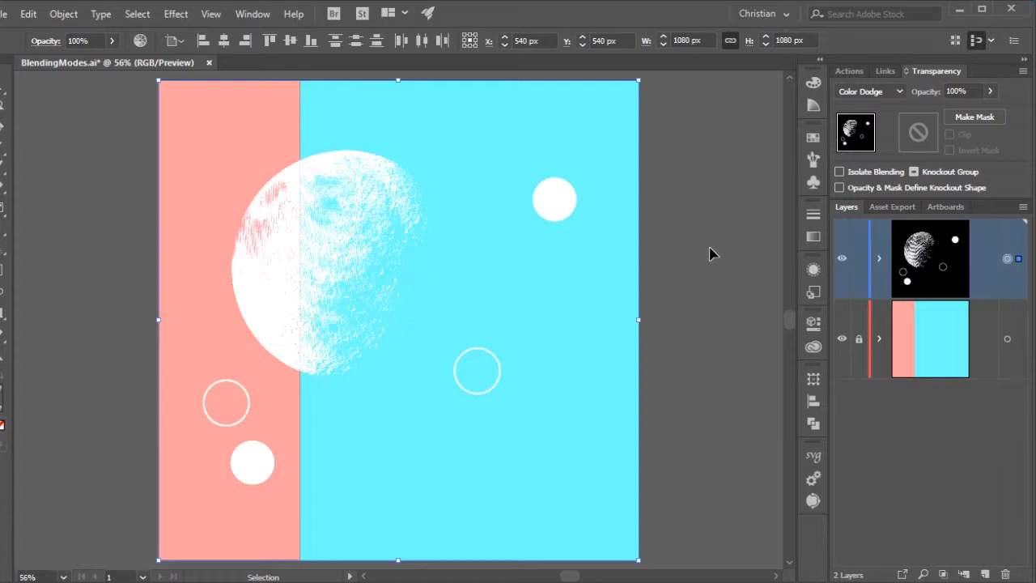
{"action": "left_click", "coordinate": [878, 90]}
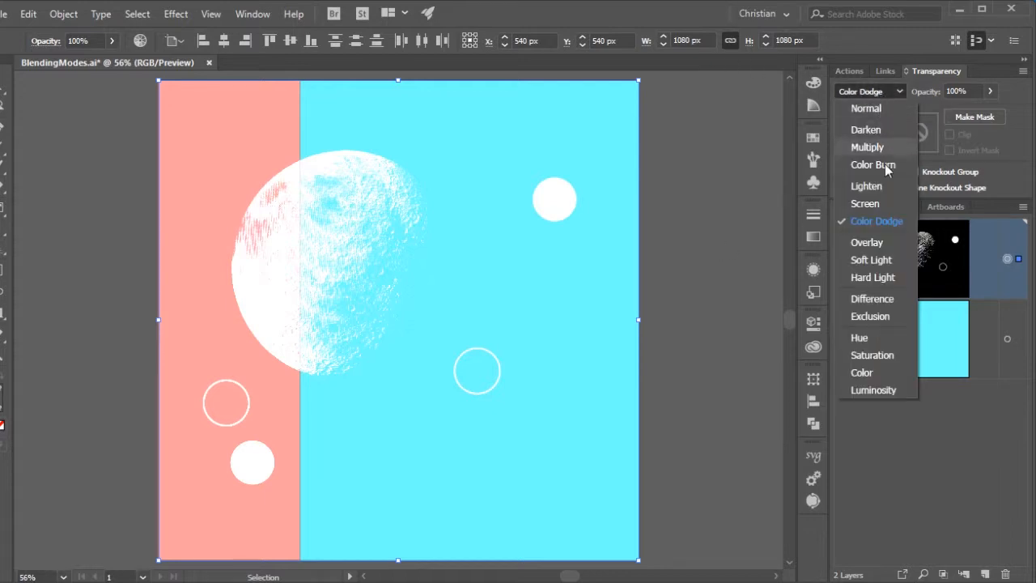
{"action": "left_click", "coordinate": [879, 203]}
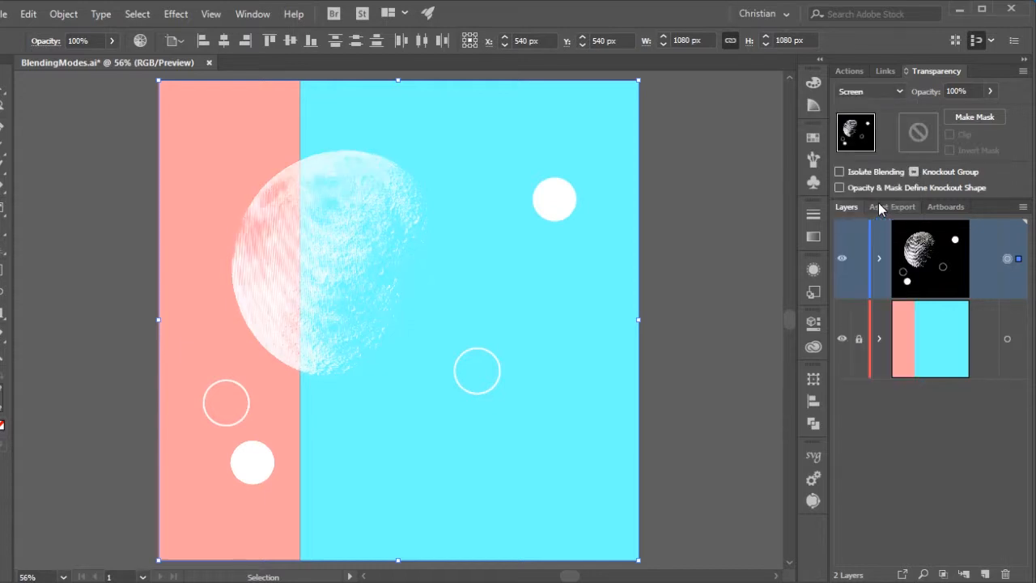
{"action": "left_click", "coordinate": [873, 92]}
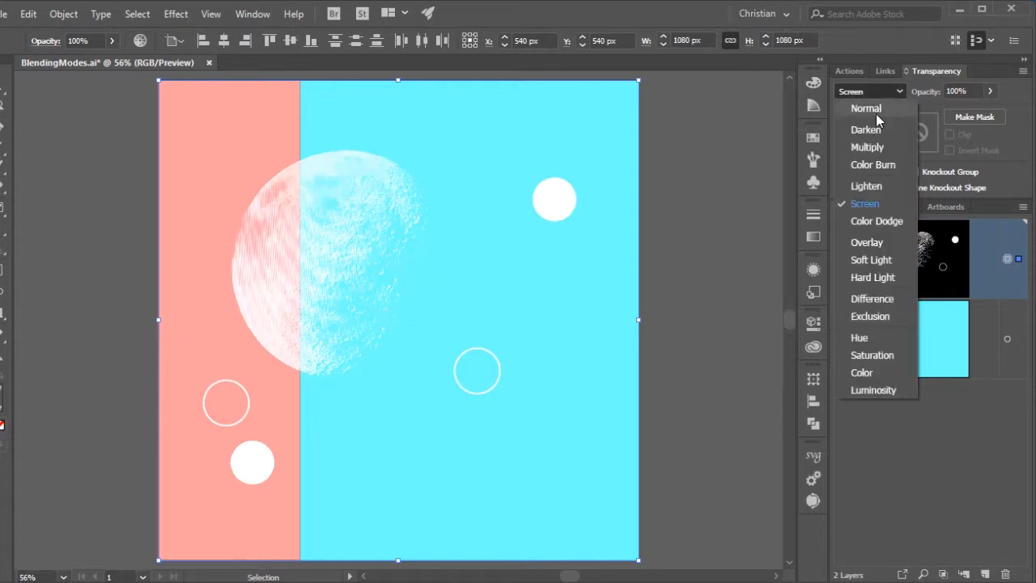
{"action": "left_click", "coordinate": [882, 223]}
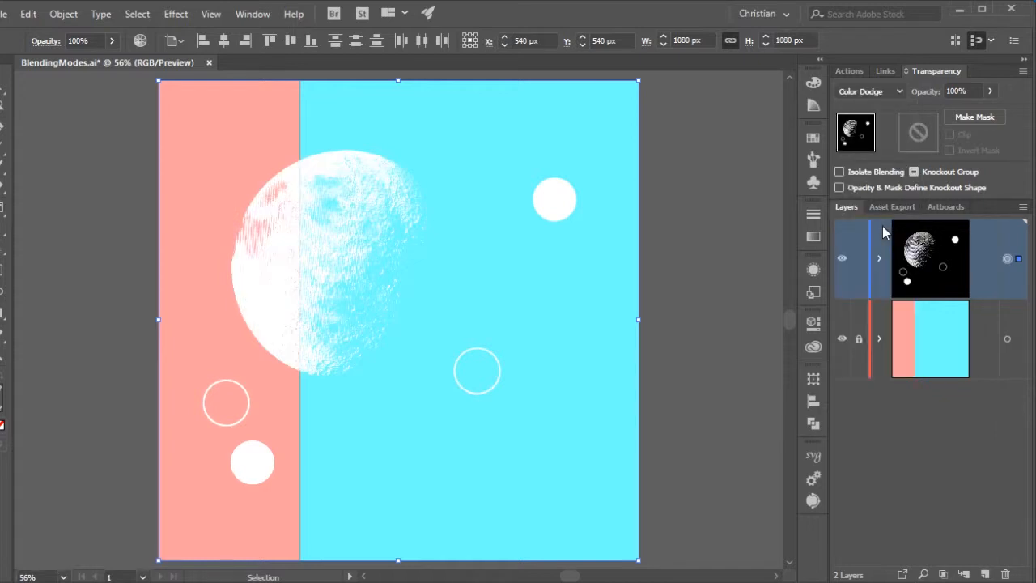
{"action": "left_click", "coordinate": [865, 92]}
{"action": "left_click", "coordinate": [865, 185]}
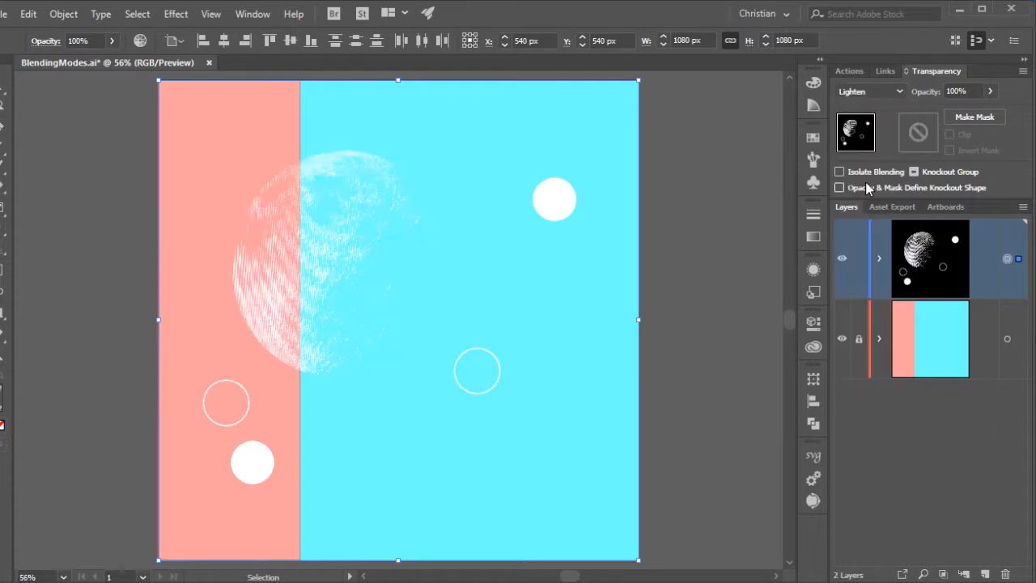
Step: Set the moon layer's blending mode to Overlay and hide the layer to reveal the original background colors
{"action": "left_click", "coordinate": [875, 96]}
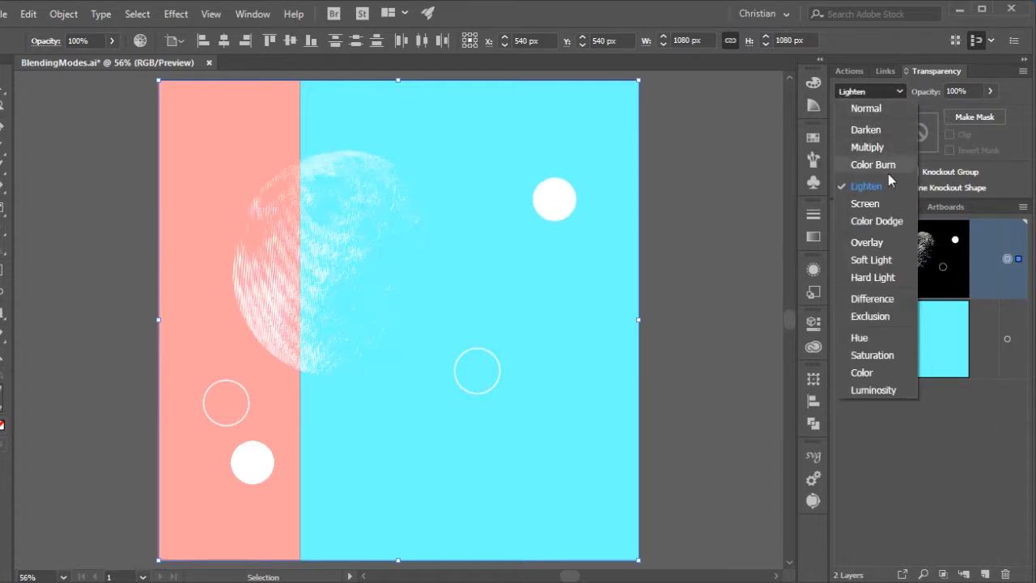
{"action": "left_click", "coordinate": [888, 240]}
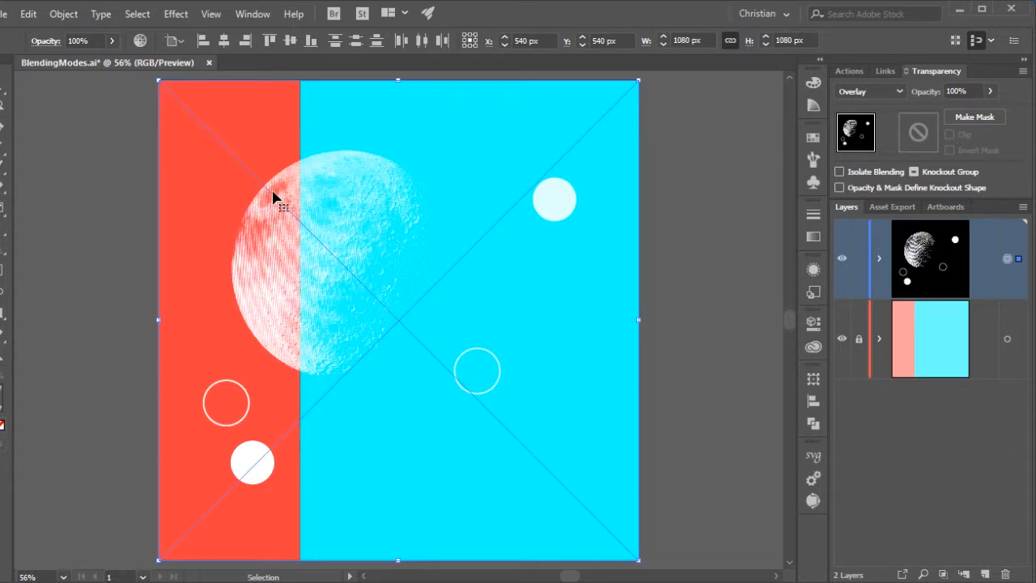
{"action": "left_click", "coordinate": [842, 259]}
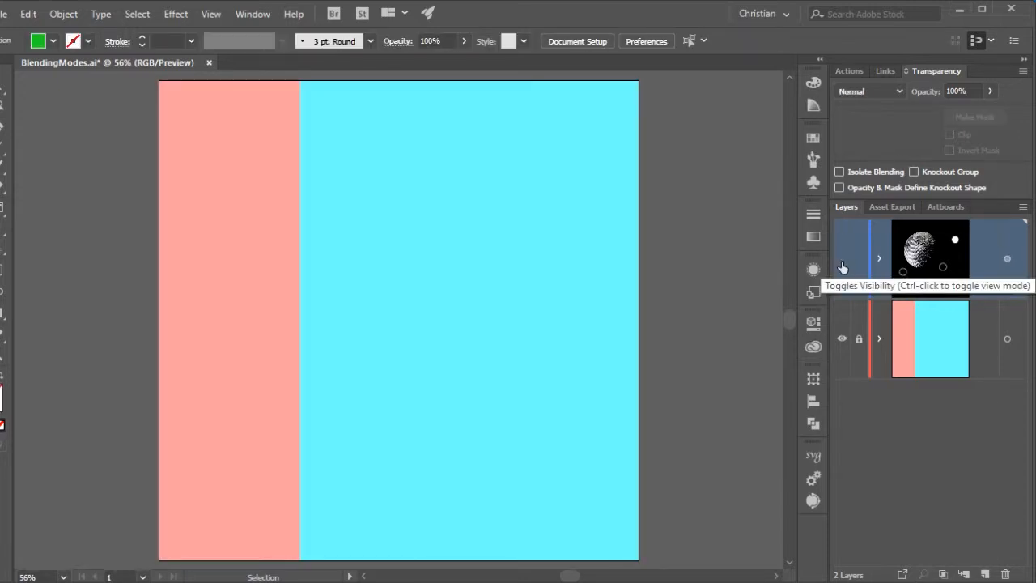
Step: Toggle the moon layer's visibility to compare the Overlay result with the original background colors, leaving the layer shown
{"action": "left_click", "coordinate": [841, 263]}
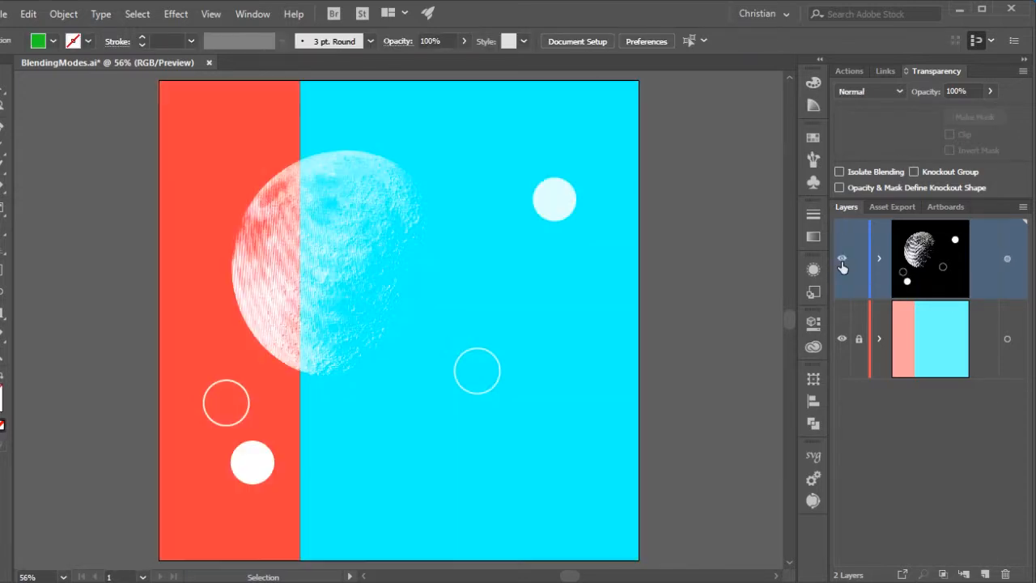
{"action": "left_click", "coordinate": [860, 91]}
{"action": "left_click", "coordinate": [850, 103]}
{"action": "left_click", "coordinate": [1007, 258]}
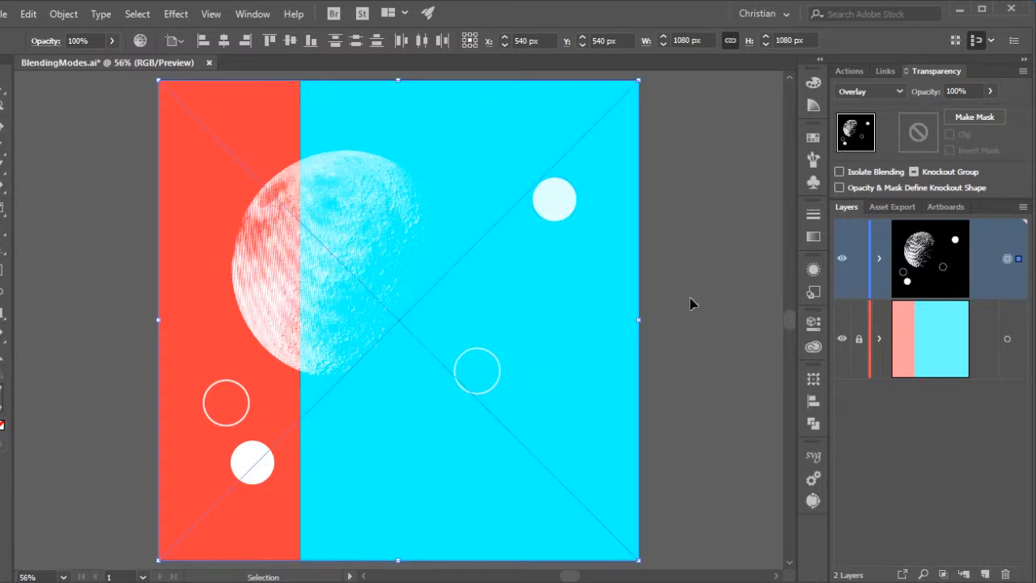
{"action": "left_click", "coordinate": [841, 259]}
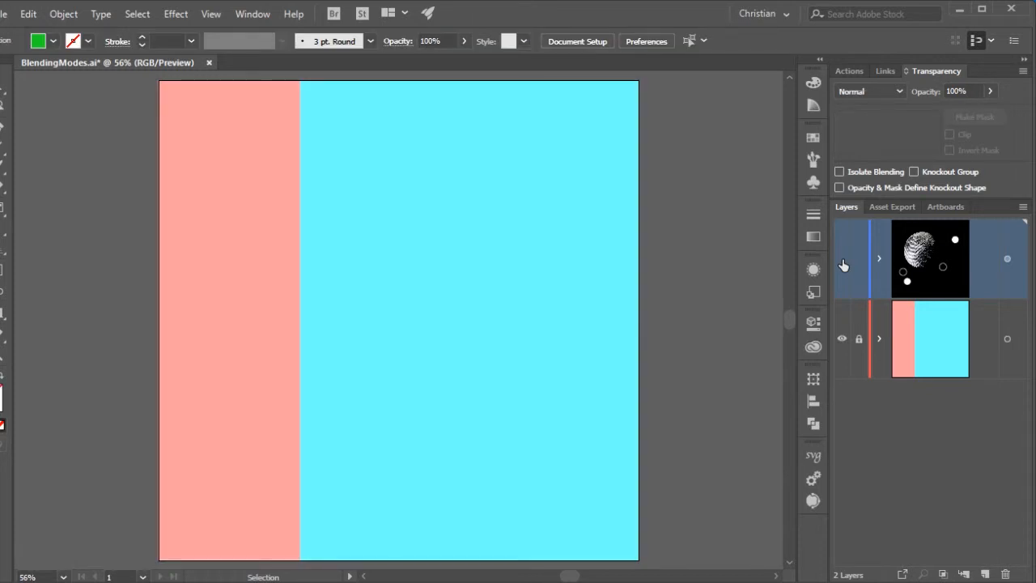
{"action": "left_click", "coordinate": [841, 259]}
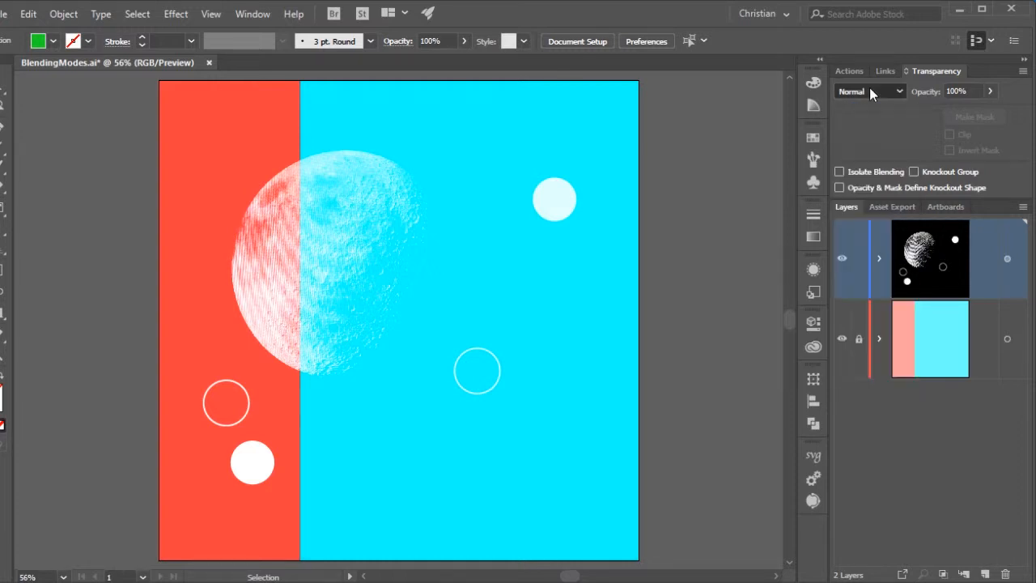
Step: Target the moon layer and set its blending mode to Soft Light
{"action": "left_click", "coordinate": [1007, 259]}
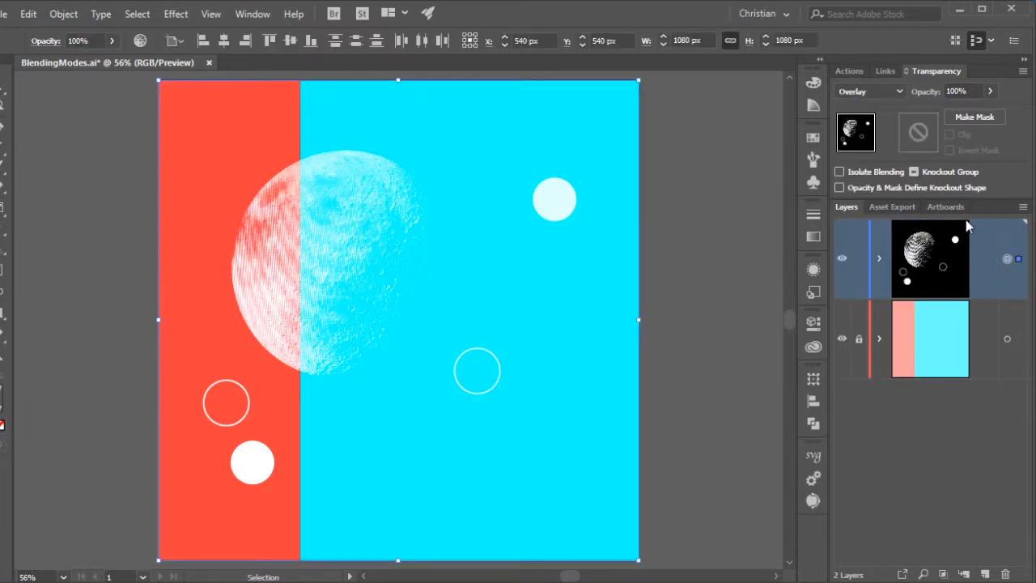
{"action": "left_click", "coordinate": [862, 91]}
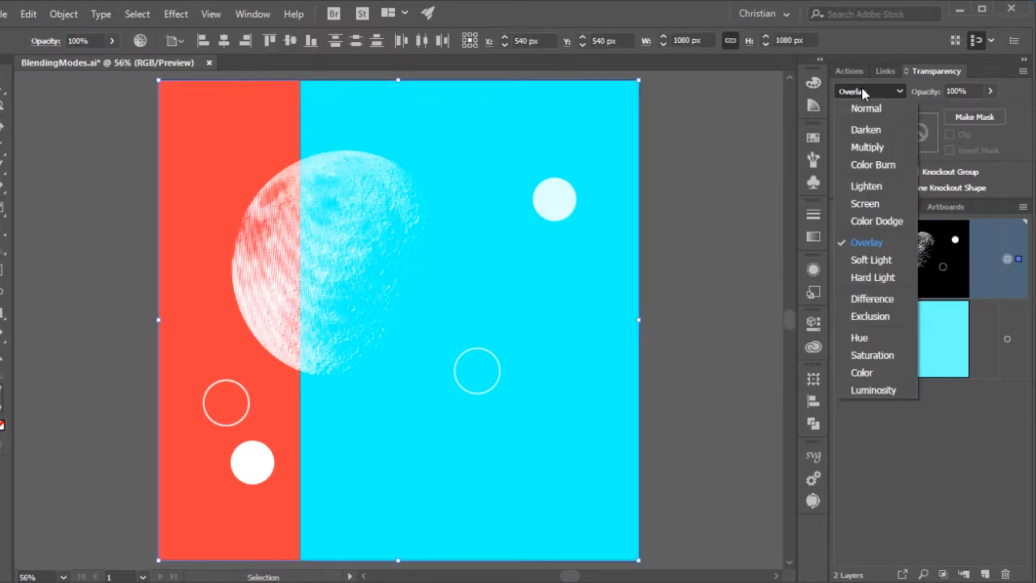
{"action": "left_click", "coordinate": [881, 264]}
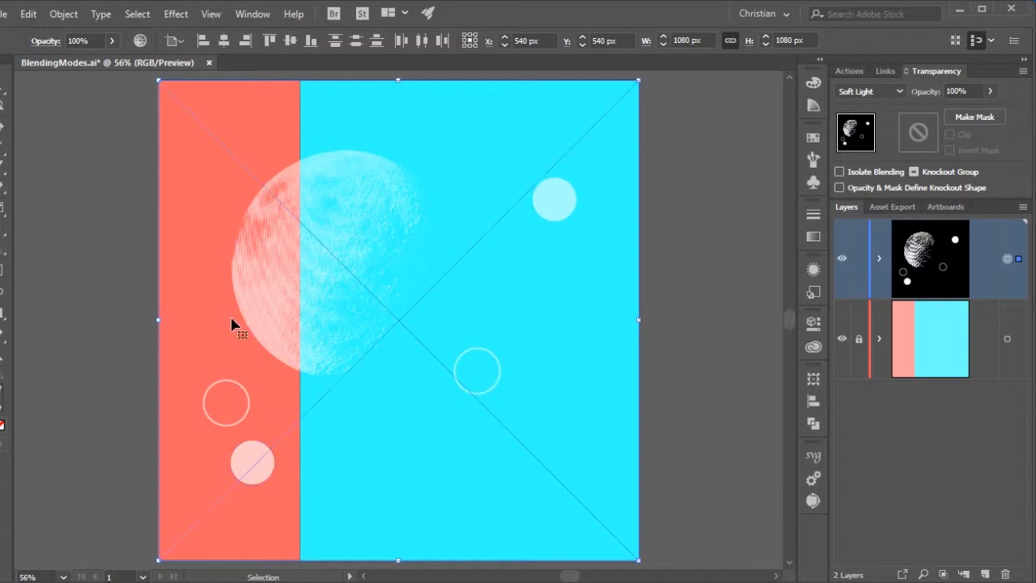
Step: Hide and show the moon layer to compare the Soft Light result with the original background, including the small circles
{"action": "left_click", "coordinate": [843, 259]}
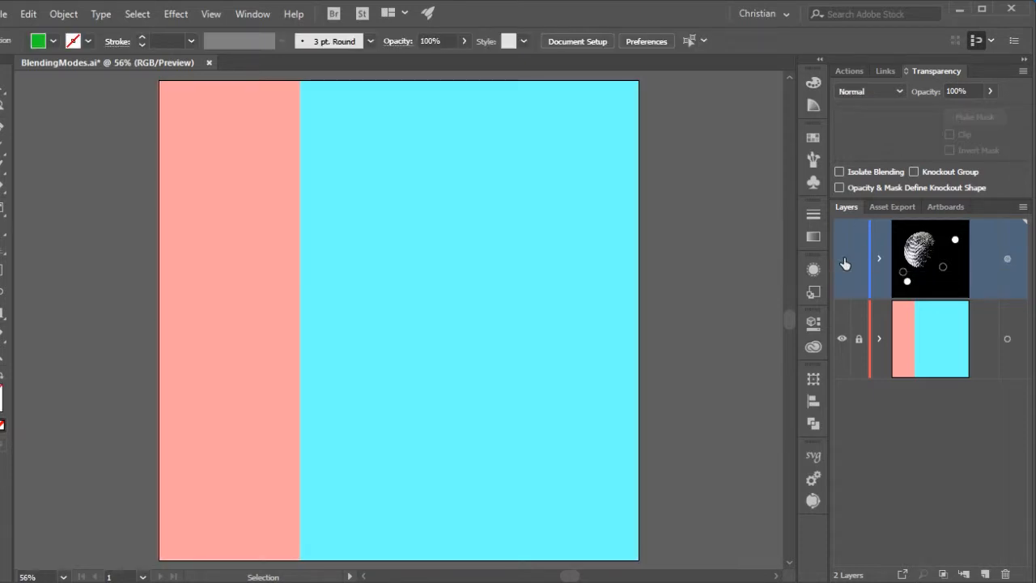
{"action": "left_click", "coordinate": [842, 259]}
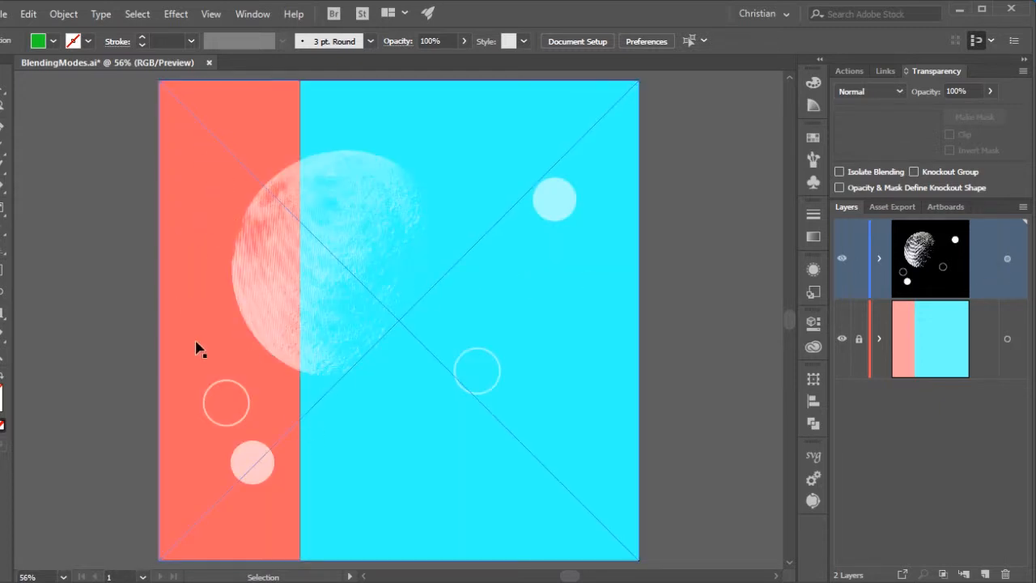
{"action": "left_click", "coordinate": [258, 444]}
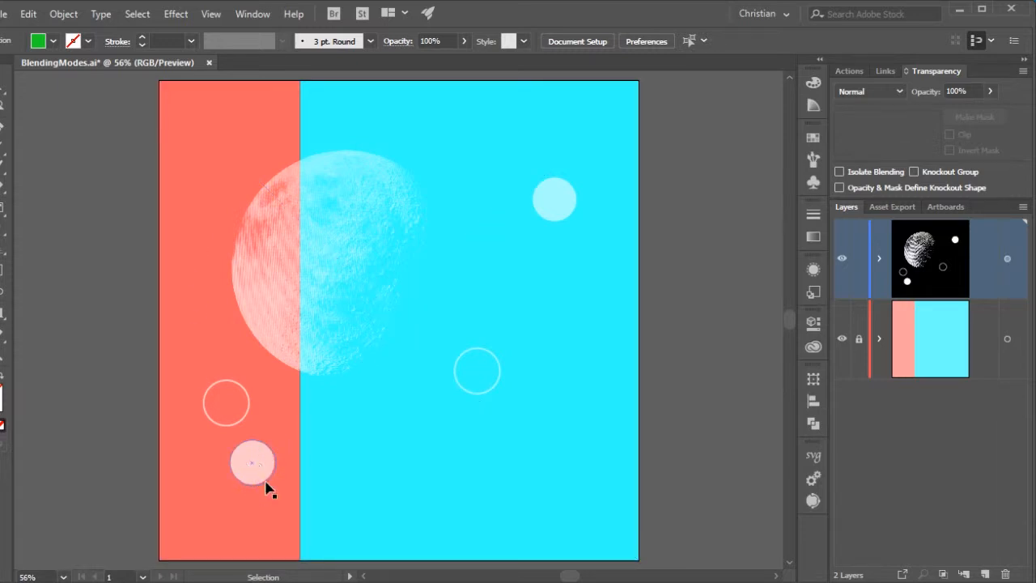
{"action": "left_click", "coordinate": [248, 477]}
{"action": "left_click", "coordinate": [497, 365]}
Step: Set the moon layer's blending mode to Hard Light and deselect the artwork
{"action": "left_click", "coordinate": [1006, 258]}
{"action": "left_click", "coordinate": [873, 91]}
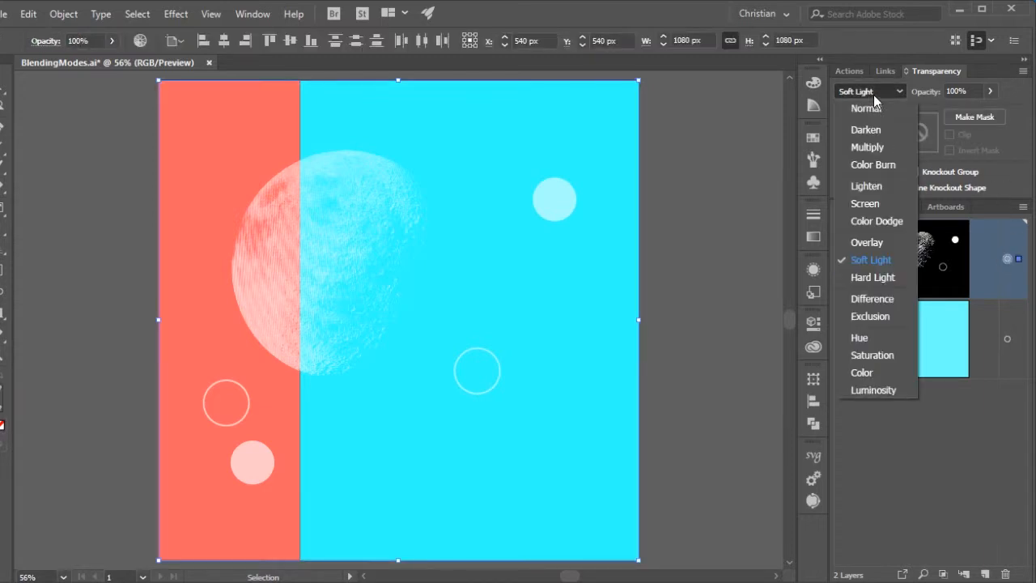
{"action": "left_click", "coordinate": [887, 278]}
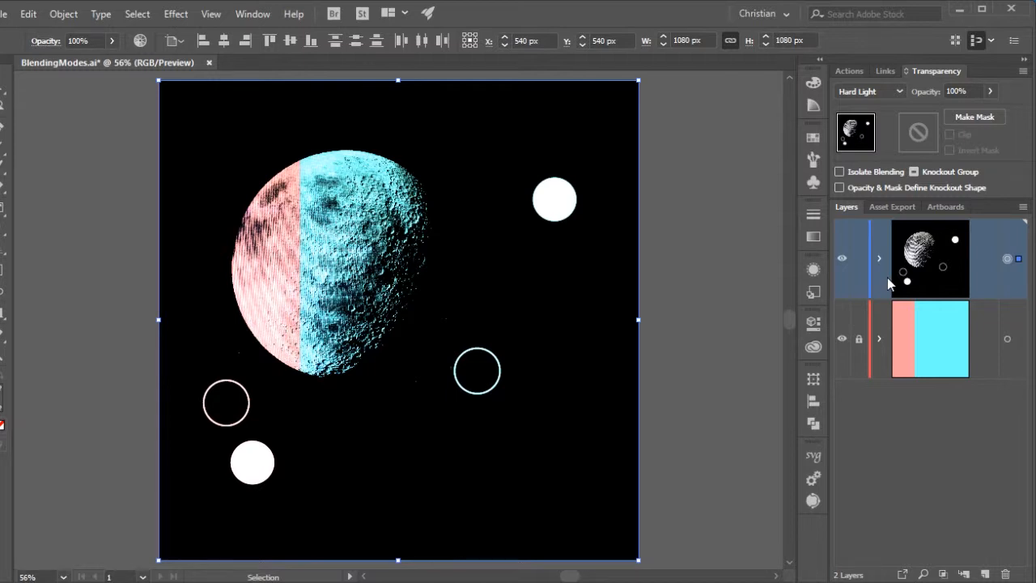
{"action": "left_click", "coordinate": [106, 283]}
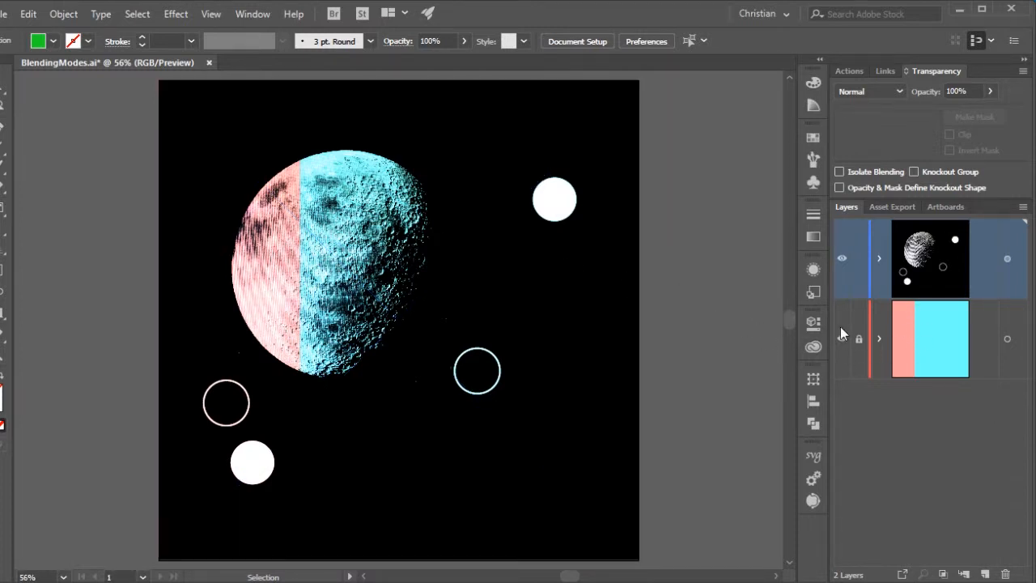
Step: Unlock the pink and cyan background layer and lock the moon layer
{"action": "left_click", "coordinate": [859, 339]}
{"action": "left_click", "coordinate": [900, 346]}
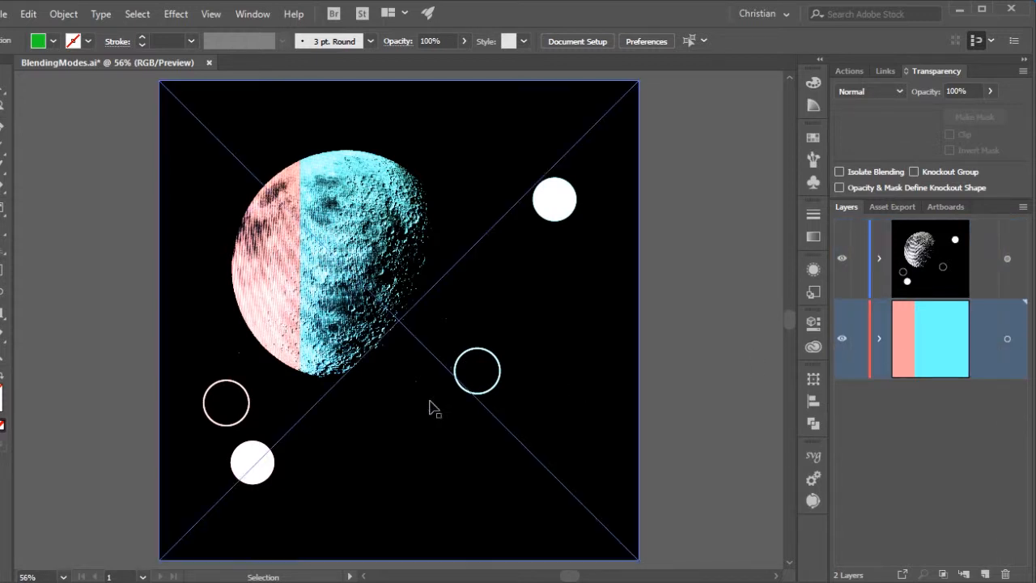
{"action": "left_click", "coordinate": [231, 343]}
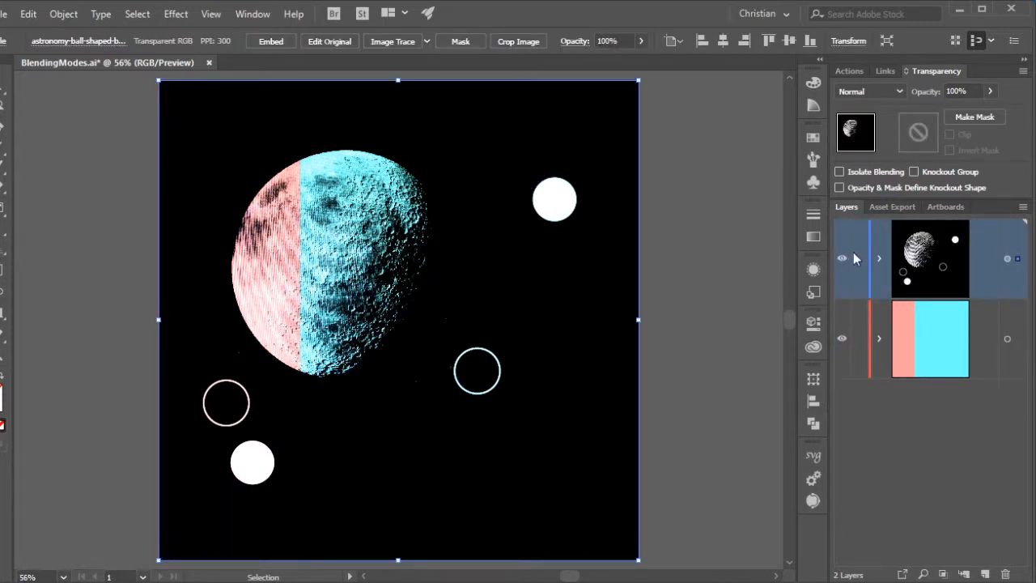
{"action": "left_click", "coordinate": [857, 257]}
Step: Change the fill color of the pink background stripe to dark red B72C2C
{"action": "left_click", "coordinate": [229, 319]}
{"action": "left_click", "coordinate": [814, 82]}
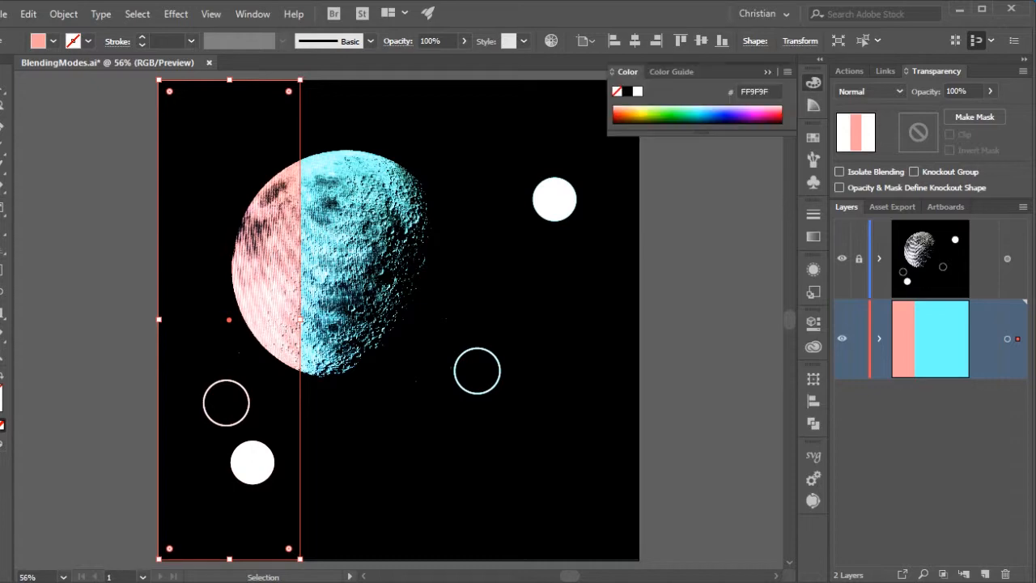
{"action": "double_click", "coordinate": [620, 87]}
{"action": "left_click", "coordinate": [671, 190]}
{"action": "left_click", "coordinate": [895, 141]}
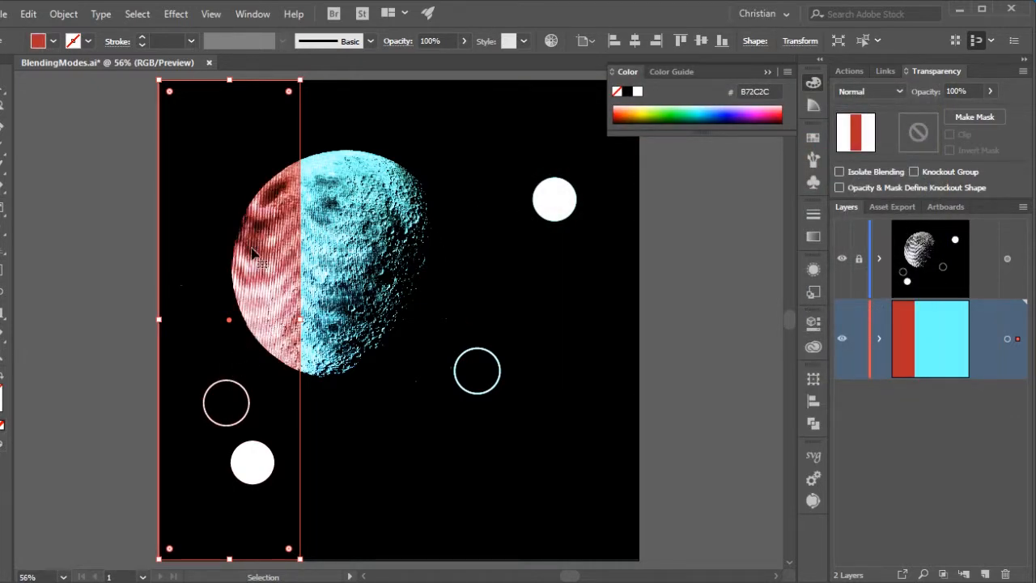
Step: Undo the stripe's color change, lock the background layer again and unlock the moon layer
{"action": "key", "text": "ctrl+z"}
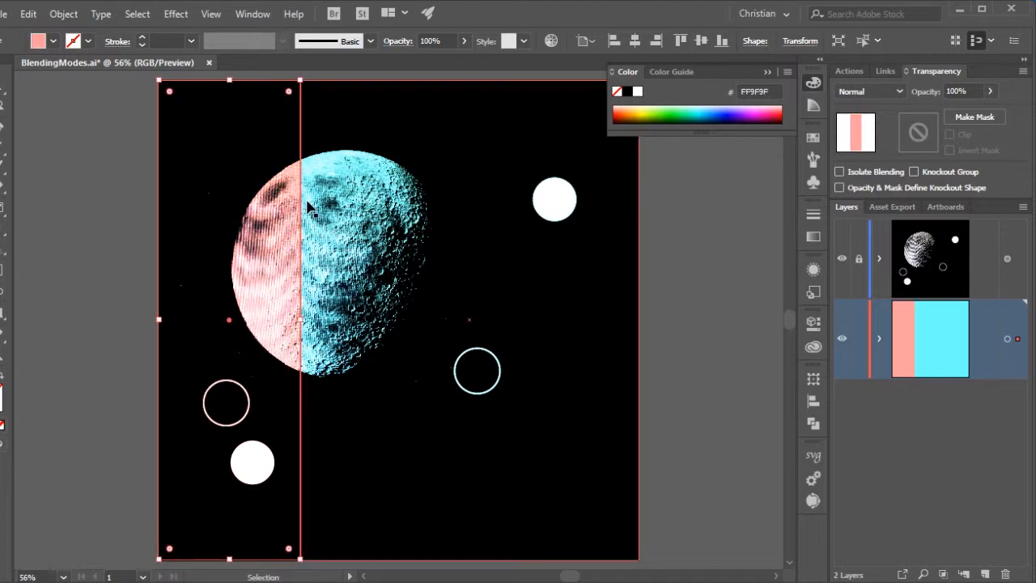
{"action": "left_click", "coordinate": [859, 339]}
{"action": "left_click", "coordinate": [859, 259]}
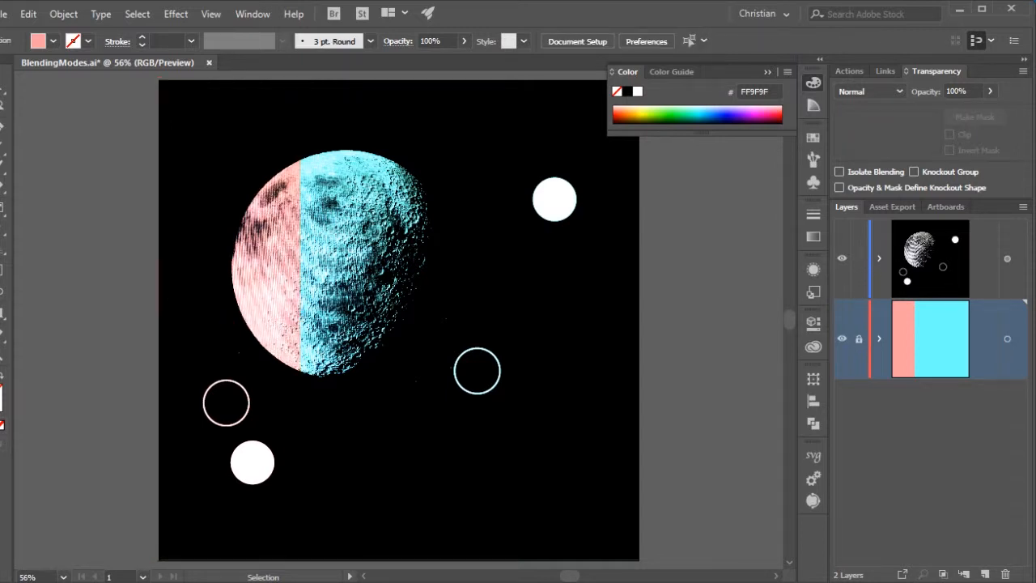
Step: Target the moon layer and set its blending mode to Difference
{"action": "left_click", "coordinate": [1008, 259]}
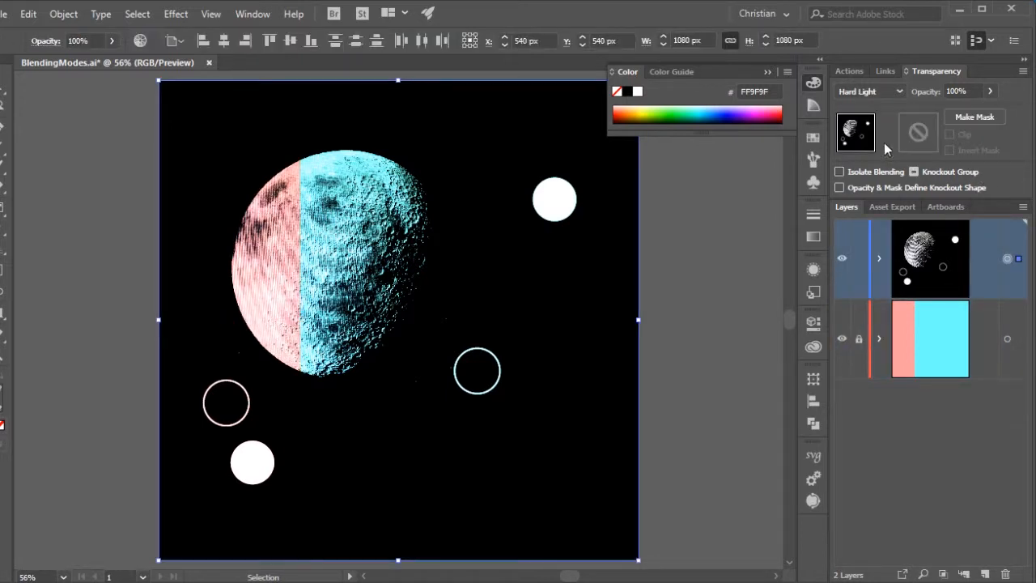
{"action": "left_click", "coordinate": [879, 94]}
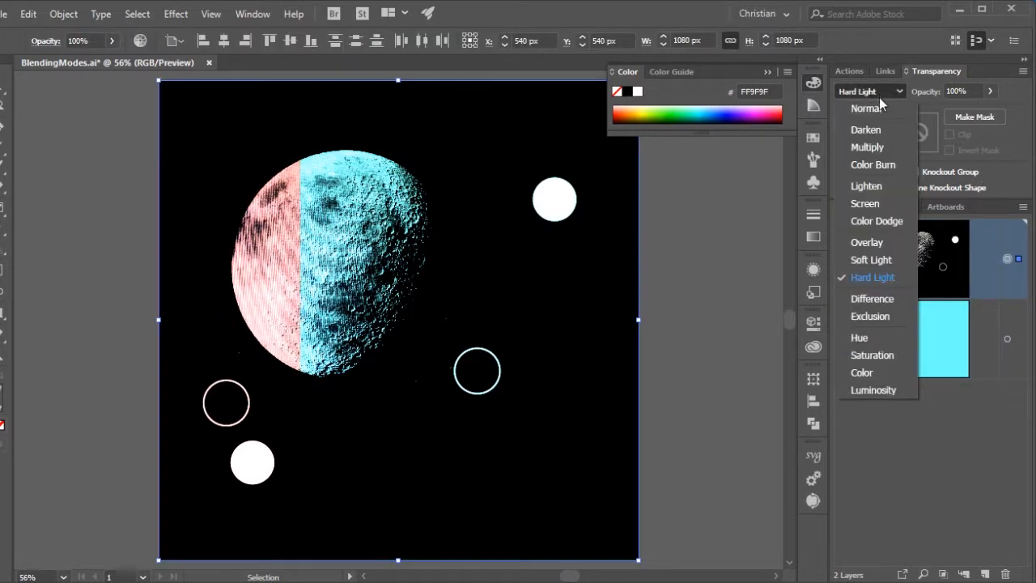
{"action": "left_click", "coordinate": [874, 299]}
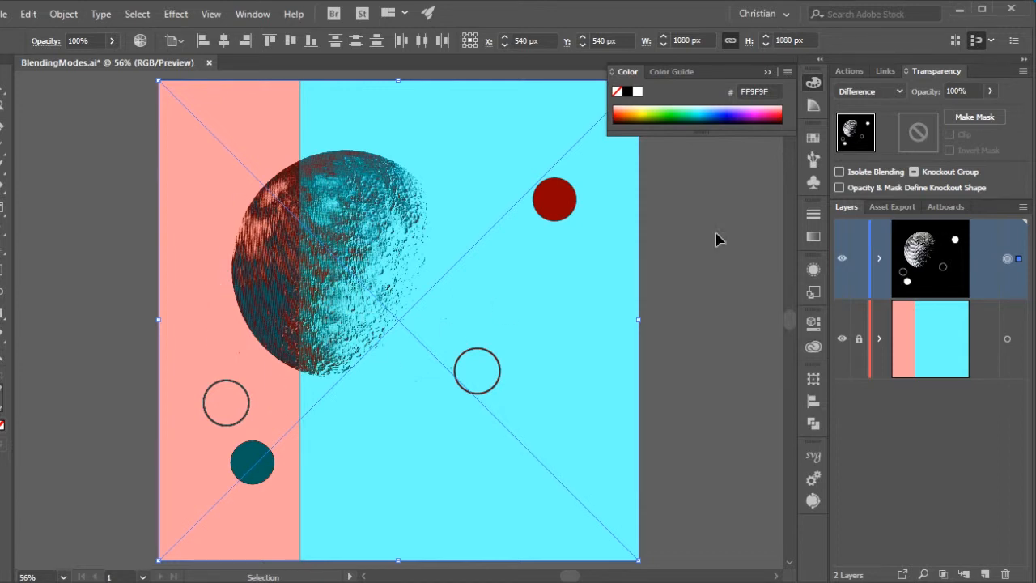
{"action": "key", "text": "ctrl+h"}
Step: Alternate the moon layer's blending mode between Exclusion and Difference to compare them, ending on Exclusion
{"action": "left_click", "coordinate": [889, 93]}
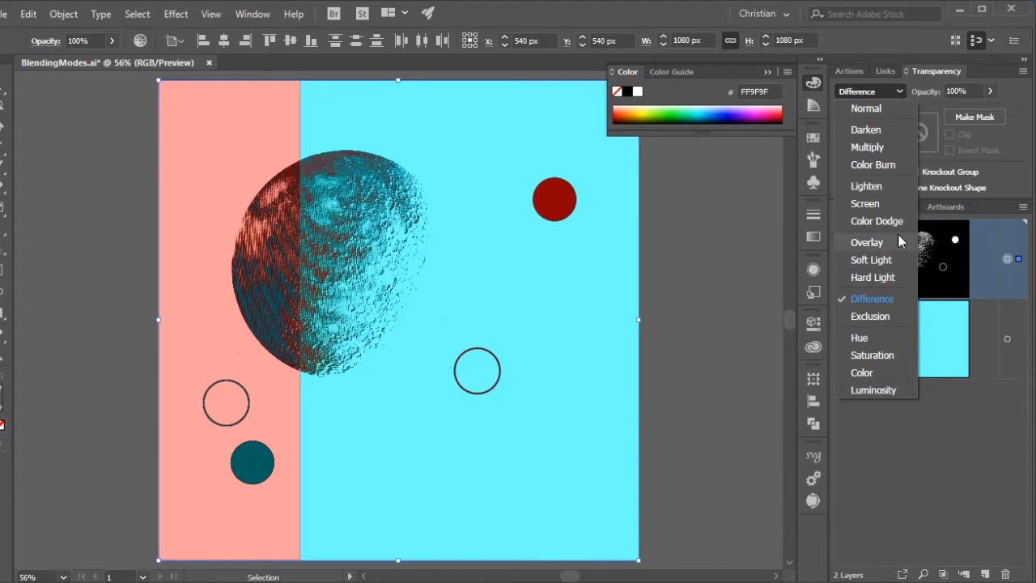
{"action": "left_click", "coordinate": [868, 314]}
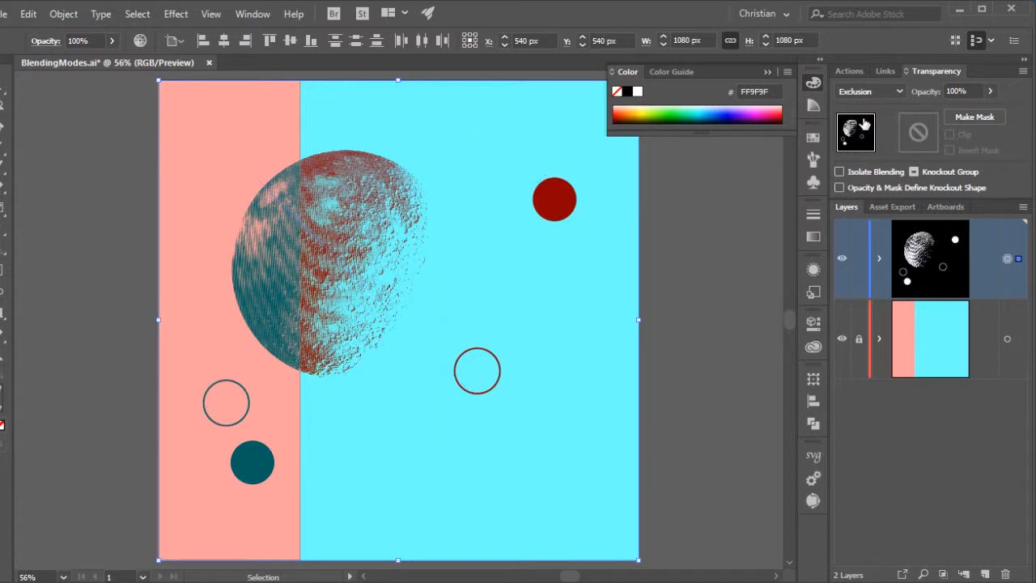
{"action": "left_click", "coordinate": [874, 92]}
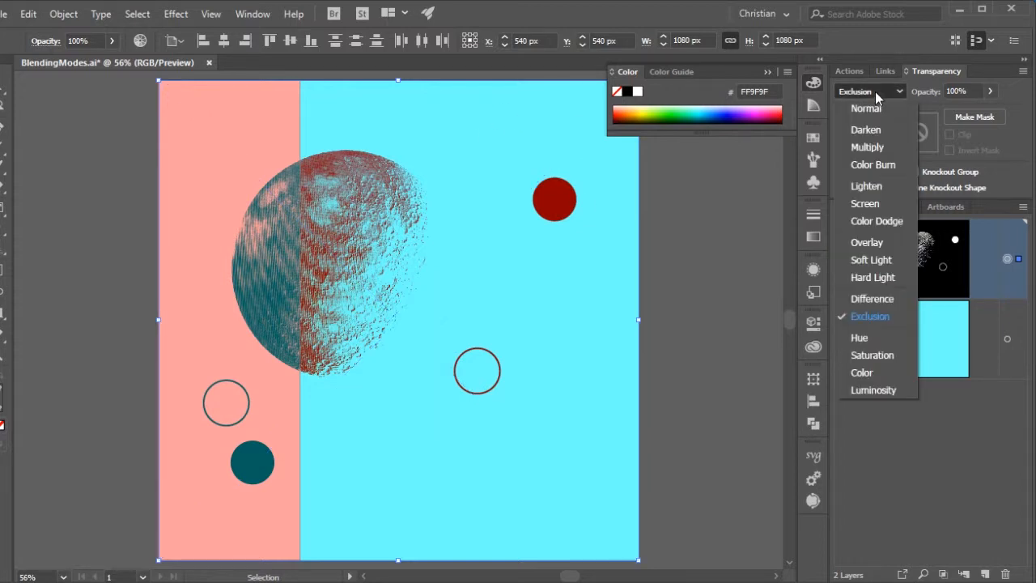
{"action": "left_click", "coordinate": [881, 302]}
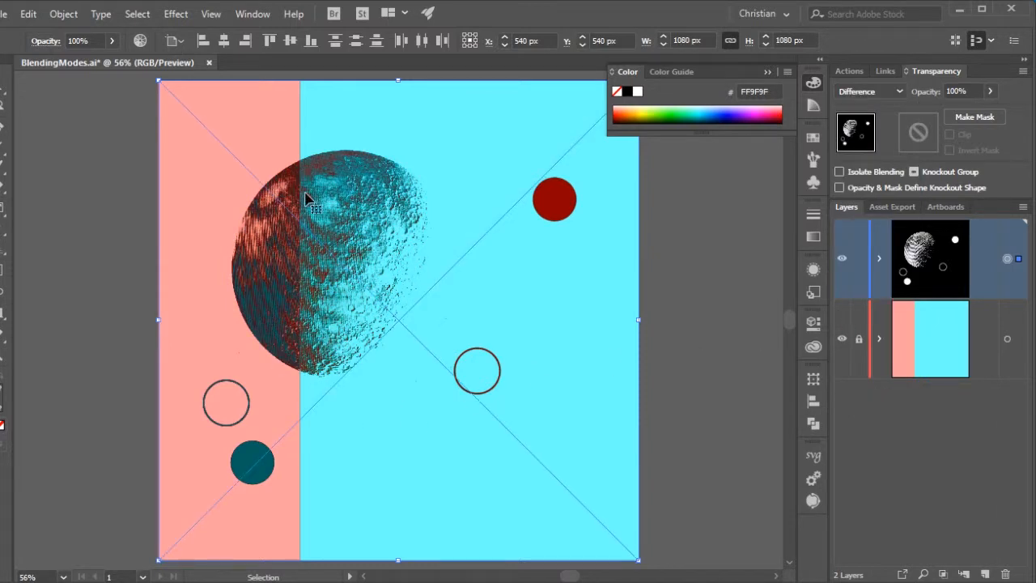
{"action": "left_click", "coordinate": [873, 91]}
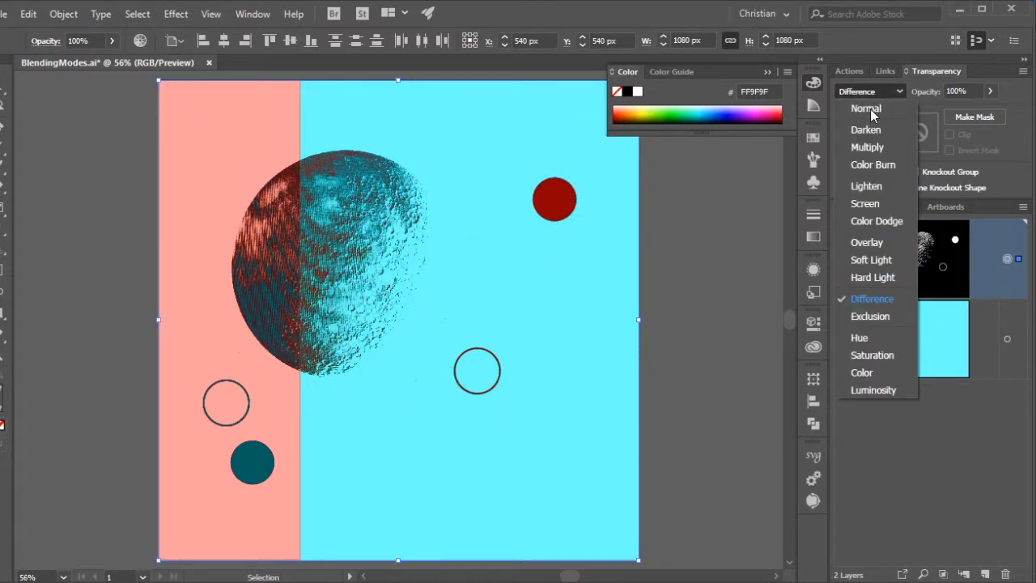
{"action": "left_click", "coordinate": [875, 322]}
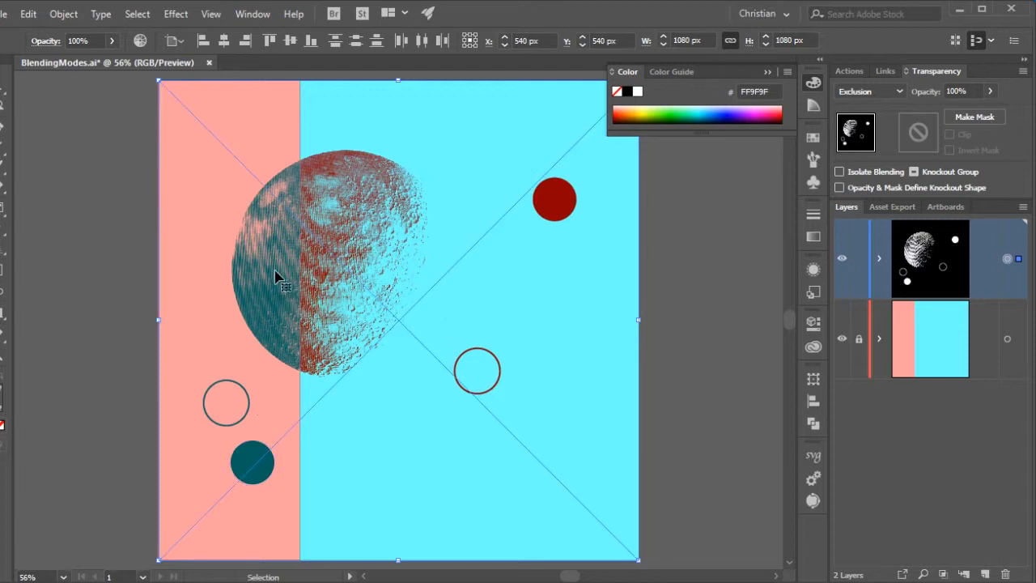
Step: Apply the Hue blending mode to the moon layer, followed by Saturation
{"action": "left_click", "coordinate": [879, 90]}
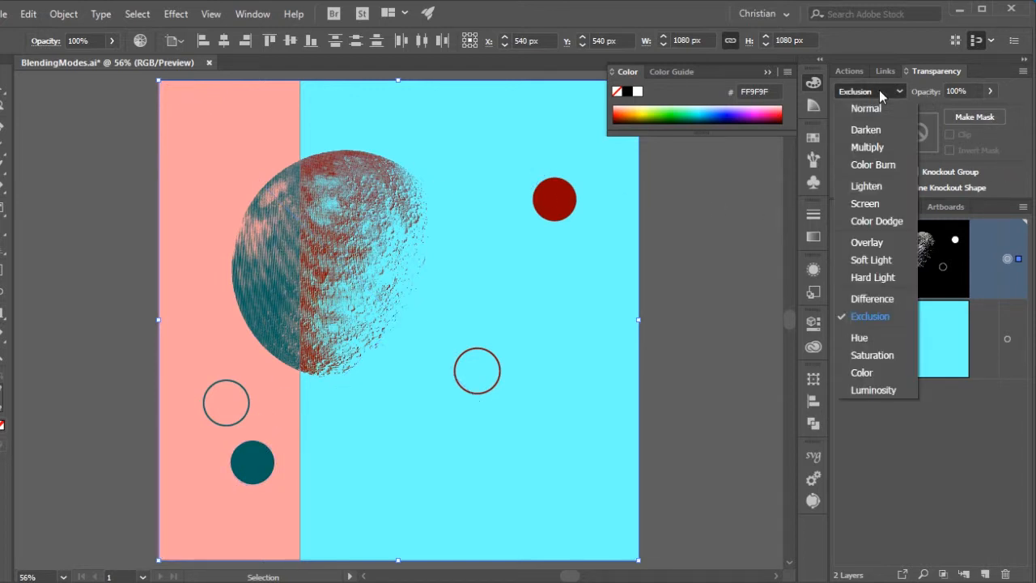
{"action": "left_click", "coordinate": [885, 340]}
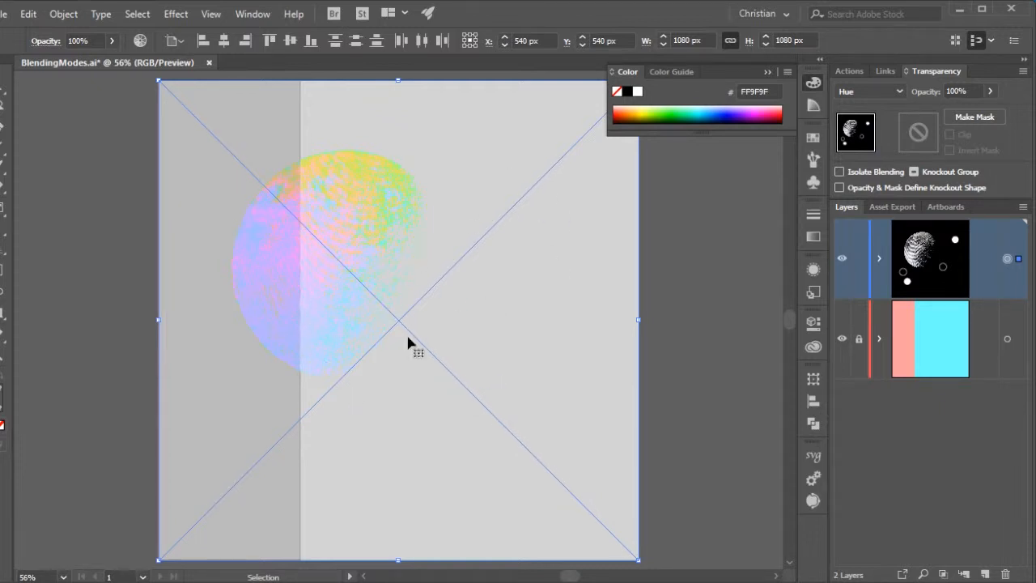
{"action": "left_click", "coordinate": [879, 89]}
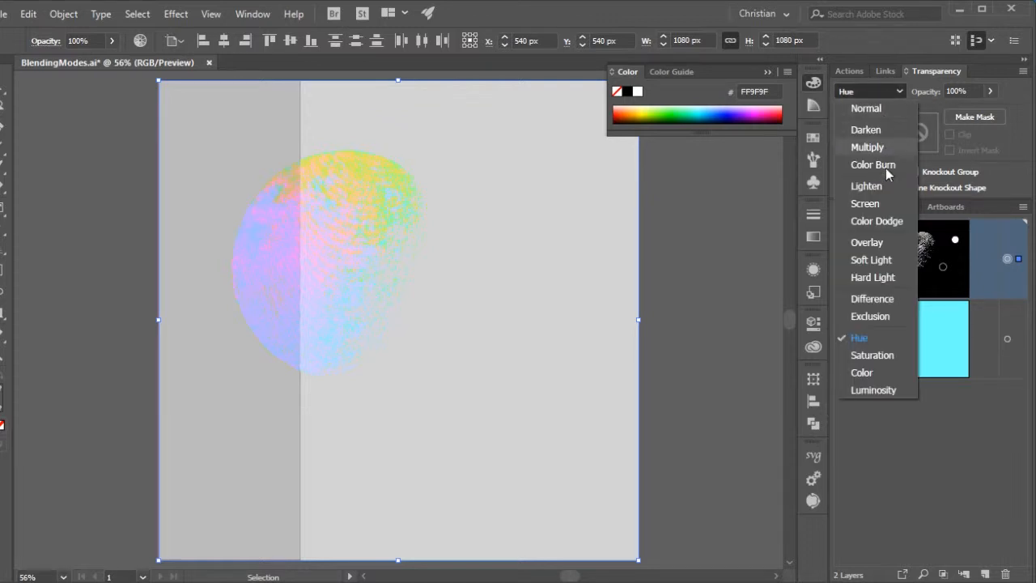
{"action": "left_click", "coordinate": [871, 355]}
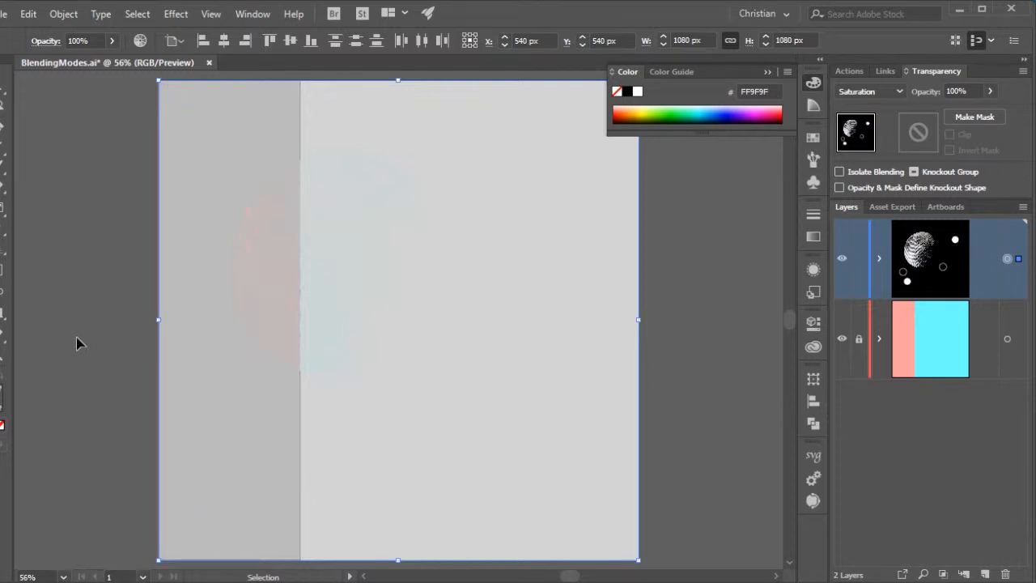
Step: Examine the Saturation result up close where the stripe meets the rest of the background, return to the whole artboard and deselect
{"action": "key", "text": "z"}
{"action": "left_click_drag", "start_coordinate": [301, 246], "coordinate": [424, 356]}
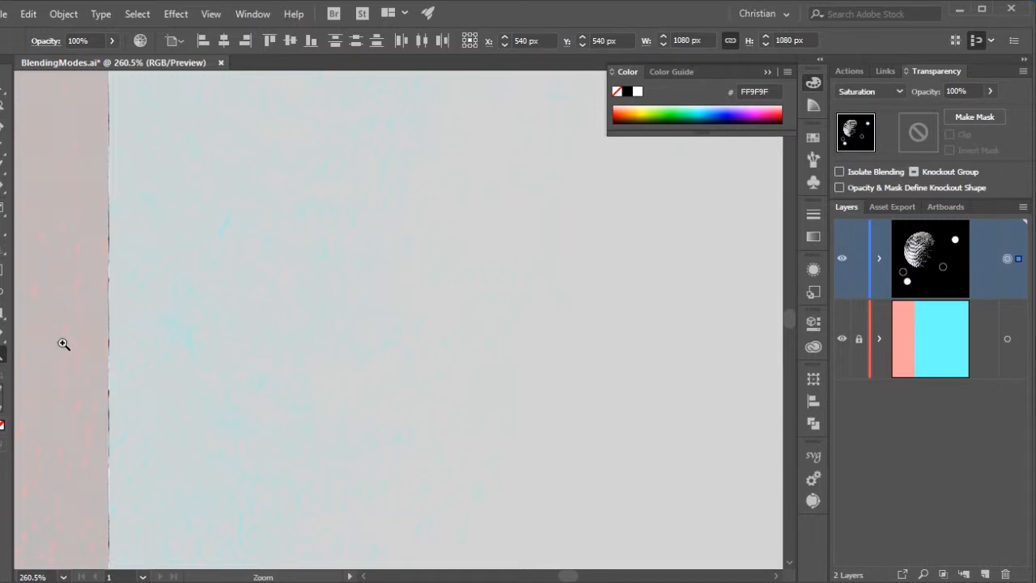
{"action": "key", "text": "v"}
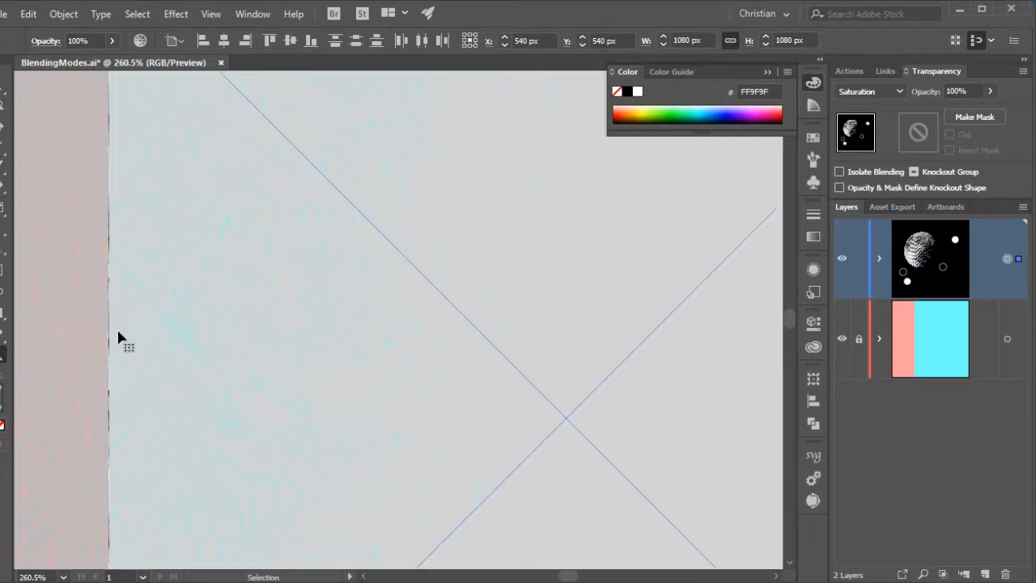
{"action": "key", "text": "ctrl+0"}
{"action": "key", "text": "z"}
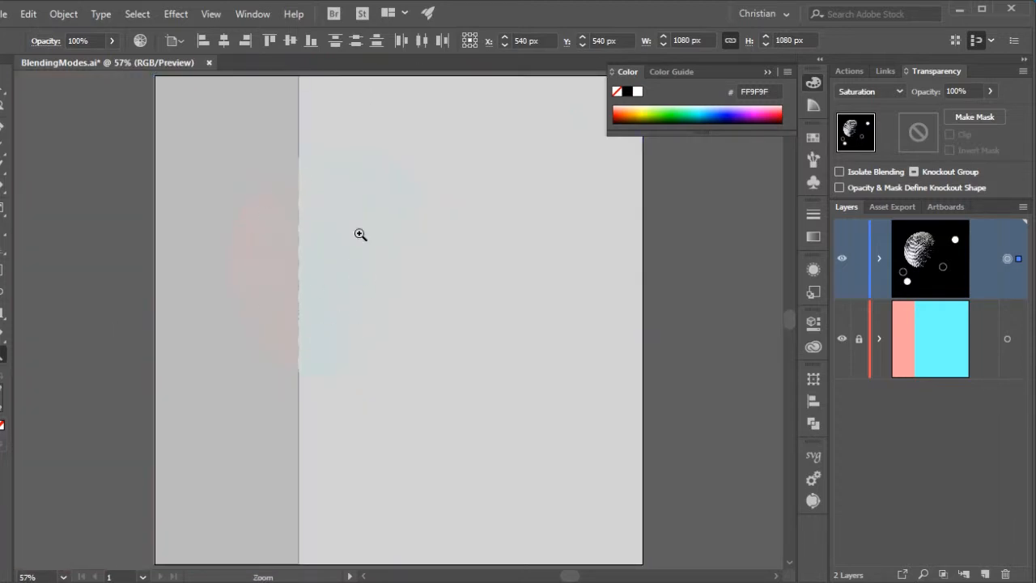
{"action": "key", "text": "v"}
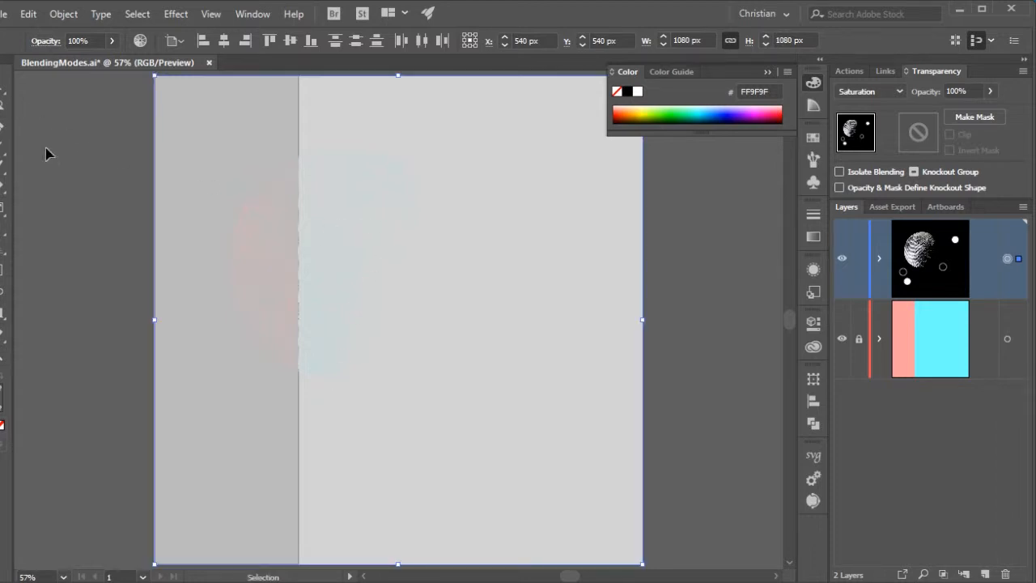
{"action": "left_click", "coordinate": [57, 156]}
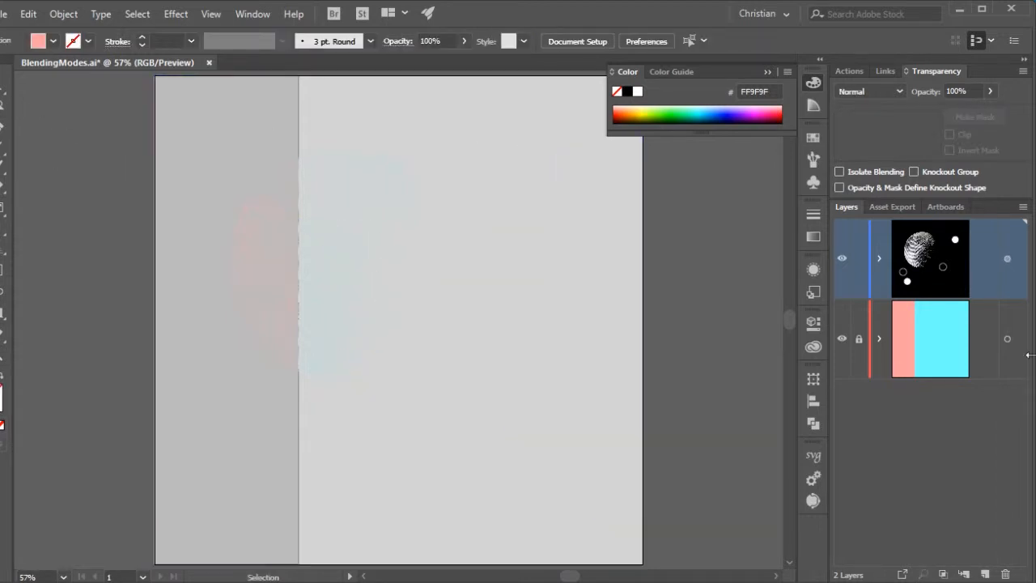
Step: Target the moon layer and apply the Color blending mode, followed by Luminosity
{"action": "left_click", "coordinate": [1007, 259]}
{"action": "left_click", "coordinate": [882, 92]}
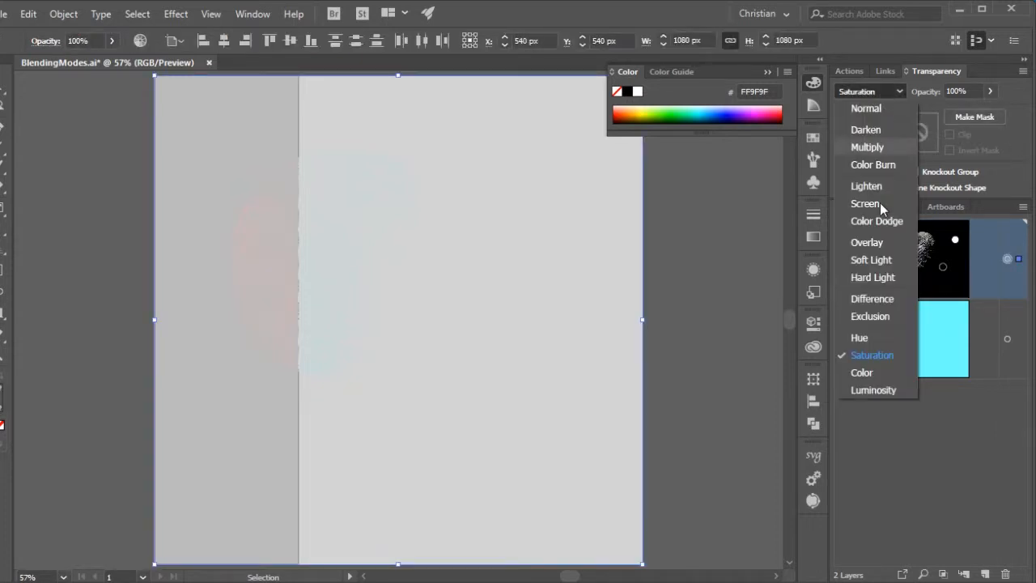
{"action": "left_click", "coordinate": [873, 374]}
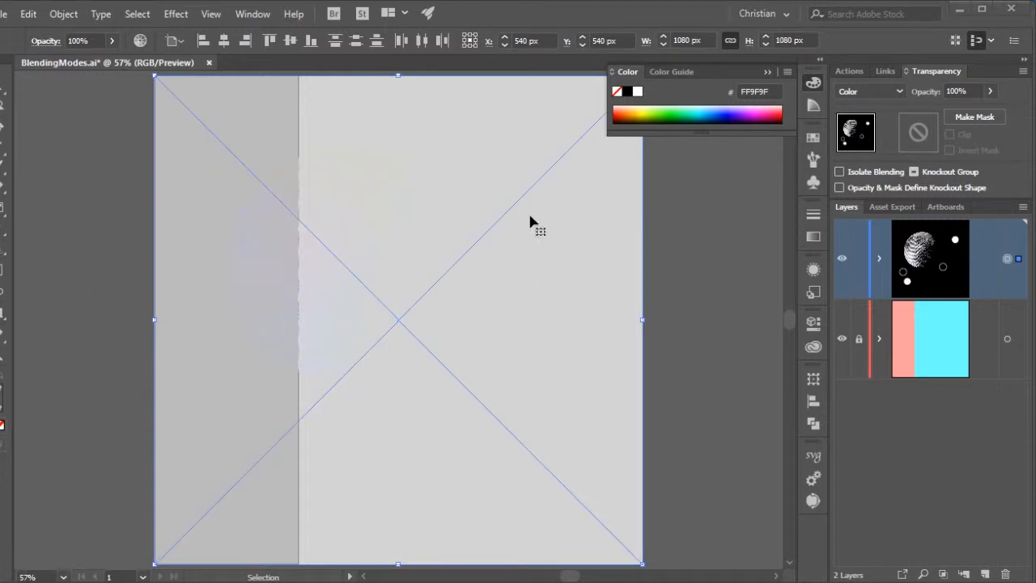
{"action": "left_click", "coordinate": [875, 96]}
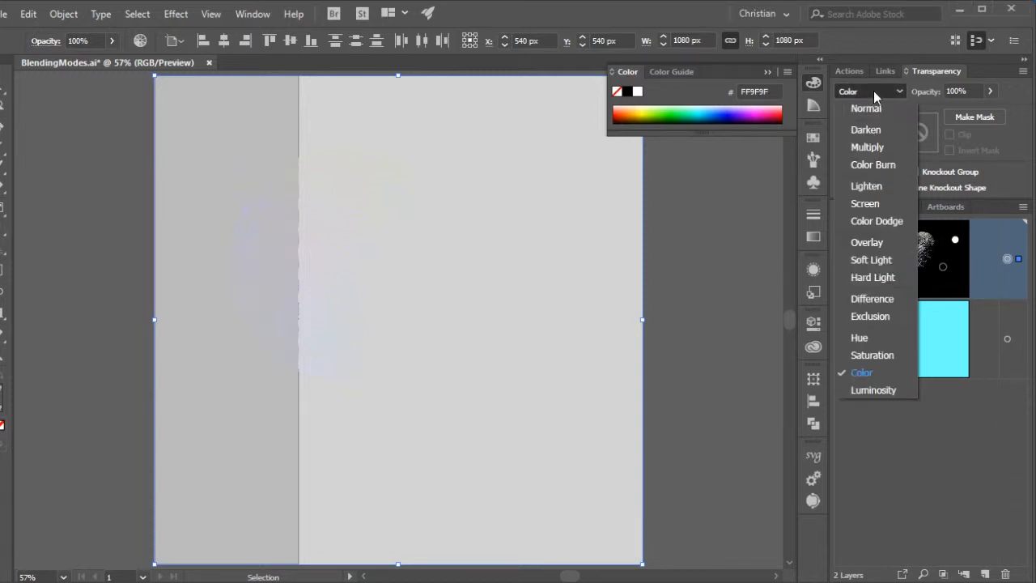
{"action": "left_click", "coordinate": [884, 391]}
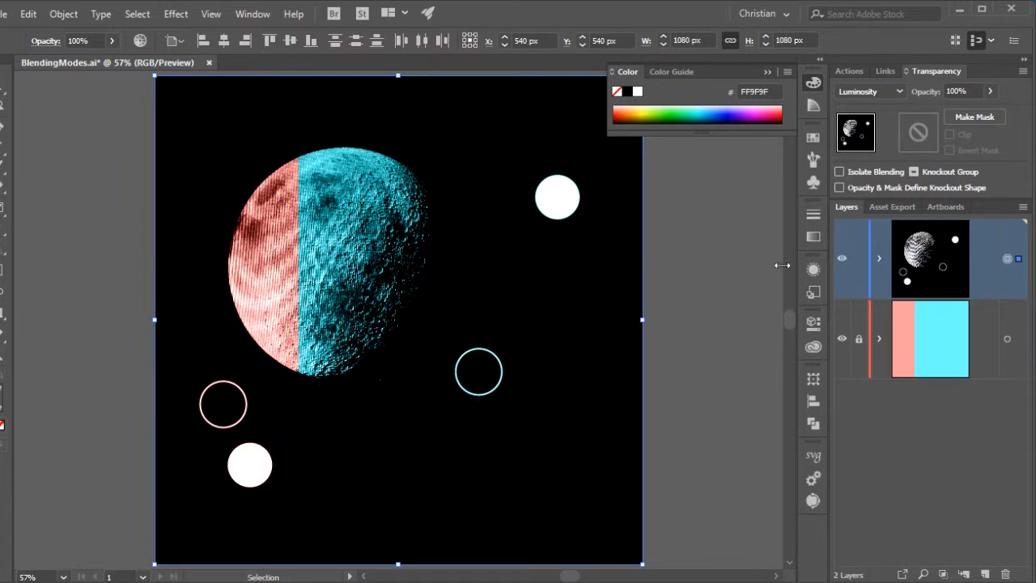
Step: Clear the selection and switch the document to GPU preview
{"action": "key", "text": "ctrl+shift+a"}
{"action": "key", "text": "ctrl+e"}
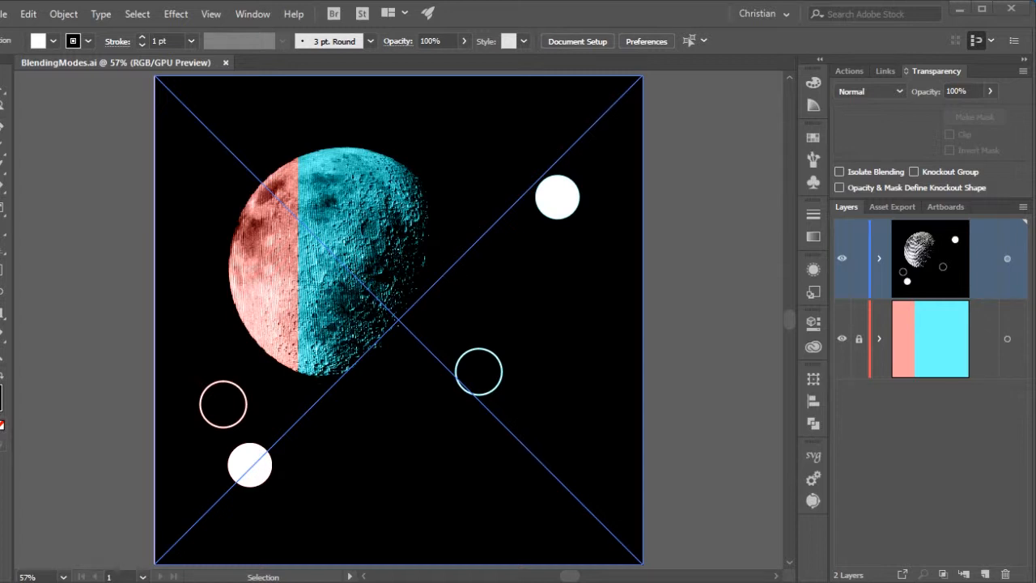
{"action": "left_click", "coordinate": [753, 298]}
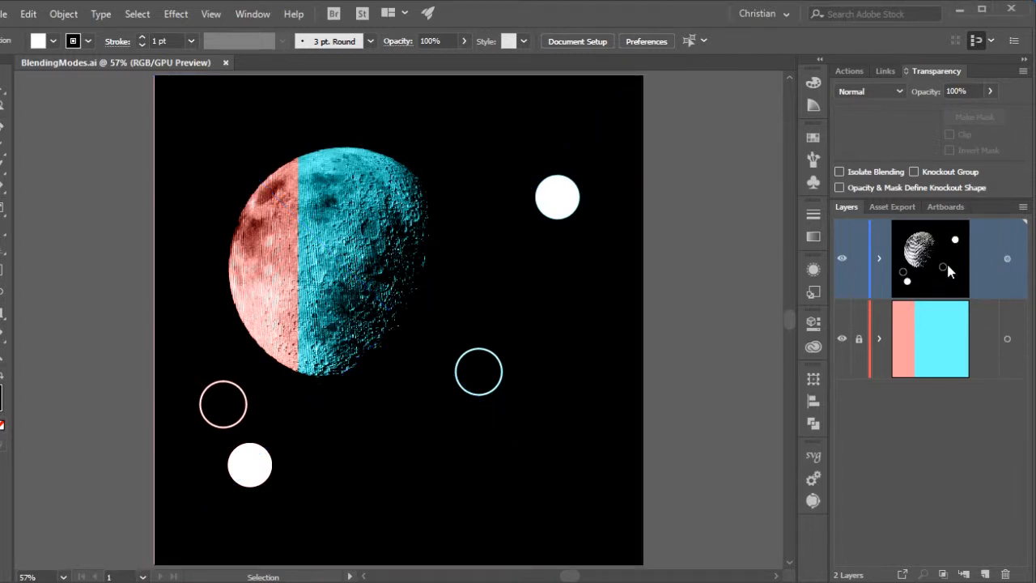
Step: Add a new layer above the moon layer and hide the moon and background layers
{"action": "left_click", "coordinate": [985, 574]}
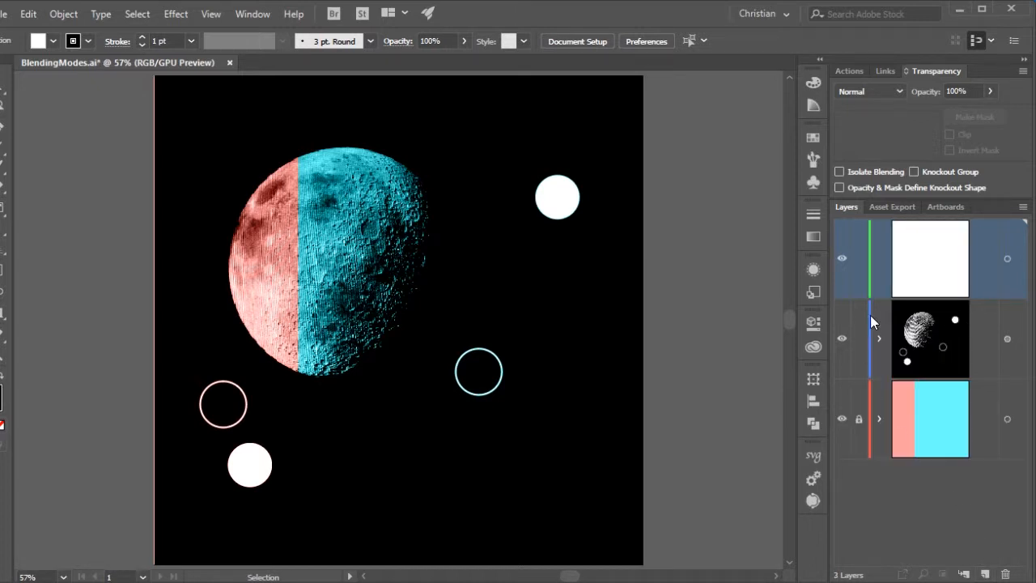
{"action": "left_click", "coordinate": [842, 339]}
{"action": "left_click", "coordinate": [842, 418]}
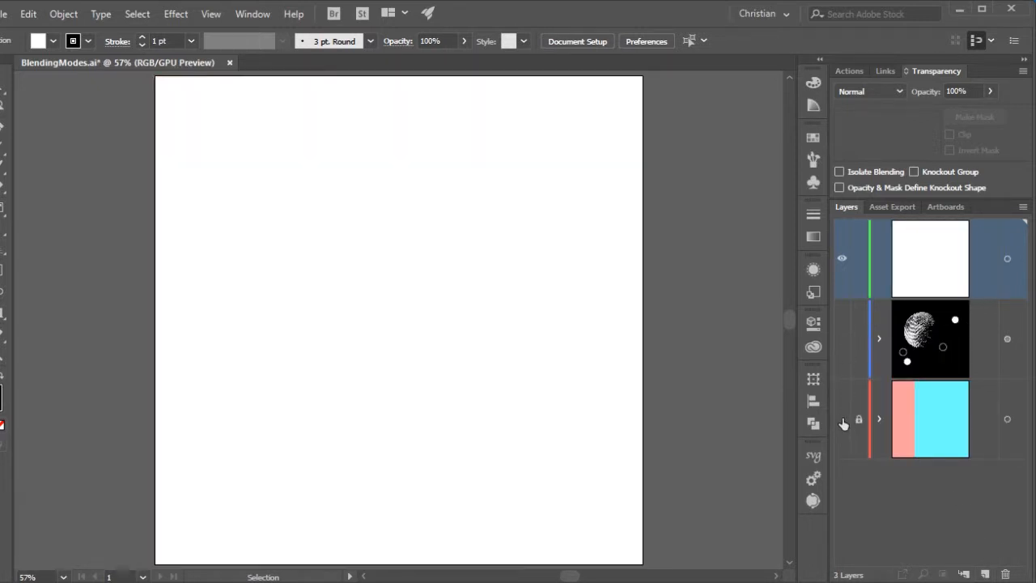
Step: Draw a circle about 188 px in diameter in the artboard's upper left area on the new layer
{"action": "left_click", "coordinate": [2, 166]}
{"action": "left_click", "coordinate": [43, 204]}
{"action": "left_click_drag", "start_coordinate": [251, 146], "coordinate": [325, 233]}
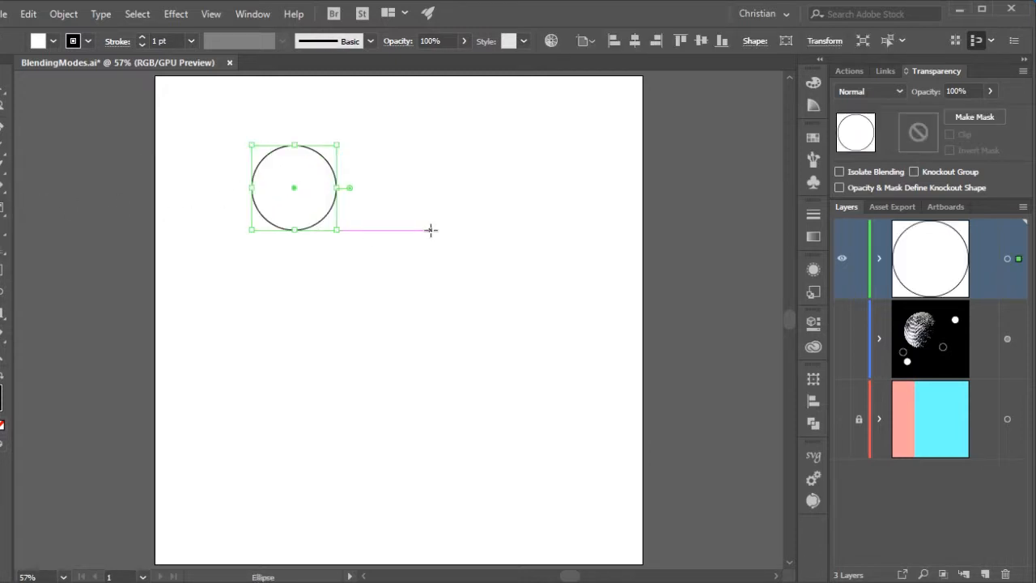
Step: Give the circle no stroke and a red fill, DB2E2E
{"action": "key", "text": "v"}
{"action": "left_click", "coordinate": [4, 421]}
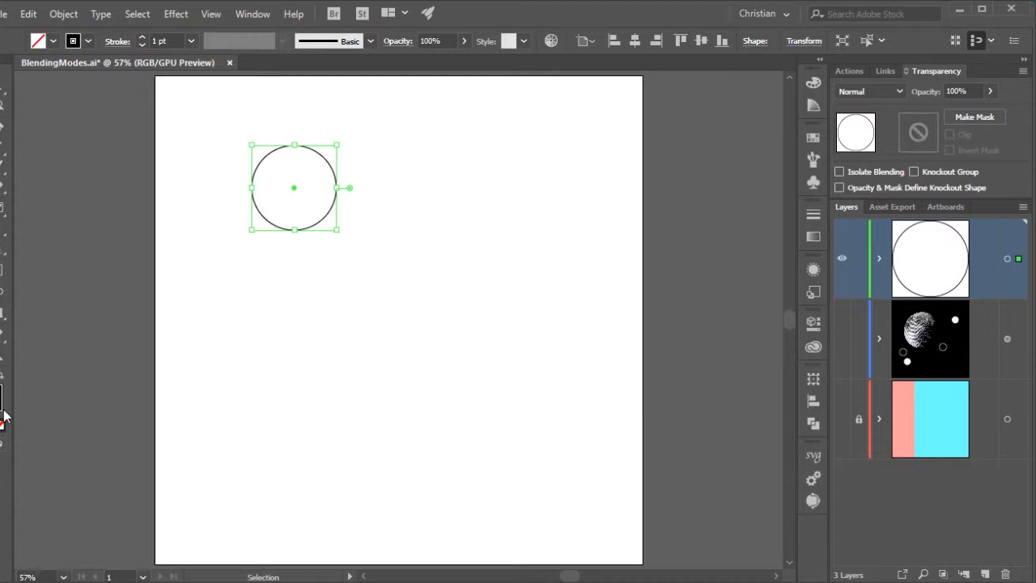
{"action": "left_click", "coordinate": [4, 418]}
{"action": "double_click", "coordinate": [3, 398]}
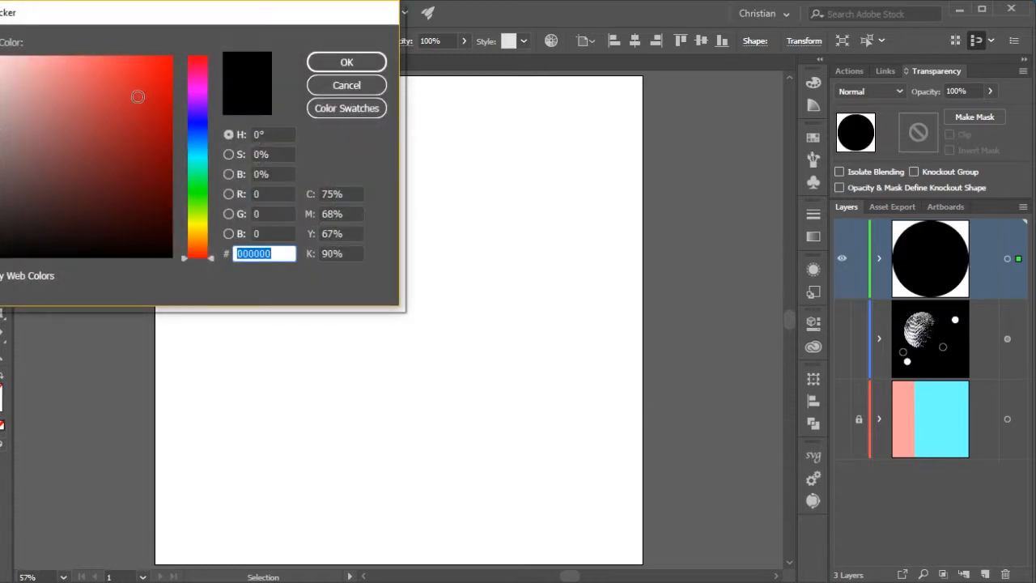
{"action": "left_click", "coordinate": [132, 83]}
{"action": "left_click", "coordinate": [345, 63]}
Step: Duplicate the red circle diagonally down to the right, partly overlapping it, and fill the copy with blue 4530D8
{"action": "left_click_drag", "start_coordinate": [306, 200], "coordinate": [348, 238]}
{"action": "double_click", "coordinate": [4, 399]}
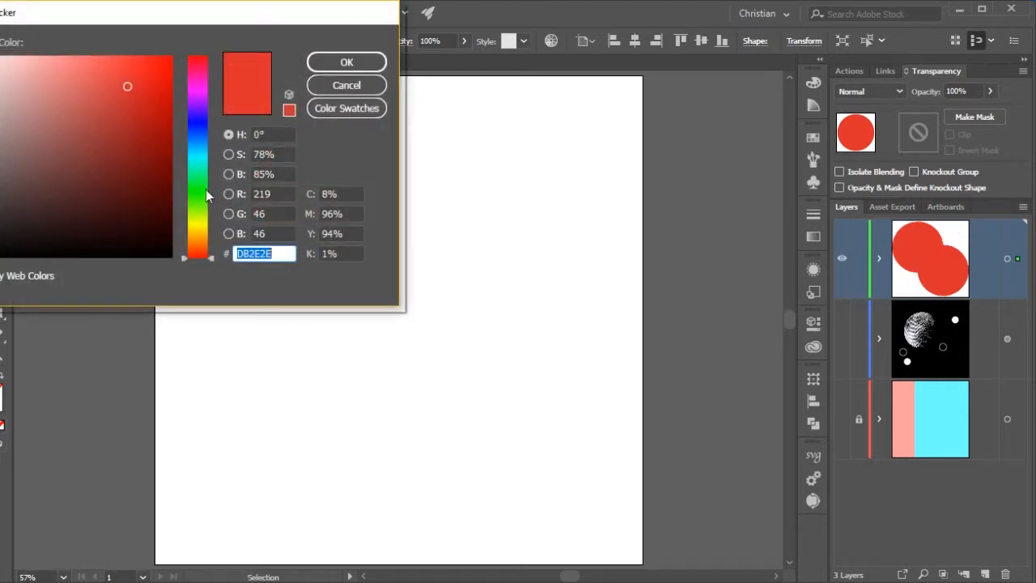
{"action": "left_click", "coordinate": [194, 117]}
{"action": "left_click", "coordinate": [346, 62]}
Step: Duplicate the blue circle to its left so it overlaps the other two circles, and fill the copy with green
{"action": "left_click_drag", "start_coordinate": [320, 237], "coordinate": [251, 244]}
{"action": "double_click", "coordinate": [3, 397]}
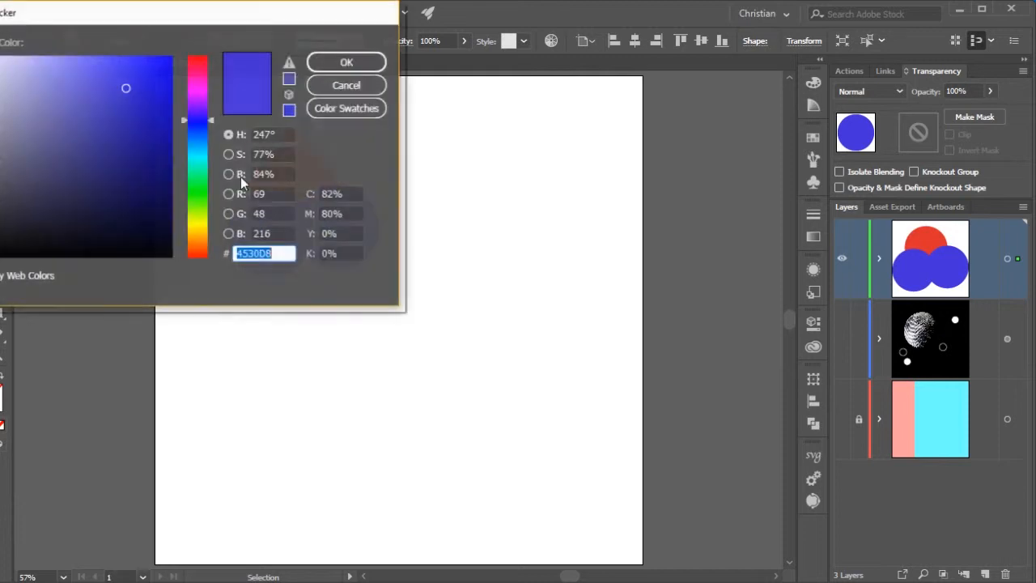
{"action": "left_click", "coordinate": [198, 184]}
{"action": "left_click", "coordinate": [359, 65]}
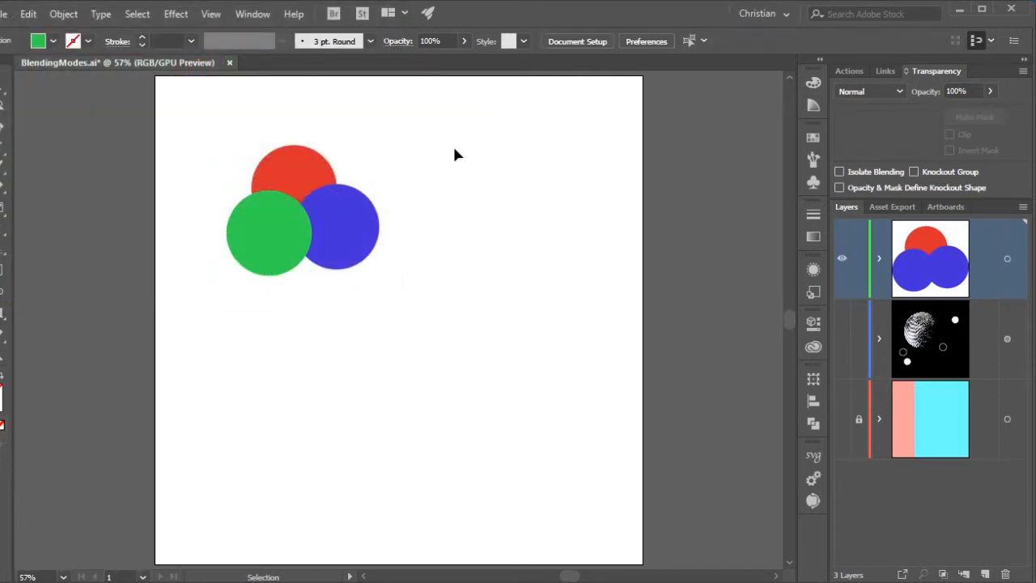
Step: Move the three circles together down and right toward the artboard's center and clear the selection
{"action": "left_click_drag", "start_coordinate": [453, 144], "coordinate": [283, 279]}
{"action": "left_click_drag", "start_coordinate": [342, 250], "coordinate": [403, 284]}
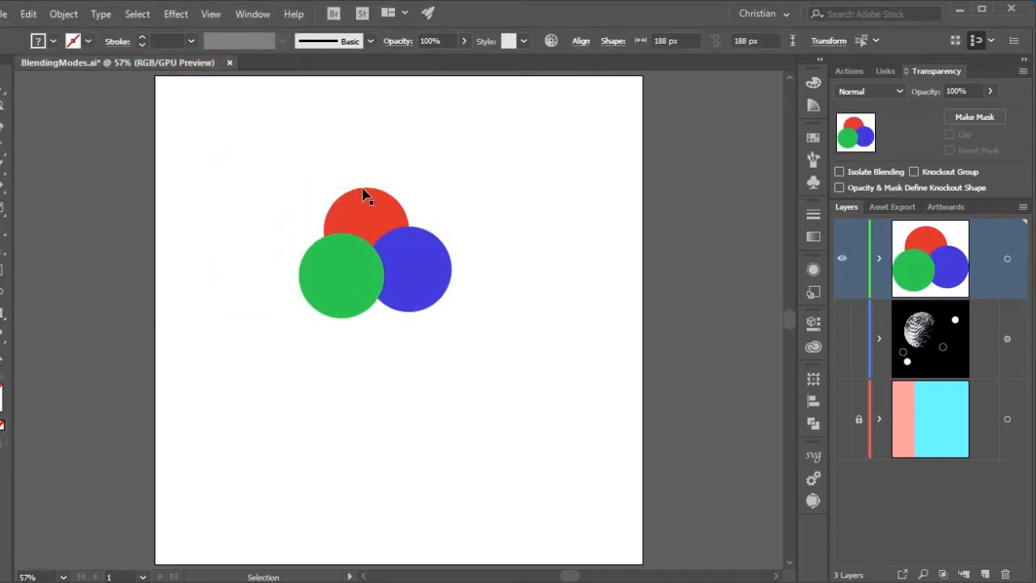
{"action": "left_click", "coordinate": [305, 172]}
{"action": "left_click_drag", "start_coordinate": [245, 166], "coordinate": [481, 370]}
{"action": "left_click", "coordinate": [502, 293]}
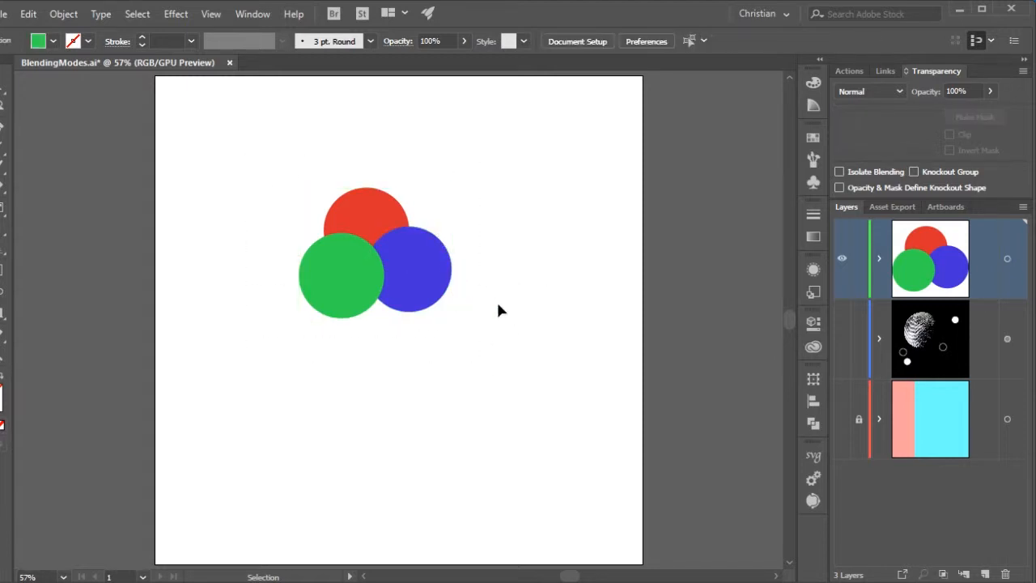
Step: Separate the circles, moving the blue and green ones to the artboard's right side and the red one to its left
{"action": "left_click_drag", "start_coordinate": [421, 292], "coordinate": [560, 237]}
{"action": "left_click_drag", "start_coordinate": [360, 293], "coordinate": [618, 280]}
{"action": "left_click_drag", "start_coordinate": [394, 244], "coordinate": [305, 330]}
{"action": "left_click", "coordinate": [407, 298]}
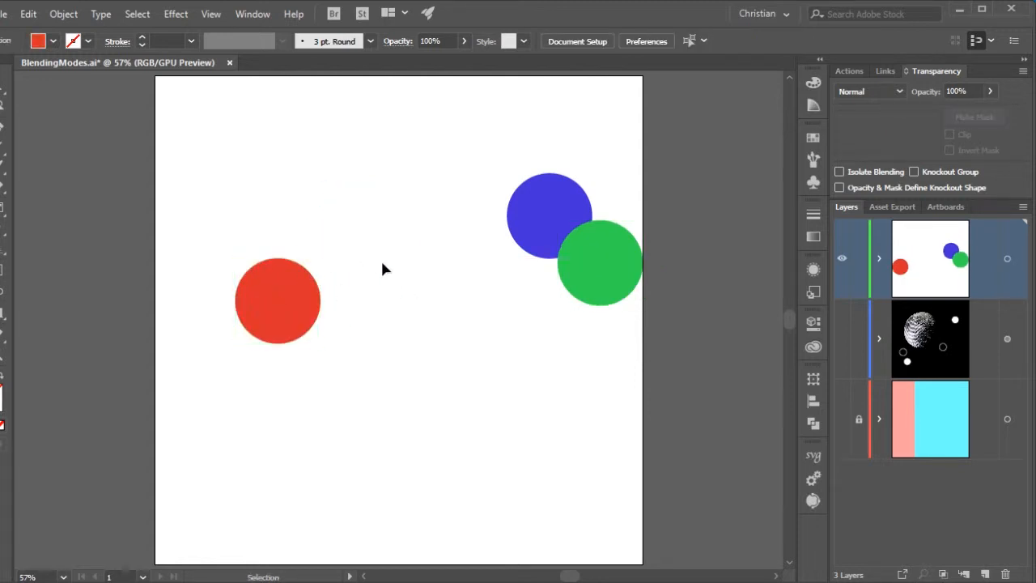
{"action": "key", "text": "b"}
{"action": "key", "text": "l"}
{"action": "left_click_drag", "start_coordinate": [322, 258], "coordinate": [357, 256]}
{"action": "key", "text": "ctrl+z"}
Step: Draw a long thin red bar across the red circle and copy it downward to make three horizontal bars
{"action": "key", "text": "m"}
{"action": "left_click_drag", "start_coordinate": [186, 259], "coordinate": [369, 319]}
{"action": "key", "text": "v"}
{"action": "left_click", "coordinate": [386, 217]}
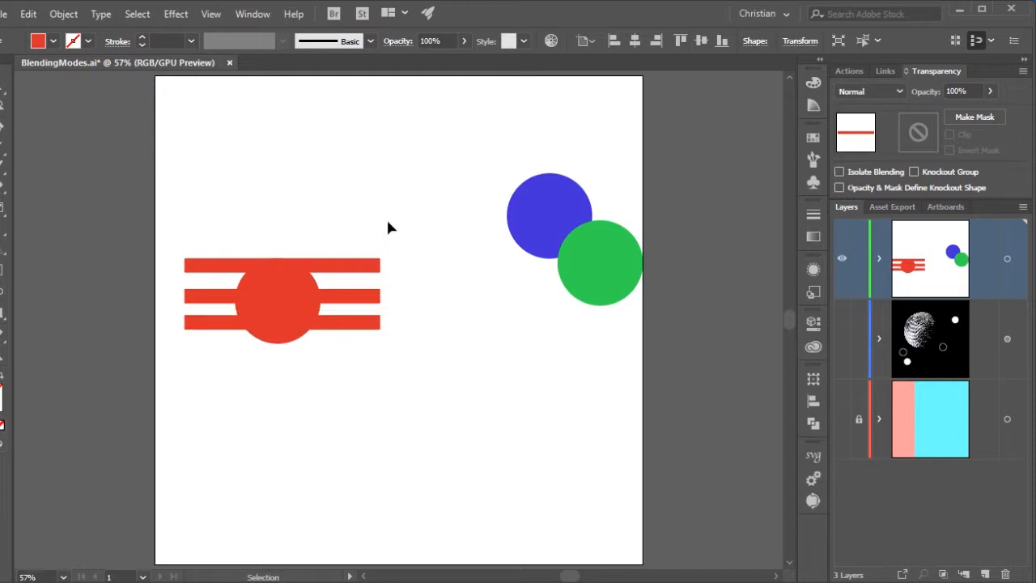
Step: Shift the three bars slightly down over the red circle and recolor them with the blue circle's fill
{"action": "left_click_drag", "start_coordinate": [386, 217], "coordinate": [359, 381]}
{"action": "left_click_drag", "start_coordinate": [366, 277], "coordinate": [365, 287]}
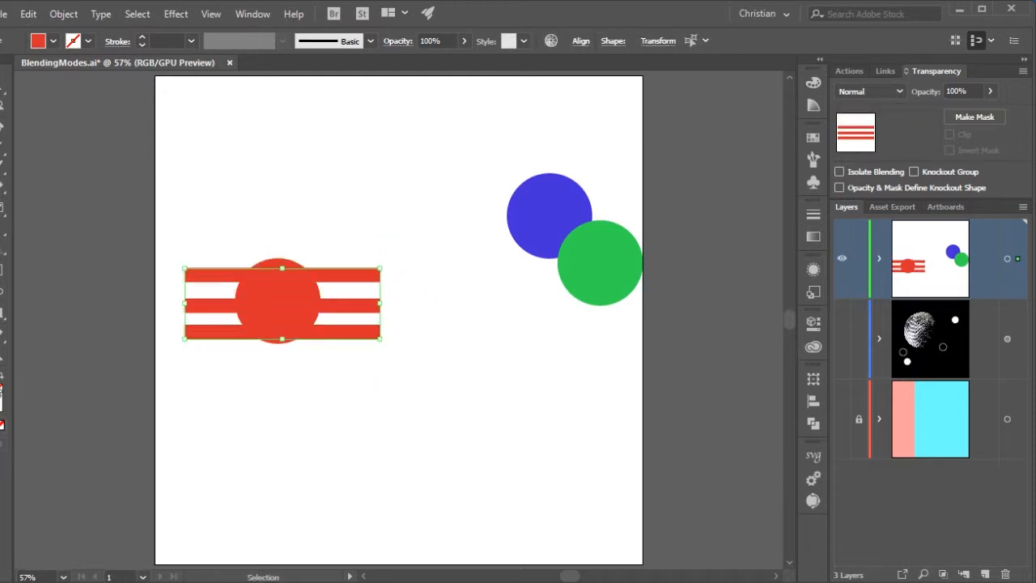
{"action": "key", "text": "i"}
{"action": "left_click", "coordinate": [547, 186]}
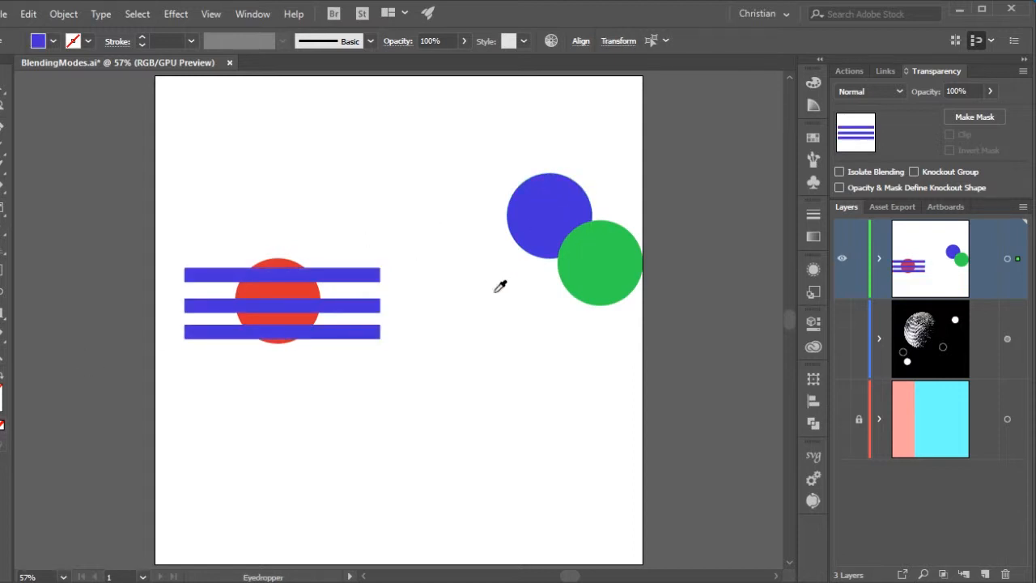
Step: Delete the spare blue and green circles at the artboard's right side
{"action": "key", "text": "v"}
{"action": "left_click", "coordinate": [471, 395]}
{"action": "left_click_drag", "start_coordinate": [208, 194], "coordinate": [389, 352]}
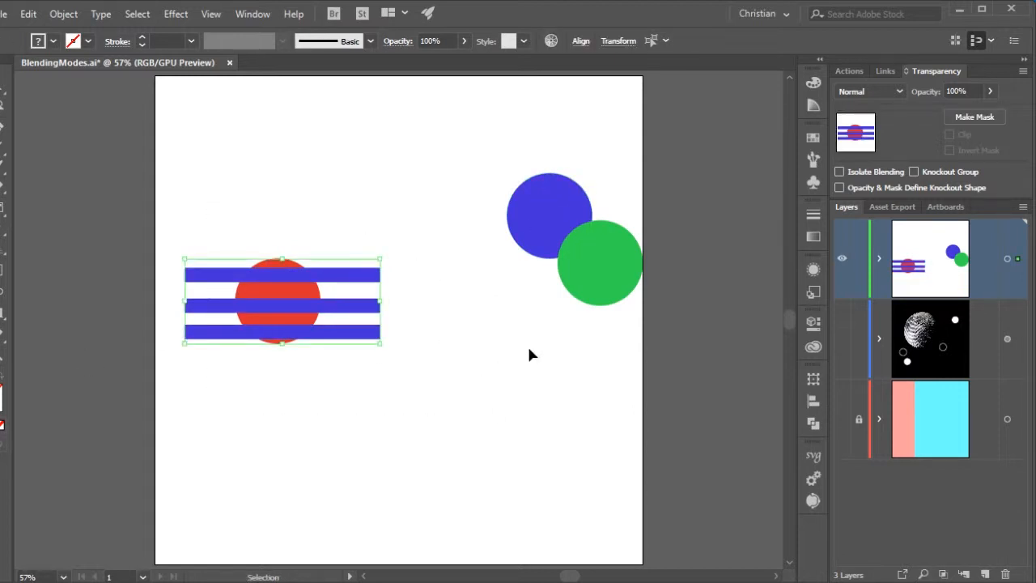
{"action": "left_click_drag", "start_coordinate": [493, 139], "coordinate": [698, 321]}
{"action": "key", "text": "Delete"}
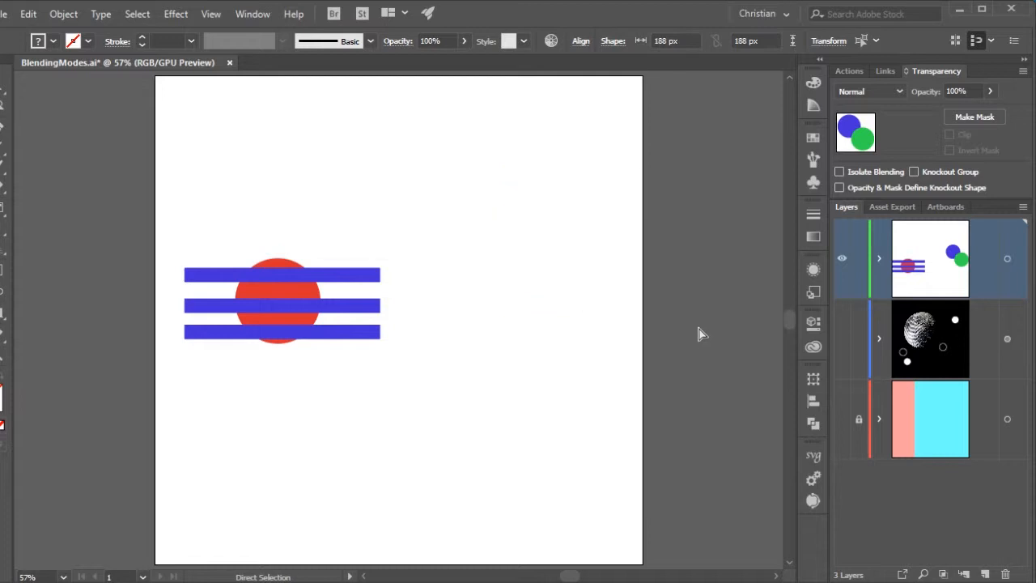
Step: Show and lock the moon layer, and move the red circle with its blue bars onto the moon
{"action": "left_click", "coordinate": [842, 338]}
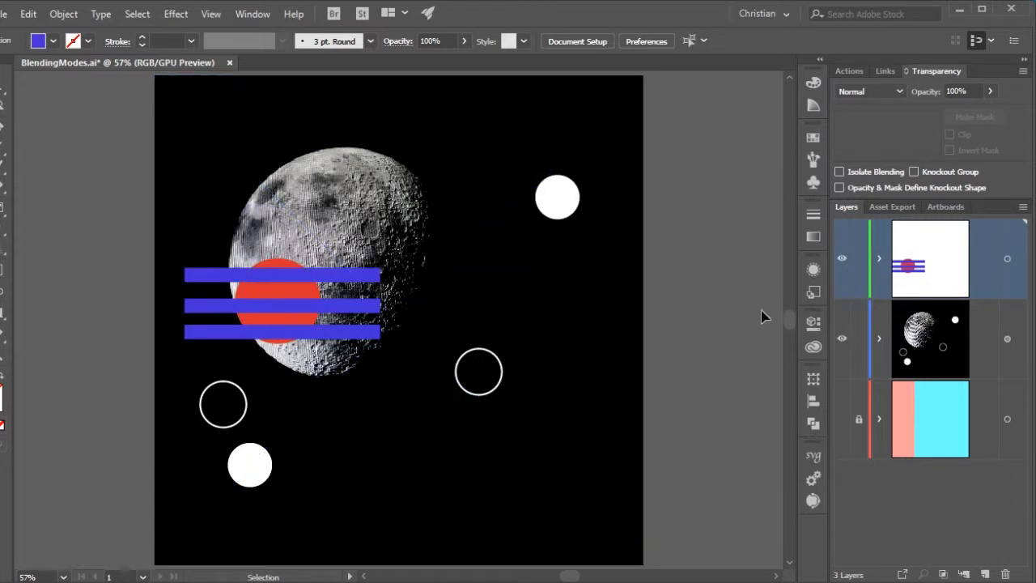
{"action": "left_click", "coordinate": [856, 339]}
{"action": "left_click_drag", "start_coordinate": [293, 317], "coordinate": [340, 248]}
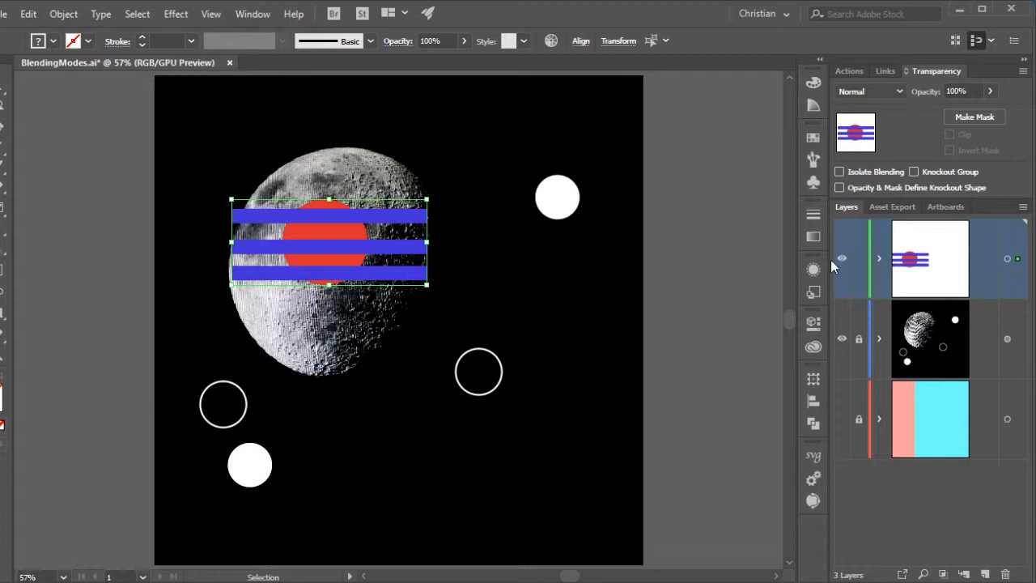
Step: Set the blending mode of the red circle and blue bars to Multiply and deselect them
{"action": "left_click", "coordinate": [873, 92]}
{"action": "left_click", "coordinate": [870, 149]}
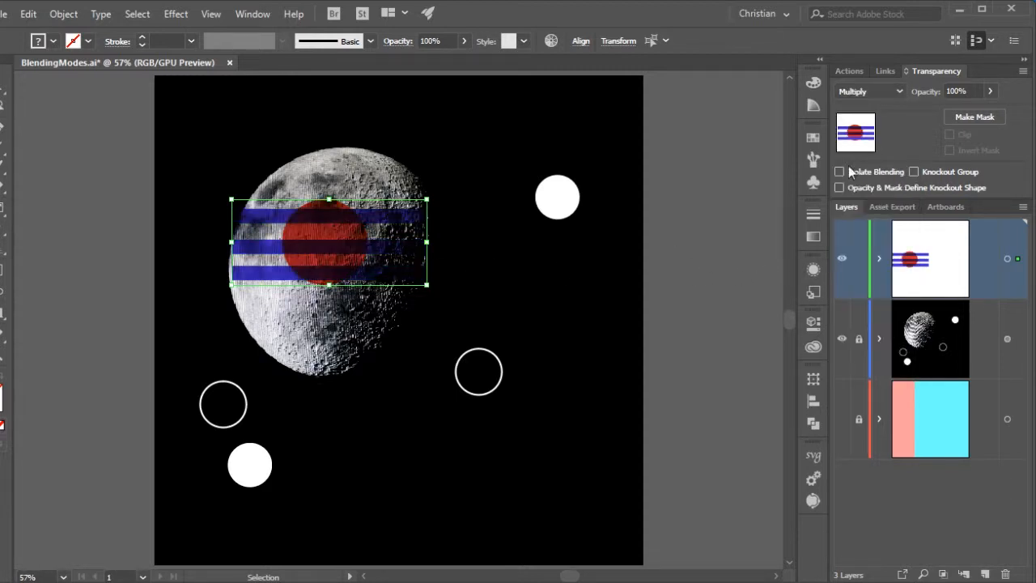
{"action": "left_click", "coordinate": [722, 239]}
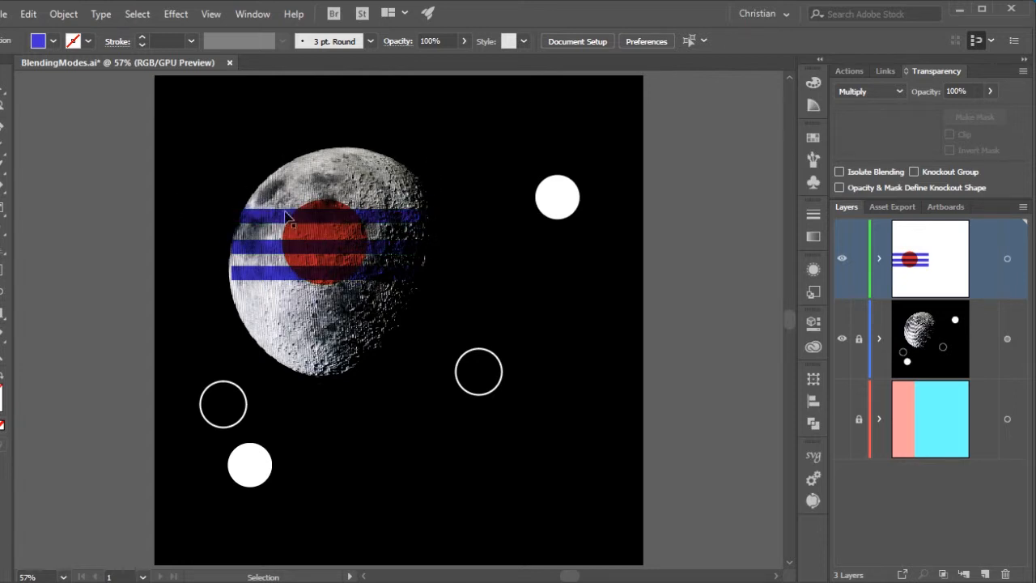
Step: Try Isolate Blending directly on the red circle and blue bars and switch it off again
{"action": "left_click", "coordinate": [302, 252]}
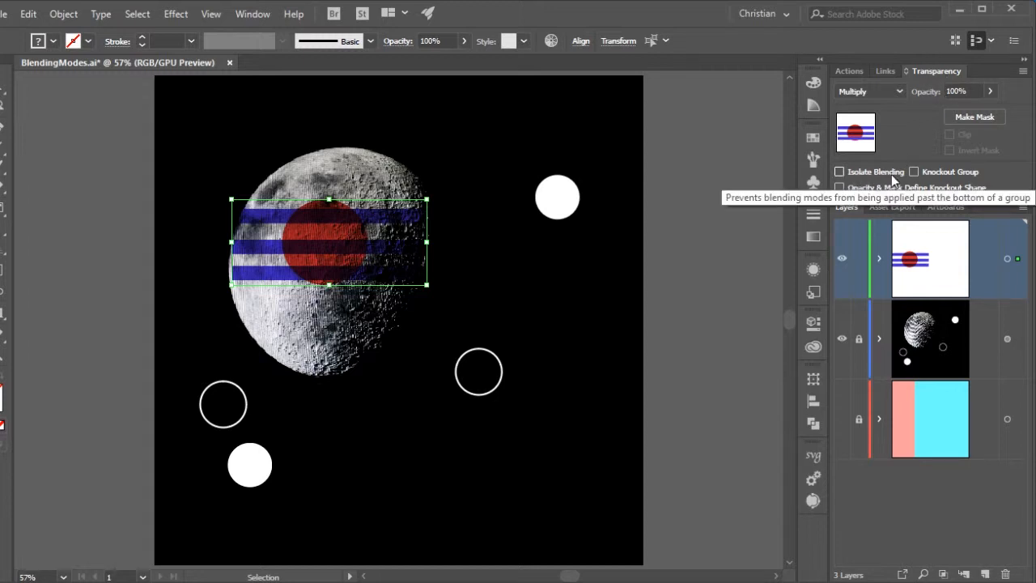
{"action": "left_click", "coordinate": [840, 172]}
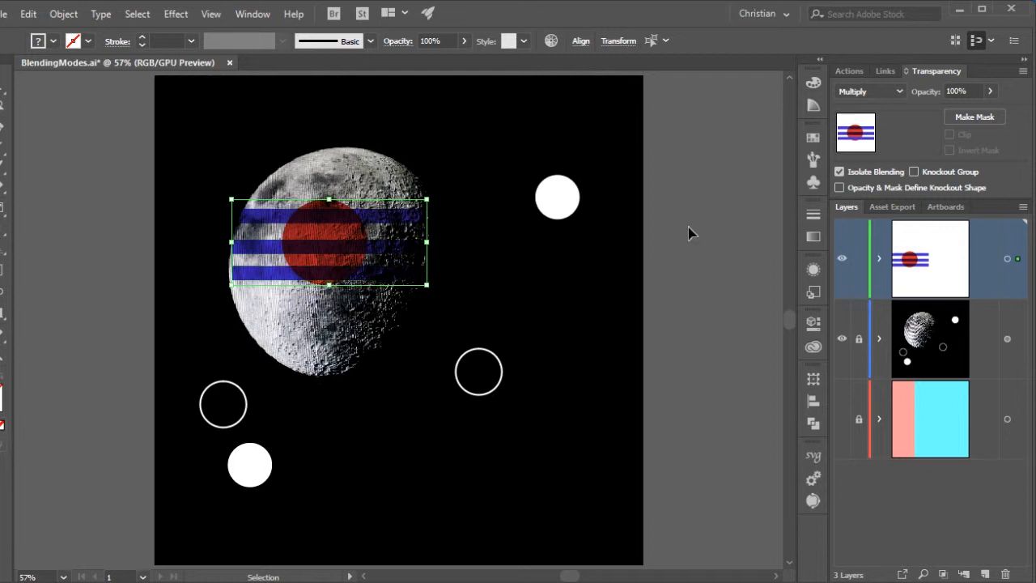
{"action": "left_click", "coordinate": [837, 173]}
Step: Target the whole layer holding the circle and bars and turn on Isolate Blending for it
{"action": "left_click", "coordinate": [1006, 260]}
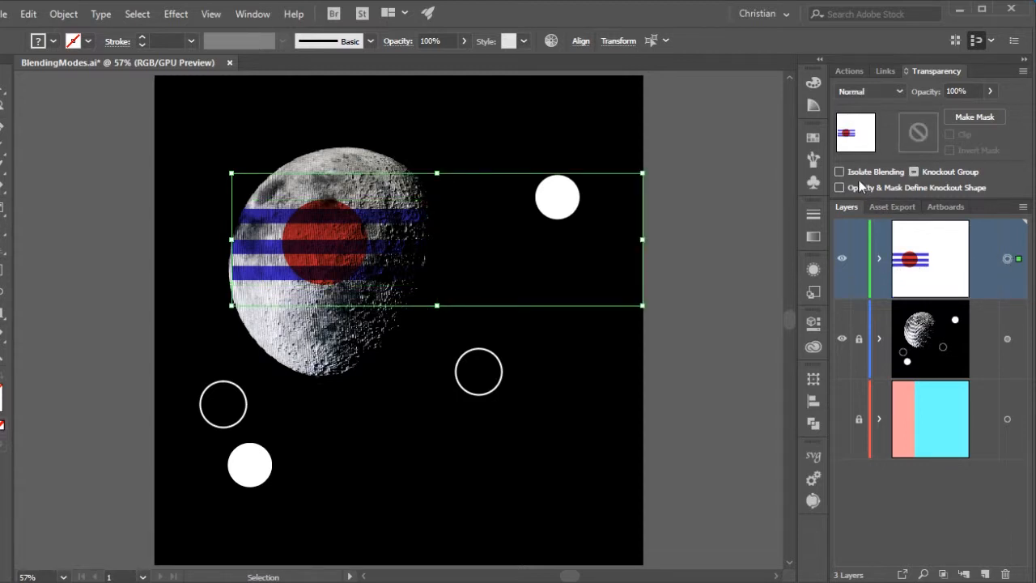
{"action": "left_click", "coordinate": [839, 172]}
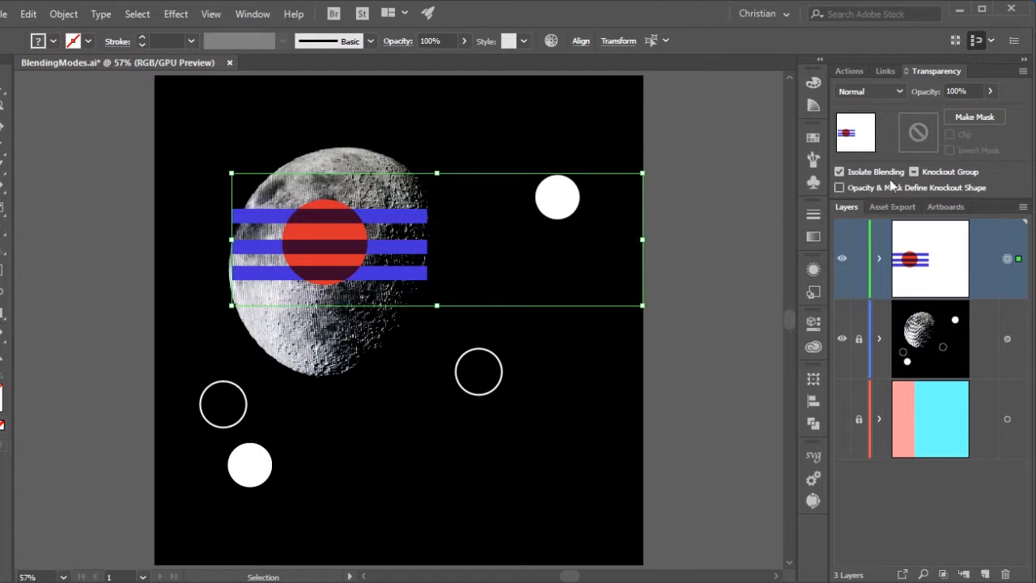
Step: Deselect the layer's artwork and slightly move the upper and lower blue bars across the red circle
{"action": "left_click", "coordinate": [650, 272]}
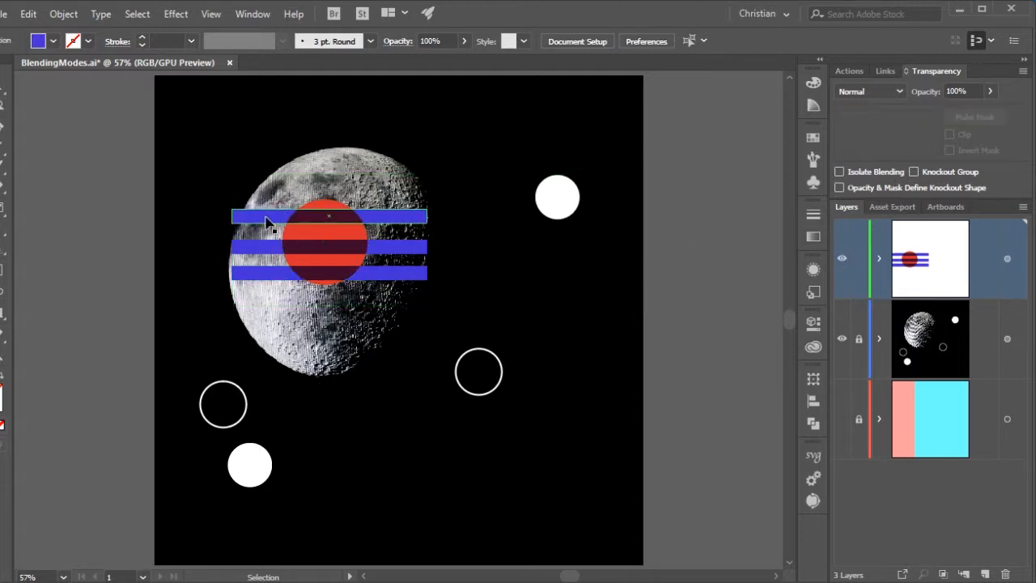
{"action": "mouse_move", "coordinate": [404, 217]}
{"action": "left_mouse_down"}
{"action": "mouse_move", "coordinate": [405, 186]}
{"action": "mouse_move", "coordinate": [387, 224]}
{"action": "mouse_move", "coordinate": [397, 208]}
{"action": "left_mouse_up"}
{"action": "left_click", "coordinate": [354, 194]}
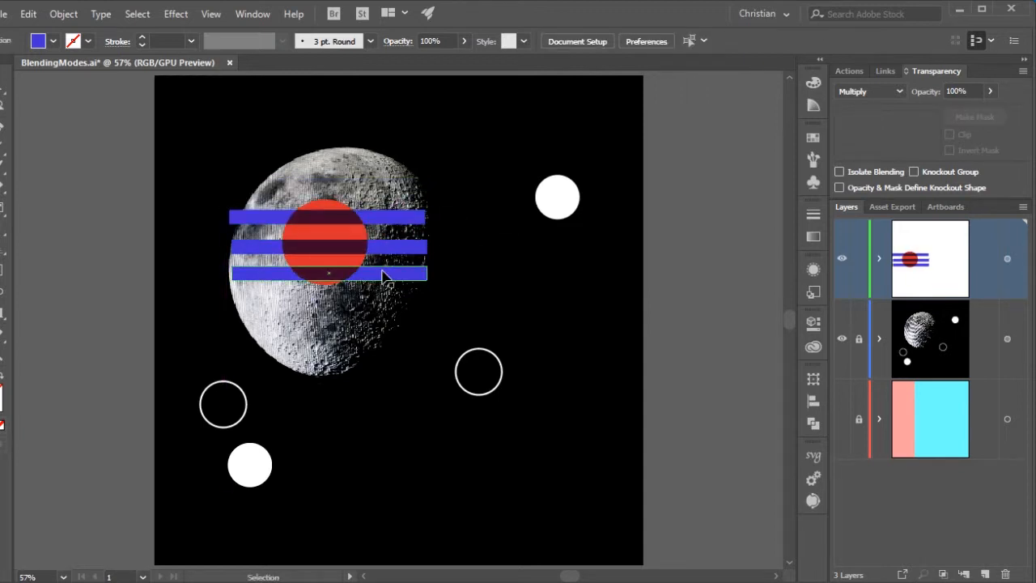
{"action": "mouse_move", "coordinate": [387, 273]}
{"action": "left_mouse_down"}
{"action": "mouse_move", "coordinate": [386, 307]}
{"action": "mouse_move", "coordinate": [389, 273]}
{"action": "left_mouse_up"}
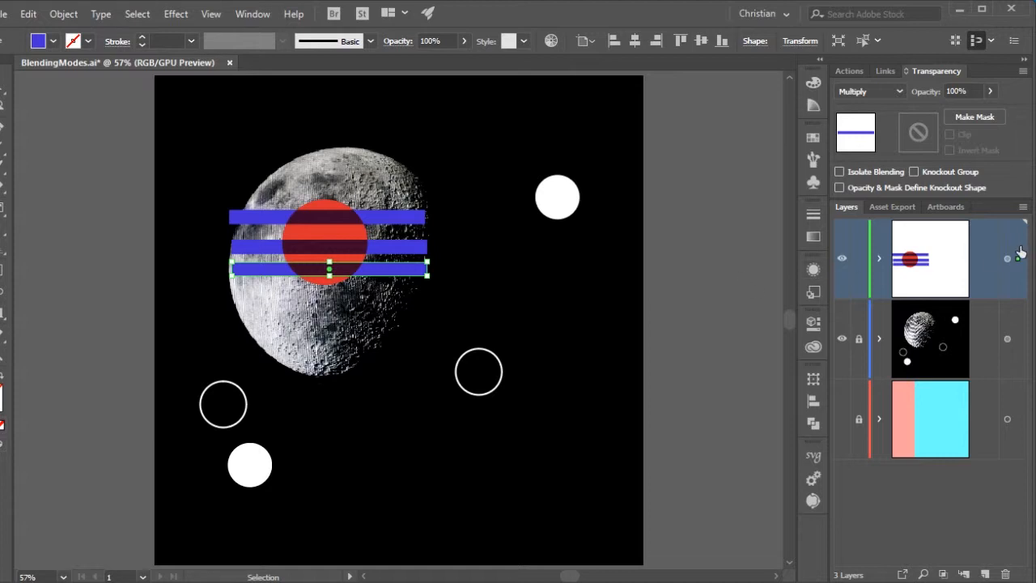
Step: Add a new layer on top, transfer the upper blue bar to it, and deselect the bar
{"action": "left_click", "coordinate": [985, 571]}
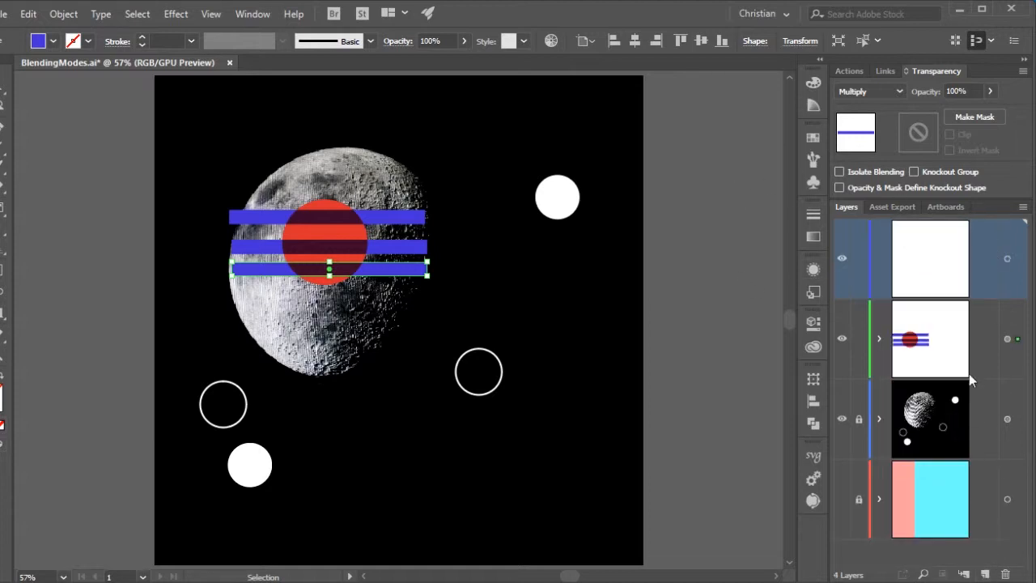
{"action": "left_click", "coordinate": [412, 216]}
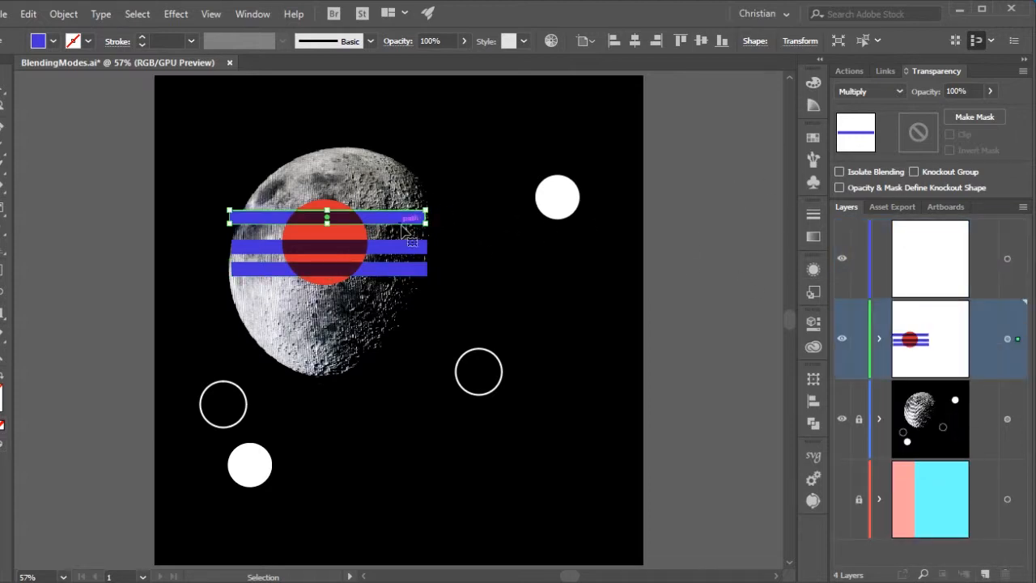
{"action": "left_click_drag", "start_coordinate": [1018, 338], "coordinate": [1017, 259]}
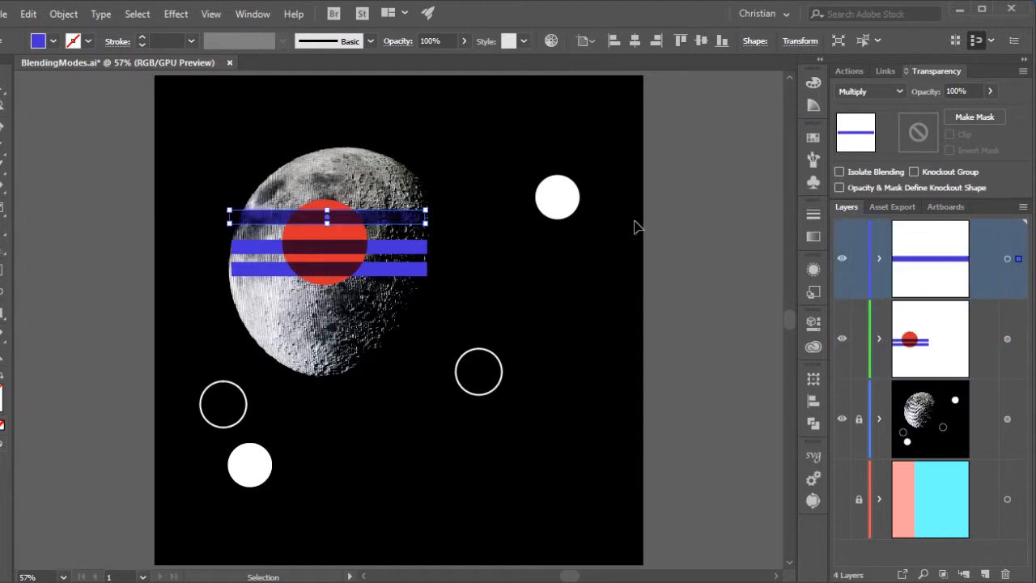
{"action": "left_click", "coordinate": [640, 149]}
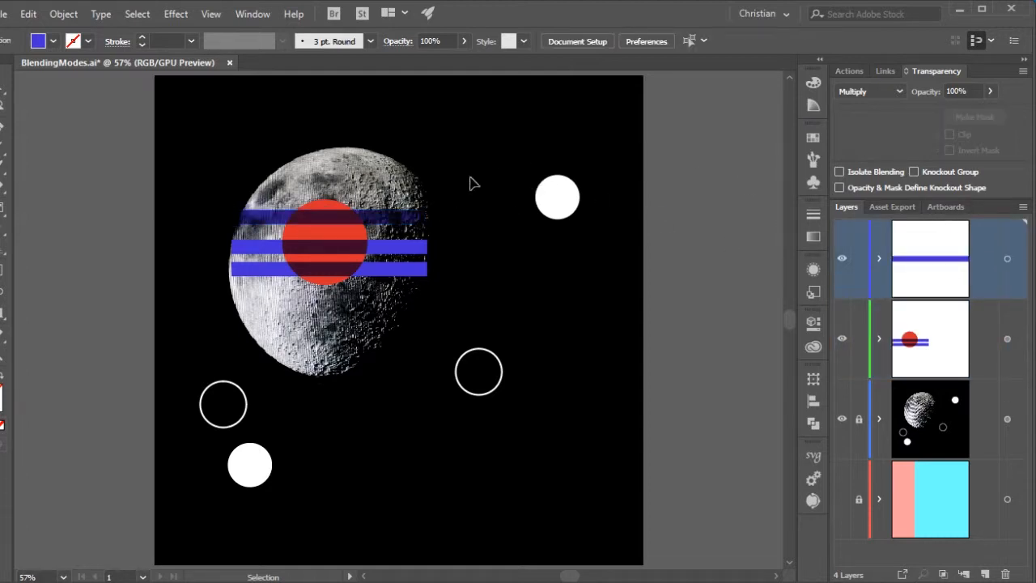
Step: Move the transferred blue bar up to the moon's upper area and then back over the red circle, and deselect it
{"action": "left_click", "coordinate": [380, 216]}
{"action": "left_click_drag", "start_coordinate": [384, 221], "coordinate": [395, 186]}
{"action": "left_click", "coordinate": [692, 320]}
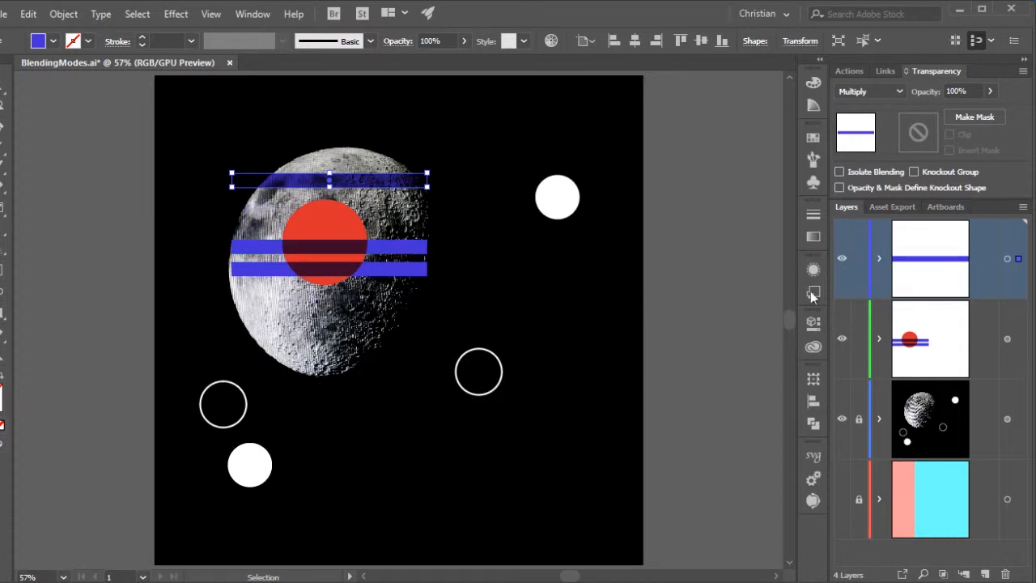
{"action": "left_click", "coordinate": [451, 158]}
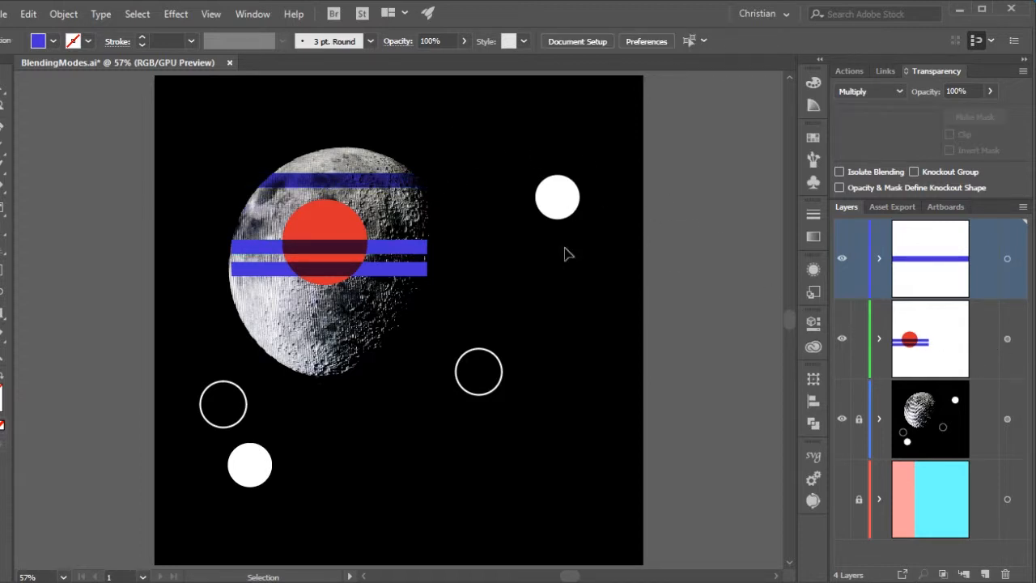
{"action": "left_click_drag", "start_coordinate": [390, 181], "coordinate": [379, 214]}
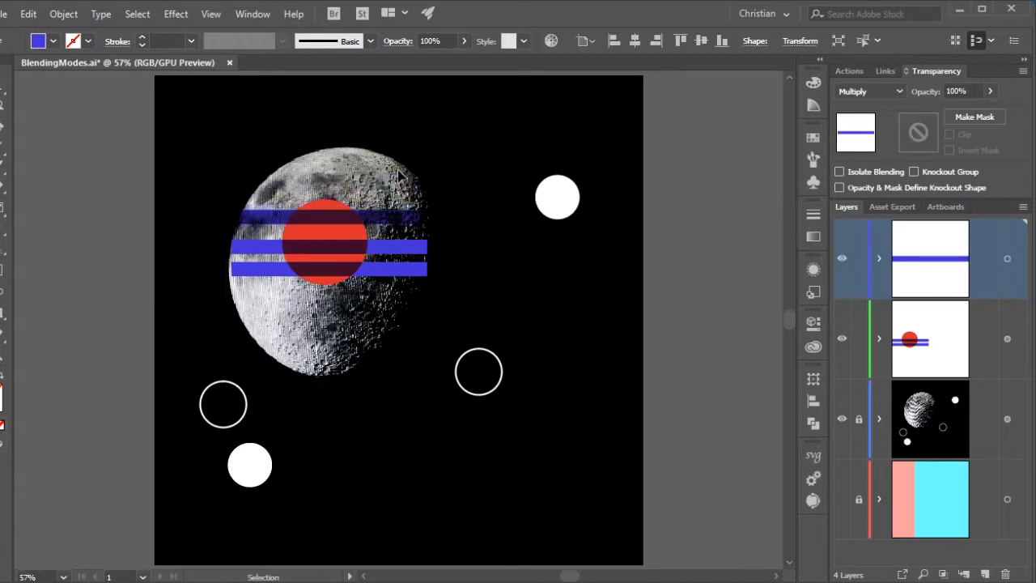
{"action": "left_click_drag", "start_coordinate": [398, 177], "coordinate": [635, 220]}
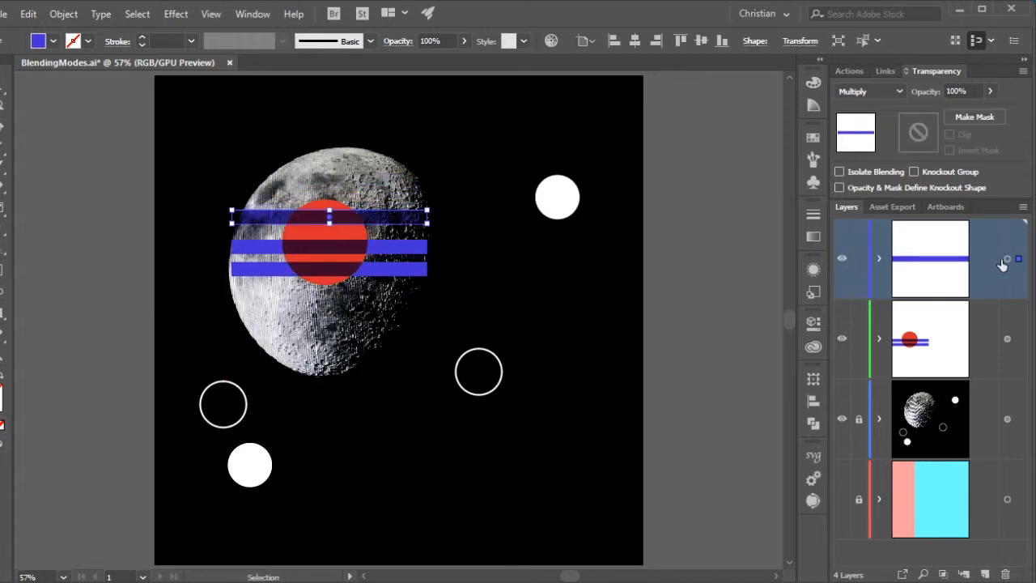
{"action": "left_click", "coordinate": [307, 173]}
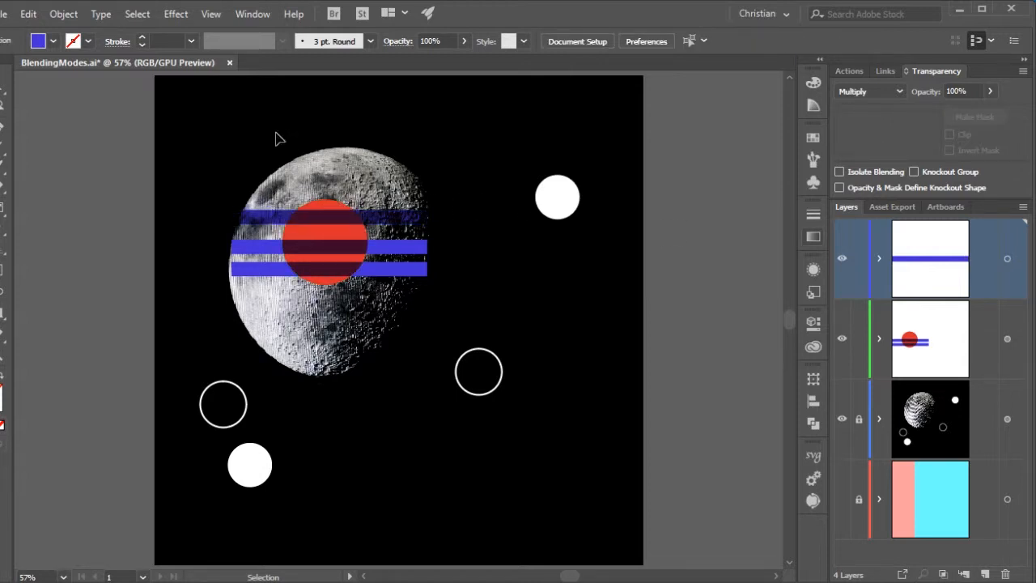
Step: Return the upper blue bar to the layer holding the red circle and deselect it
{"action": "left_click", "coordinate": [421, 215]}
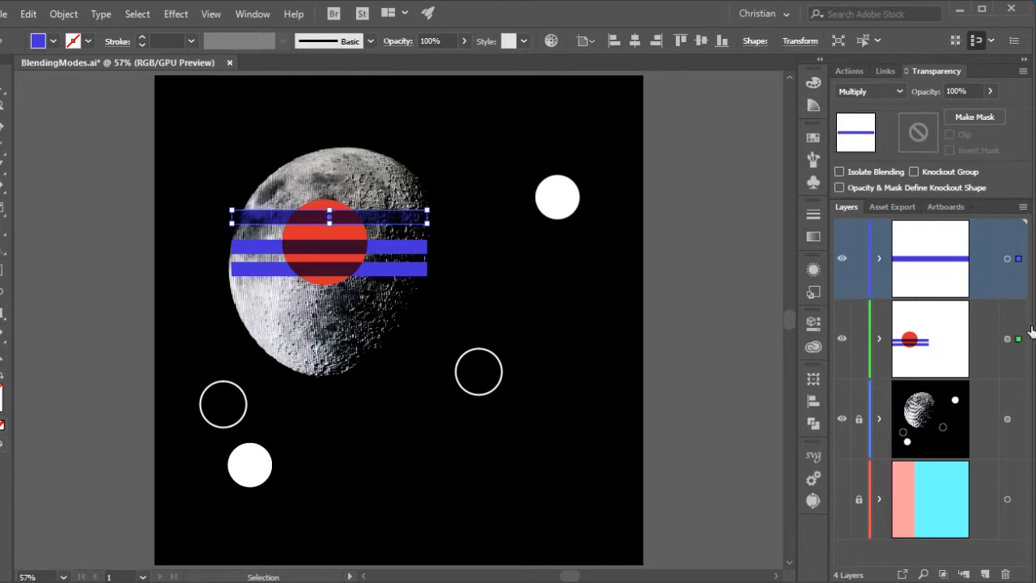
{"action": "left_click_drag", "start_coordinate": [1024, 350], "coordinate": [1019, 340]}
{"action": "left_click", "coordinate": [580, 240]}
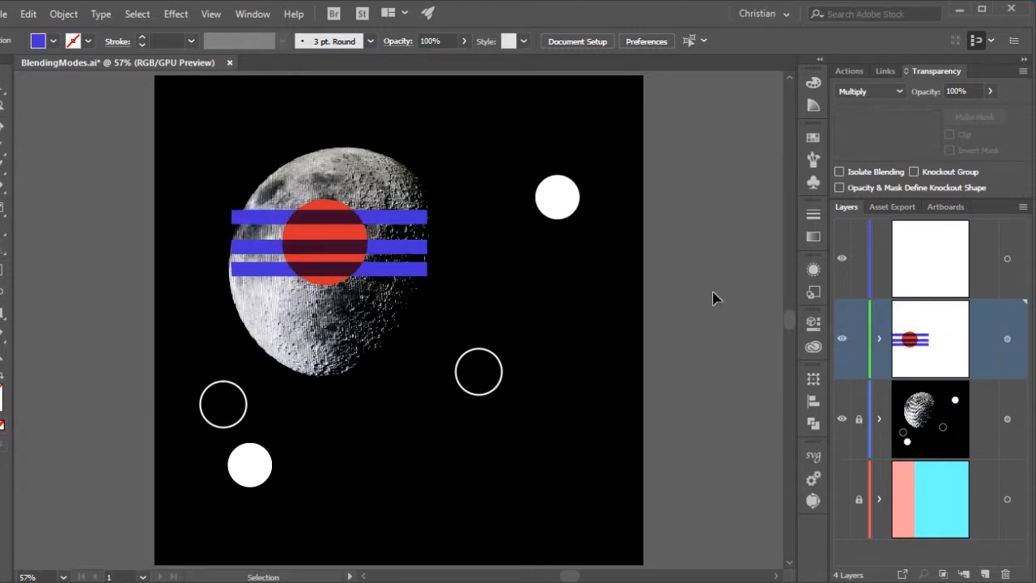
Step: Transfer the upper white circle from the moon layer to the circle-and-bars layer, relock the moon layer, and place the circle over the red circle's edge
{"action": "left_click", "coordinate": [860, 426]}
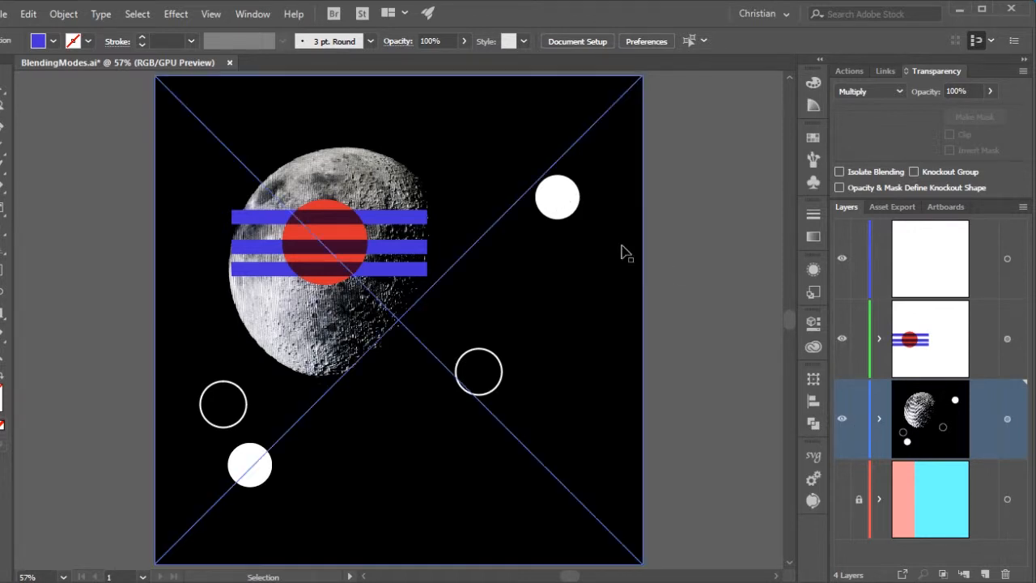
{"action": "left_click", "coordinate": [569, 203]}
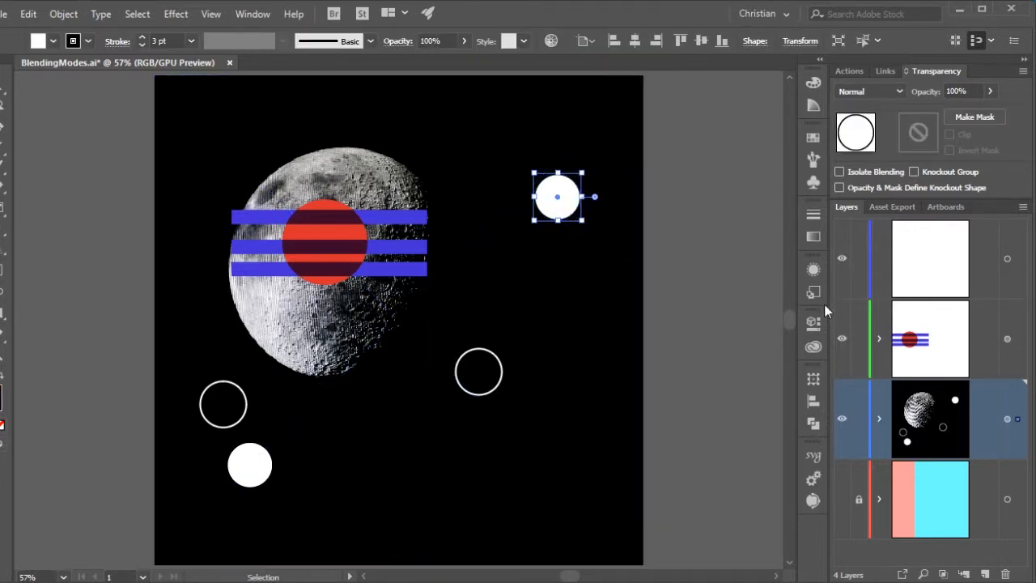
{"action": "left_click_drag", "start_coordinate": [1017, 414], "coordinate": [1017, 340]}
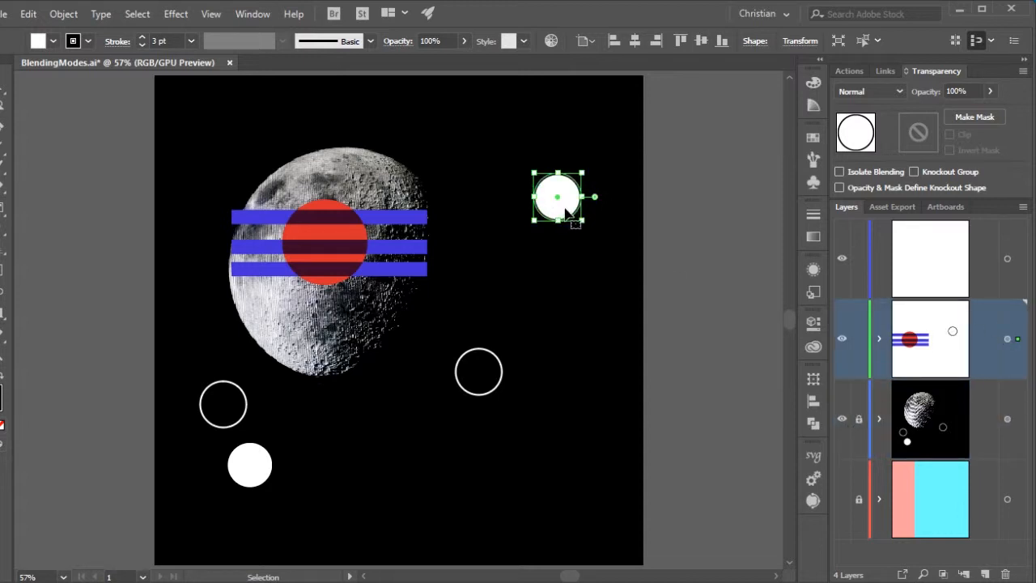
{"action": "left_click_drag", "start_coordinate": [565, 207], "coordinate": [364, 224]}
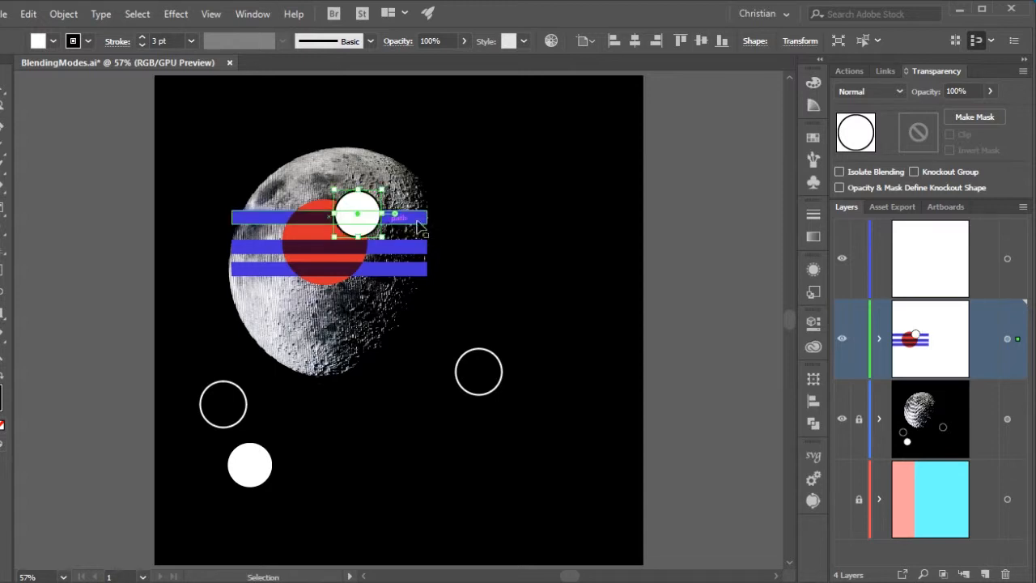
Step: Set the blending mode of the white circle to Darken and deselect it
{"action": "left_click", "coordinate": [858, 91]}
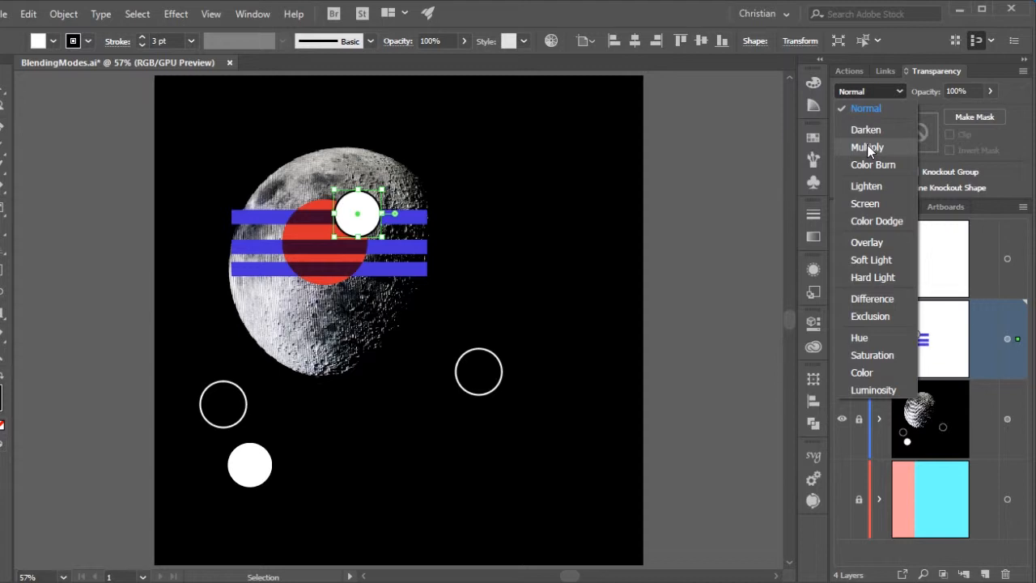
{"action": "left_click", "coordinate": [866, 130]}
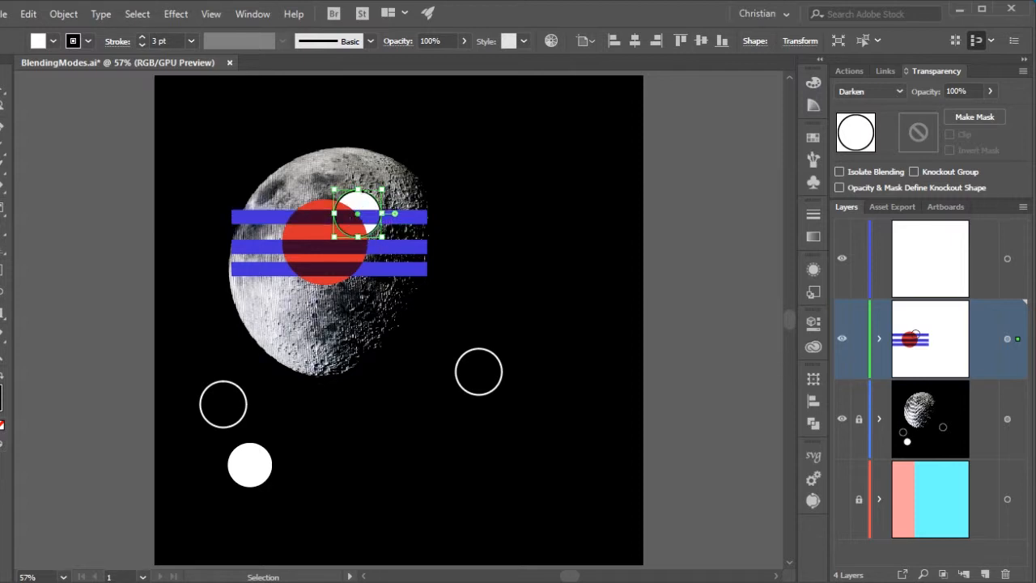
{"action": "left_click", "coordinate": [437, 156]}
{"action": "left_click", "coordinate": [375, 213]}
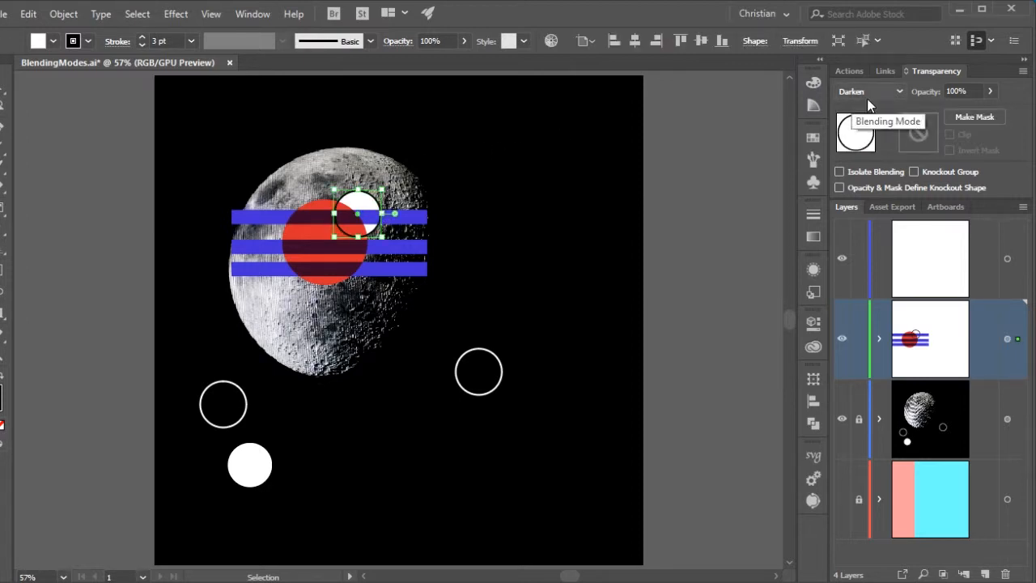
{"action": "left_click", "coordinate": [408, 176]}
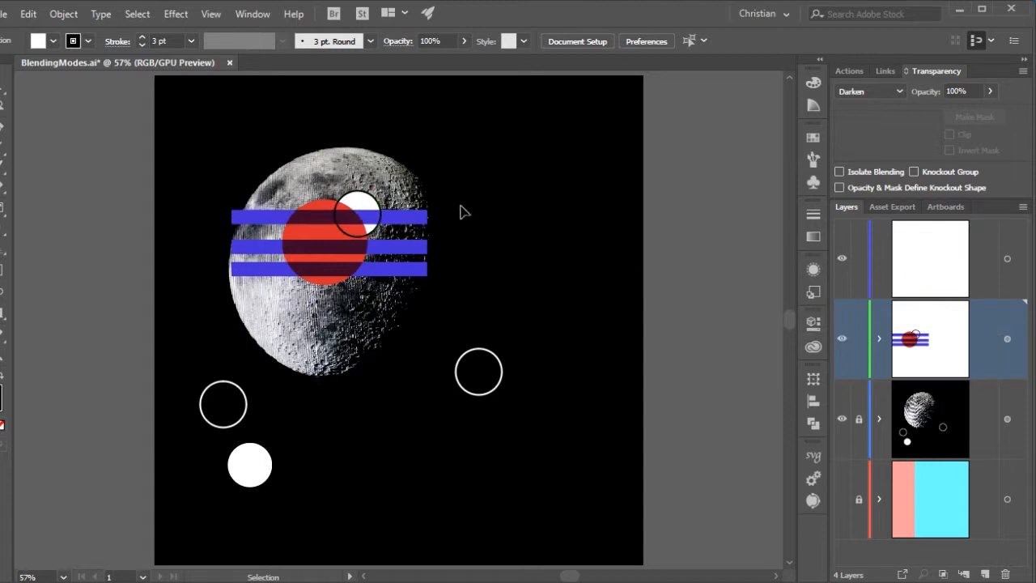
Step: Transfer the Darken white circle to the empty top layer and deselect it
{"action": "left_click", "coordinate": [362, 209]}
{"action": "left_click_drag", "start_coordinate": [1019, 343], "coordinate": [1021, 262]}
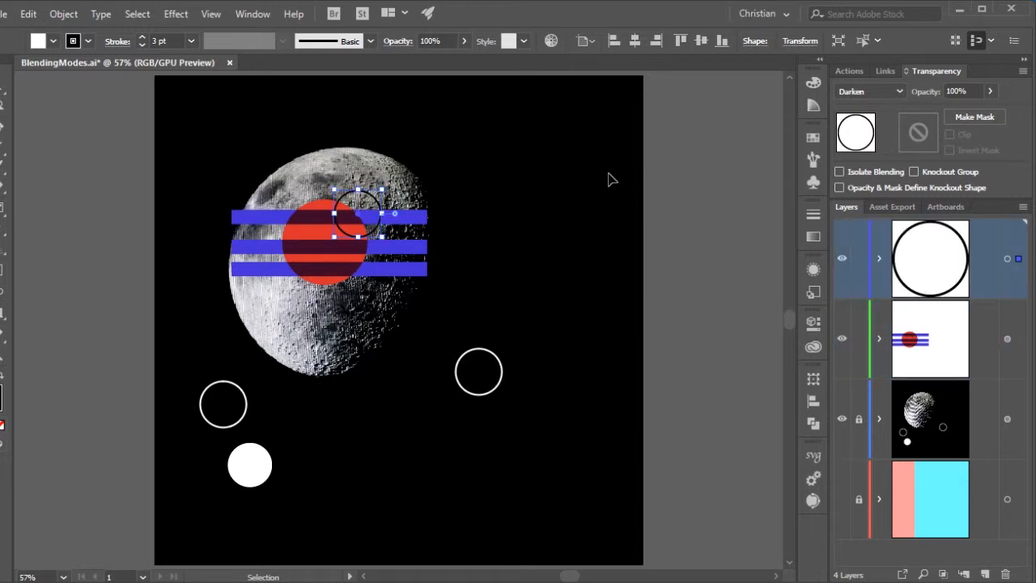
{"action": "left_click", "coordinate": [447, 169]}
{"action": "left_click", "coordinate": [380, 209]}
{"action": "left_click", "coordinate": [640, 190]}
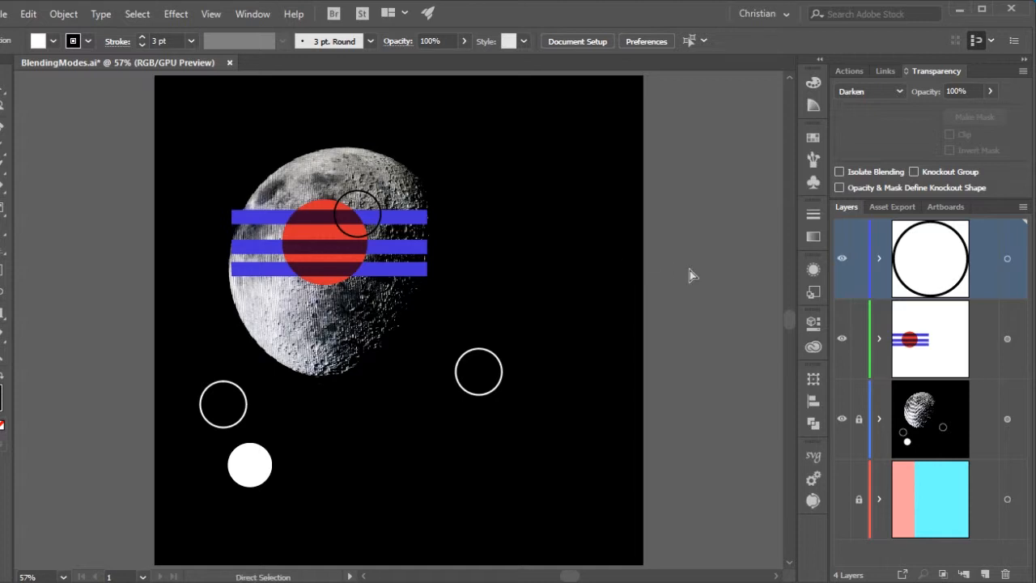
Step: Undo the changes back to before the red circle and bars were multiplied and moved, and before the moon layer was locked
{"action": "key", "text": "ctrl+z"}
{"action": "key", "text": "ctrl+z"}
{"action": "key", "text": "ctrl+z"}
{"action": "key", "text": "ctrl+z"}
{"action": "key", "text": "ctrl+z"}
{"action": "key", "text": "ctrl+z"}
{"action": "key", "text": "ctrl+z"}
{"action": "key", "text": "ctrl+z"}
{"action": "key", "text": "ctrl+z"}
{"action": "key", "text": "ctrl+z"}
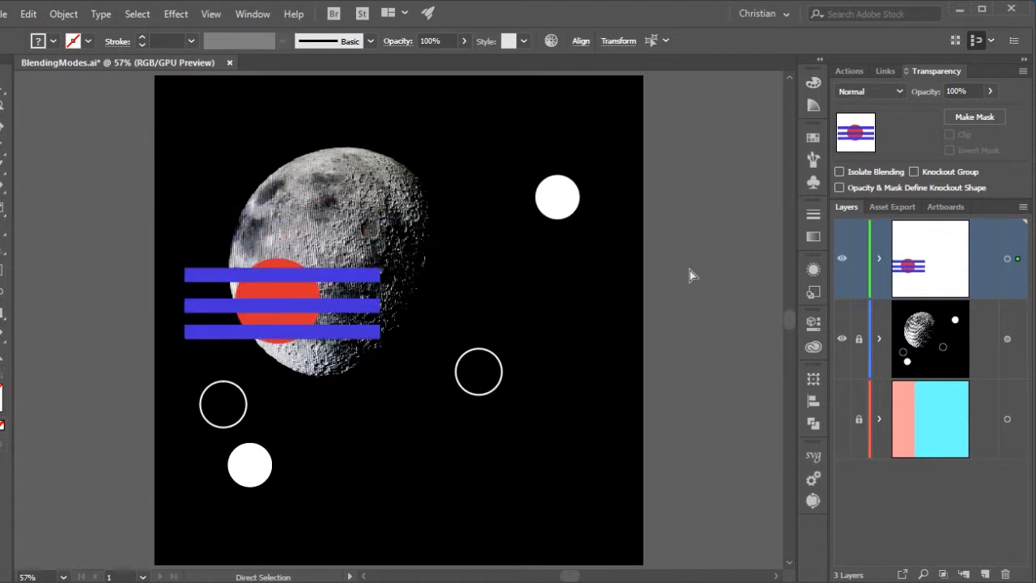
{"action": "key", "text": "ctrl+z"}
{"action": "key", "text": "ctrl+z"}
Step: Add a new empty layer on top, and lock both it and the moon layer
{"action": "key", "text": "v"}
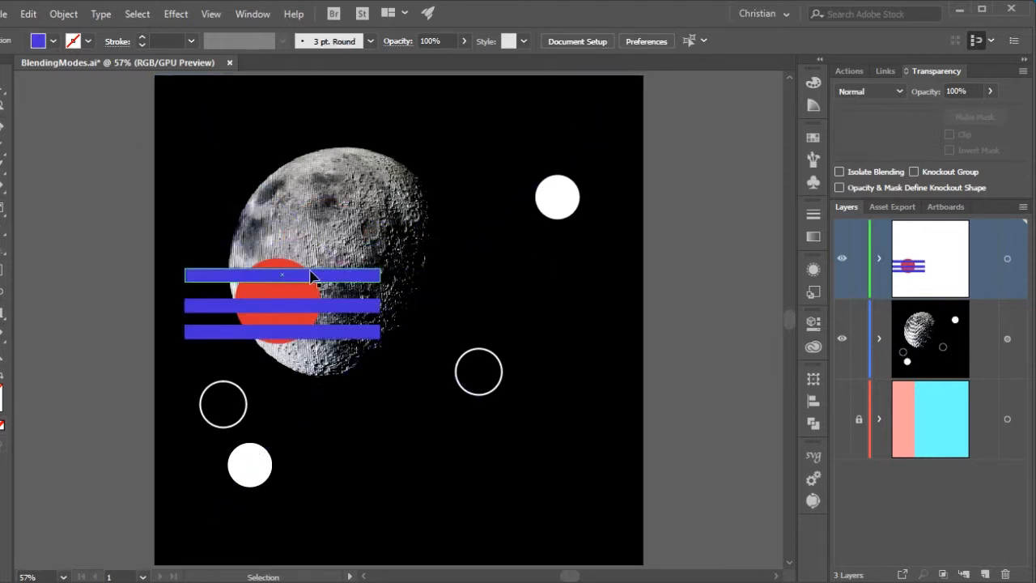
{"action": "left_click", "coordinate": [279, 276]}
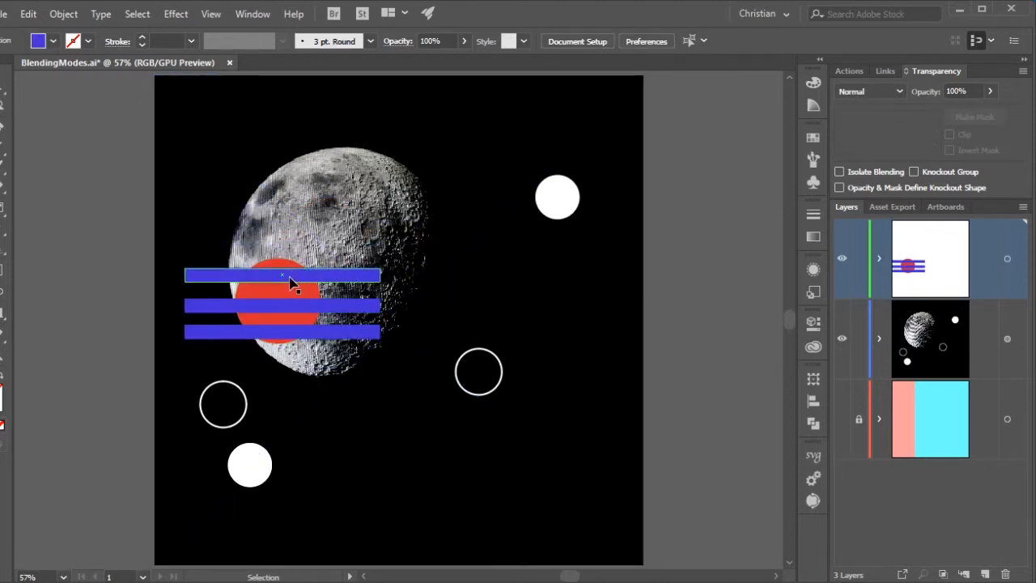
{"action": "left_click", "coordinate": [727, 233]}
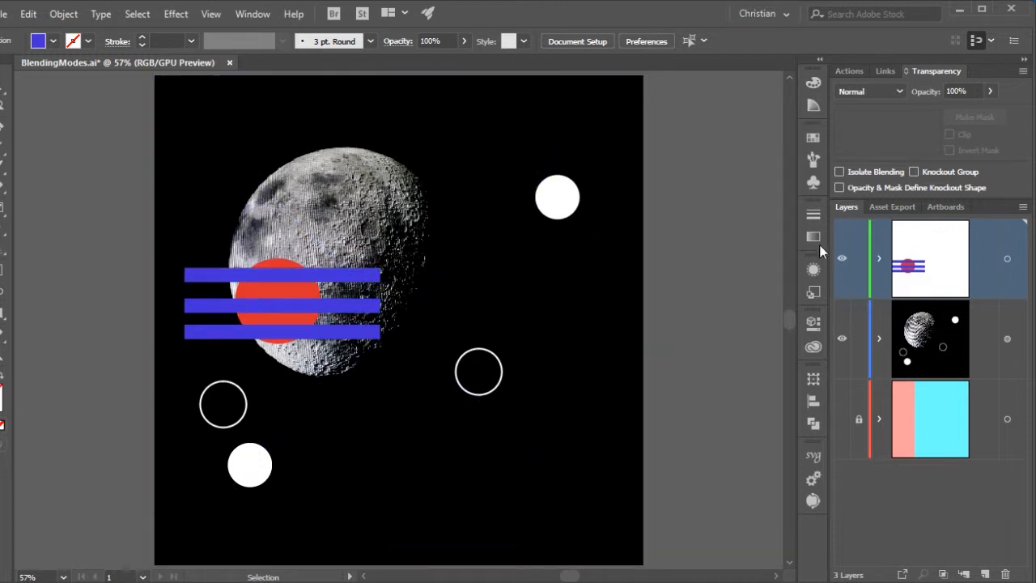
{"action": "left_click", "coordinate": [983, 572]}
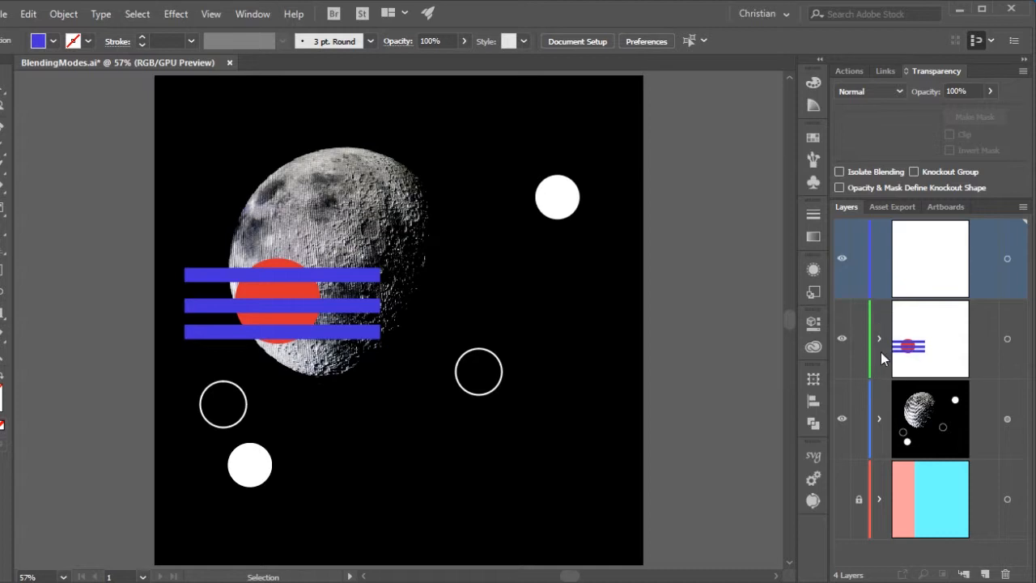
{"action": "left_click", "coordinate": [858, 418]}
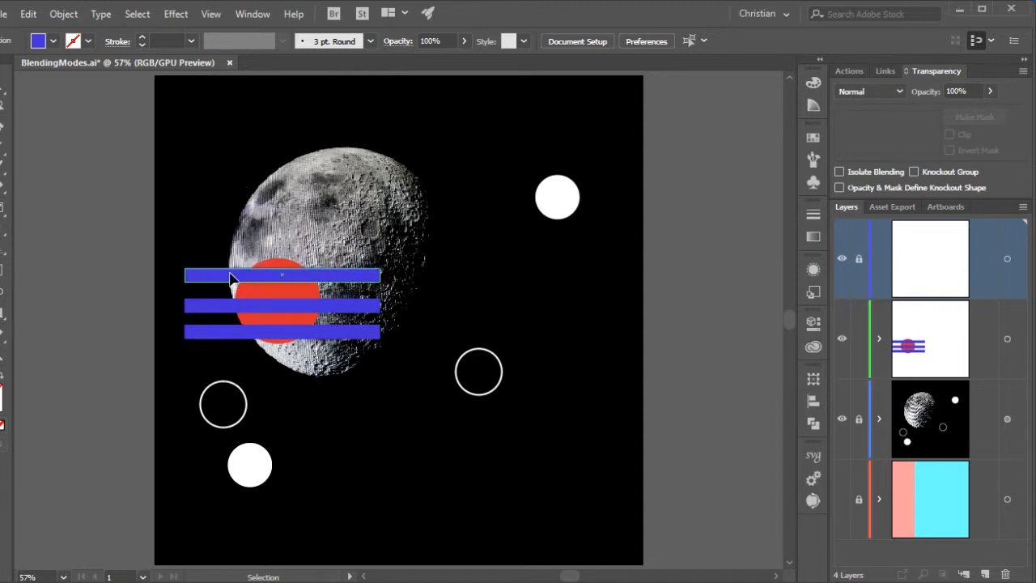
Step: Target the whole layer holding the red circle and blue bars and set its blending mode to Multiply
{"action": "left_click", "coordinate": [277, 272]}
{"action": "key", "text": "ctrl+shift+a"}
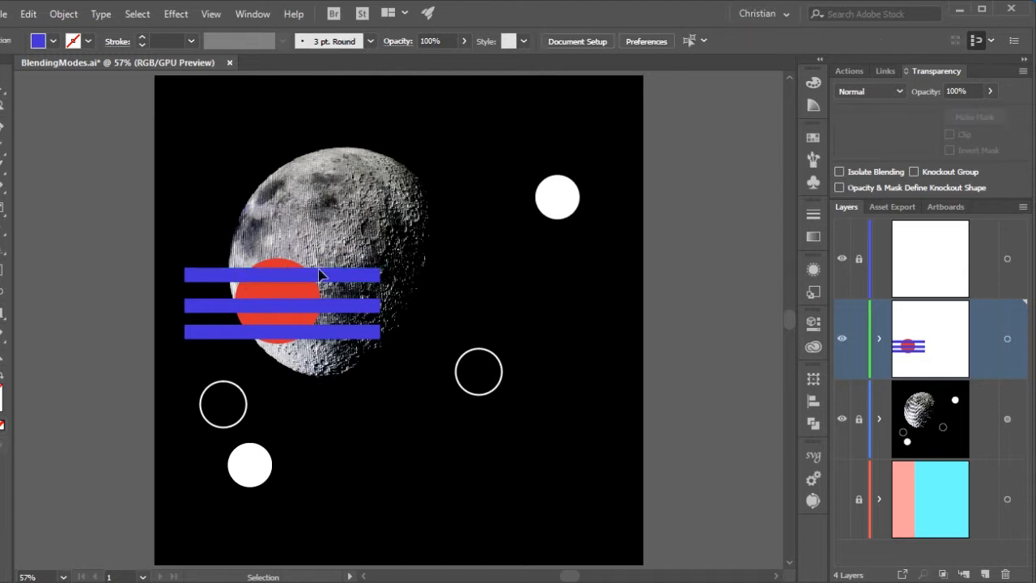
{"action": "left_click", "coordinate": [1008, 345]}
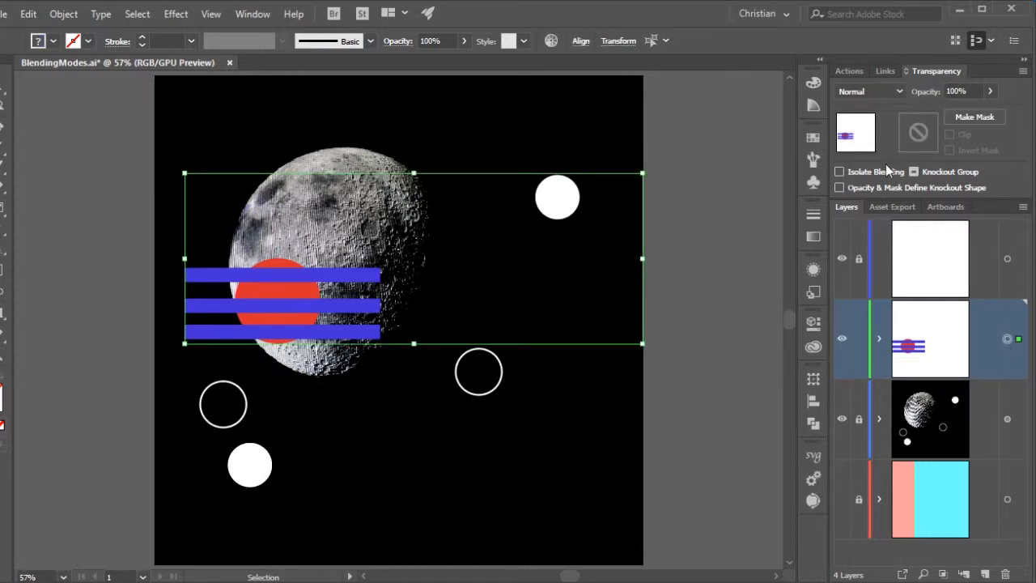
{"action": "left_click", "coordinate": [881, 94]}
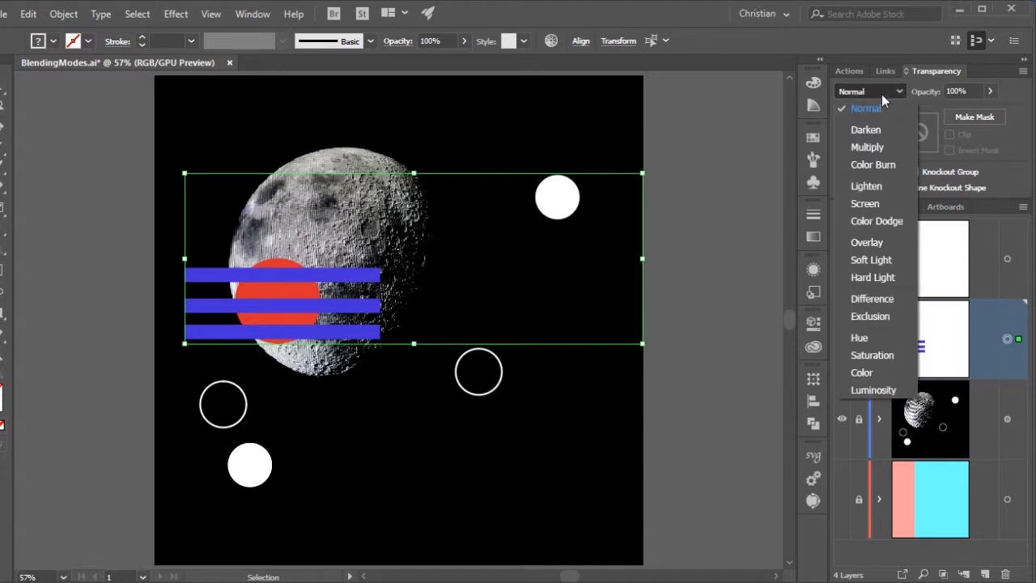
{"action": "left_click", "coordinate": [881, 150]}
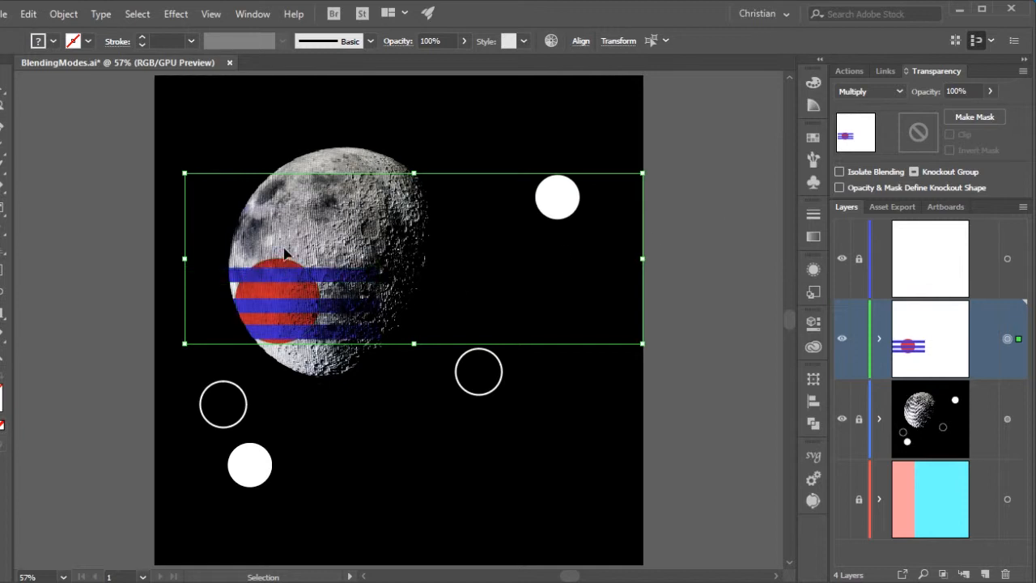
Step: Deselect the layer's artwork, then select the red circle with its blue bars and move them onto the middle of the moon
{"action": "left_click", "coordinate": [231, 131]}
{"action": "left_click", "coordinate": [272, 310]}
{"action": "left_click_drag", "start_coordinate": [273, 310], "coordinate": [343, 267]}
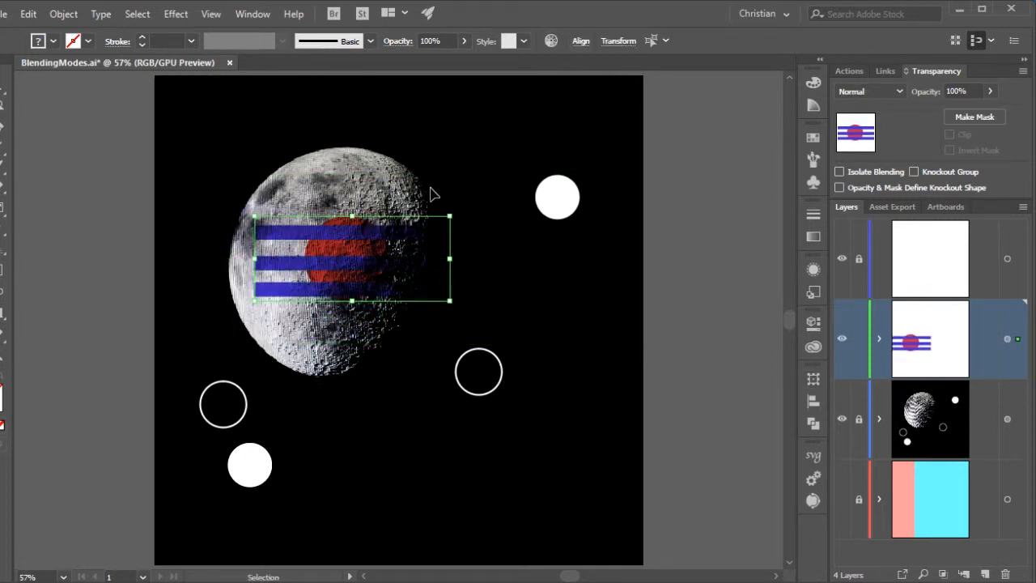
Step: Move the red circle with its blue bars about 54 px left and 5 px up on the moon
{"action": "left_click", "coordinate": [334, 152]}
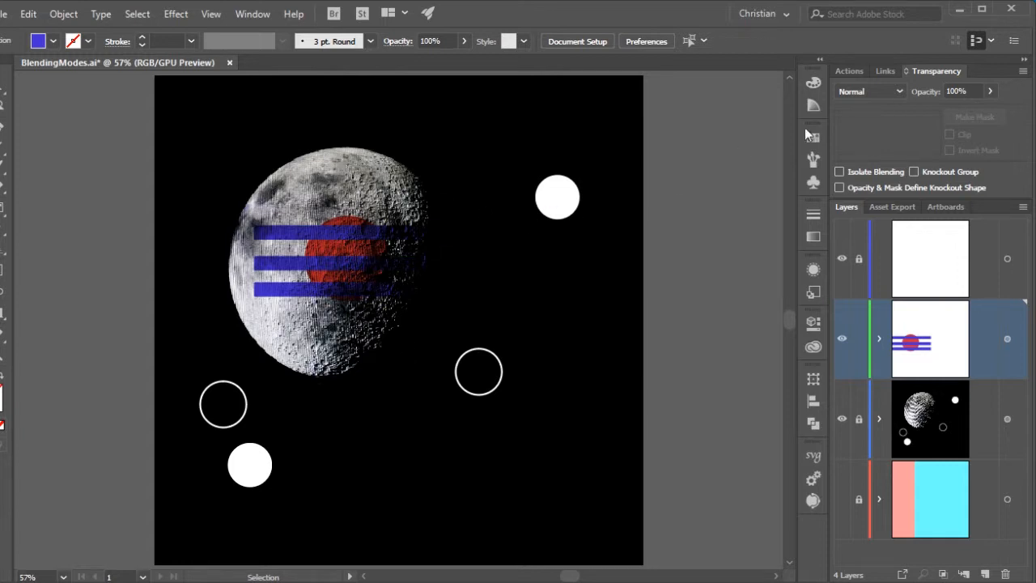
{"action": "left_click_drag", "start_coordinate": [449, 304], "coordinate": [316, 213]}
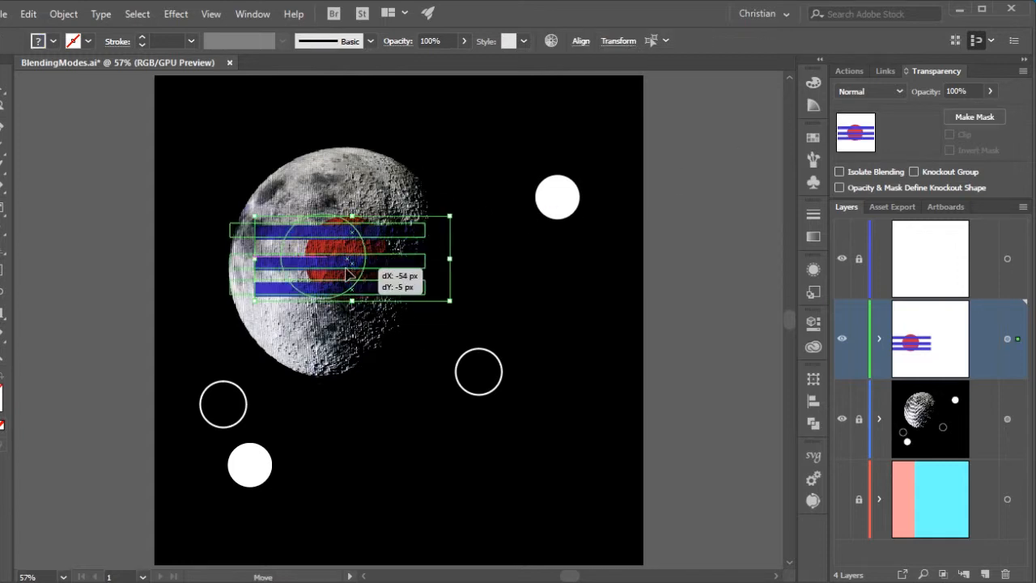
{"action": "left_click", "coordinate": [505, 334]}
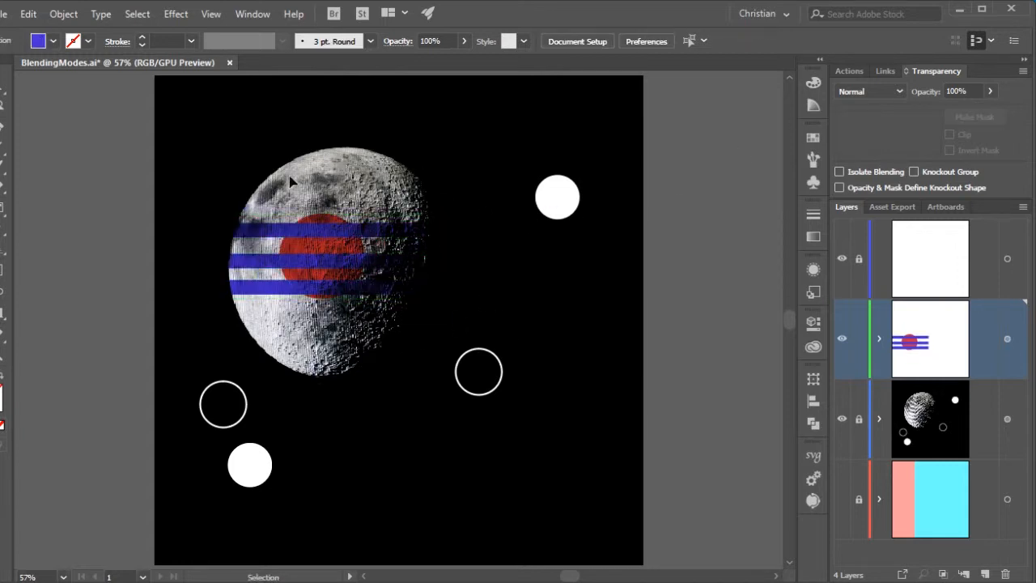
Step: Move the uppermost blue bar from the Multiply layer onto the unlocked, empty layer above it
{"action": "left_click", "coordinate": [411, 240]}
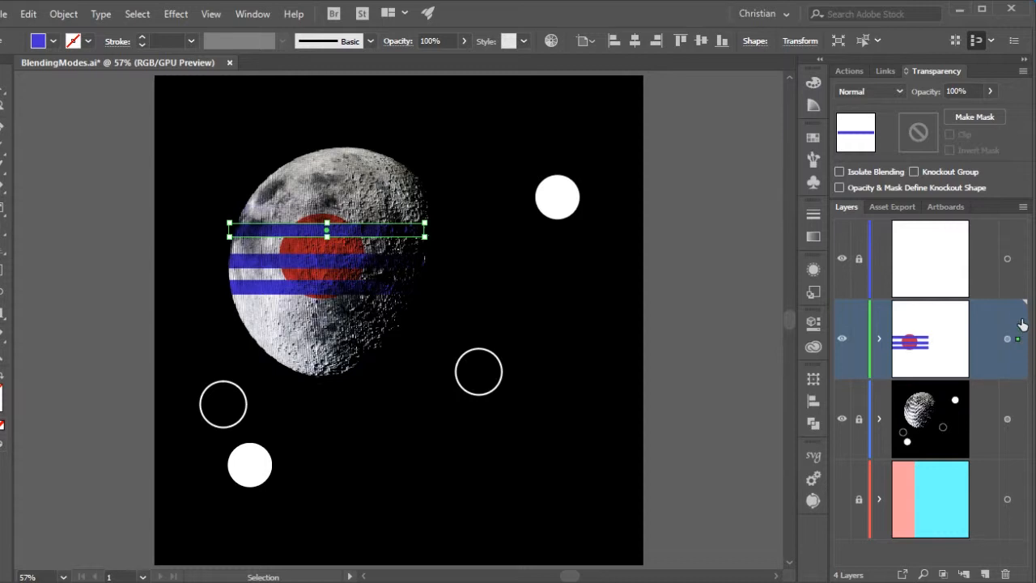
{"action": "left_click", "coordinate": [1017, 338]}
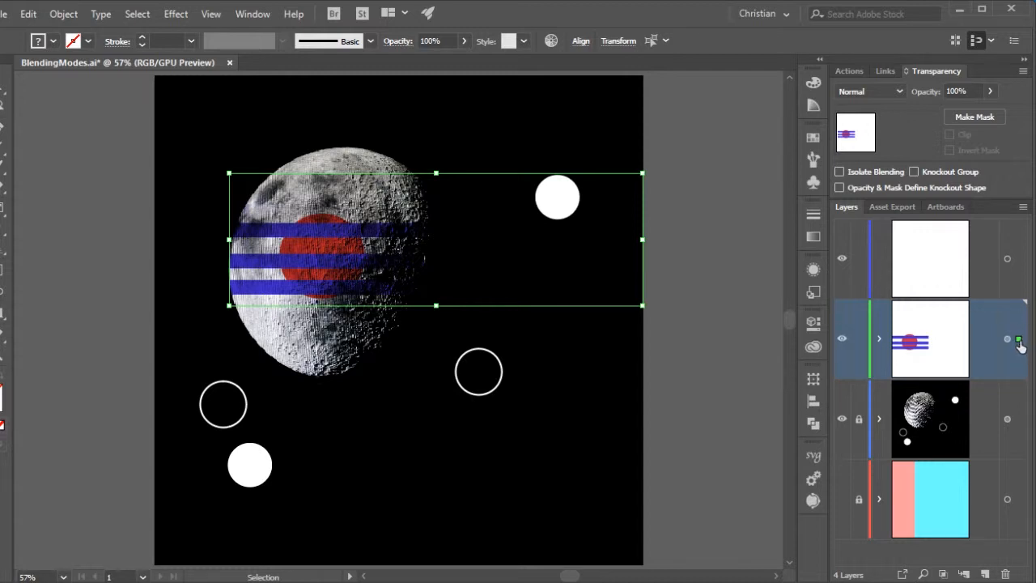
{"action": "left_click", "coordinate": [409, 132]}
{"action": "left_click", "coordinate": [377, 232]}
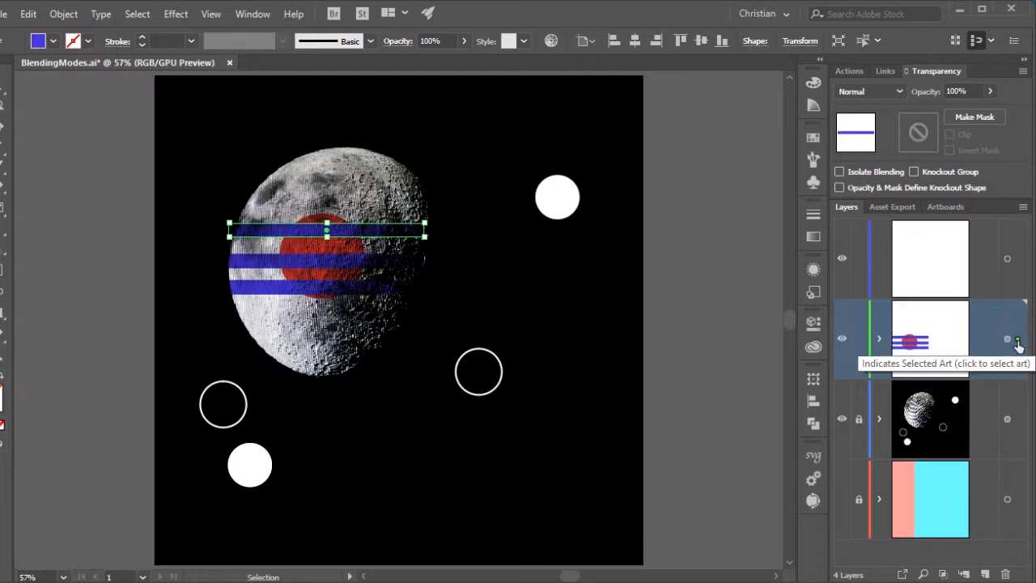
{"action": "left_click_drag", "start_coordinate": [1017, 343], "coordinate": [1019, 269]}
{"action": "left_click", "coordinate": [682, 257]}
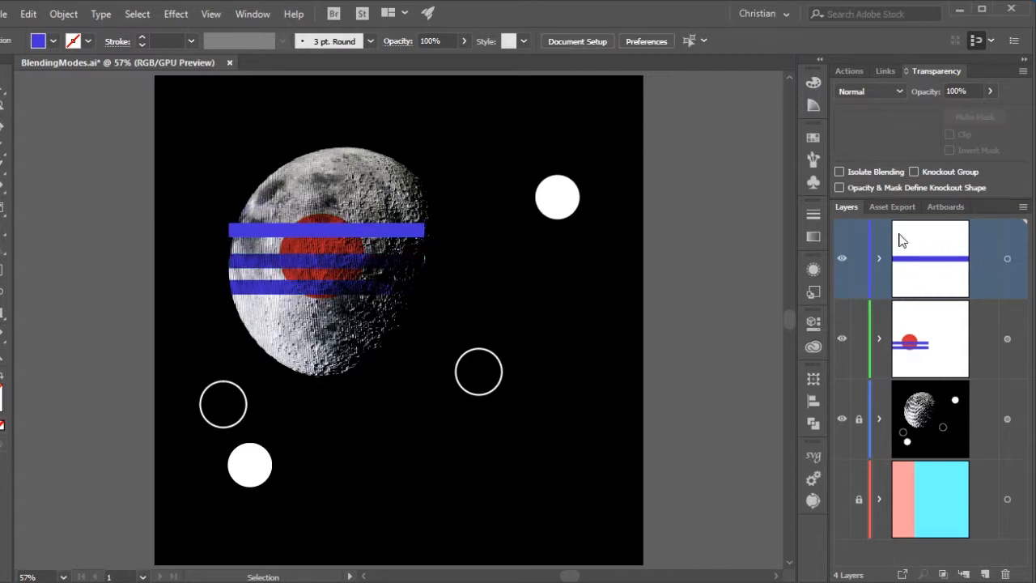
{"action": "left_click", "coordinate": [373, 231]}
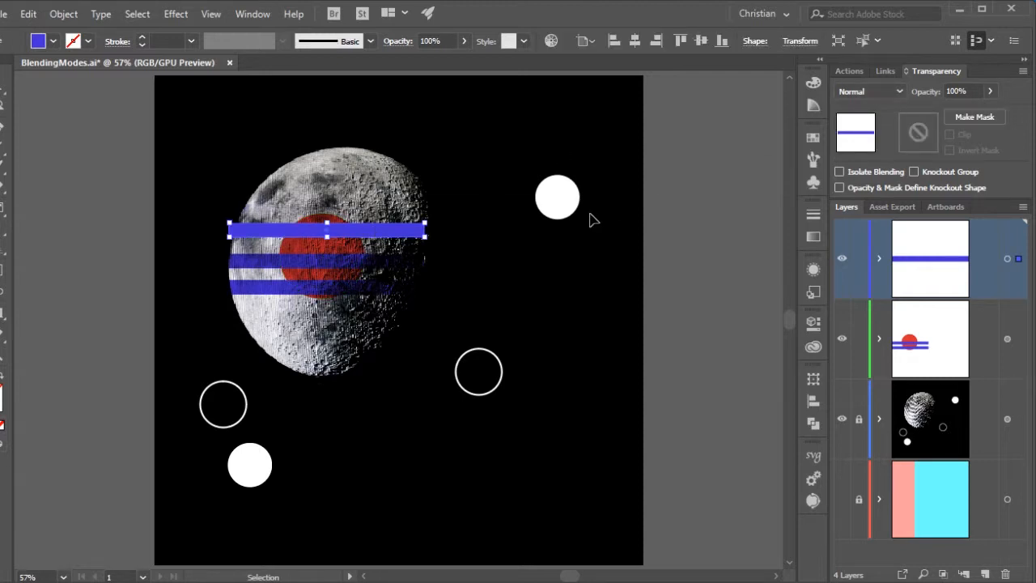
{"action": "left_click", "coordinate": [547, 228]}
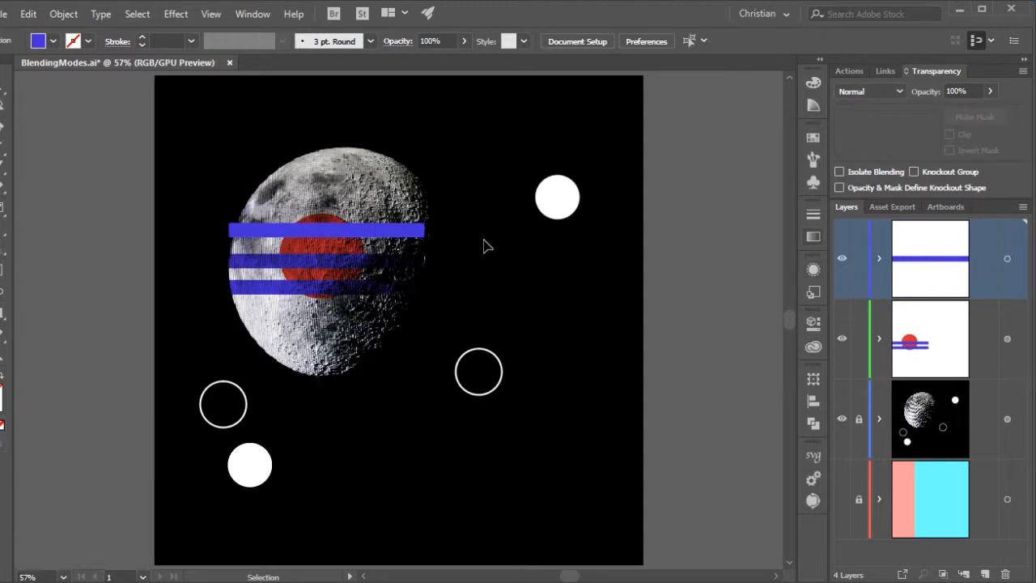
Step: Return the uppermost blue bar to the Multiply layer and deselect it
{"action": "left_click", "coordinate": [394, 233]}
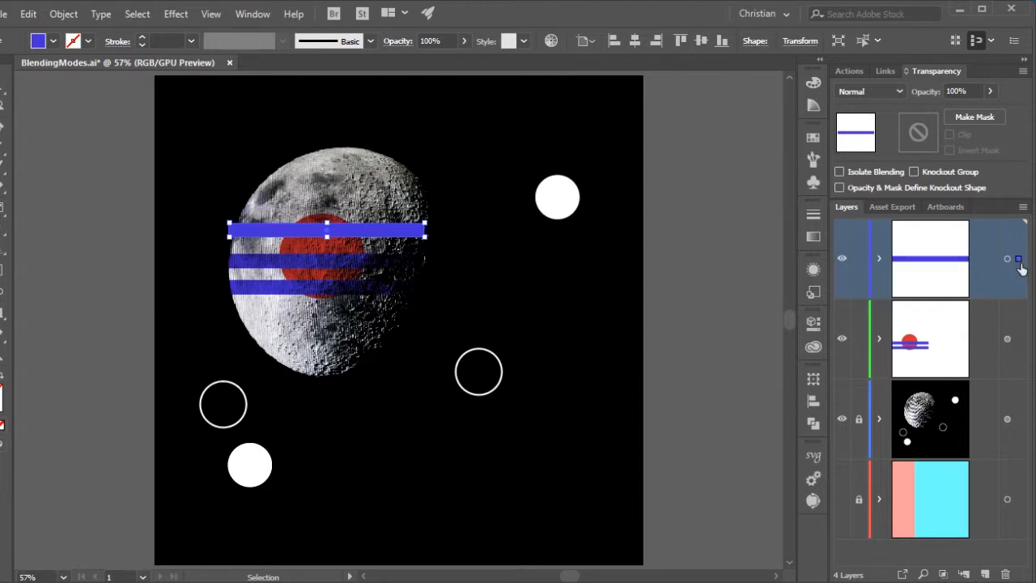
{"action": "left_click_drag", "start_coordinate": [1020, 350], "coordinate": [1018, 341]}
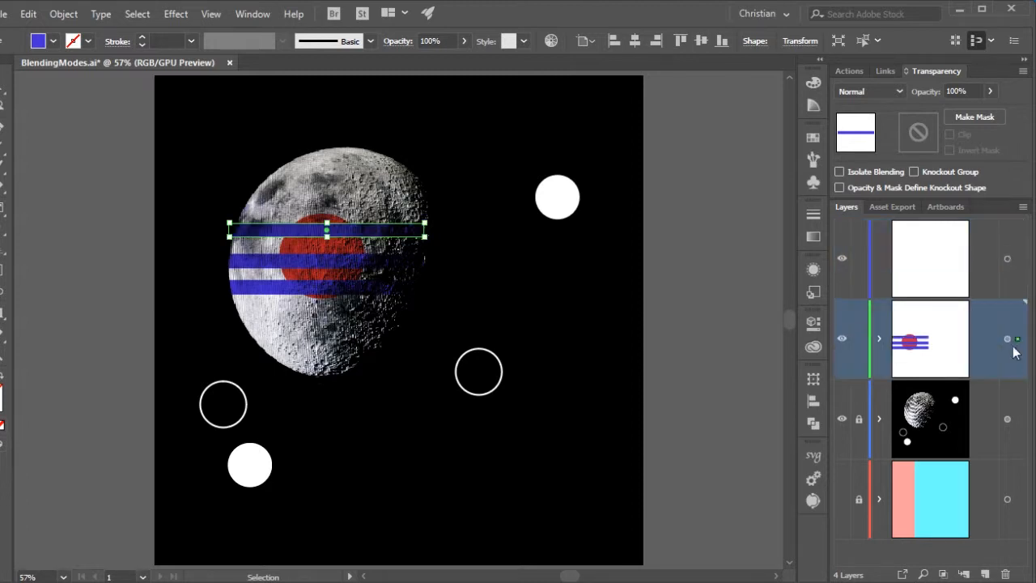
{"action": "left_click", "coordinate": [470, 153]}
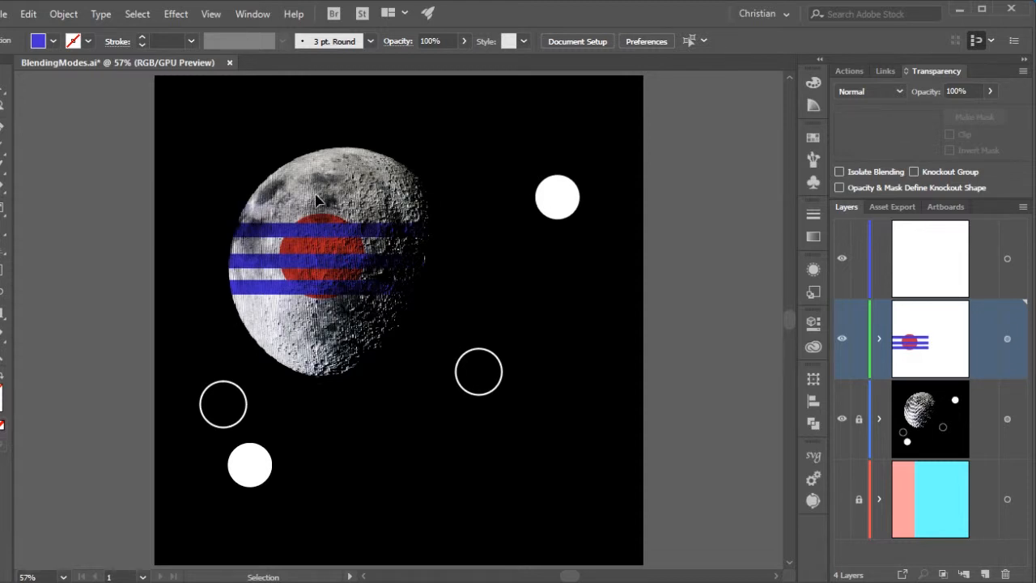
Step: Copy the red circle and its blue bars onto the topmost layer and move the copy to the lower right of the moon
{"action": "key", "text": "ctrl+a"}
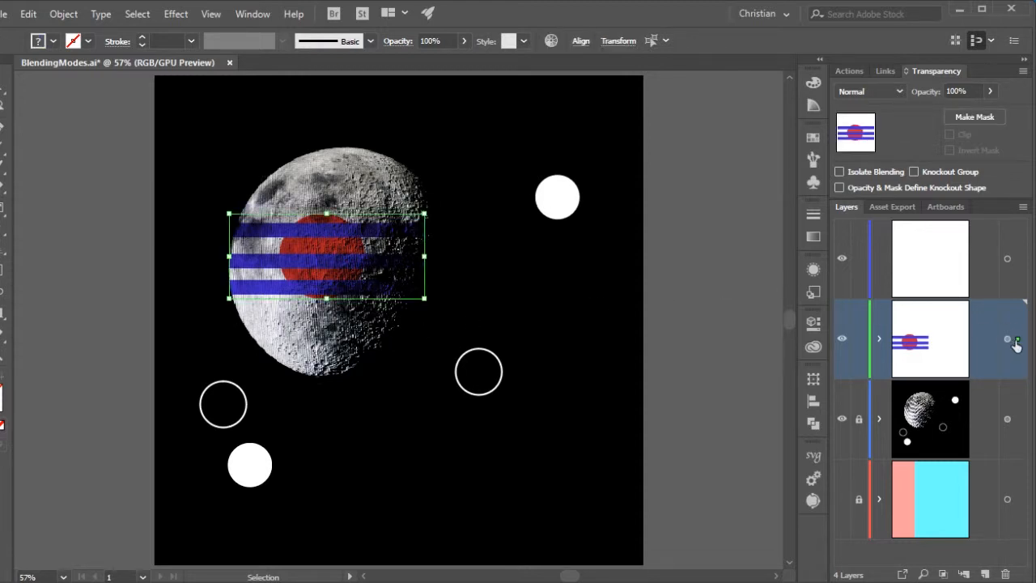
{"action": "left_click_drag", "start_coordinate": [1018, 342], "coordinate": [1007, 272]}
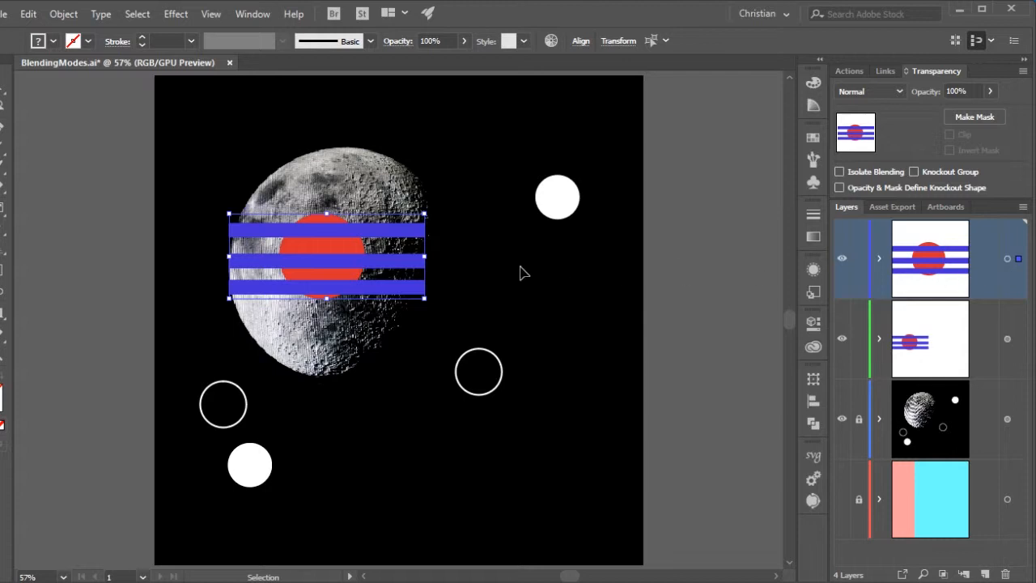
{"action": "left_click_drag", "start_coordinate": [388, 259], "coordinate": [552, 396]}
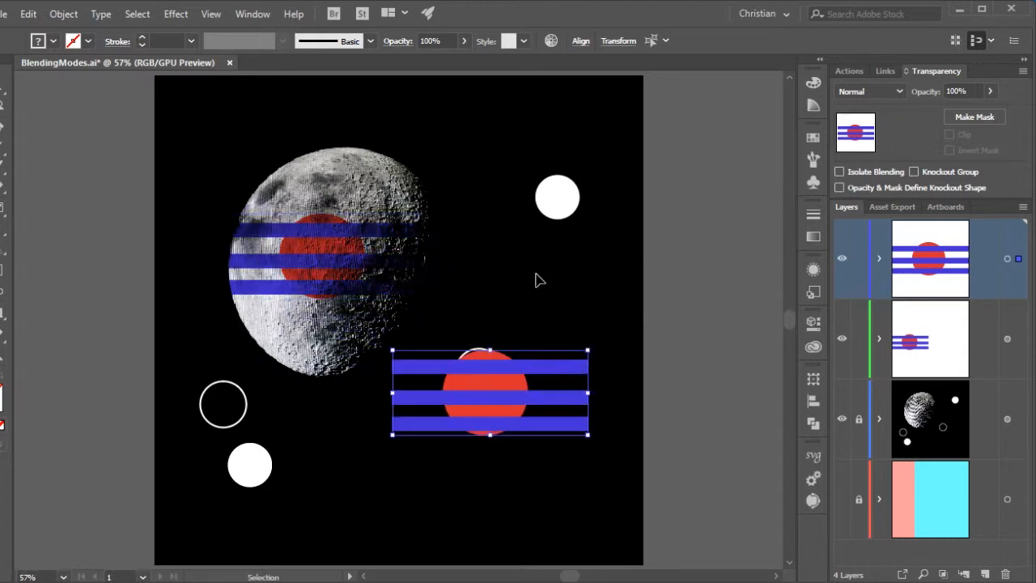
Step: Target the whole topmost layer and set its blending mode to Difference
{"action": "left_click", "coordinate": [1008, 259]}
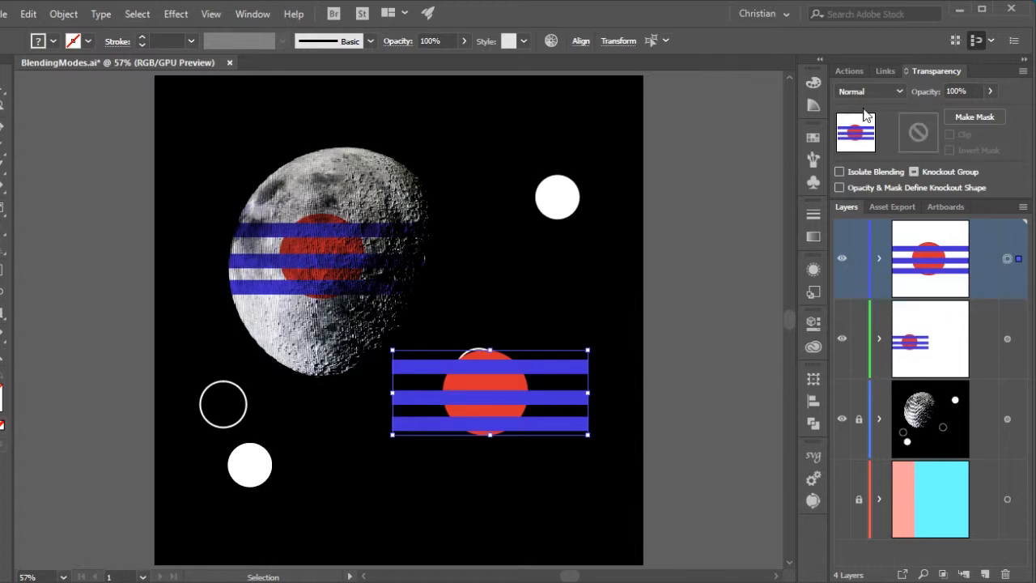
{"action": "left_click", "coordinate": [868, 92]}
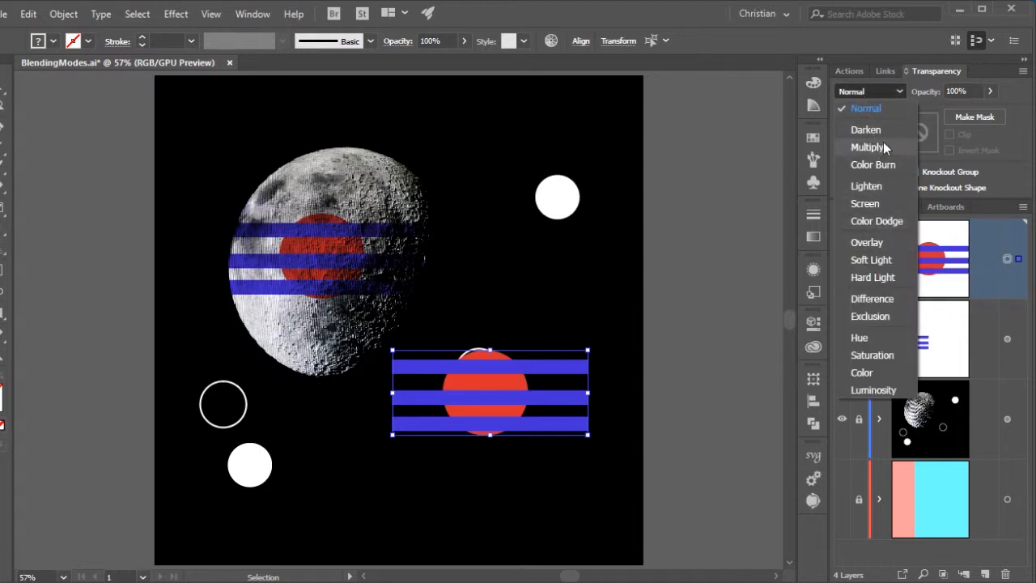
{"action": "left_click", "coordinate": [874, 298]}
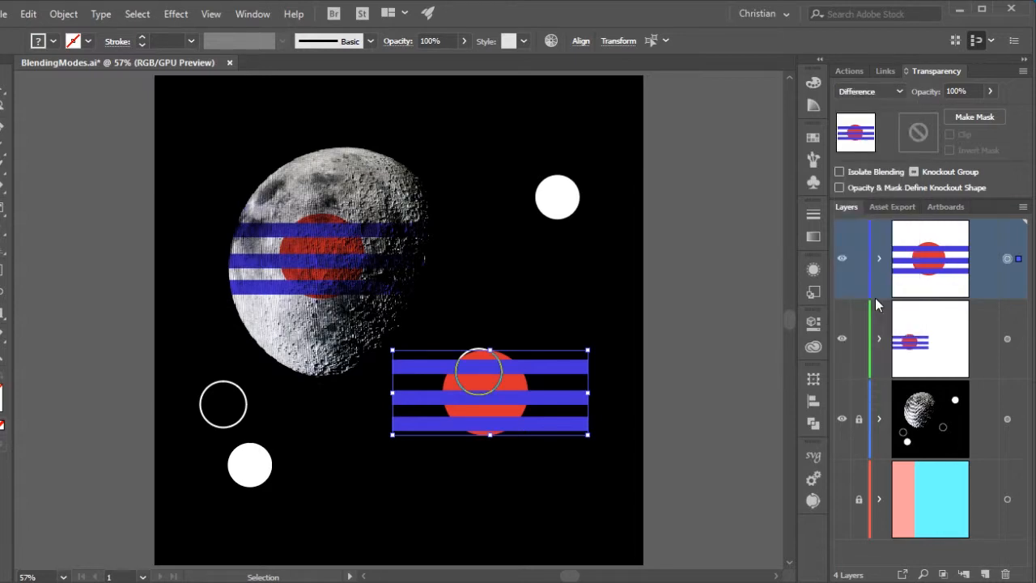
{"action": "left_click", "coordinate": [606, 365]}
Step: Move the Difference copy of the circle and bars so that it overlaps the lower part of the moon
{"action": "key", "text": "z"}
{"action": "left_click_drag", "start_coordinate": [479, 372], "coordinate": [578, 372]}
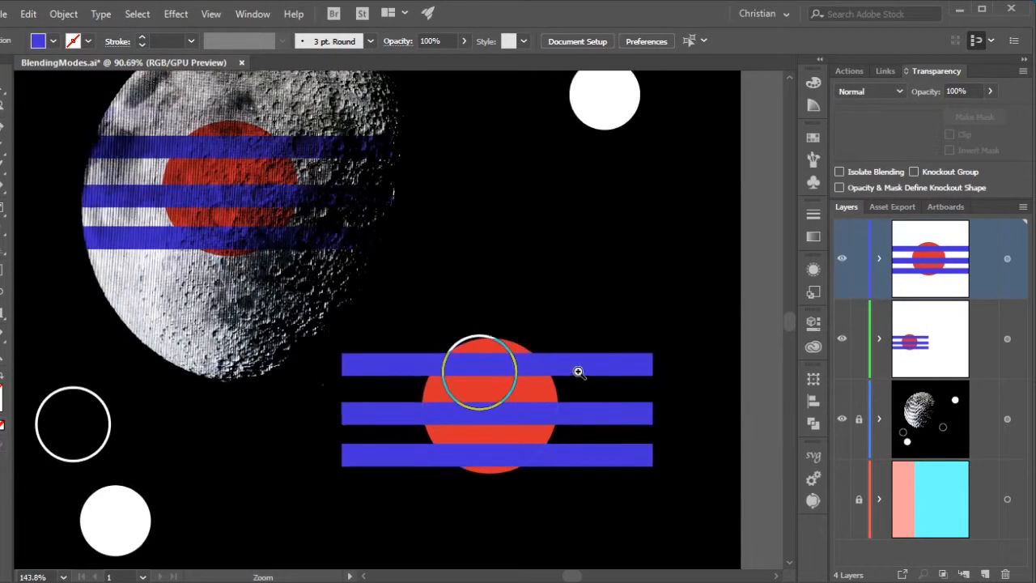
{"action": "key", "text": "v"}
{"action": "left_click_drag", "start_coordinate": [391, 295], "coordinate": [305, 271]}
{"action": "left_click", "coordinate": [499, 227]}
{"action": "scroll", "coordinate": [497, 259], "scroll_direction": "down", "scroll_amount": 3}
{"action": "scroll", "coordinate": [497, 326], "scroll_direction": "up", "scroll_amount": 3}
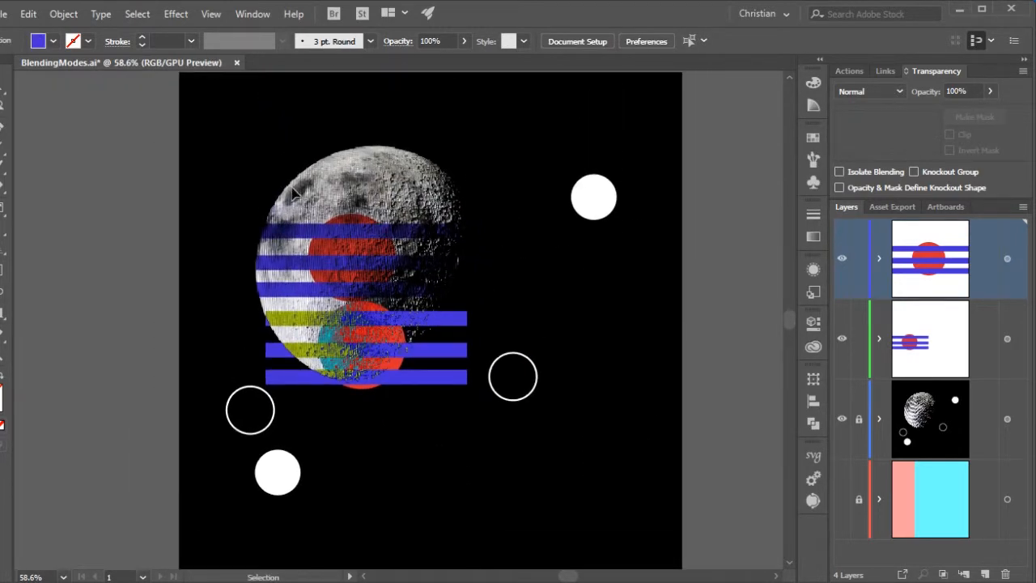
Step: Move the Multiply artwork to the upper part of the moon and shift the Difference copy up and left over its lower part
{"action": "left_click_drag", "start_coordinate": [408, 294], "coordinate": [423, 194]}
{"action": "left_click", "coordinate": [590, 284]}
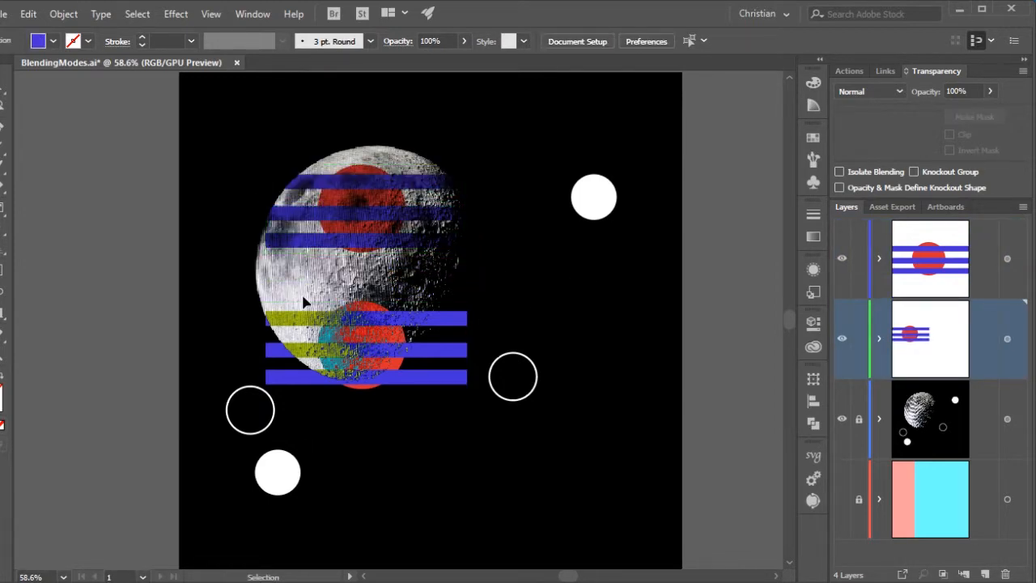
{"action": "left_click_drag", "start_coordinate": [304, 301], "coordinate": [458, 448]}
{"action": "left_click_drag", "start_coordinate": [396, 376], "coordinate": [377, 347]}
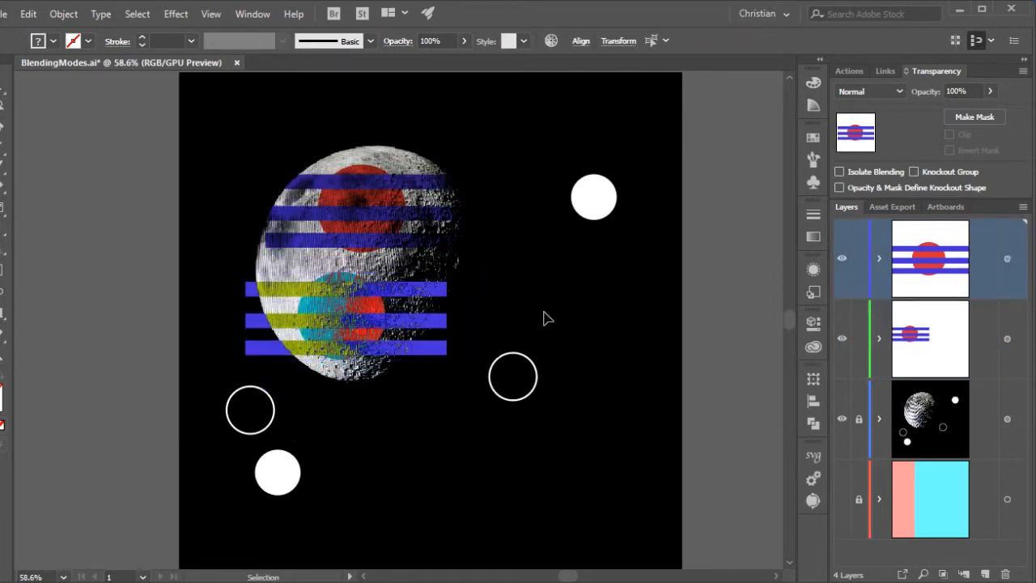
{"action": "left_click", "coordinate": [544, 318]}
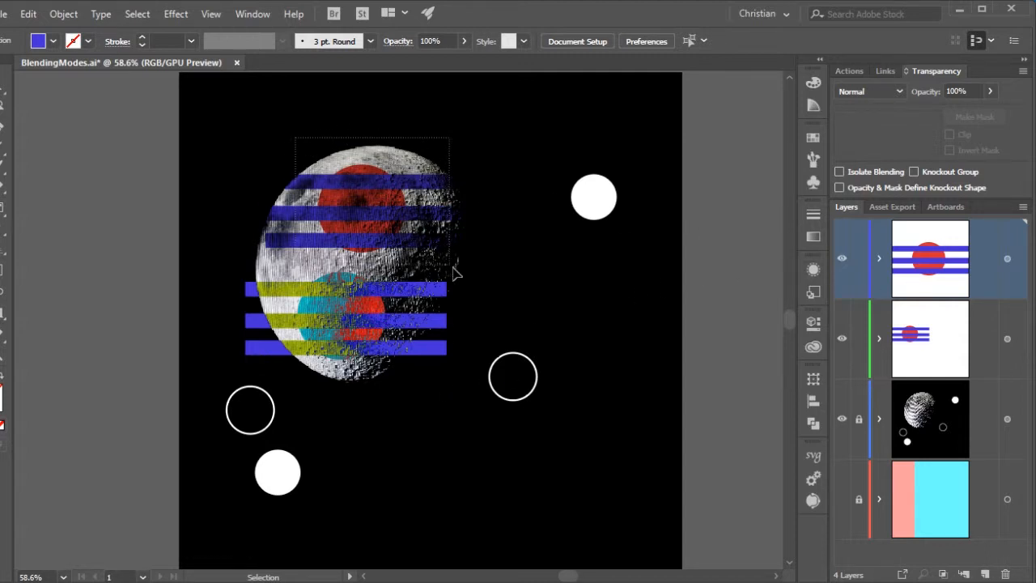
Step: Transfer the upper circle and bars from the Multiply layer to the Difference layer
{"action": "left_click", "coordinate": [381, 212]}
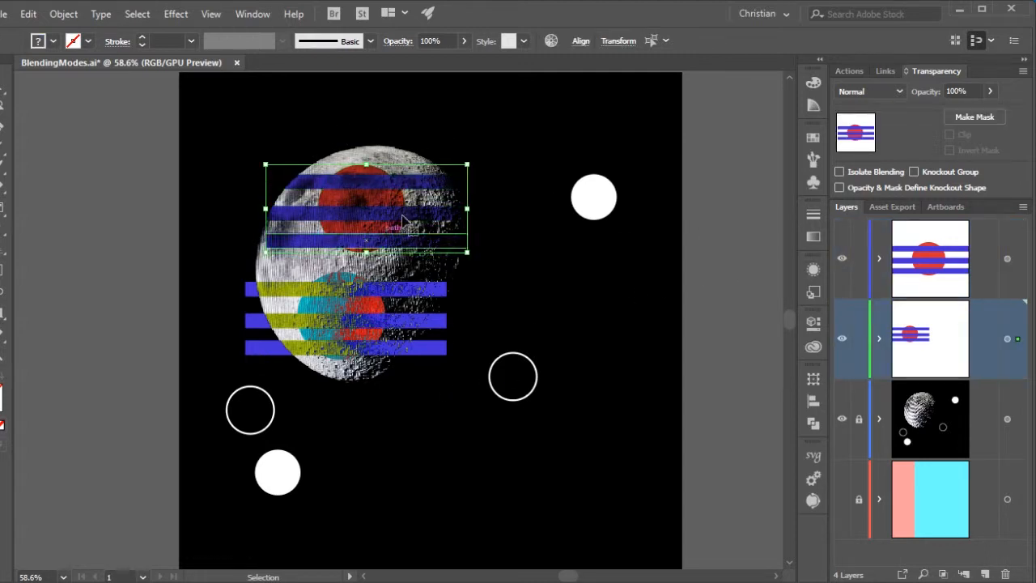
{"action": "left_click_drag", "start_coordinate": [1019, 344], "coordinate": [1013, 278]}
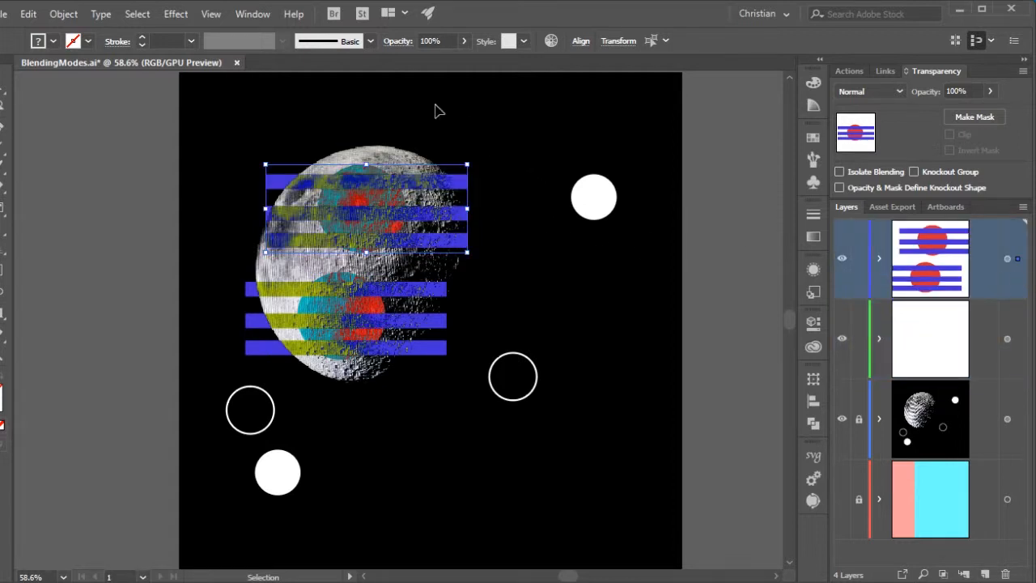
{"action": "left_click", "coordinate": [474, 112]}
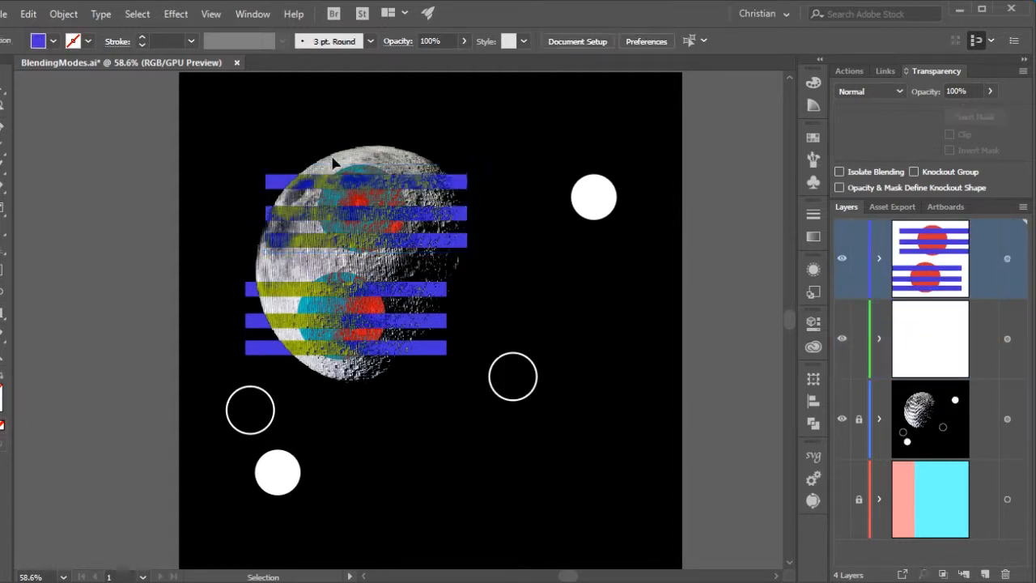
Step: Transfer both sets of circles and bars to the Multiply layer and hide the moon layer
{"action": "left_click_drag", "start_coordinate": [272, 131], "coordinate": [380, 387]}
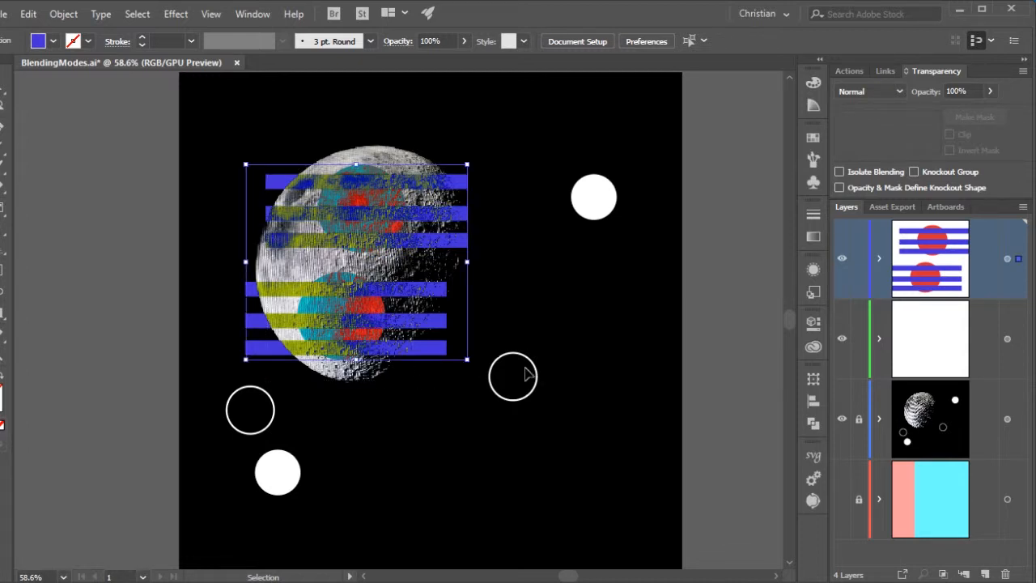
{"action": "left_click_drag", "start_coordinate": [1018, 270], "coordinate": [1021, 340]}
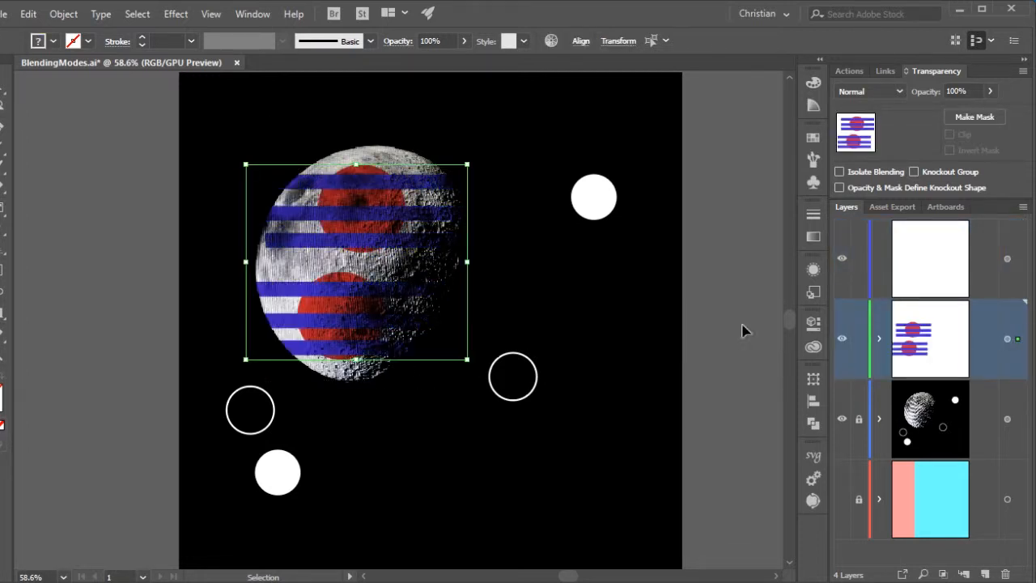
{"action": "left_click", "coordinate": [500, 266]}
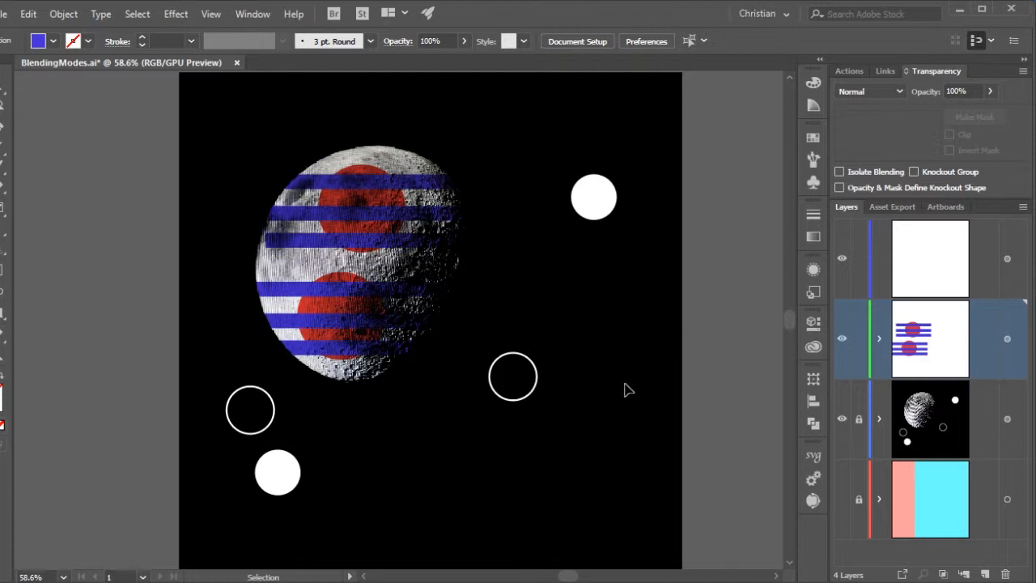
{"action": "left_click", "coordinate": [842, 420]}
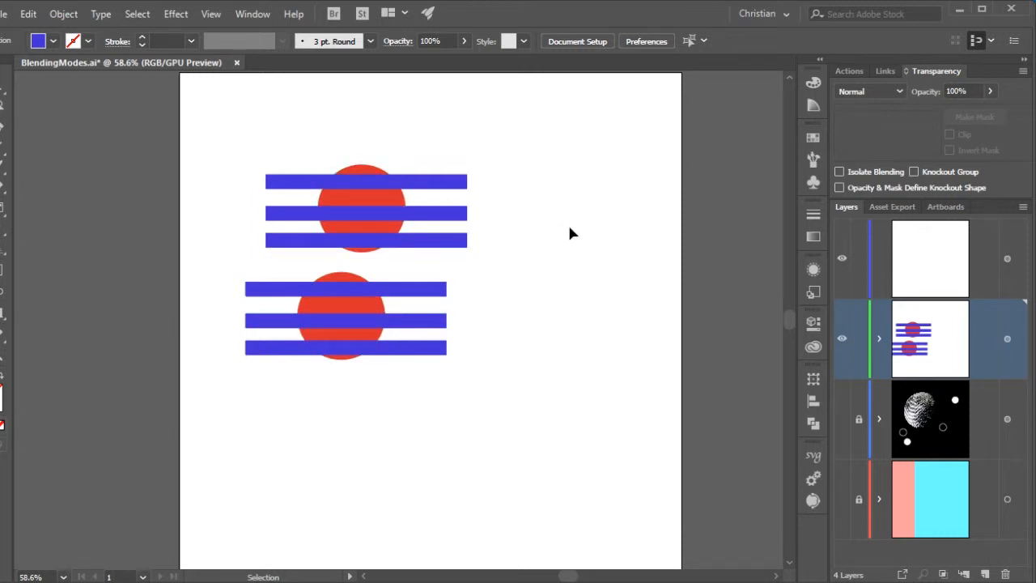
Step: Duplicate the lower red circle, shrink the duplicate about its centre, and give it no fill with a 1 pt black stroke
{"action": "left_click", "coordinate": [354, 310]}
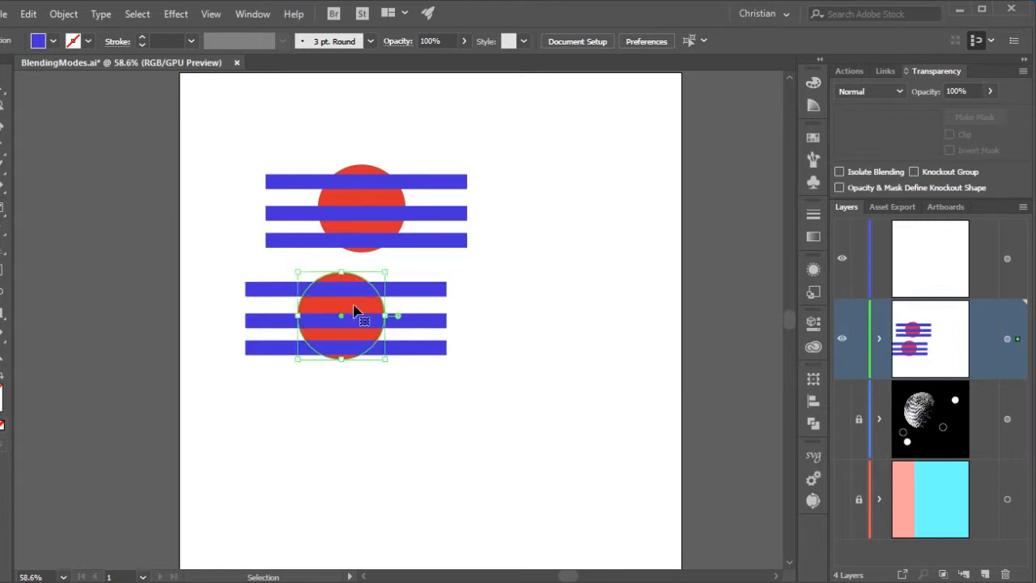
{"action": "key", "text": "a"}
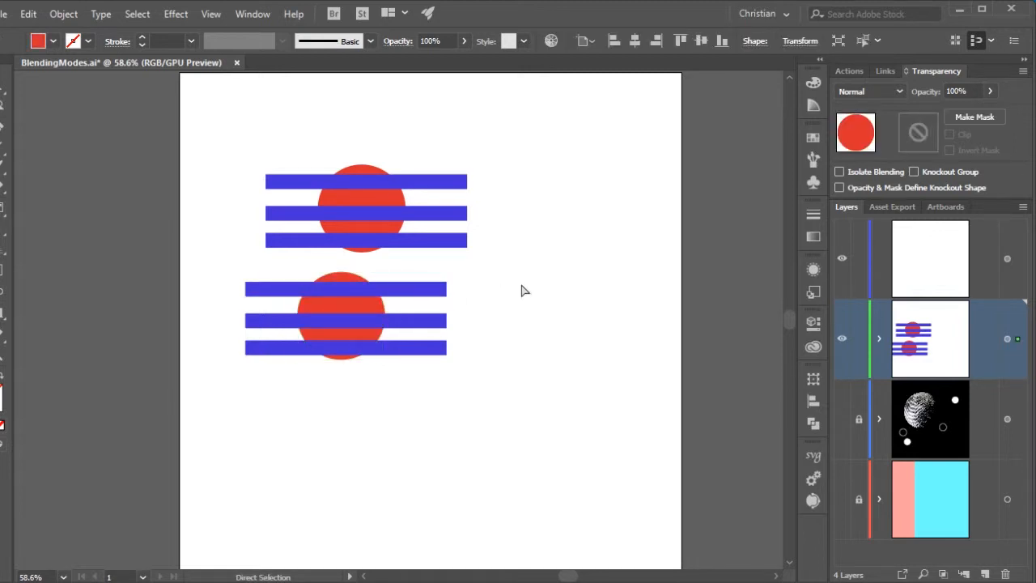
{"action": "left_click", "coordinate": [337, 308], "text": "ctrl"}
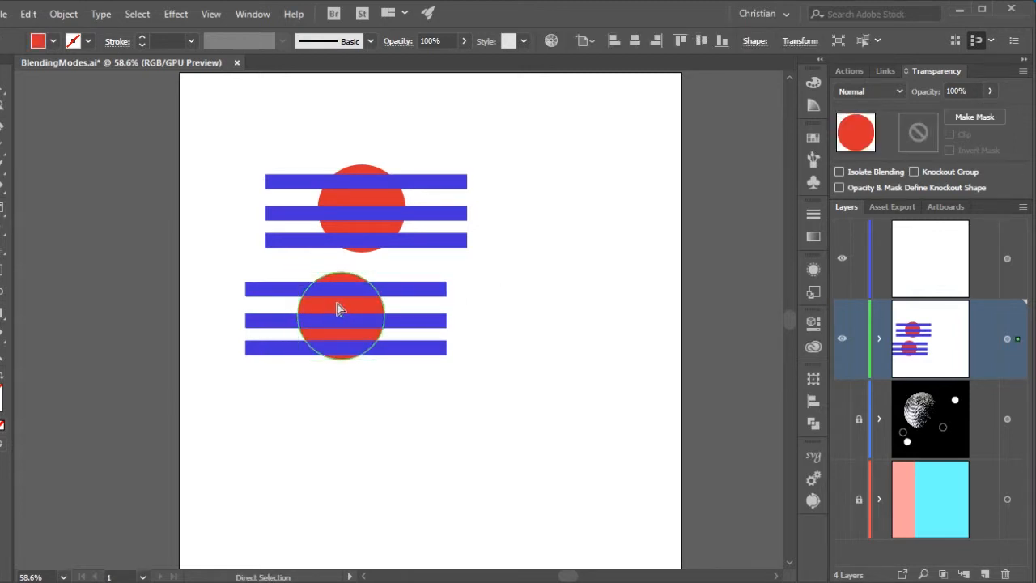
{"action": "left_click_drag", "start_coordinate": [340, 272], "coordinate": [343, 282]}
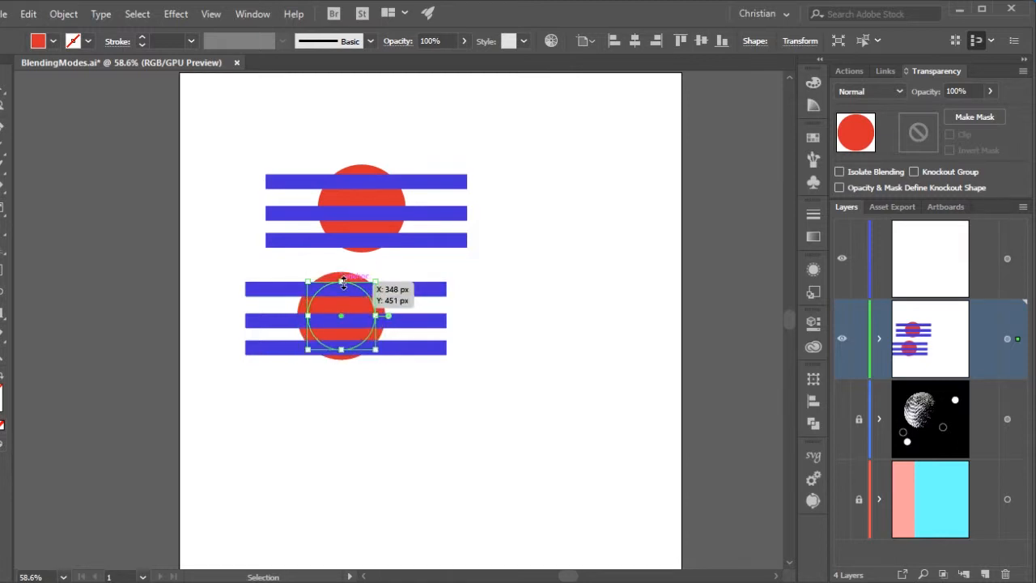
{"action": "key", "text": "d"}
{"action": "key", "text": "slash"}
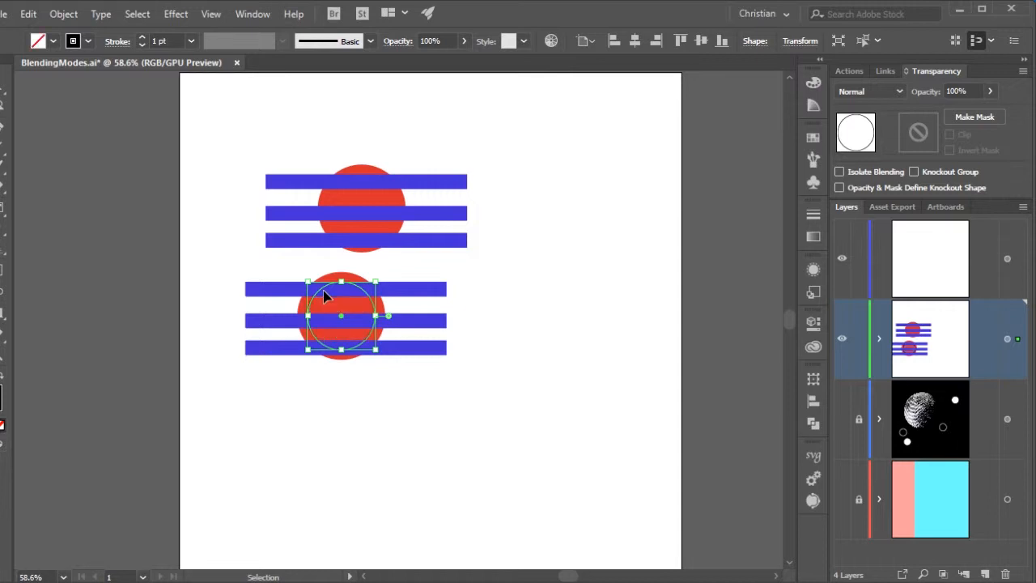
Step: Swap the small lower circle's colours to a black fill without stroke and bring it in front of the bars
{"action": "key", "text": "shift+x"}
{"action": "left_click", "coordinate": [369, 422]}
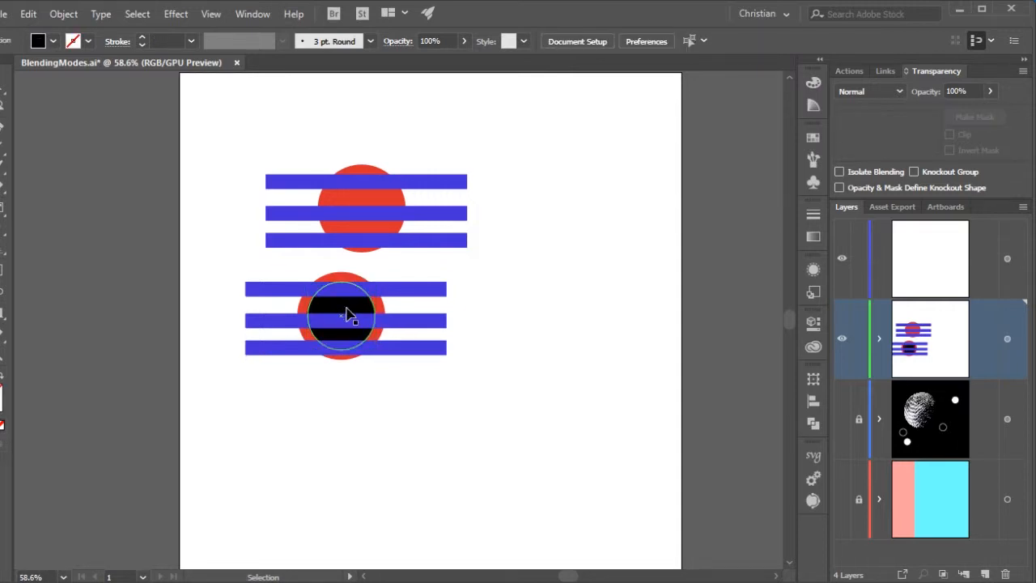
{"action": "left_click", "coordinate": [346, 313]}
{"action": "key", "text": "ctrl+shift+bracketright"}
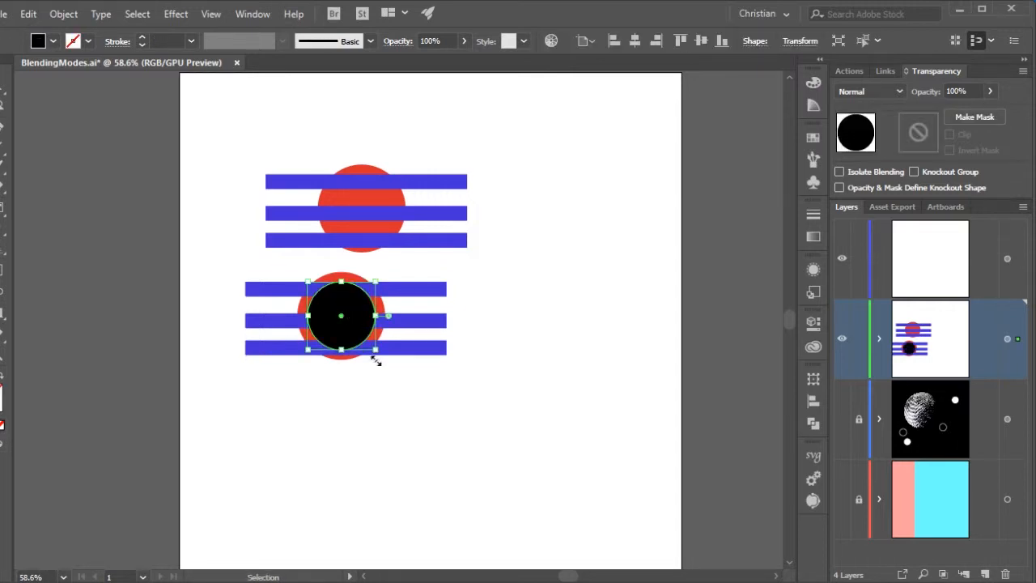
Step: Clip the lower red circle and bars to the black circle with a clipping mask, and undo the clipping
{"action": "left_click_drag", "start_coordinate": [295, 422], "coordinate": [446, 280]}
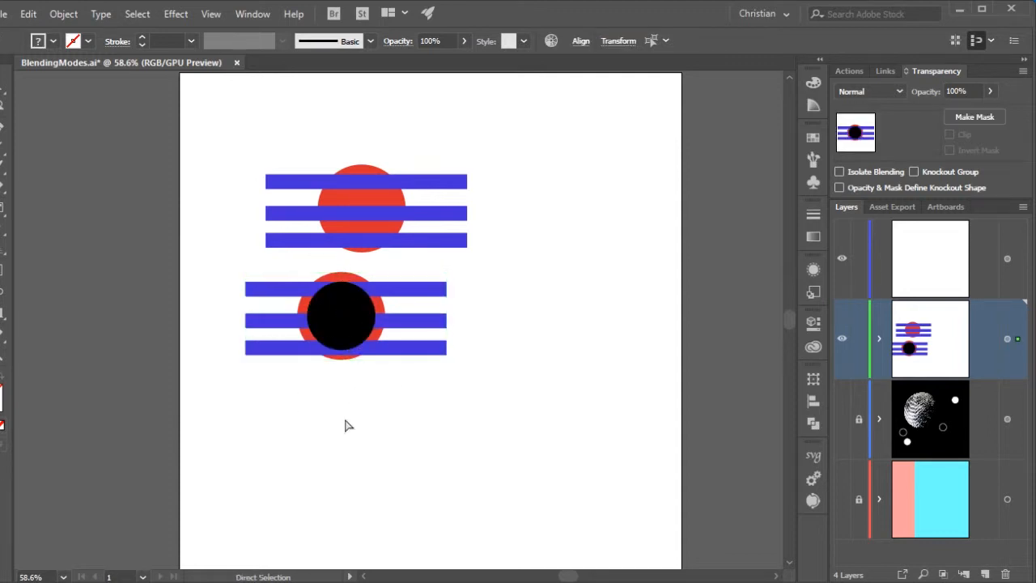
{"action": "key", "text": "ctrl+7"}
{"action": "left_click", "coordinate": [507, 373]}
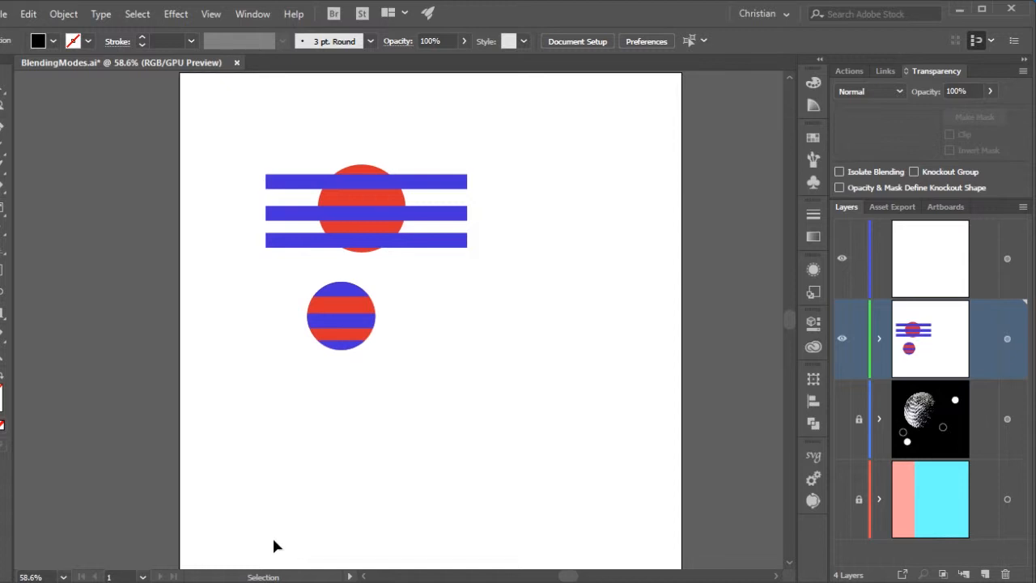
{"action": "key", "text": "a"}
{"action": "key", "text": "ctrl+z"}
{"action": "left_click", "coordinate": [434, 463]}
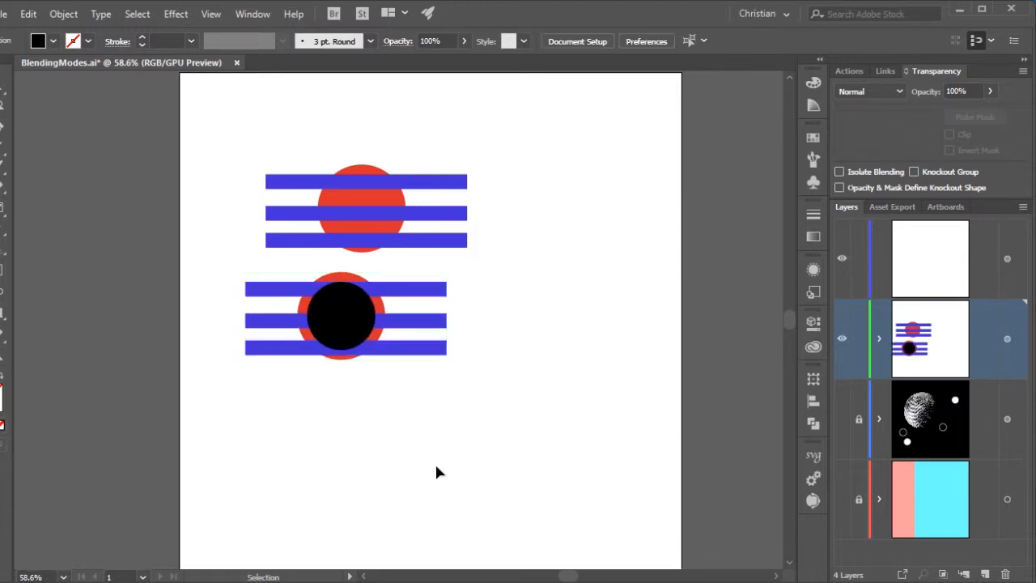
Step: Give the small lower circle a white fill and a 10 pt black stroke
{"action": "left_click", "coordinate": [348, 312]}
{"action": "key", "text": "d"}
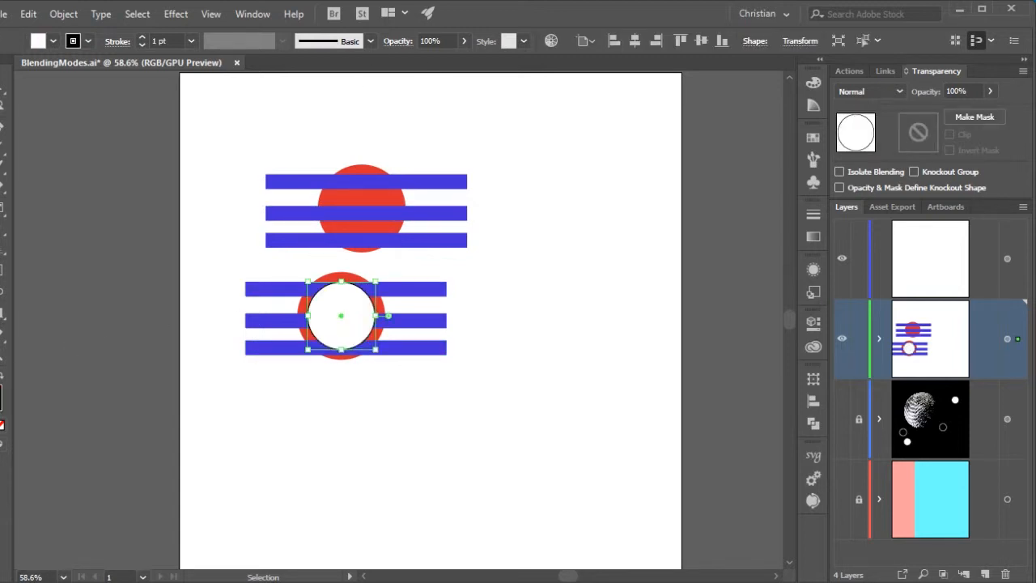
{"action": "left_click", "coordinate": [1, 416]}
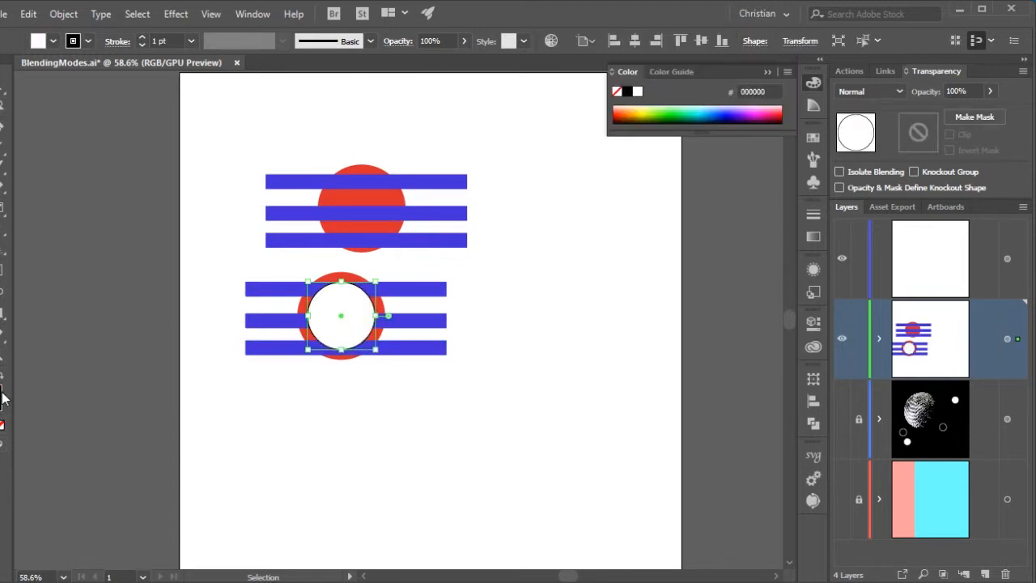
{"action": "left_click", "coordinate": [191, 40]}
{"action": "left_click", "coordinate": [220, 187]}
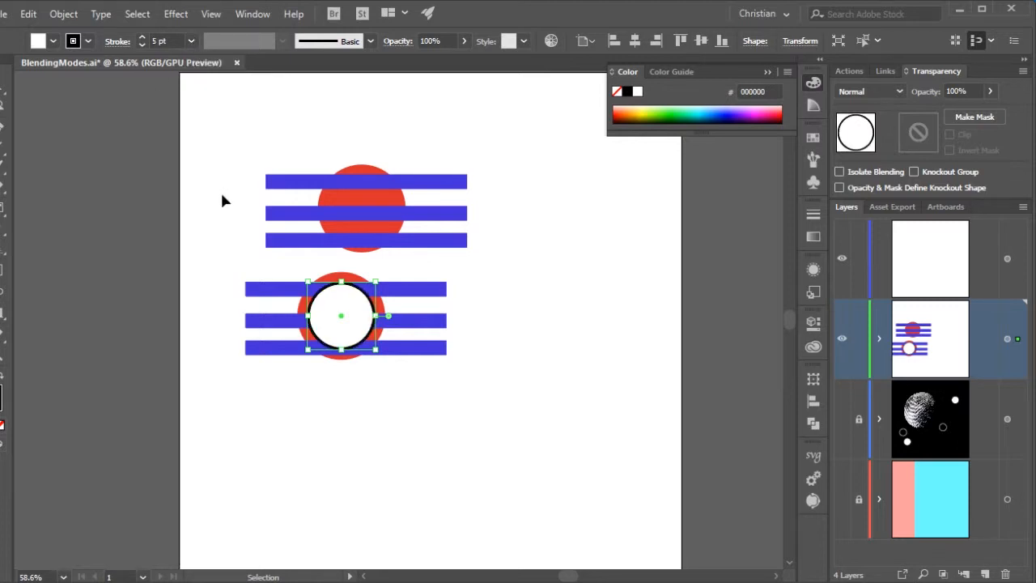
{"action": "left_click", "coordinate": [459, 374]}
{"action": "left_click", "coordinate": [338, 326]}
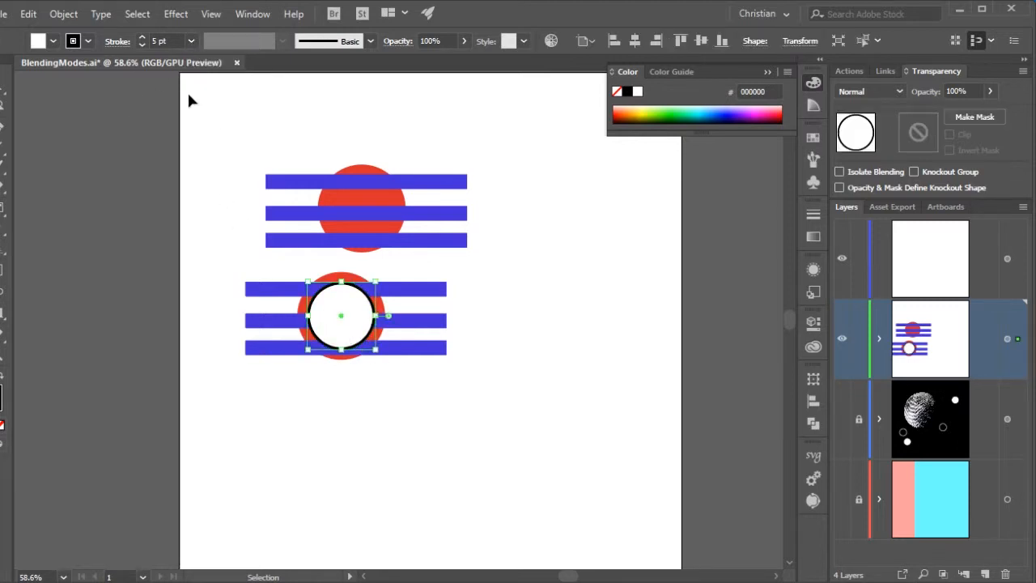
{"action": "left_click", "coordinate": [191, 41]}
{"action": "left_click", "coordinate": [214, 268]}
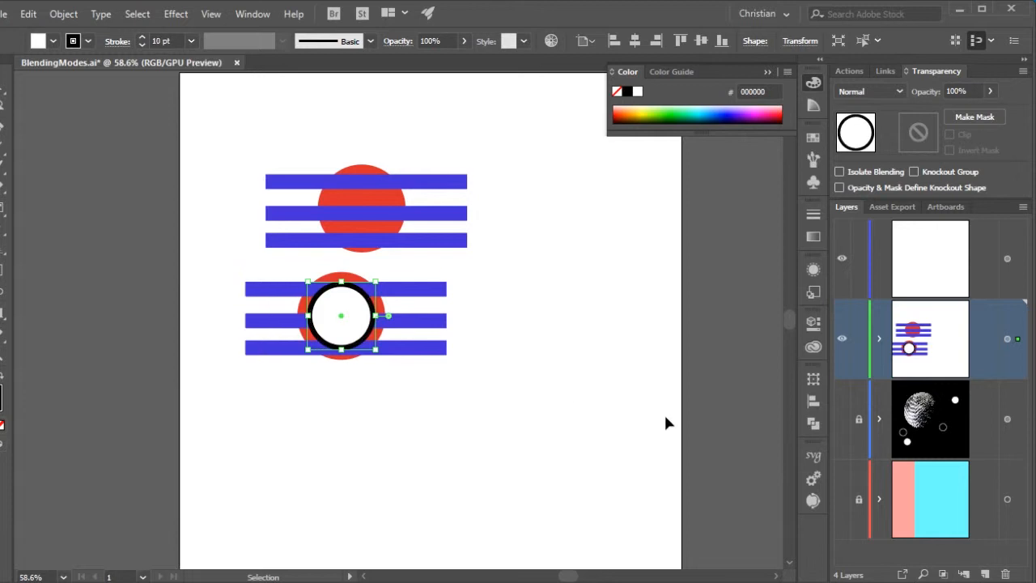
{"action": "left_click", "coordinate": [666, 423]}
Step: Align the small white circle's stroke to the centre of its path
{"action": "left_click_drag", "start_coordinate": [352, 329], "coordinate": [435, 314]}
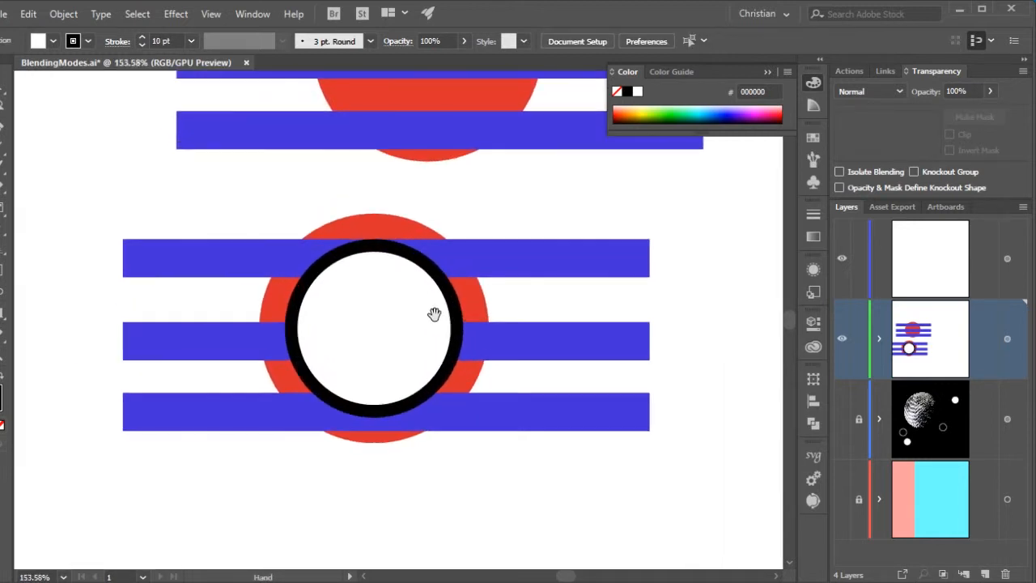
{"action": "left_click", "coordinate": [390, 329]}
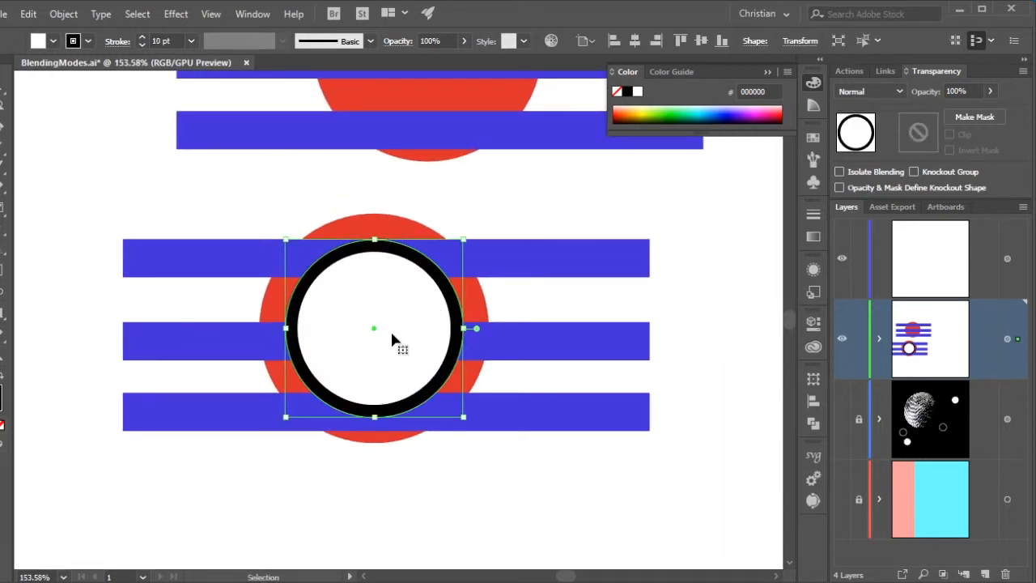
{"action": "left_click", "coordinate": [117, 42]}
{"action": "left_click", "coordinate": [17, 128]}
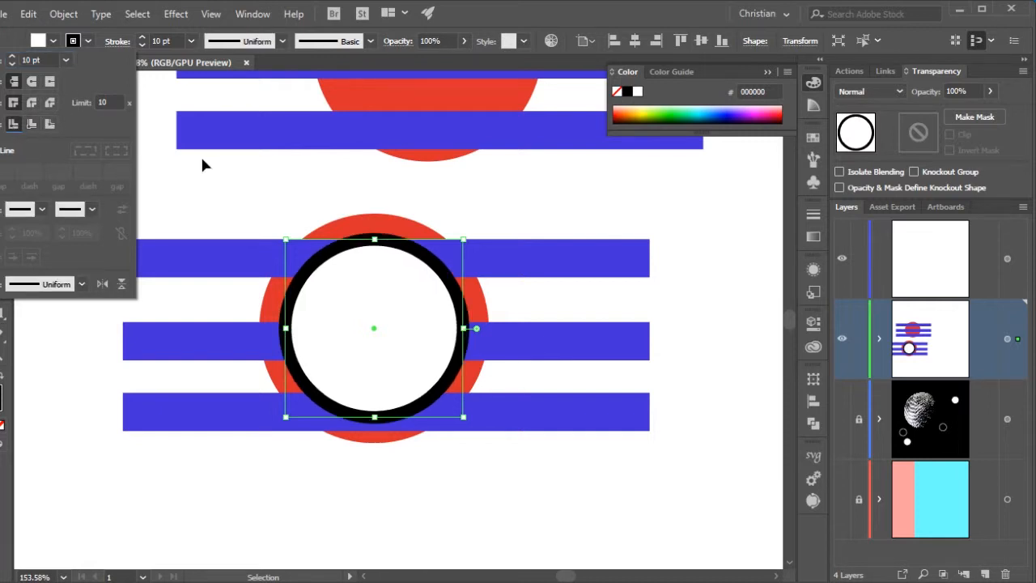
{"action": "left_click", "coordinate": [570, 196]}
Step: Apply a Gaussian Blur with a radius of 3.3 pixels to the small white circle as a live effect
{"action": "left_click_drag", "start_coordinate": [518, 305], "coordinate": [486, 312]}
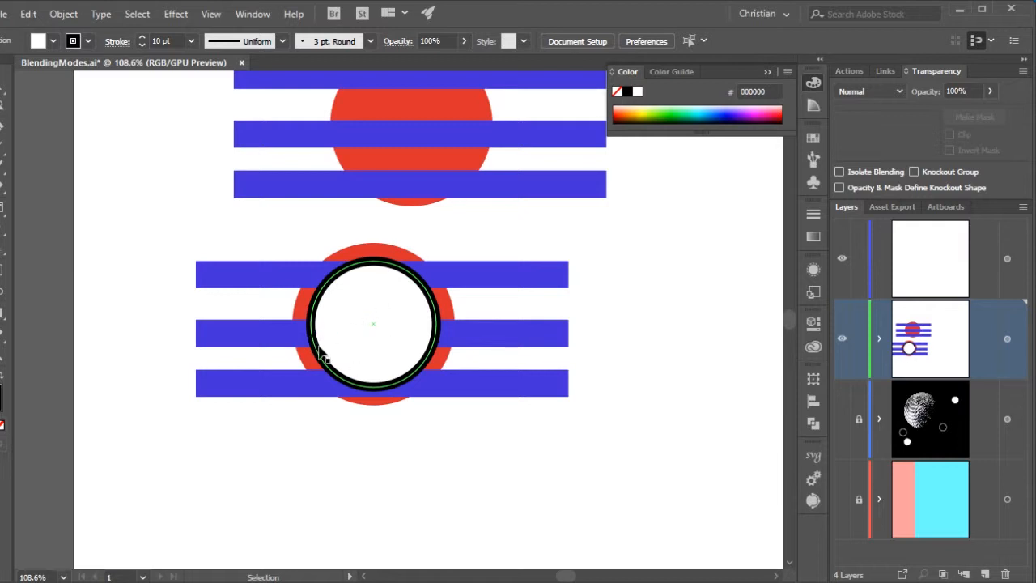
{"action": "left_click", "coordinate": [346, 337]}
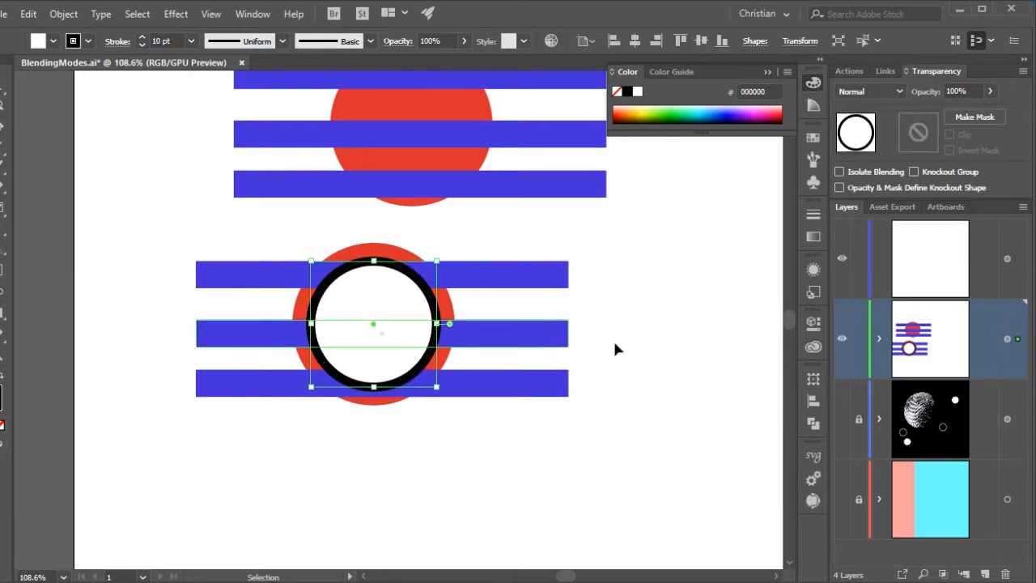
{"action": "left_click", "coordinate": [815, 273]}
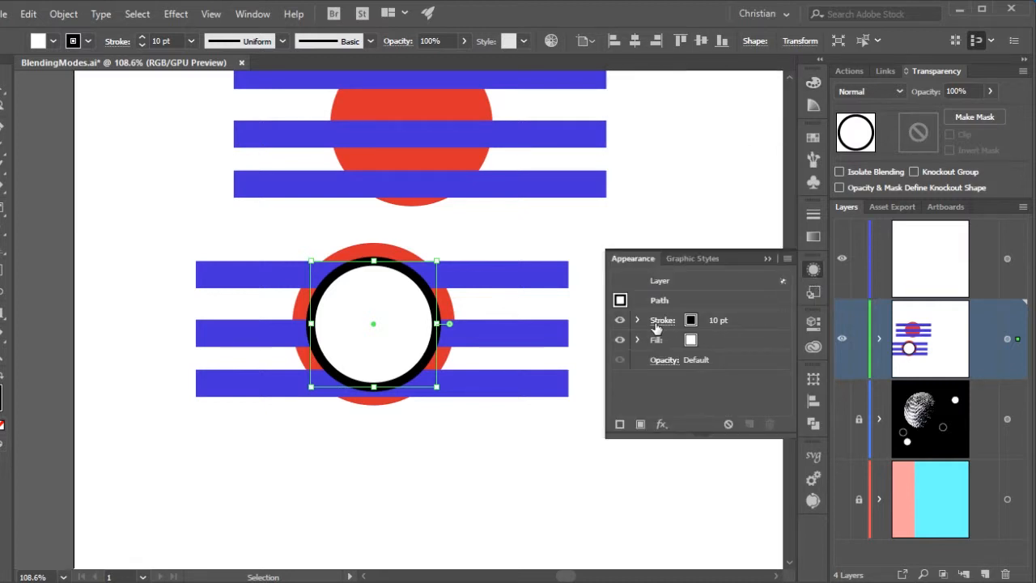
{"action": "left_click", "coordinate": [637, 320]}
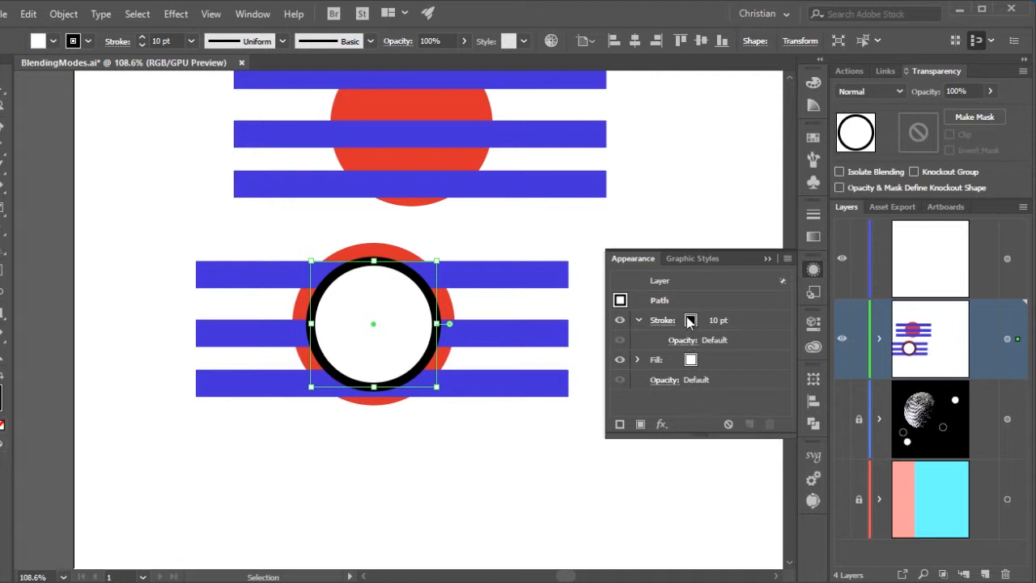
{"action": "left_click", "coordinate": [662, 425]}
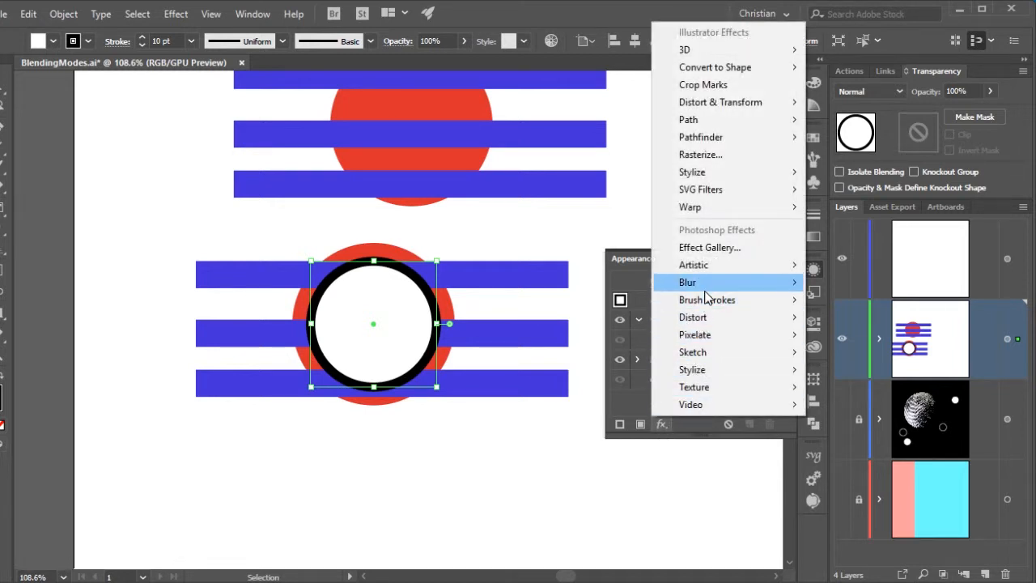
{"action": "mouse_move", "coordinate": [789, 283]}
{"action": "left_click", "coordinate": [840, 287]}
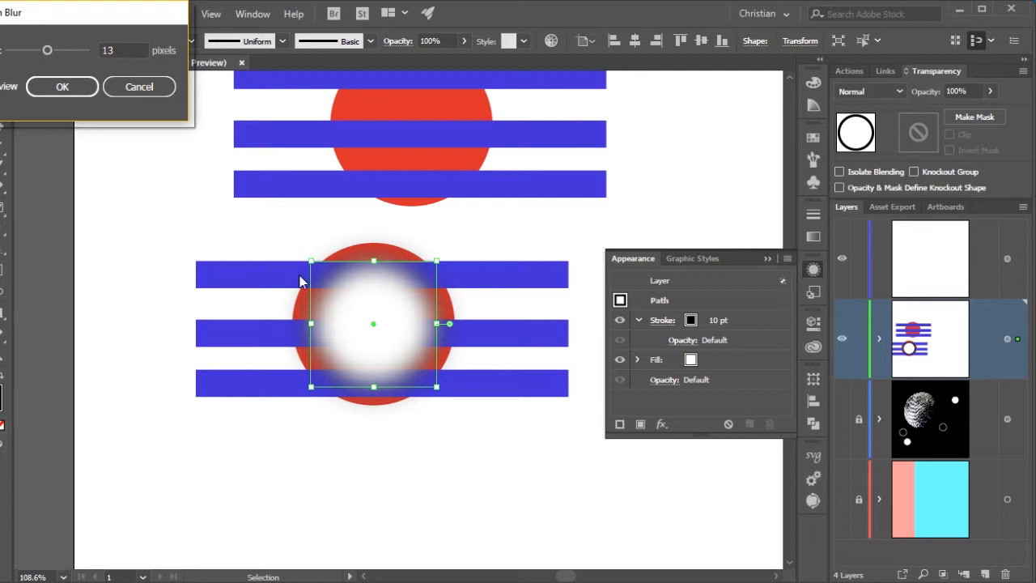
{"action": "left_click_drag", "start_coordinate": [47, 51], "coordinate": [21, 53]}
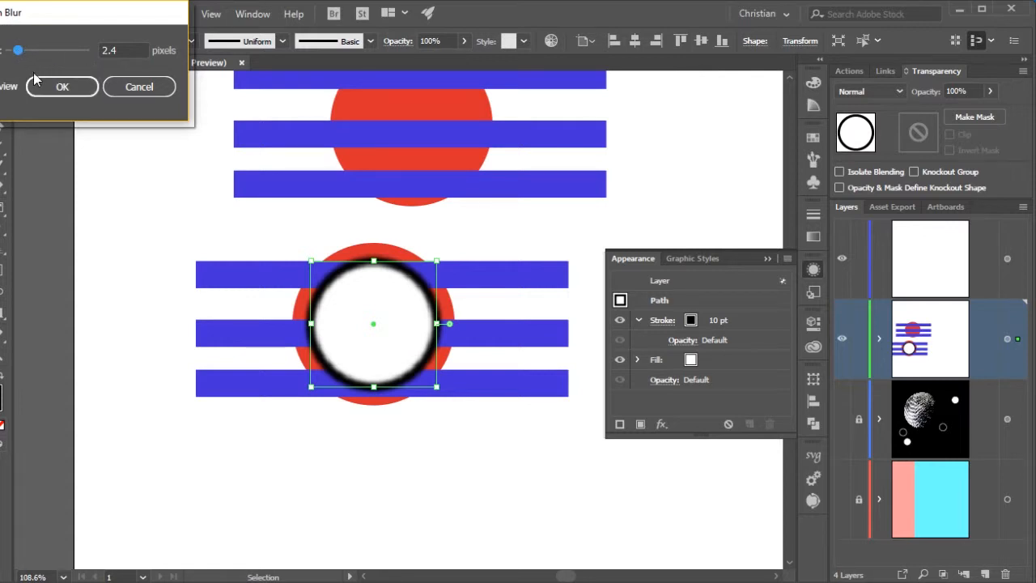
{"action": "mouse_move", "coordinate": [20, 53]}
{"action": "left_mouse_down"}
{"action": "mouse_move", "coordinate": [32, 53]}
{"action": "mouse_move", "coordinate": [22, 55]}
{"action": "left_mouse_up"}
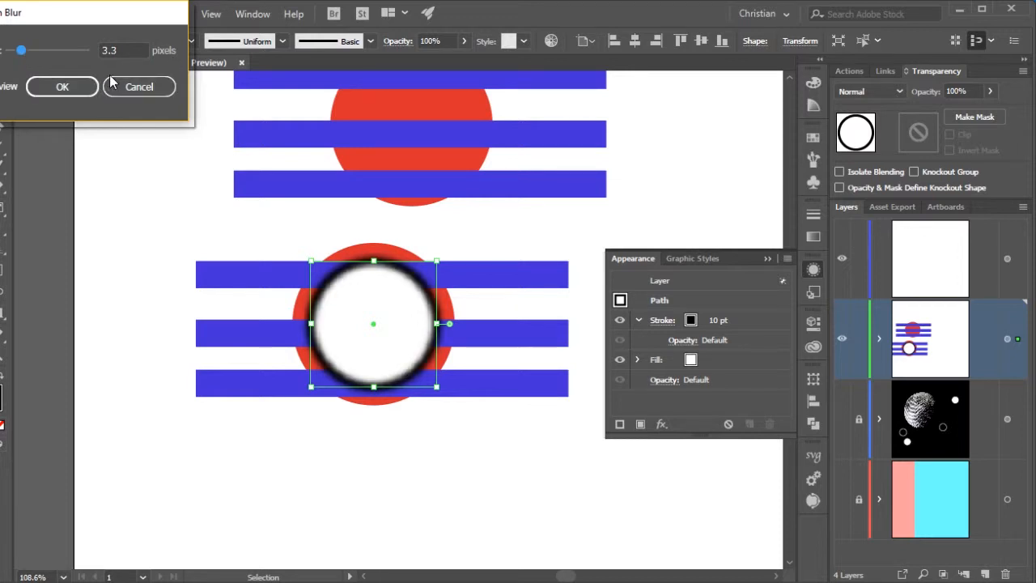
{"action": "left_click", "coordinate": [54, 91]}
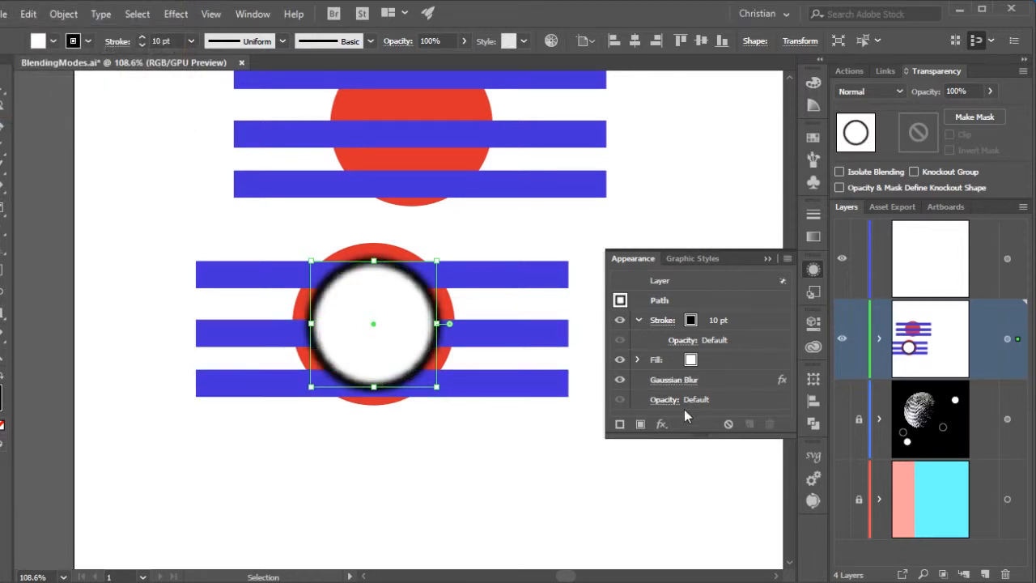
{"action": "left_click", "coordinate": [445, 475]}
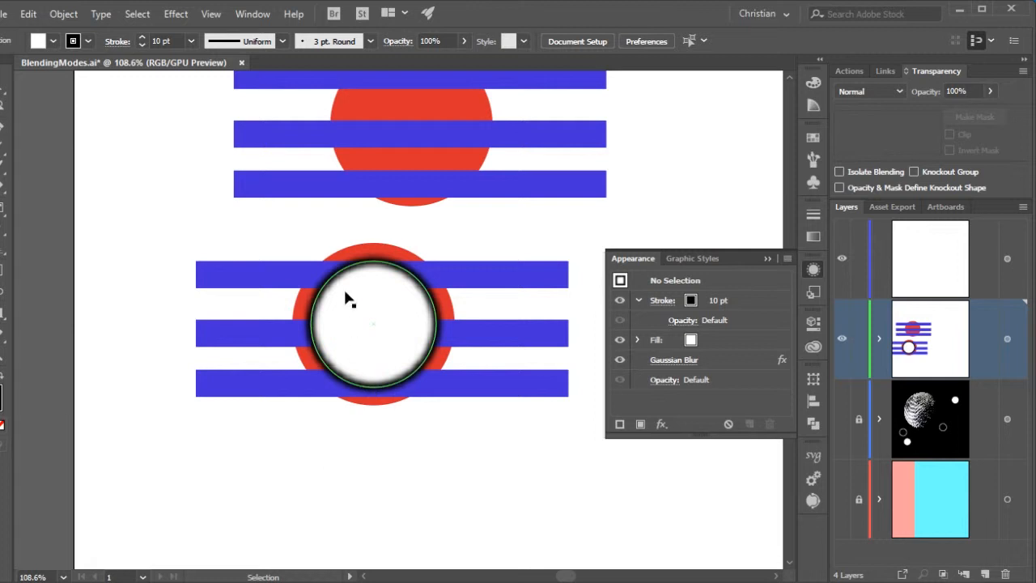
Step: Make an opacity mask from the blurred white circle over the lower red circle and blue bars
{"action": "key", "text": "z"}
{"action": "left_click_drag", "start_coordinate": [347, 296], "coordinate": [315, 345]}
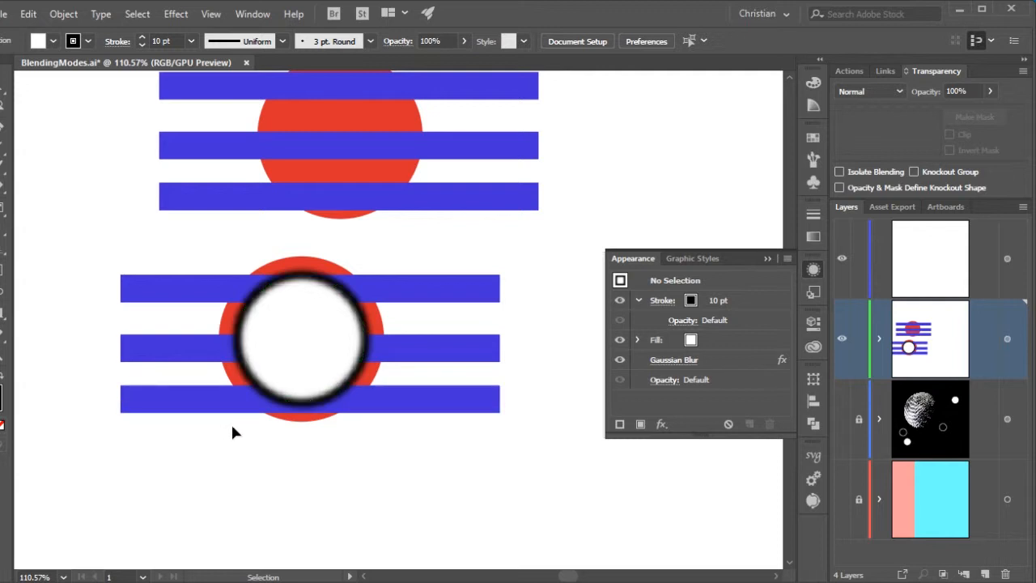
{"action": "left_click_drag", "start_coordinate": [199, 486], "coordinate": [430, 254]}
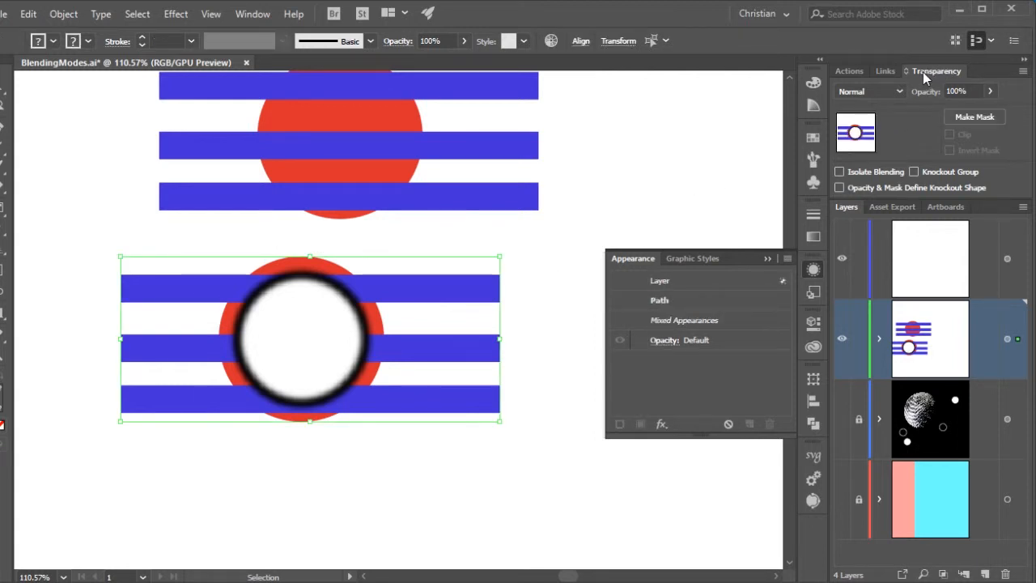
{"action": "left_click", "coordinate": [974, 117]}
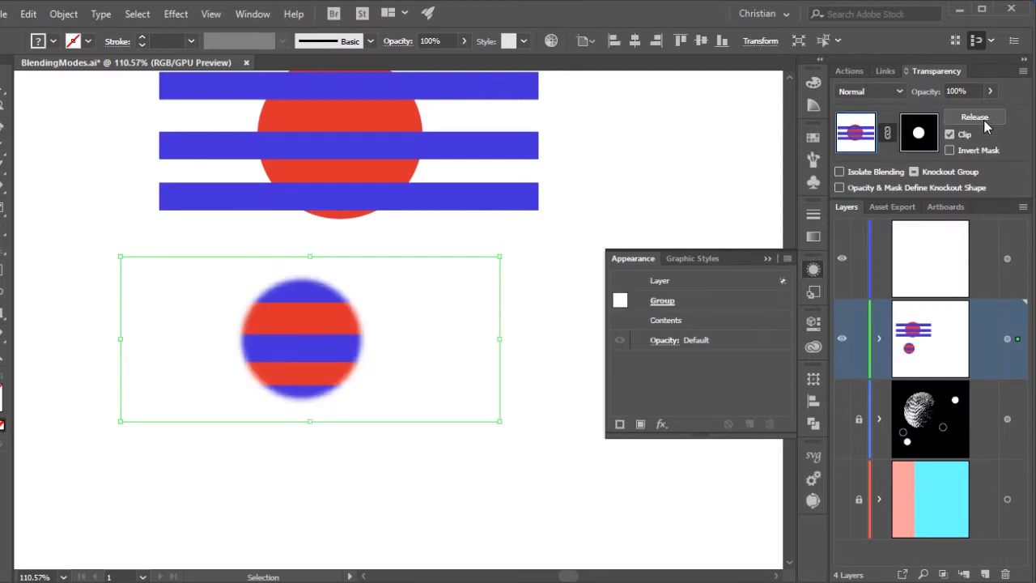
{"action": "left_click", "coordinate": [340, 489]}
Step: Examine the edge of the opacity-masked circle up close
{"action": "key", "text": "z"}
{"action": "left_click_drag", "start_coordinate": [271, 326], "coordinate": [401, 315]}
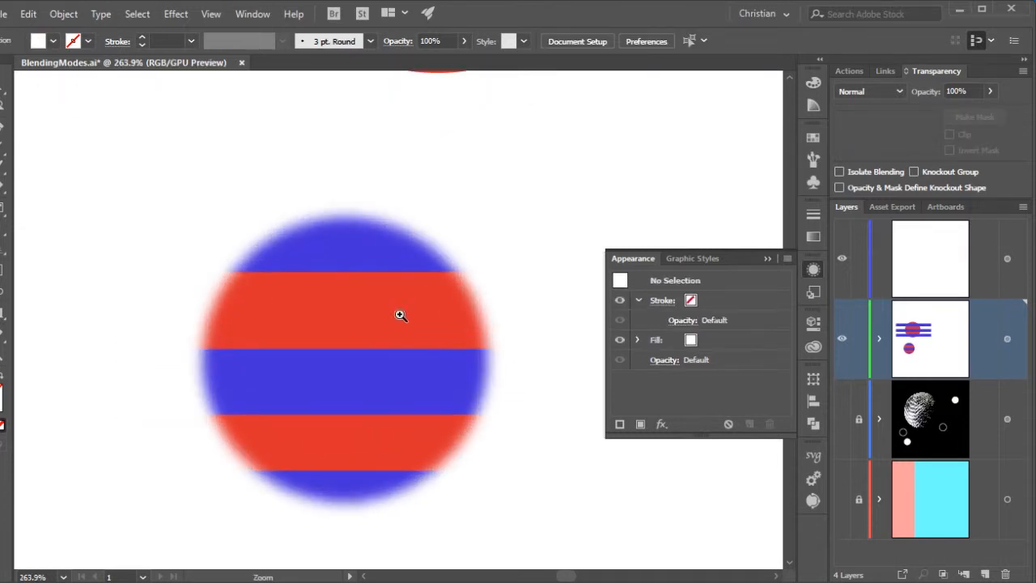
{"action": "left_click_drag", "start_coordinate": [279, 306], "coordinate": [386, 307]}
{"action": "left_click_drag", "start_coordinate": [186, 304], "coordinate": [233, 304]}
{"action": "key", "text": "v"}
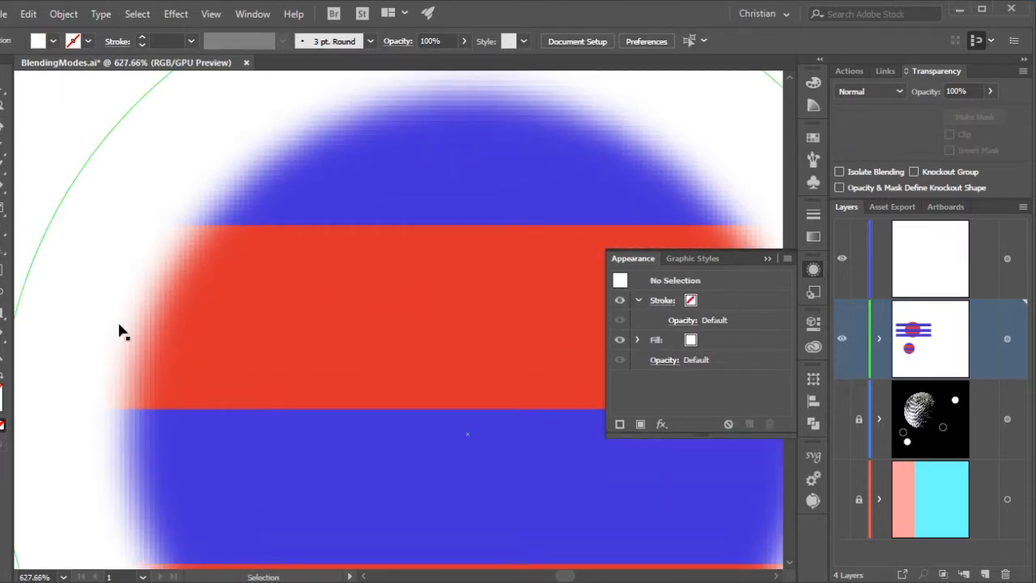
{"action": "key", "text": "z"}
{"action": "left_click", "coordinate": [229, 348], "text": "alt"}
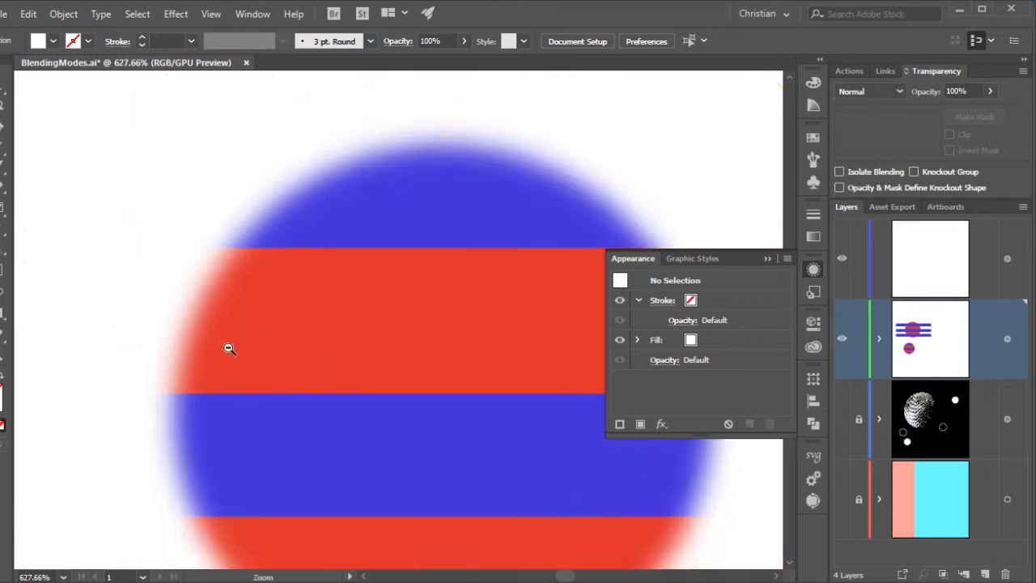
{"action": "left_click_drag", "start_coordinate": [229, 348], "coordinate": [161, 348]}
{"action": "key", "text": "v"}
Step: Isolate the masked group and try shifting its red circle down, undoing the move
{"action": "left_click", "coordinate": [353, 365]}
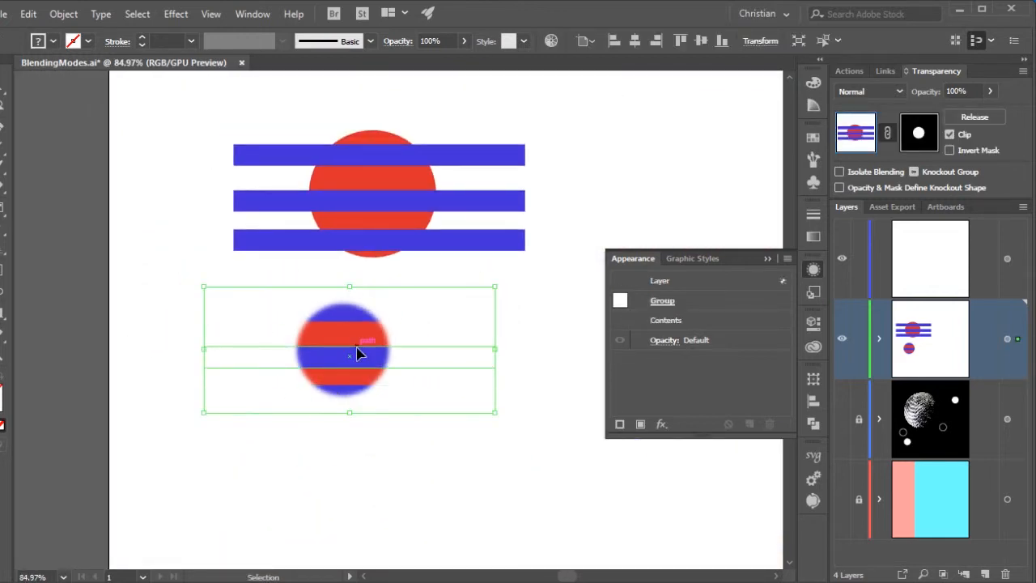
{"action": "double_click", "coordinate": [356, 352]}
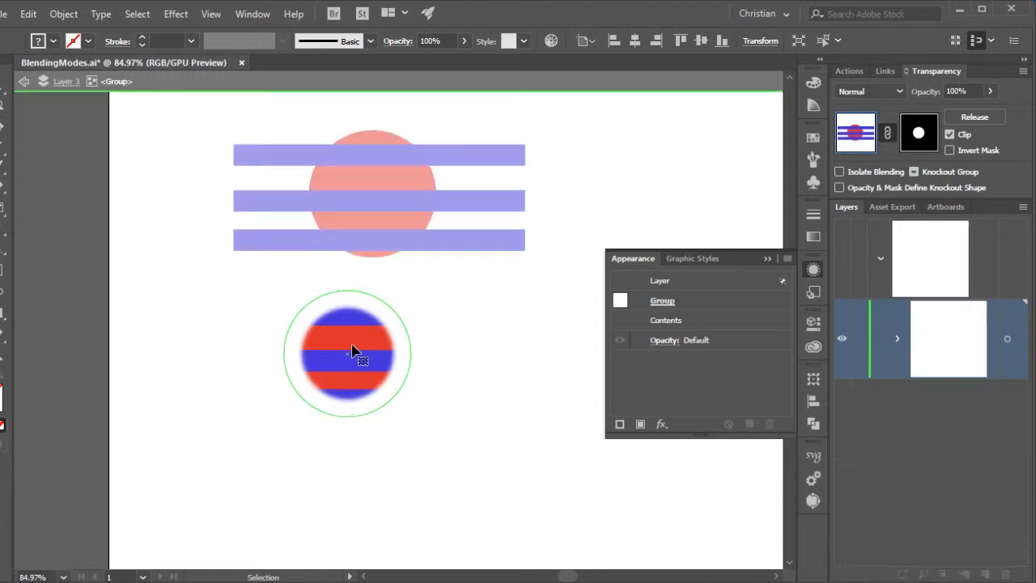
{"action": "left_click", "coordinate": [354, 352]}
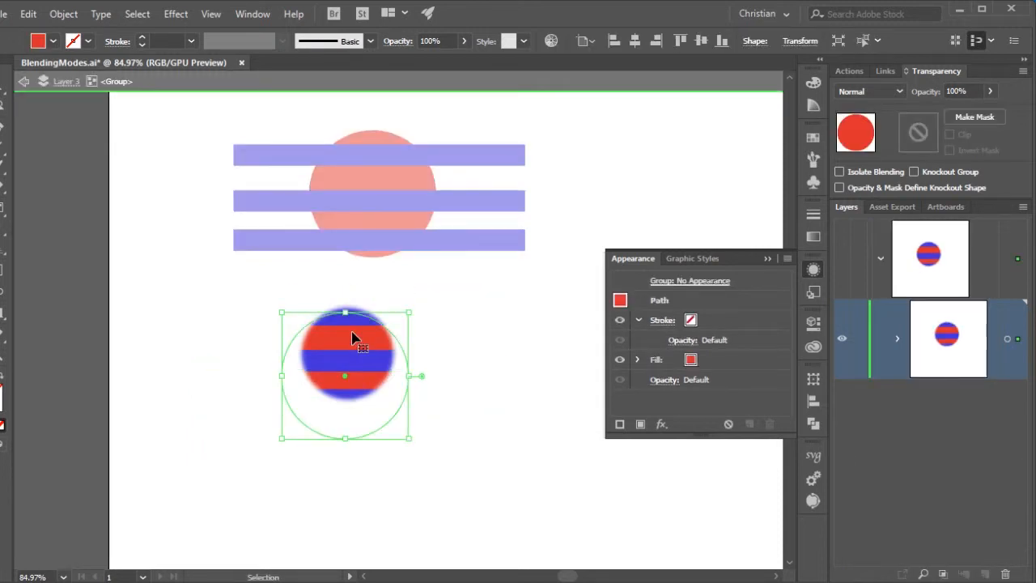
{"action": "left_click_drag", "start_coordinate": [344, 335], "coordinate": [336, 378]}
{"action": "key", "text": "ctrl+z"}
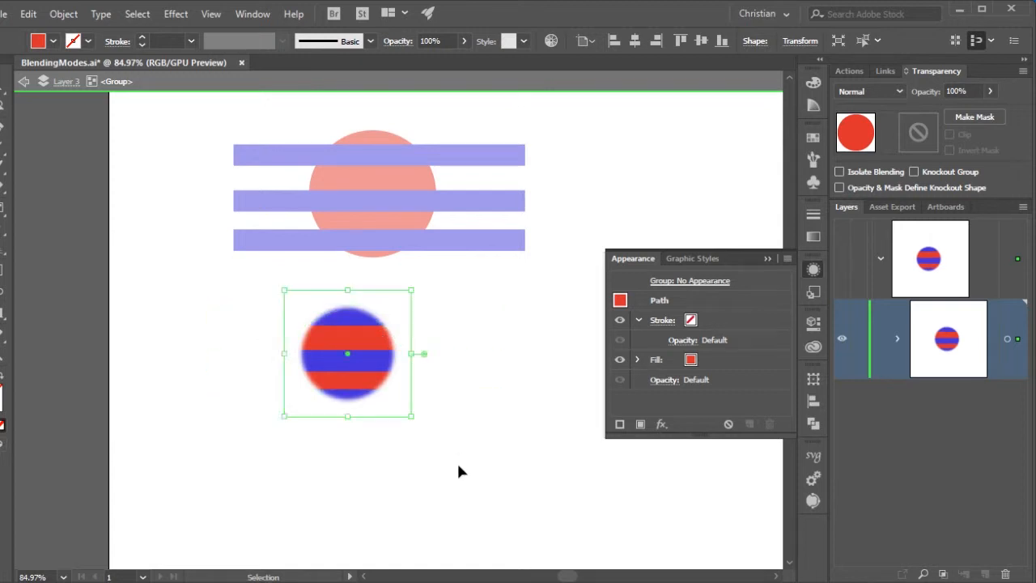
Step: Nudge the red circle inside the isolated masked group down and back up
{"action": "left_click", "coordinate": [421, 488]}
{"action": "left_click", "coordinate": [366, 343]}
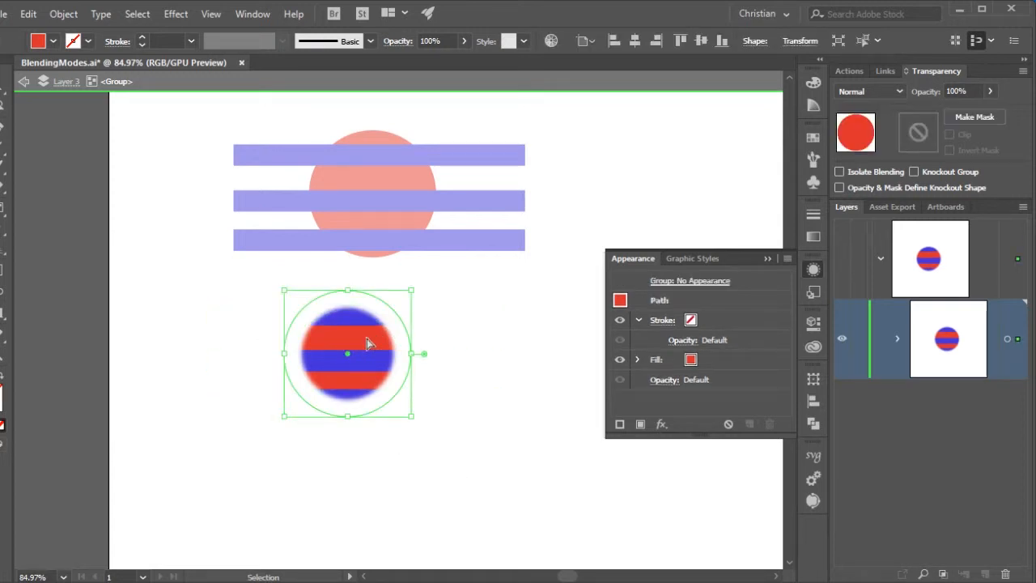
{"action": "key", "text": "ctrl"}
{"action": "key", "text": "shift"}
{"action": "key", "text": "shift+Down"}
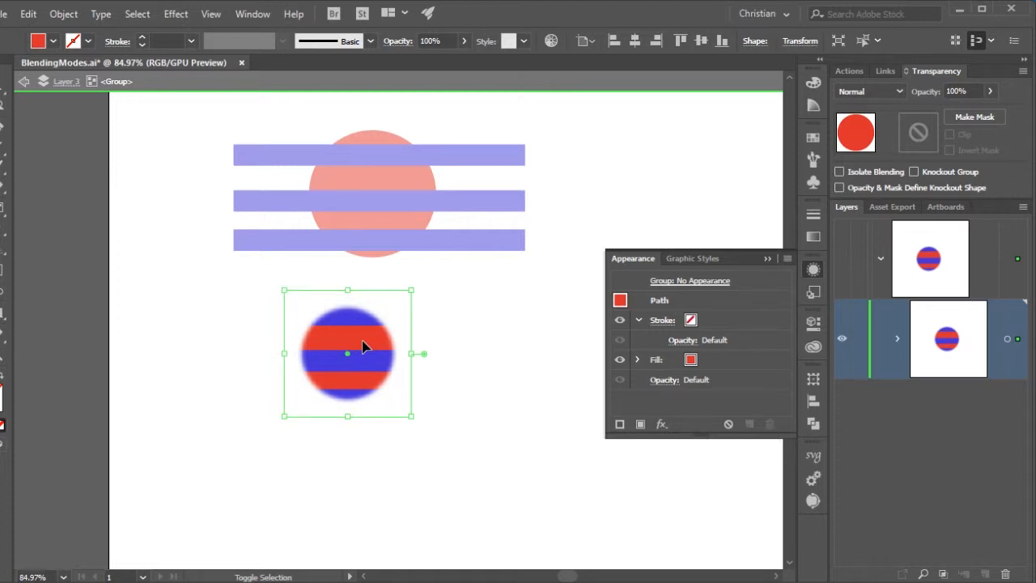
{"action": "key", "text": "shift+Up"}
{"action": "key", "text": "shift+Down"}
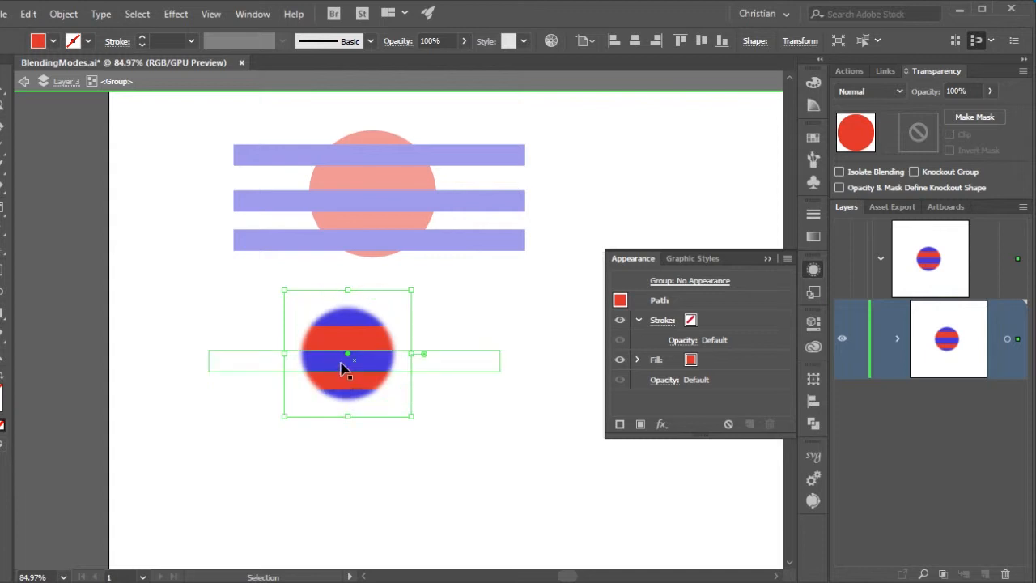
Step: Move the blue bars within the masked group, shifting the upper one right and the lower one left, and exit isolation
{"action": "left_click", "coordinate": [335, 368]}
{"action": "left_click_drag", "start_coordinate": [327, 365], "coordinate": [359, 330]}
{"action": "left_click_drag", "start_coordinate": [218, 325], "coordinate": [342, 325]}
{"action": "left_click", "coordinate": [289, 507]}
{"action": "left_click_drag", "start_coordinate": [349, 402], "coordinate": [322, 391]}
{"action": "left_click_drag", "start_coordinate": [480, 391], "coordinate": [342, 386]}
{"action": "left_click", "coordinate": [360, 468]}
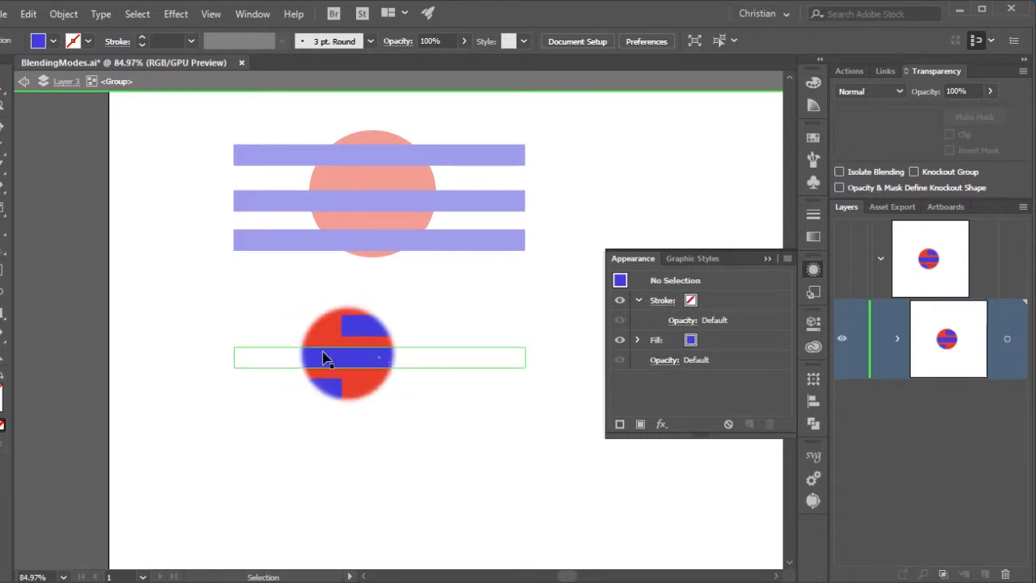
{"action": "left_click", "coordinate": [325, 332]}
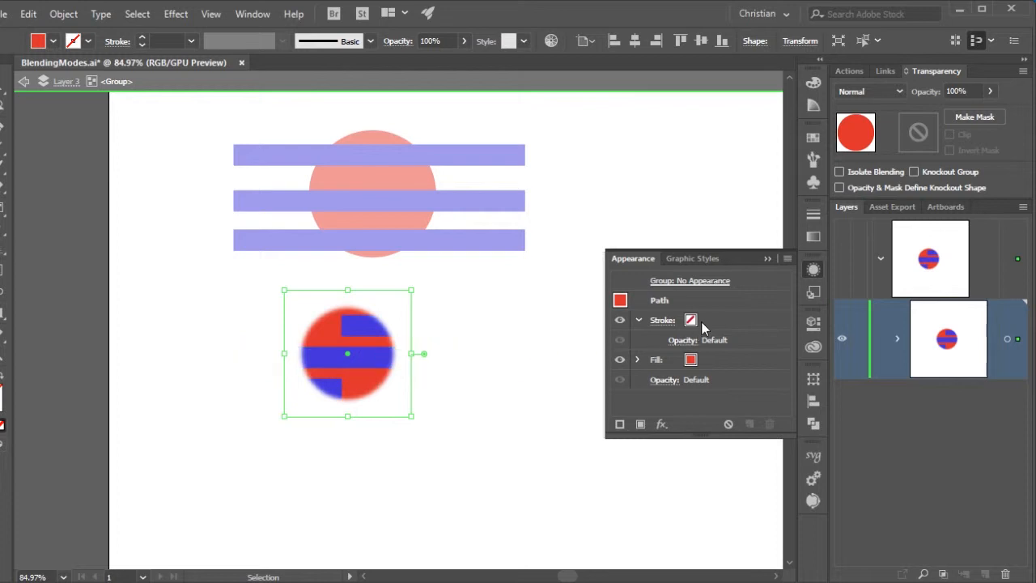
{"action": "double_click", "coordinate": [429, 514]}
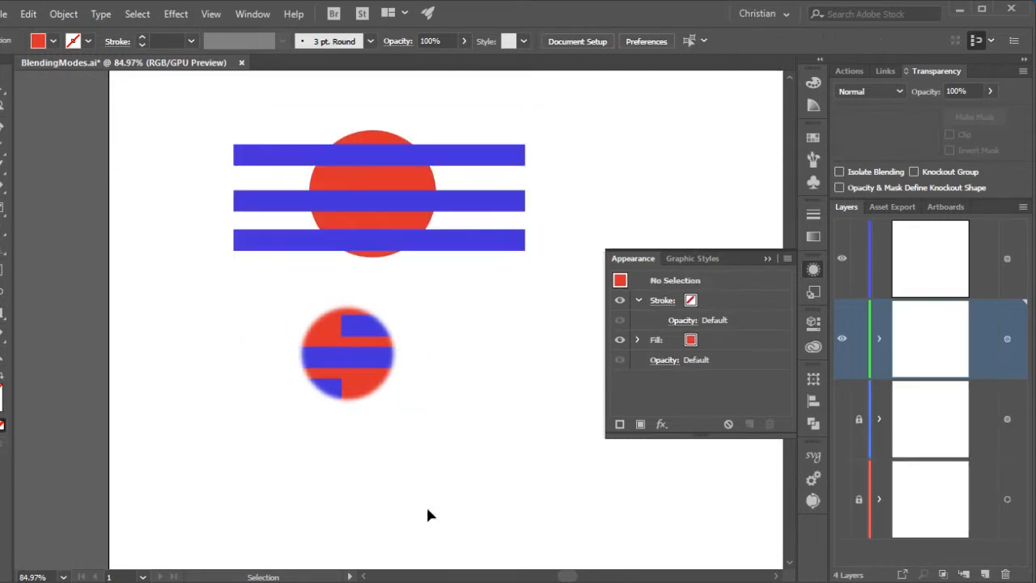
Step: Open the lower group's opacity mask for editing and target the stroke of its blurred mask circle
{"action": "left_click", "coordinate": [406, 343]}
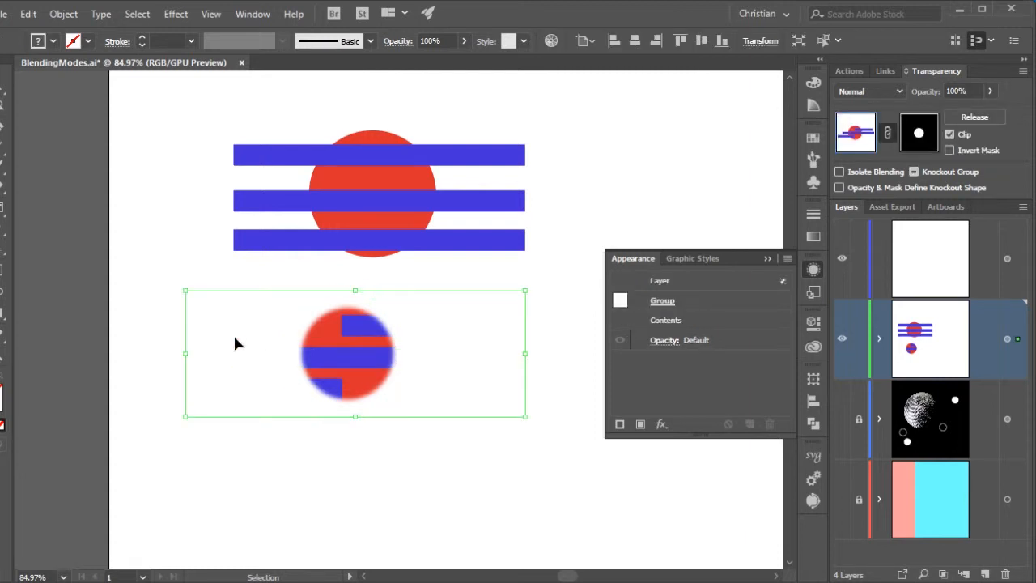
{"action": "left_click", "coordinate": [923, 136]}
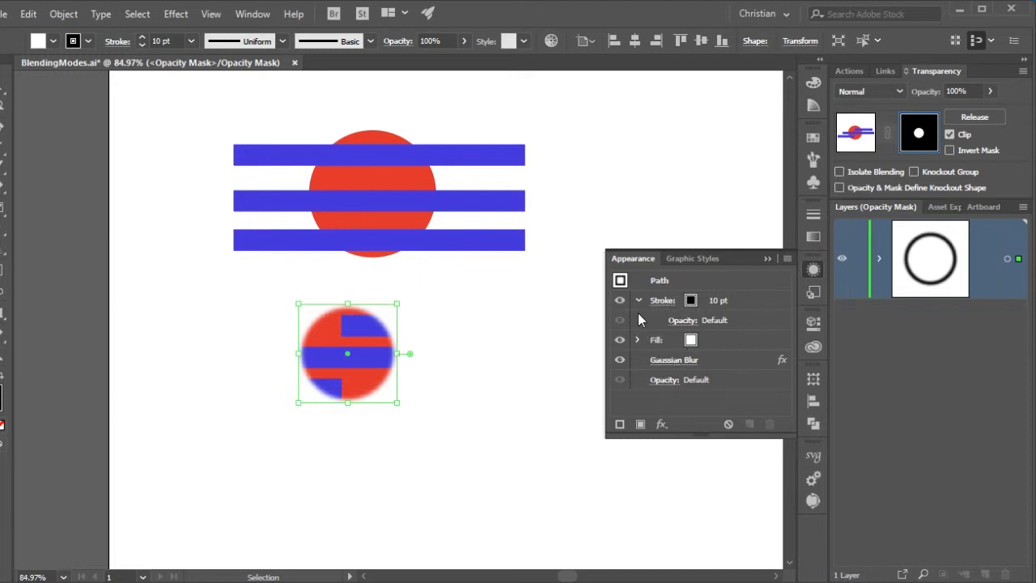
{"action": "left_click", "coordinate": [711, 302]}
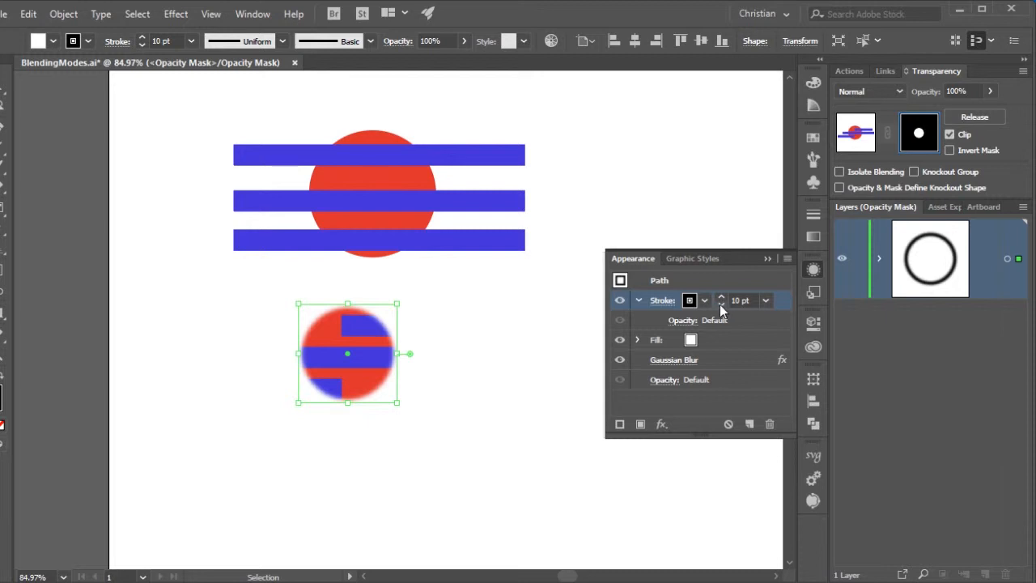
{"action": "left_click", "coordinate": [447, 355]}
{"action": "key", "text": "z"}
{"action": "mouse_move", "coordinate": [367, 352]}
{"action": "left_mouse_down"}
{"action": "mouse_move", "coordinate": [566, 355]}
{"action": "mouse_move", "coordinate": [386, 361]}
{"action": "mouse_move", "coordinate": [361, 349]}
{"action": "left_mouse_up"}
{"action": "key", "text": "v"}
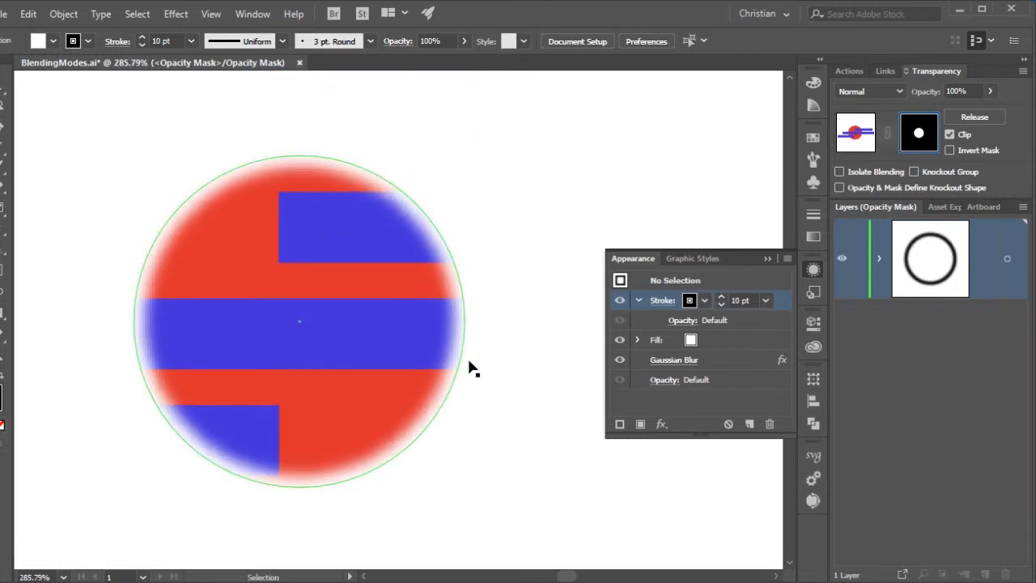
Step: Increase the mask circle's black stroke weight to 30 pt to shrink the revealed area
{"action": "left_click", "coordinate": [705, 301]}
{"action": "left_click", "coordinate": [711, 302]}
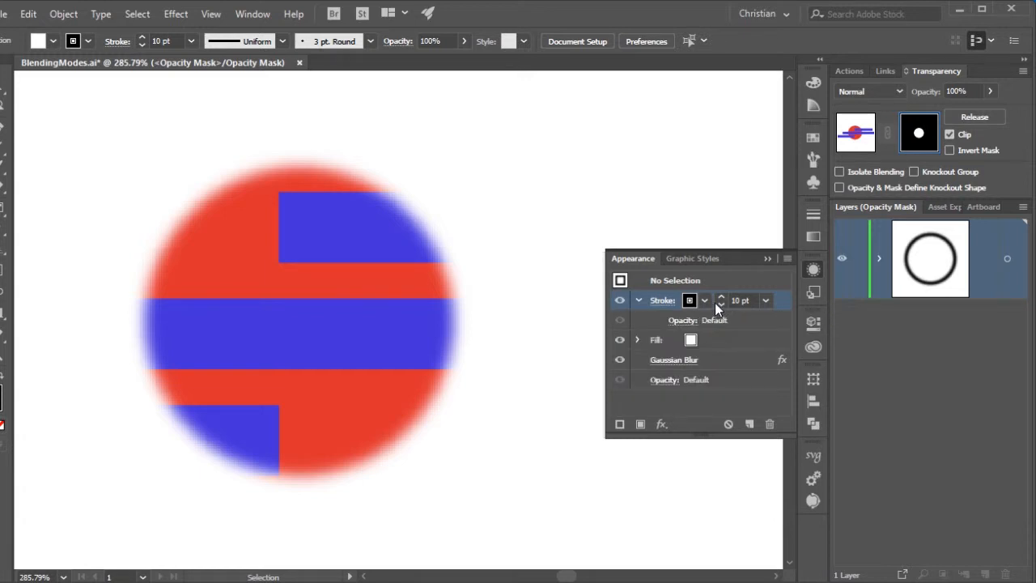
{"action": "left_click", "coordinate": [720, 297]}
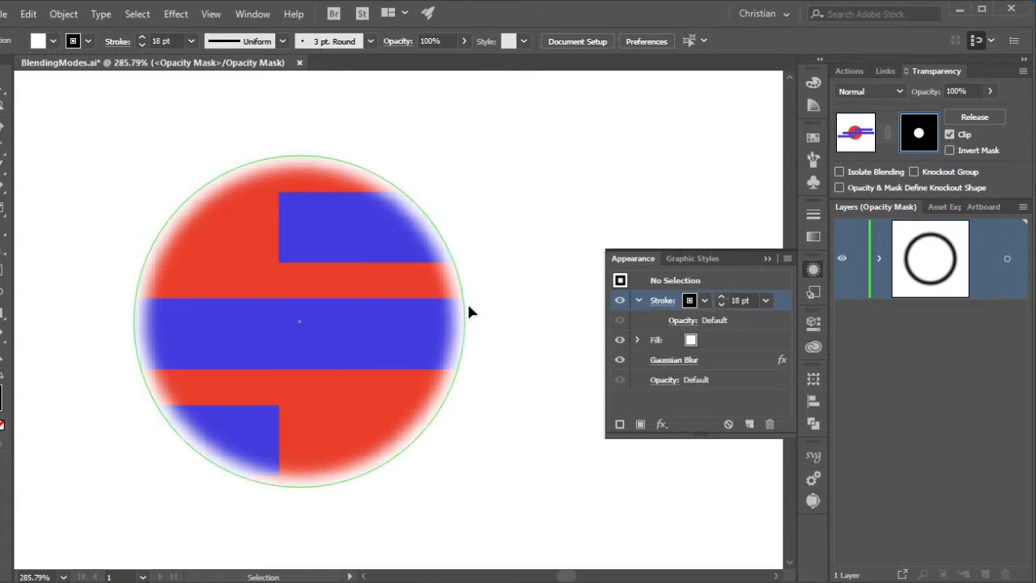
{"action": "left_click", "coordinate": [467, 308]}
{"action": "left_click", "coordinate": [719, 297]}
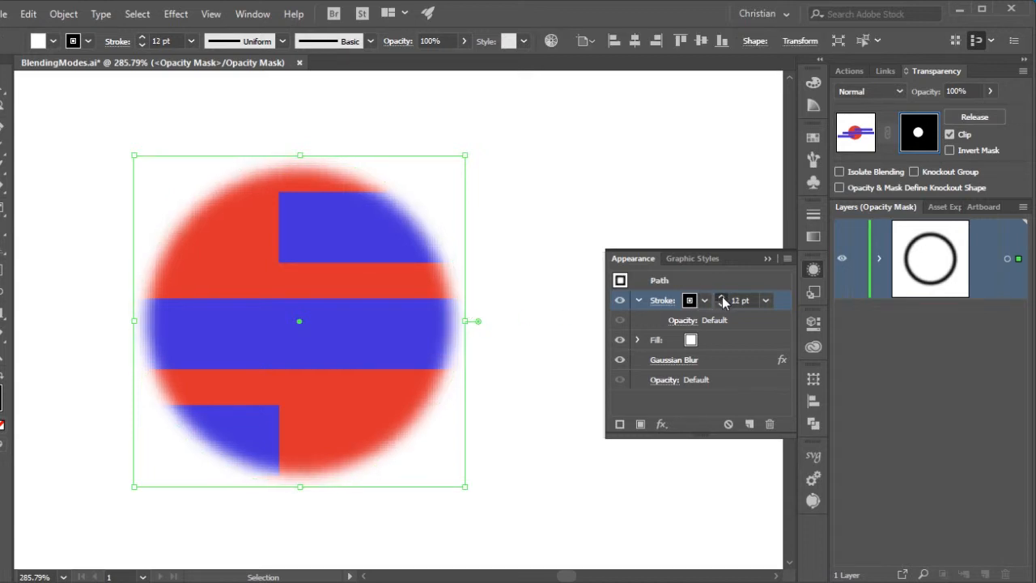
{"action": "left_click", "coordinate": [722, 297]}
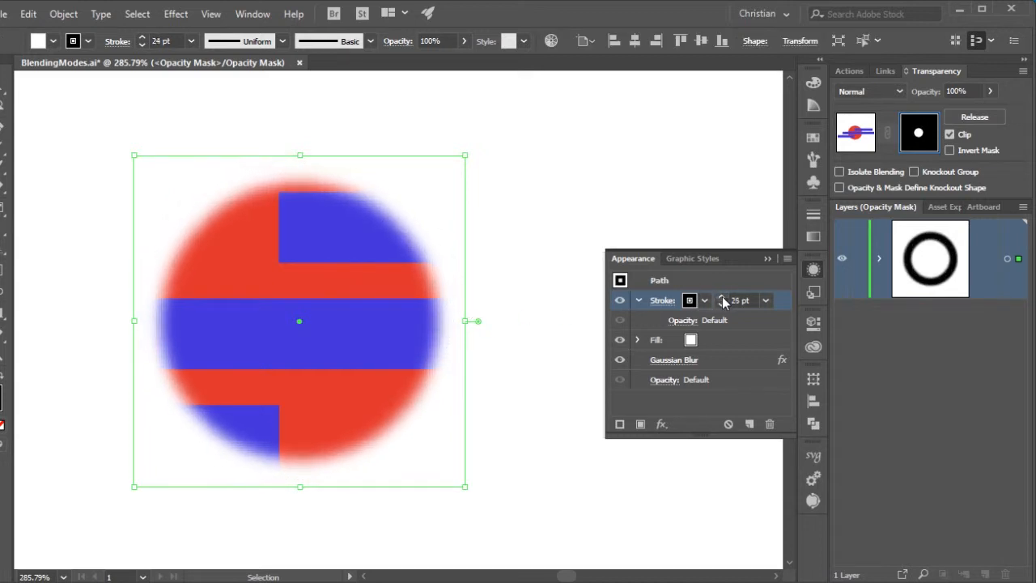
{"action": "left_click", "coordinate": [721, 297]}
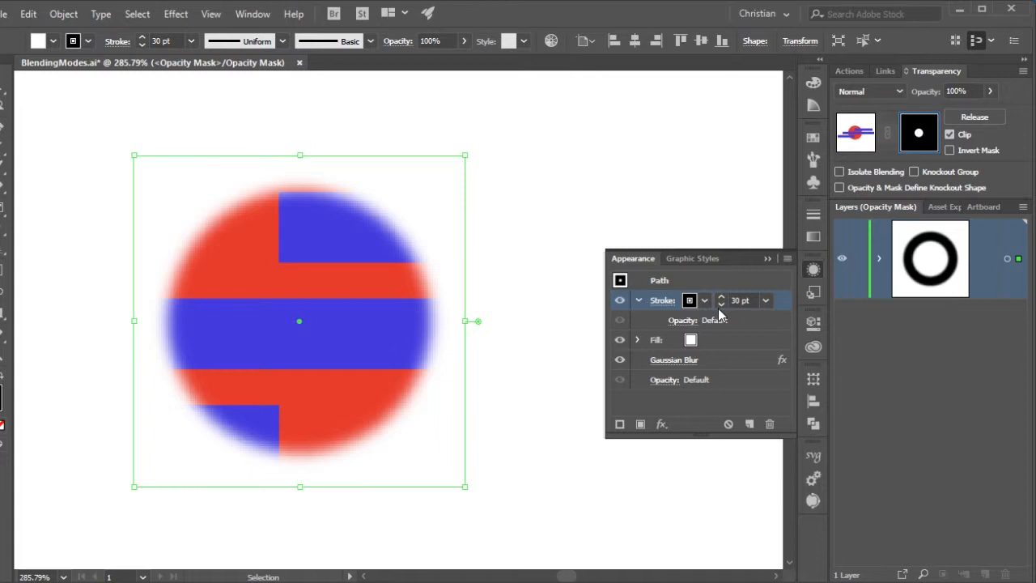
Step: Reduce the mask circle's stroke weight to 4 pt to enlarge the revealed area
{"action": "left_click", "coordinate": [719, 308]}
{"action": "left_click", "coordinate": [720, 308]}
{"action": "left_click", "coordinate": [719, 308]}
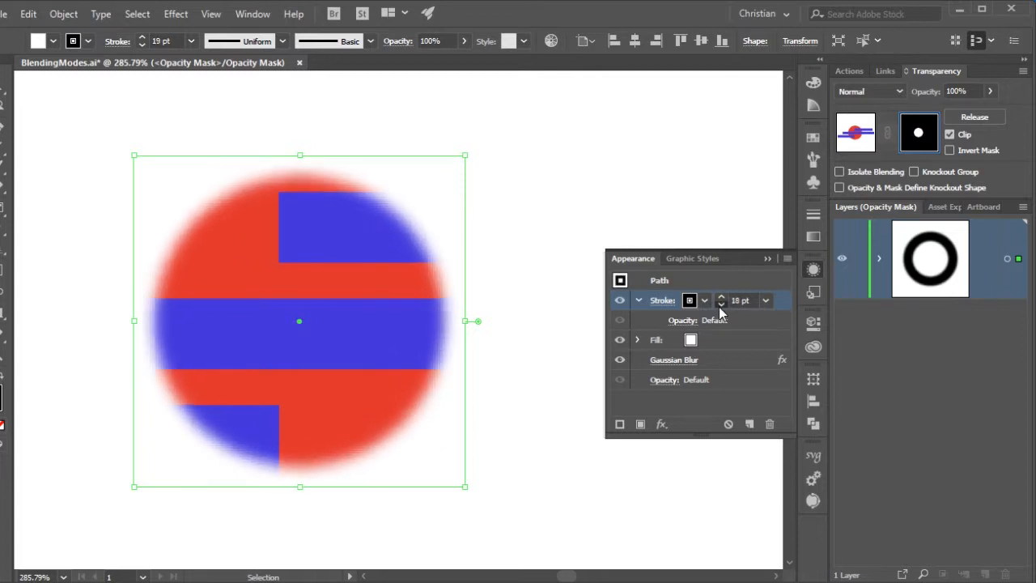
{"action": "left_click", "coordinate": [720, 307]}
{"action": "left_click", "coordinate": [720, 307]}
{"action": "left_click", "coordinate": [720, 307]}
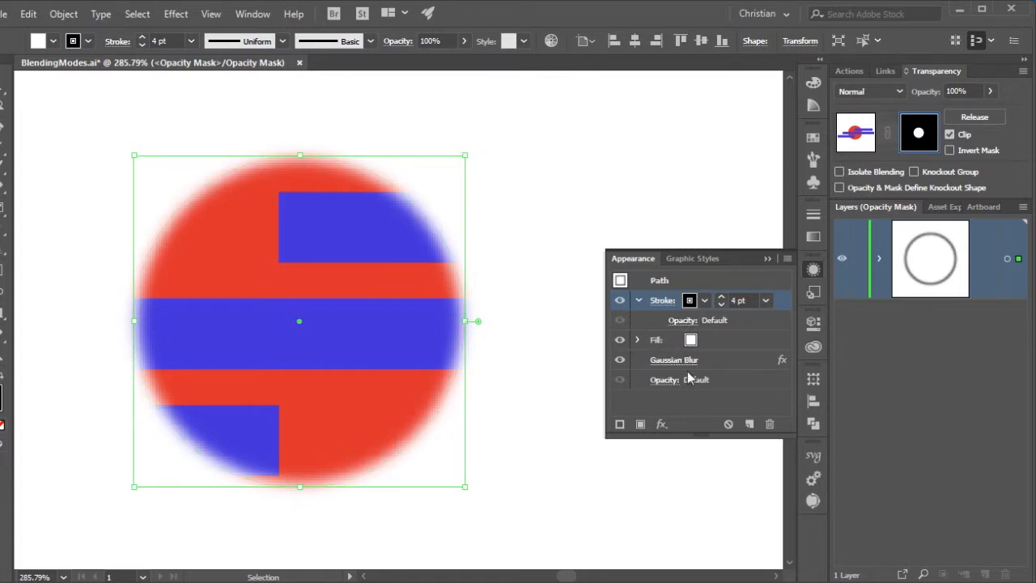
Step: Turn the mask circle's Gaussian Blur off and back on to compare hard and soft mask edges
{"action": "left_click", "coordinate": [620, 360]}
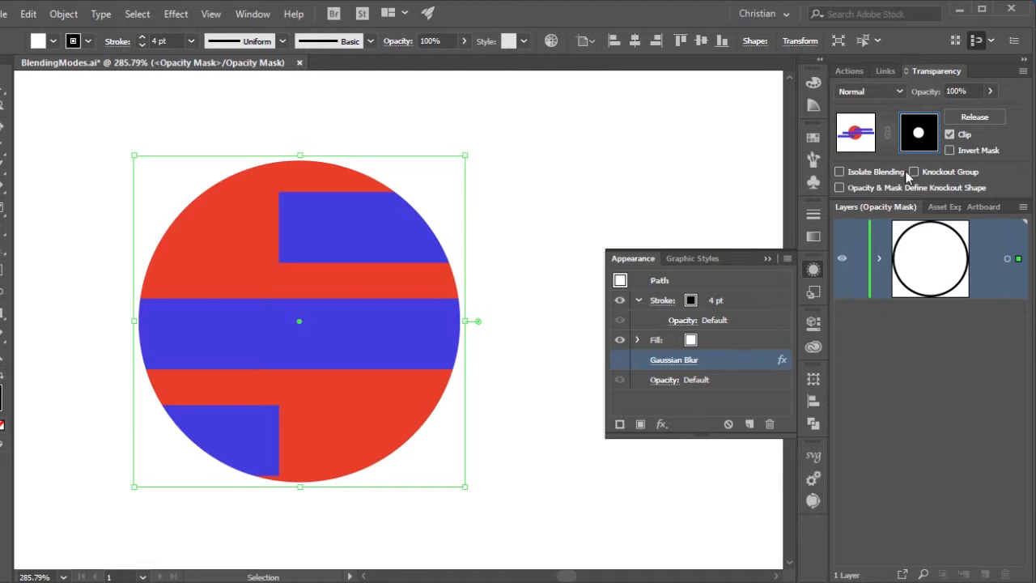
{"action": "left_click", "coordinate": [619, 360]}
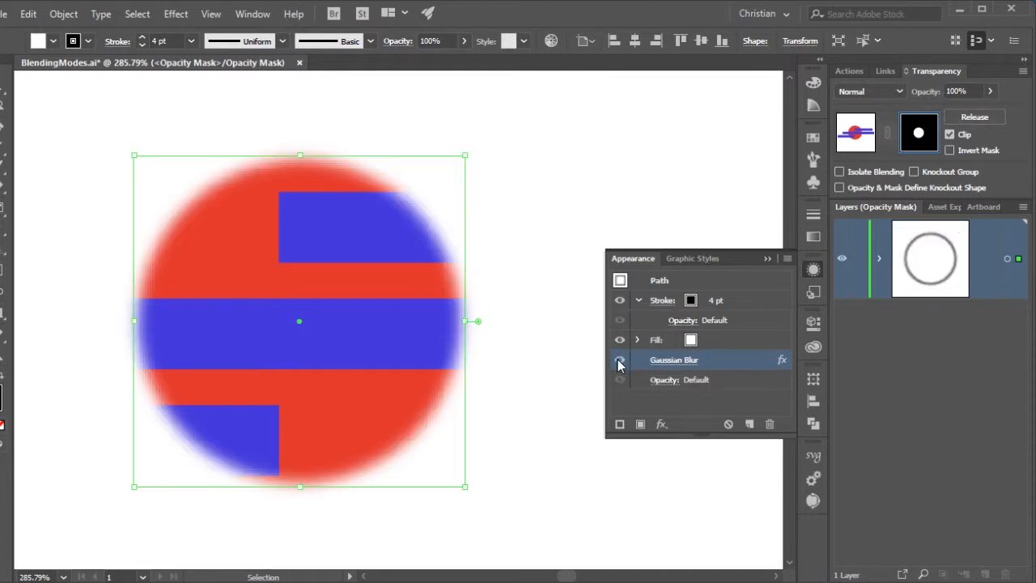
{"action": "left_click", "coordinate": [518, 482]}
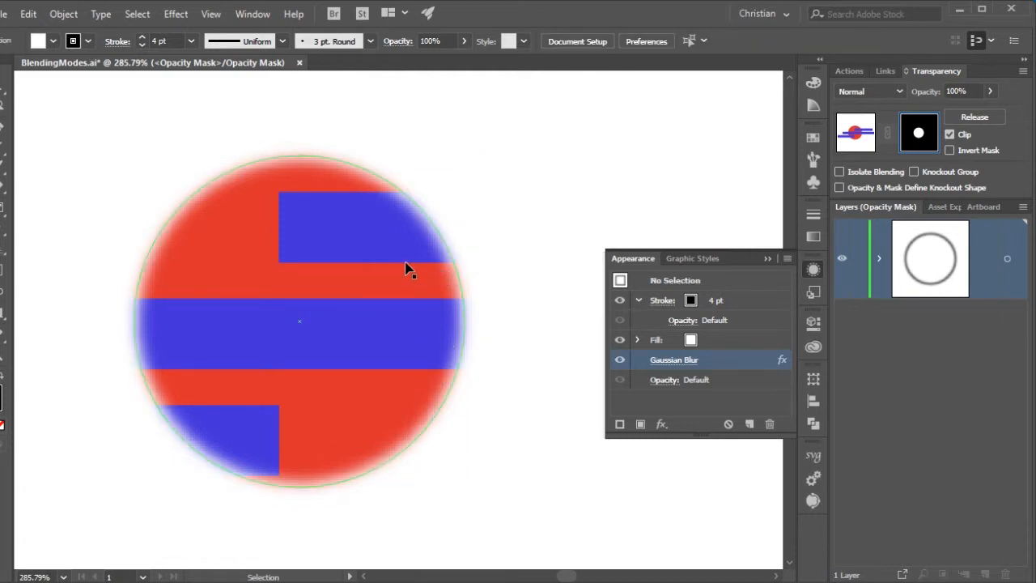
Step: Select the blurred circle in the opacity mask and raise its stroke weight to 18 pt
{"action": "key", "text": "z"}
{"action": "left_click", "coordinate": [416, 351], "text": "alt"}
{"action": "left_click", "coordinate": [418, 351], "text": "alt"}
{"action": "left_click", "coordinate": [418, 351], "text": "alt"}
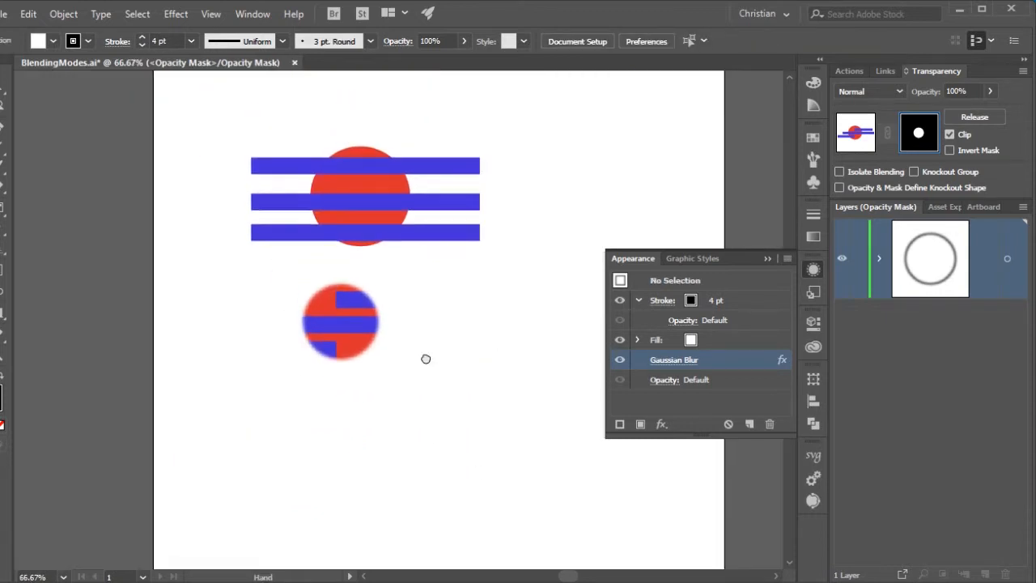
{"action": "key", "text": "v"}
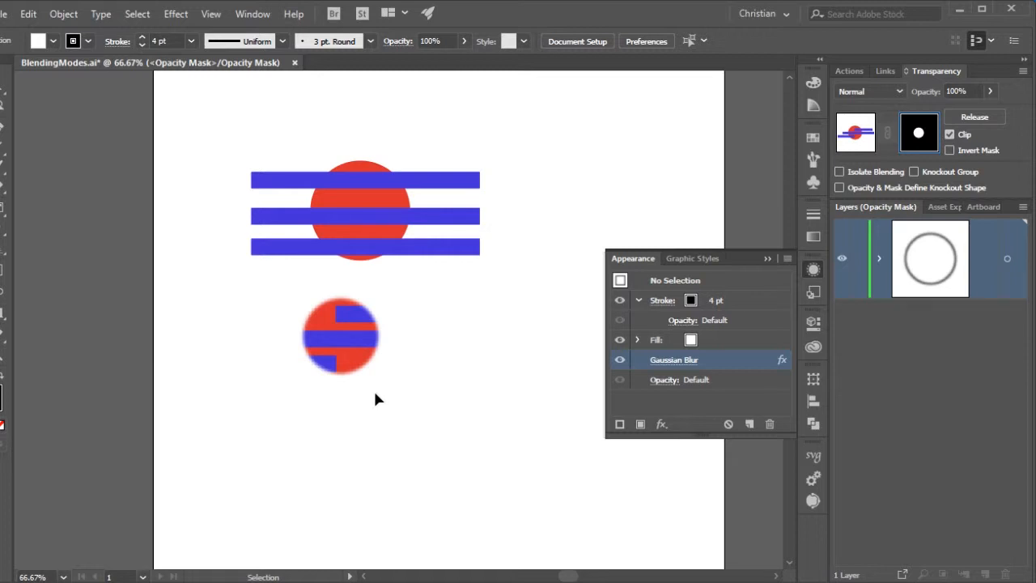
{"action": "key", "text": "a"}
{"action": "left_click", "coordinate": [397, 339]}
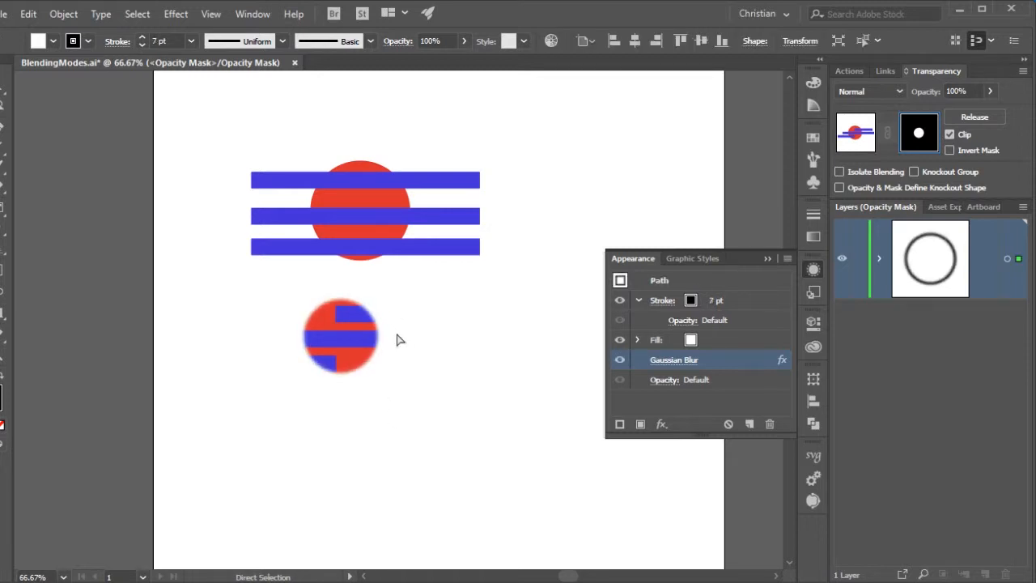
{"action": "key", "text": "Up"}
{"action": "key", "text": "Up"}
{"action": "key", "text": "Up"}
{"action": "key", "text": "Up"}
{"action": "key", "text": "Up"}
{"action": "key", "text": "Up"}
{"action": "key", "text": "Up"}
{"action": "key", "text": "Up"}
{"action": "key", "text": "Up"}
{"action": "key", "text": "Up"}
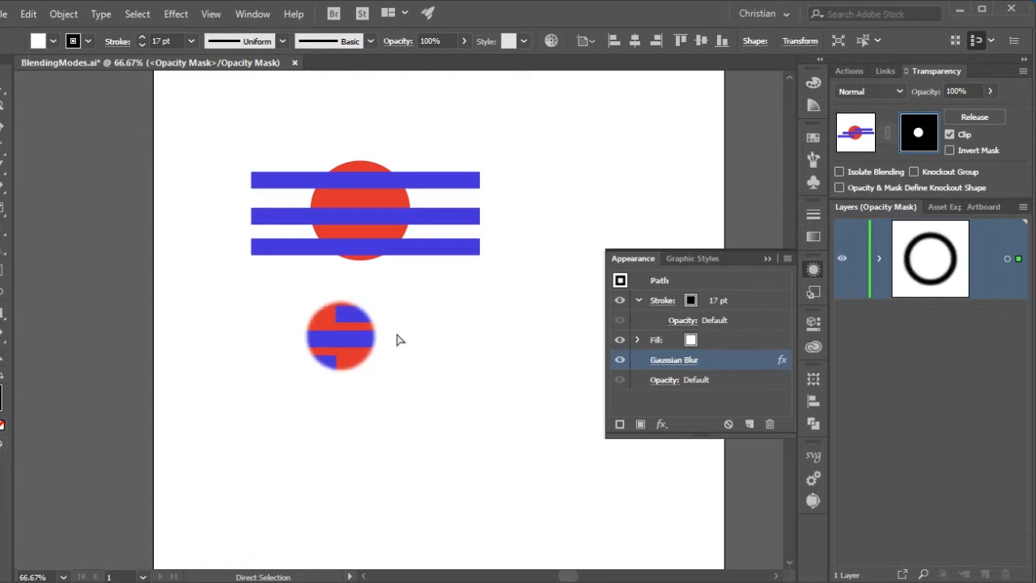
{"action": "key", "text": "Up"}
Step: Delete the circle from the opacity mask, return to editing the normal artwork and clear the selection
{"action": "key", "text": "v"}
{"action": "key", "text": "Delete"}
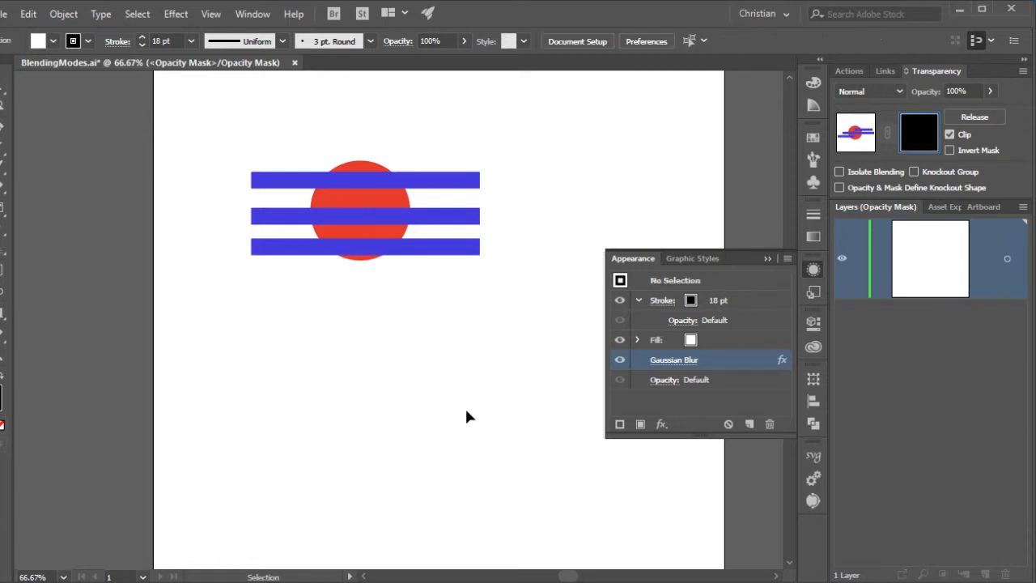
{"action": "scroll", "coordinate": [421, 381], "scroll_direction": "up", "scroll_amount": 2}
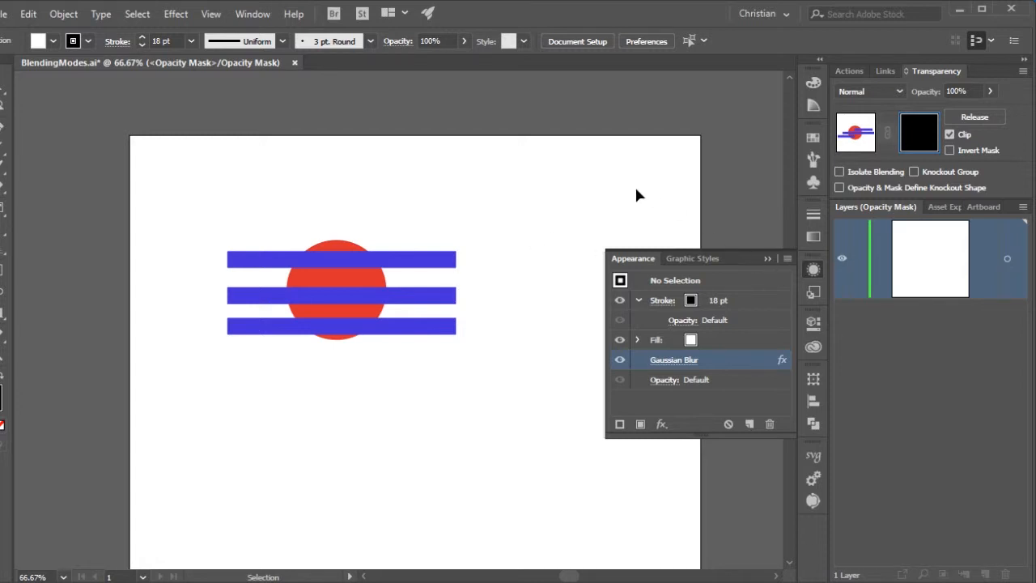
{"action": "left_click", "coordinate": [768, 258]}
{"action": "left_click", "coordinate": [856, 136]}
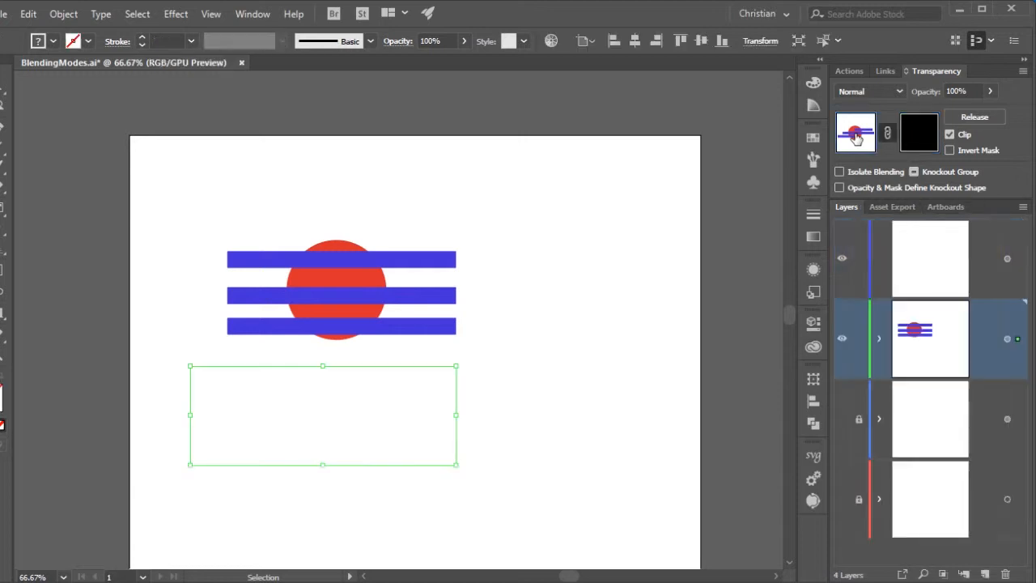
{"action": "left_click", "coordinate": [691, 244]}
Step: Duplicate the upper red circle in place in front of the blue bars and scale the copy down slightly around its center
{"action": "left_click", "coordinate": [340, 284]}
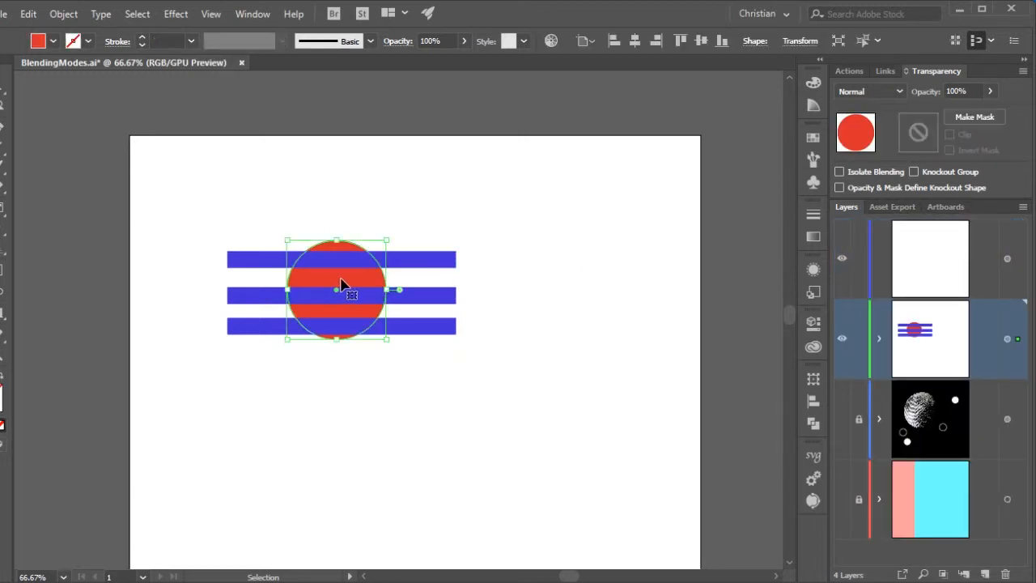
{"action": "key", "text": "a"}
{"action": "key", "text": "v"}
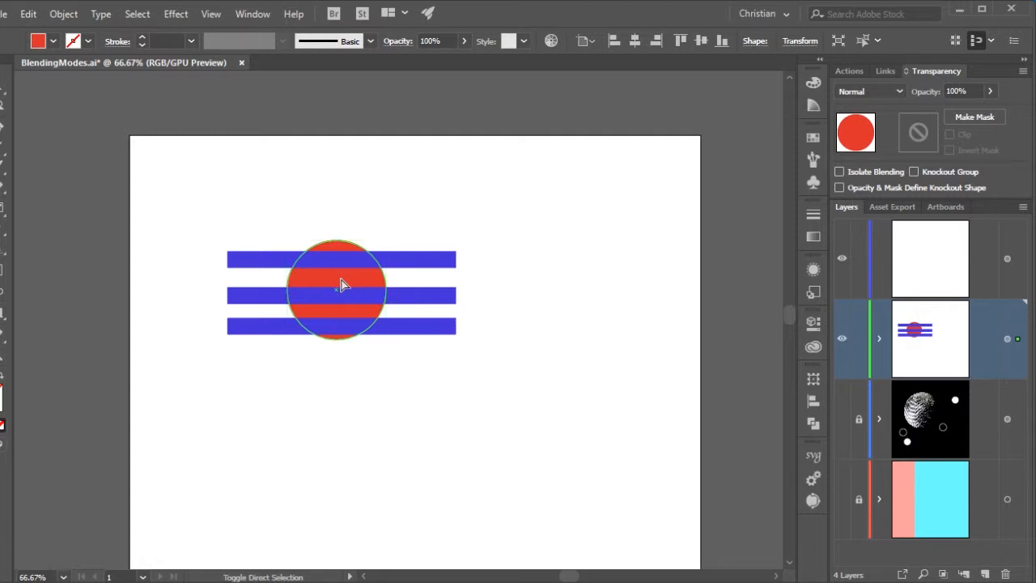
{"action": "key", "text": "ctrl+shift+bracketright"}
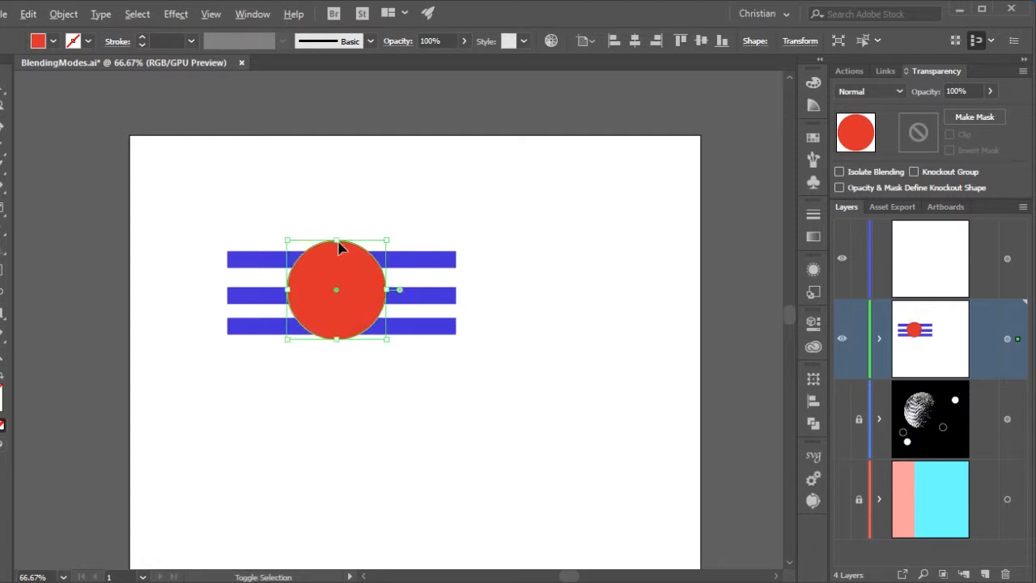
{"action": "left_click", "coordinate": [343, 250], "text": "shift"}
{"action": "left_click", "coordinate": [342, 285]}
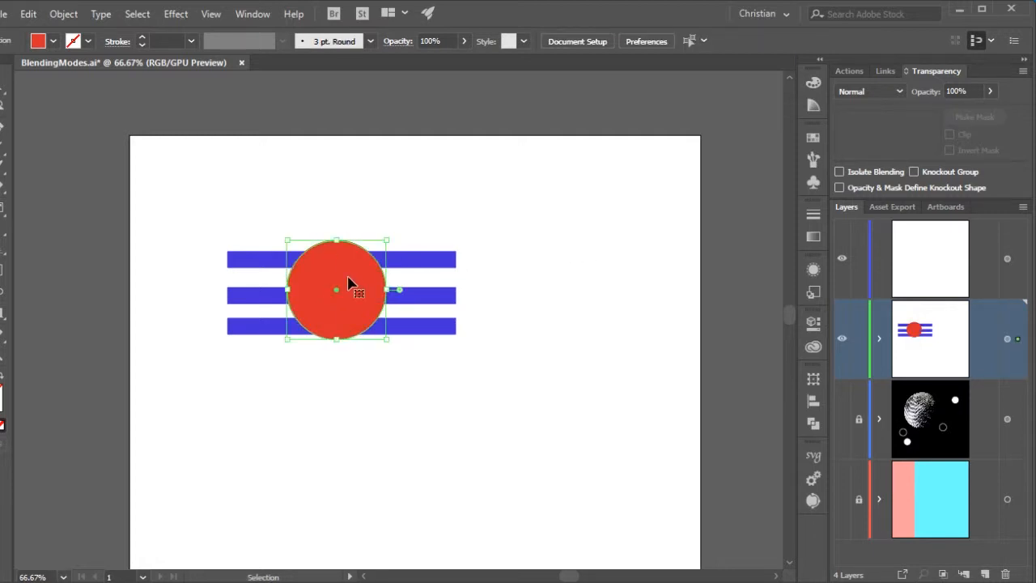
{"action": "left_click_drag", "start_coordinate": [340, 237], "coordinate": [339, 248]}
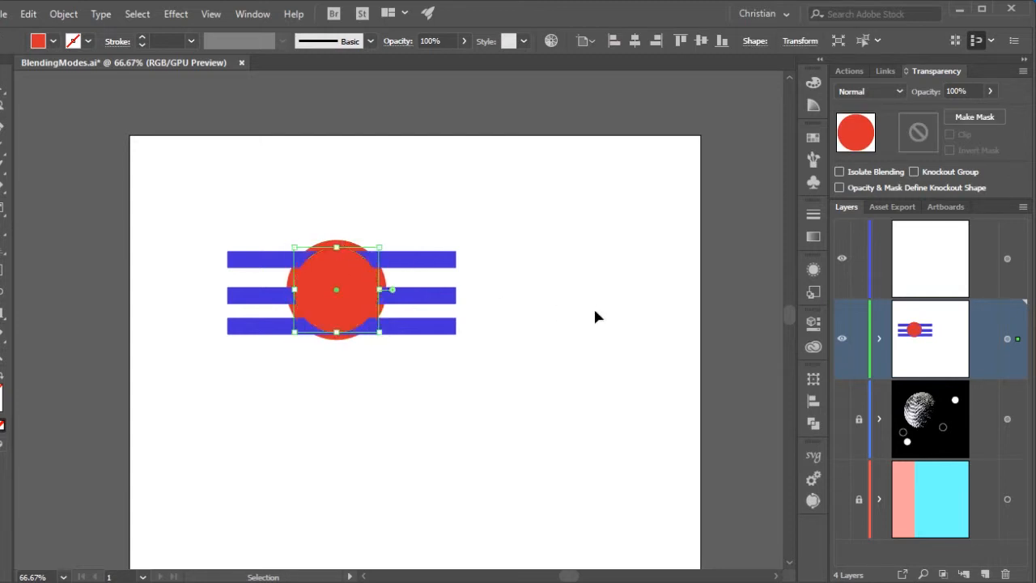
Step: Fill the smaller front circle with green 6ED830
{"action": "double_click", "coordinate": [1, 401]}
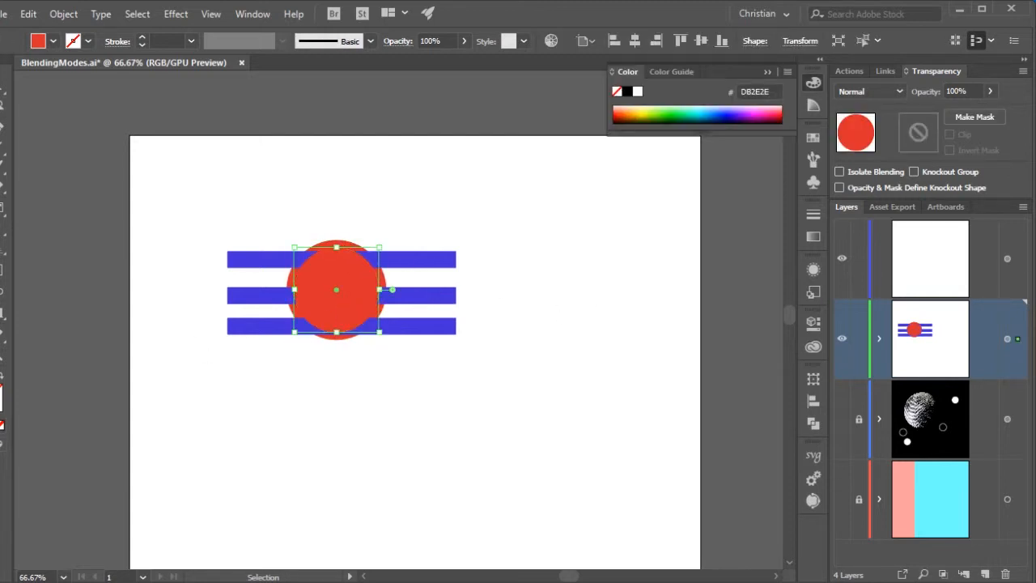
{"action": "left_click", "coordinate": [194, 204]}
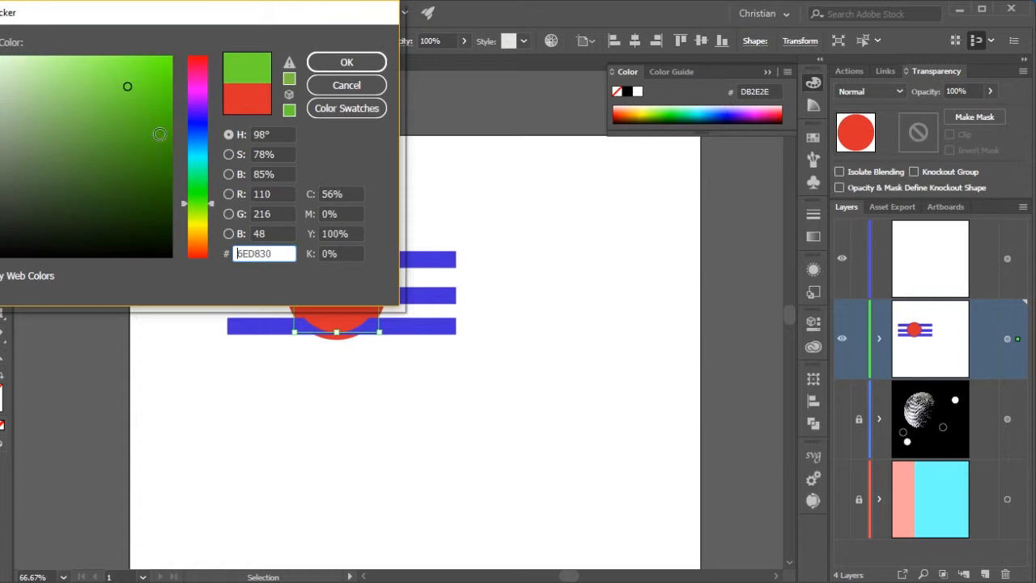
{"action": "left_click", "coordinate": [341, 86]}
{"action": "left_click", "coordinate": [465, 290]}
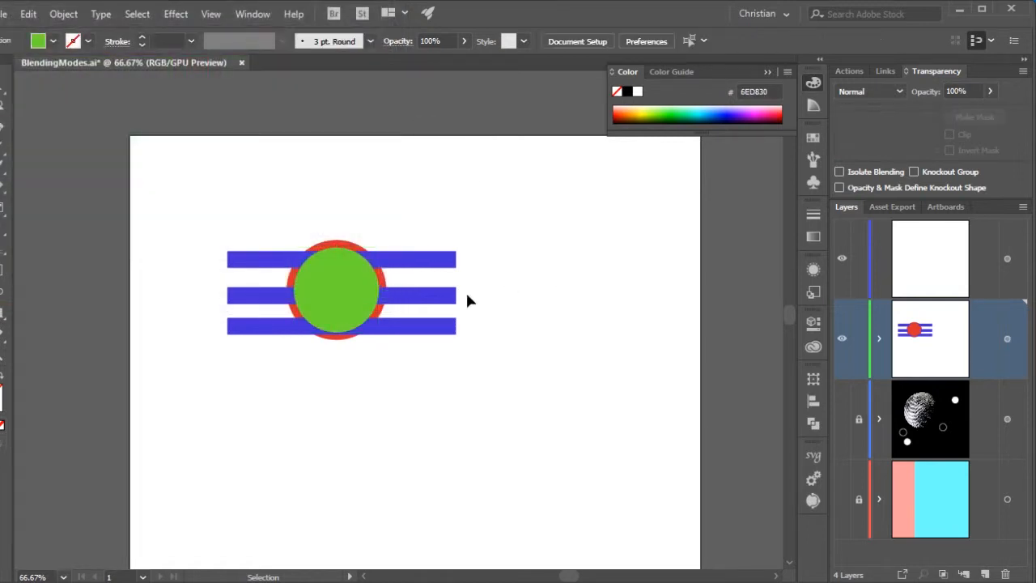
Step: Try clipping the red circle and blue bars with the green circle, undo the clipping mask and clear the selection
{"action": "left_click", "coordinate": [345, 294]}
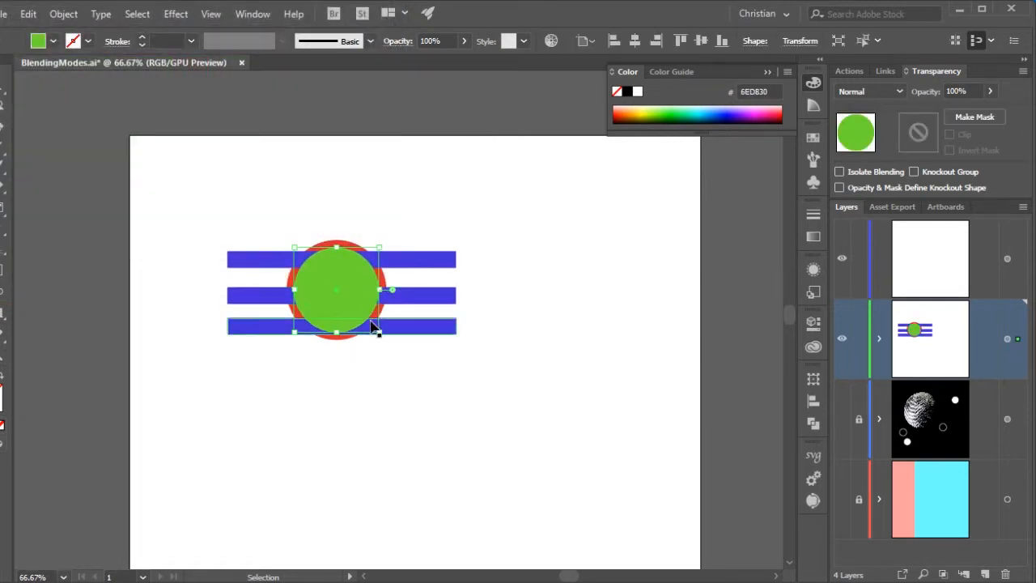
{"action": "left_click_drag", "start_coordinate": [250, 173], "coordinate": [459, 410]}
{"action": "right_click", "coordinate": [338, 322]}
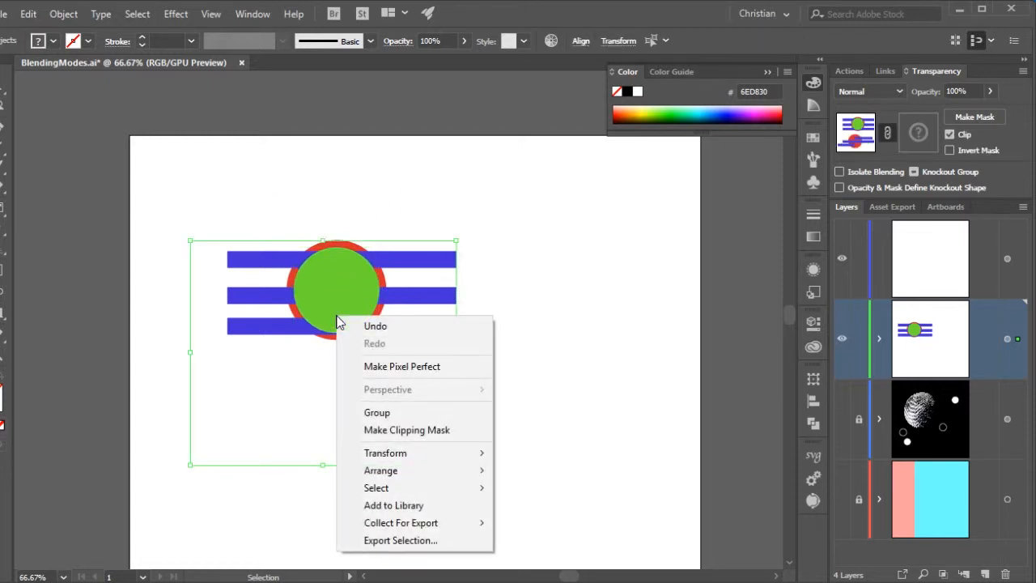
{"action": "left_click", "coordinate": [401, 430]}
{"action": "left_click", "coordinate": [456, 370]}
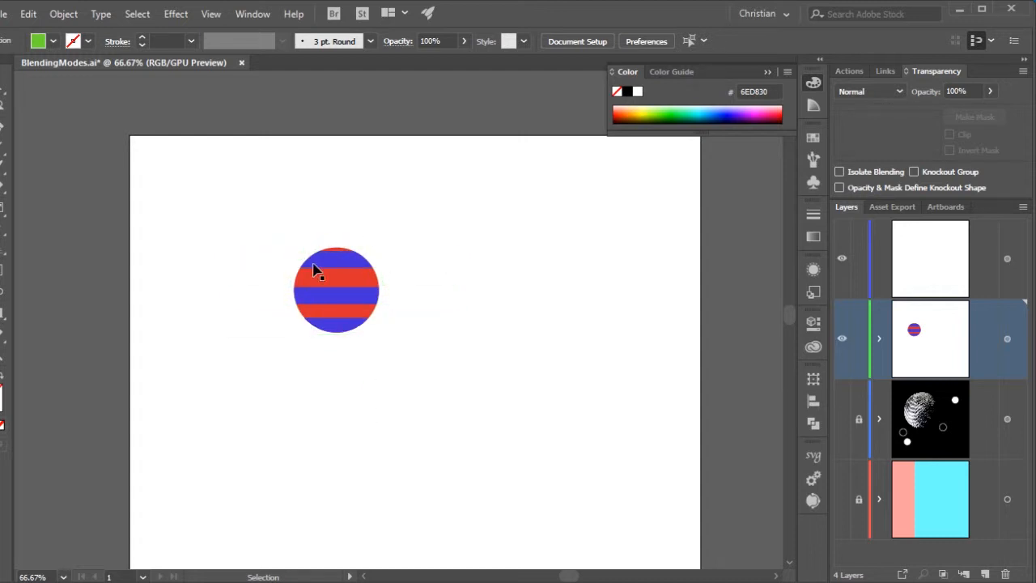
{"action": "key", "text": "a"}
{"action": "key", "text": "ctrl+z"}
{"action": "key", "text": "v"}
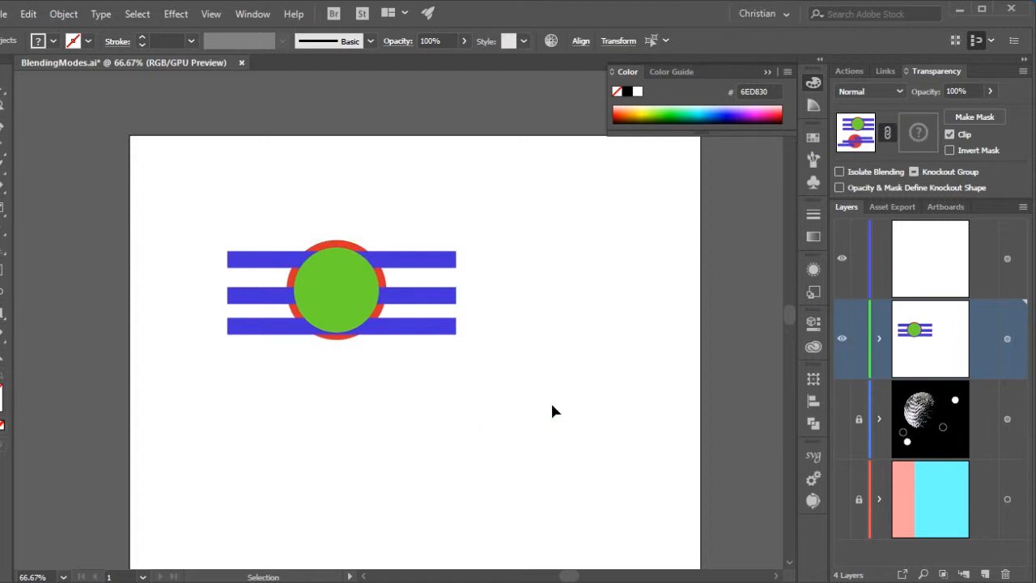
{"action": "left_click", "coordinate": [551, 404]}
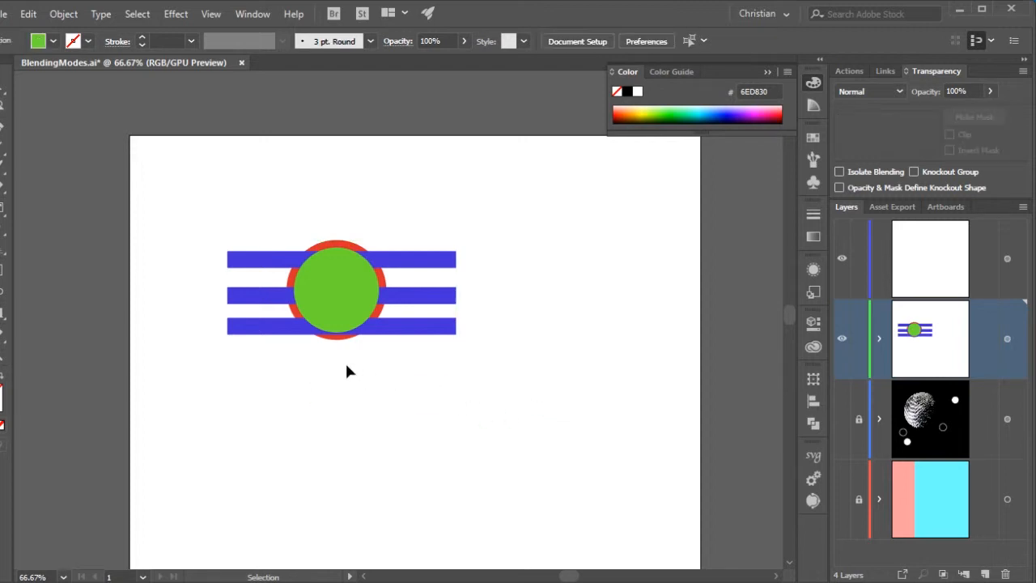
Step: Delete the invisible opacity-masked group below the green circle and bars
{"action": "left_click", "coordinate": [319, 306]}
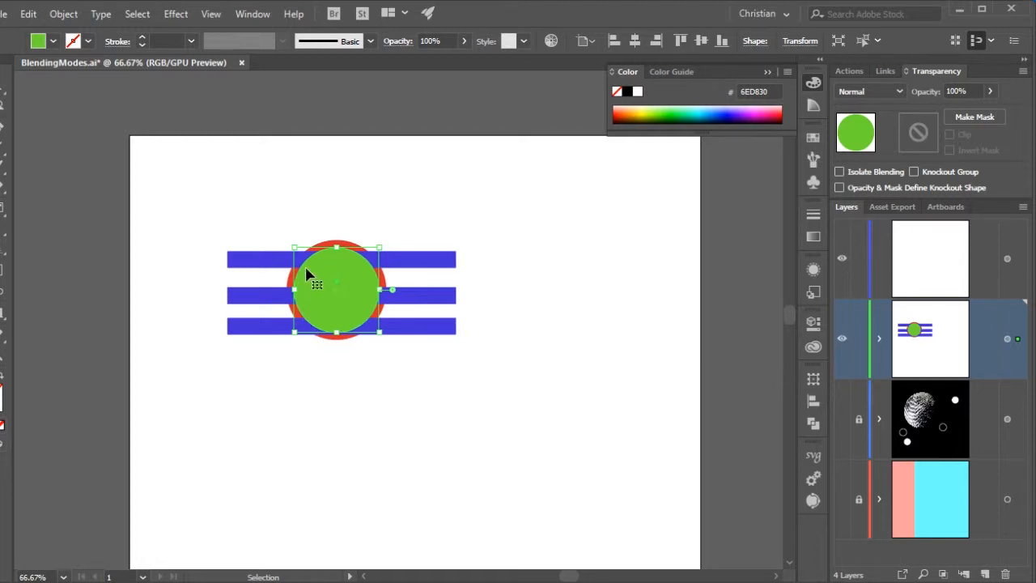
{"action": "left_click", "coordinate": [459, 438]}
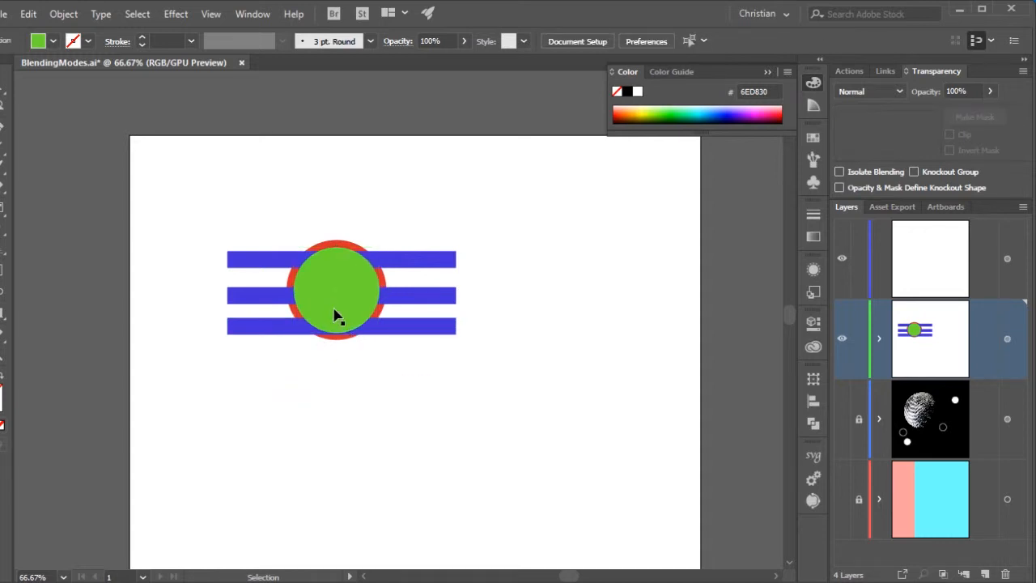
{"action": "left_click", "coordinate": [339, 399]}
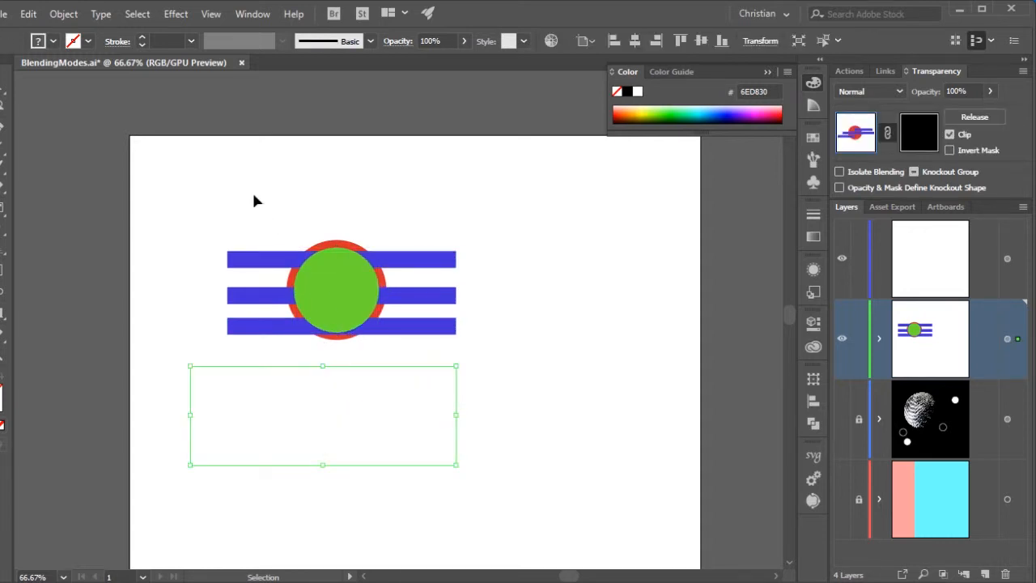
{"action": "left_click", "coordinate": [286, 356]}
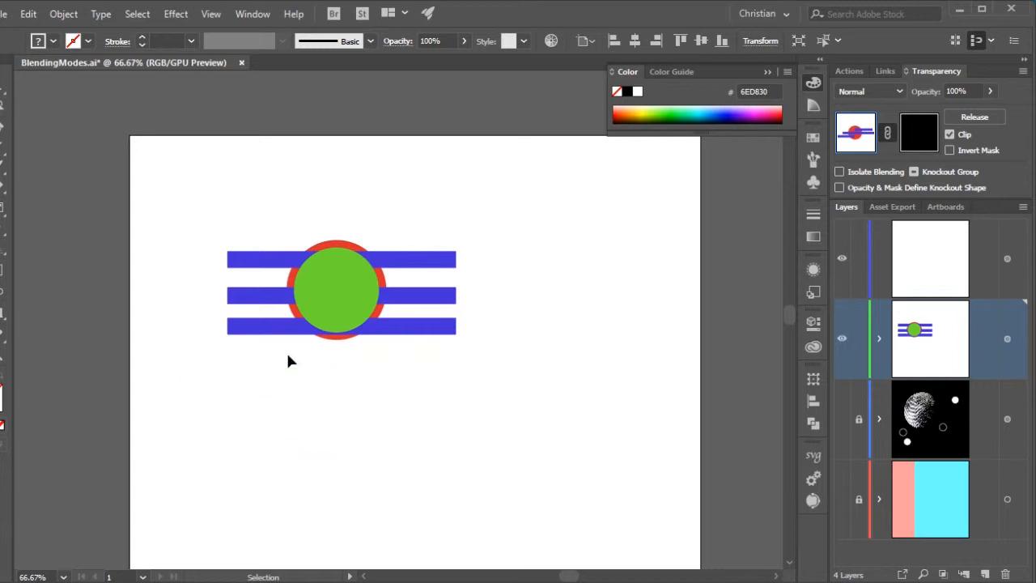
{"action": "key", "text": "Delete"}
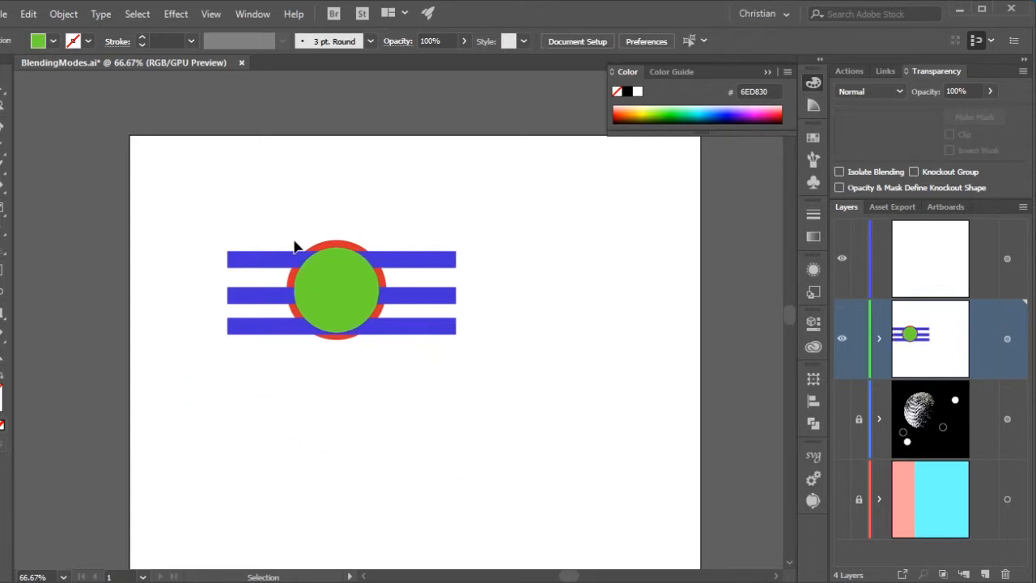
Step: Group the green circle, red circle and blue bars, and enable Knockout Group for the group
{"action": "left_click_drag", "start_coordinate": [235, 188], "coordinate": [465, 386]}
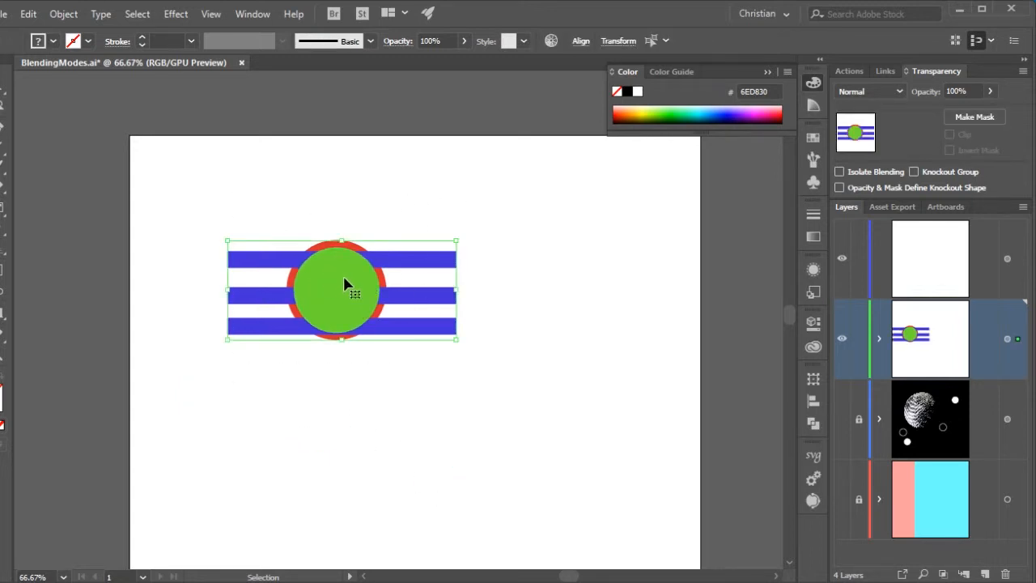
{"action": "key", "text": "a"}
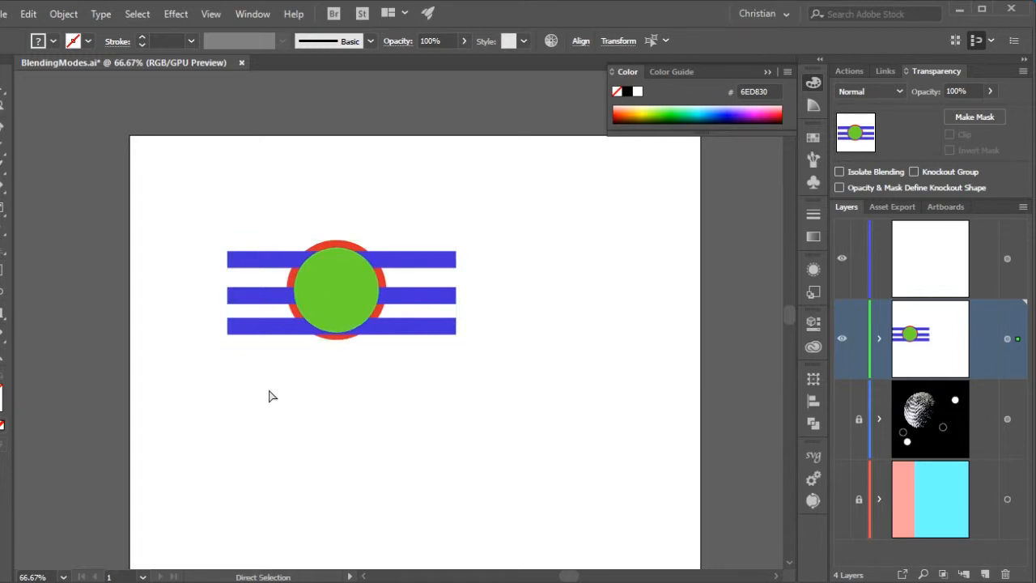
{"action": "key", "text": "v"}
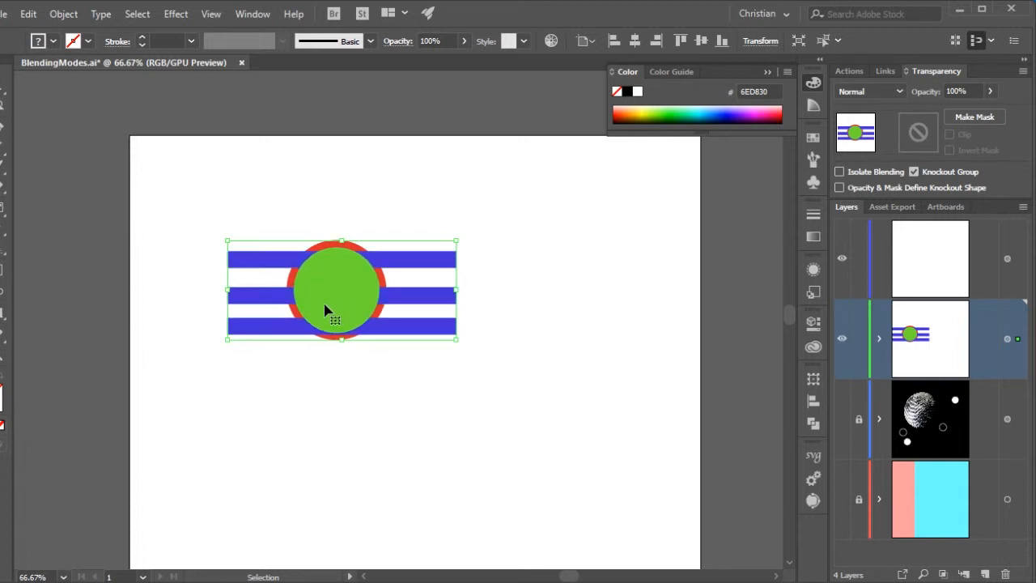
Step: Enter isolation mode for the knockout group and lower the green circle's opacity to 54%
{"action": "double_click", "coordinate": [340, 290]}
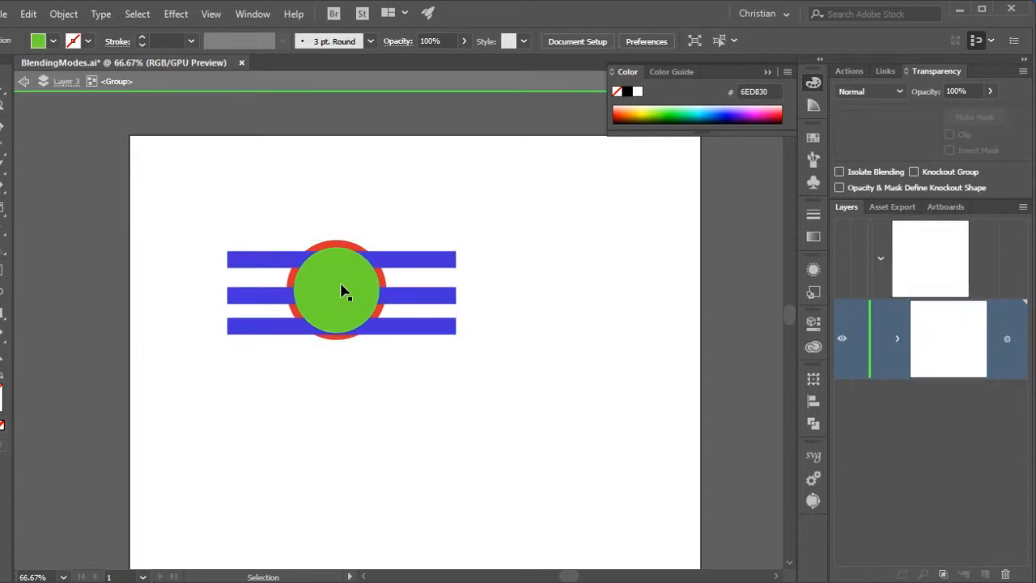
{"action": "left_click", "coordinate": [342, 290]}
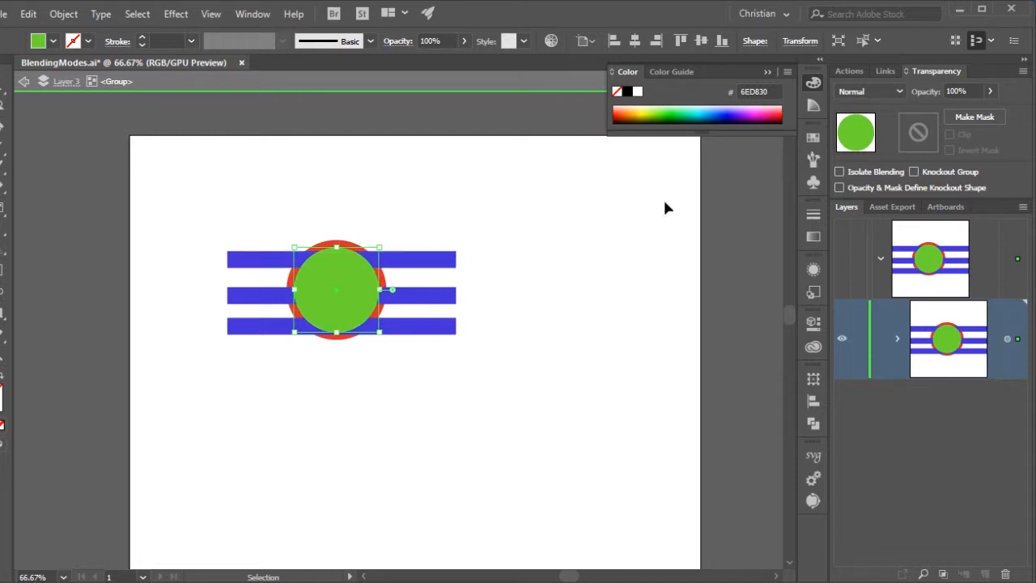
{"action": "left_click", "coordinate": [989, 91]}
{"action": "left_click", "coordinate": [960, 110]}
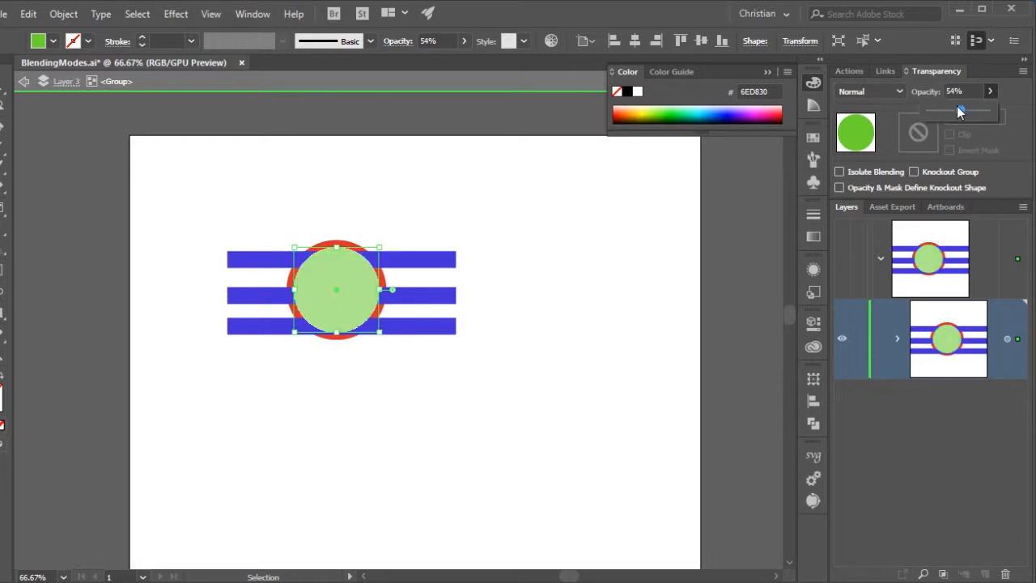
{"action": "left_click", "coordinate": [555, 238]}
Step: Set the front circle's opacity to 0% inside the isolated knockout group
{"action": "scroll", "coordinate": [358, 278], "scroll_direction": "up", "scroll_amount": 4}
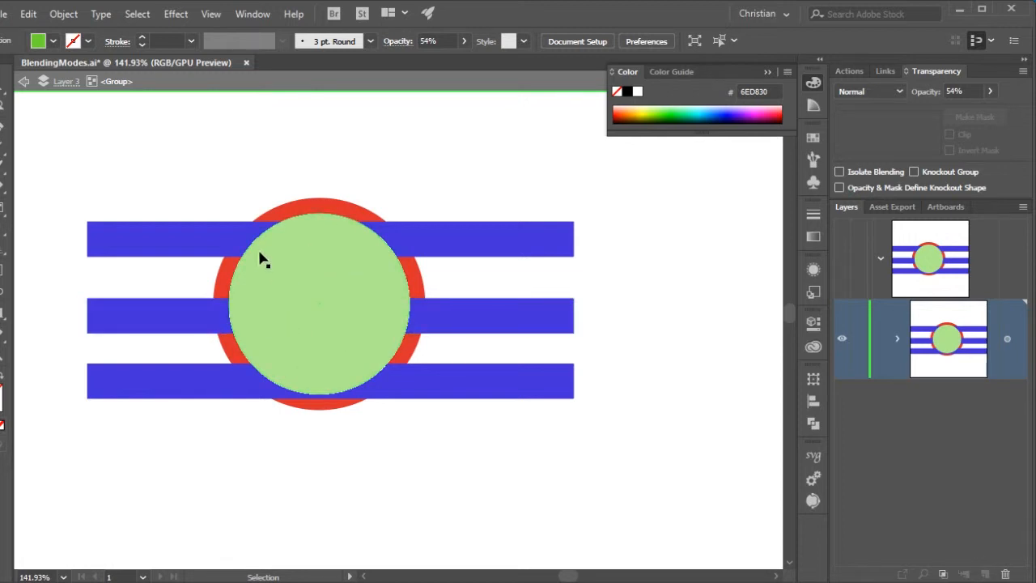
{"action": "scroll", "coordinate": [567, 244], "scroll_direction": "down", "scroll_amount": 3}
{"action": "scroll", "coordinate": [485, 251], "scroll_direction": "up", "scroll_amount": 2}
{"action": "left_click", "coordinate": [434, 287]}
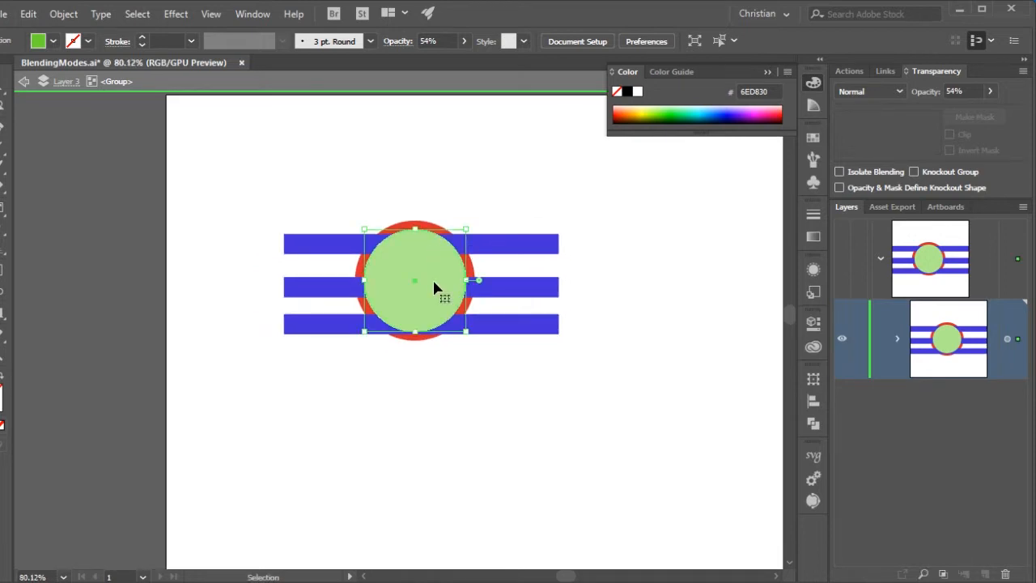
{"action": "left_click", "coordinate": [989, 92]}
{"action": "left_click_drag", "start_coordinate": [954, 111], "coordinate": [912, 114]}
{"action": "left_click", "coordinate": [509, 307]}
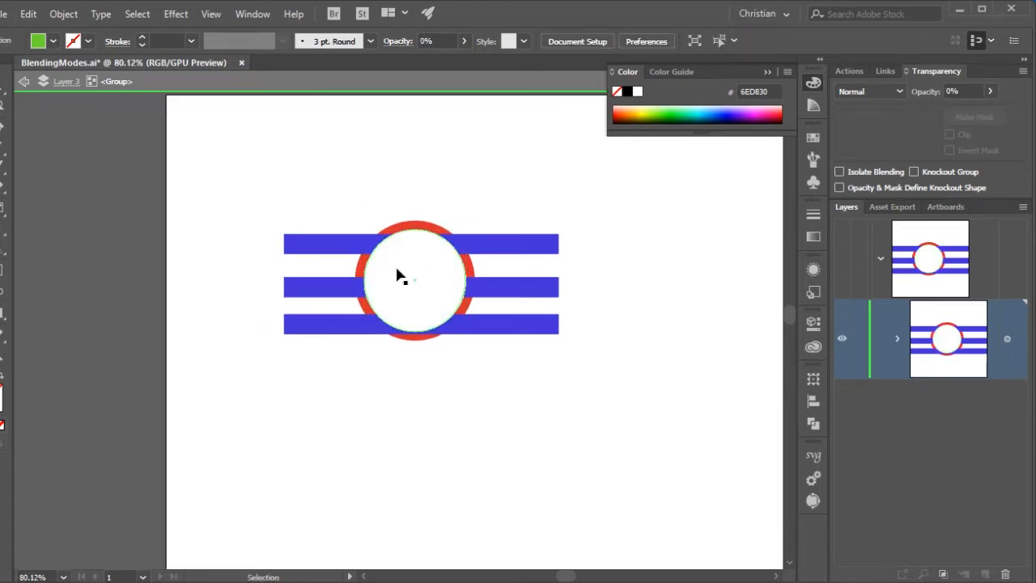
Step: Move the circles and bars partly off the artboard and return them to the artboard
{"action": "left_click_drag", "start_coordinate": [620, 356], "coordinate": [569, 370]}
{"action": "left_click_drag", "start_coordinate": [630, 392], "coordinate": [613, 392]}
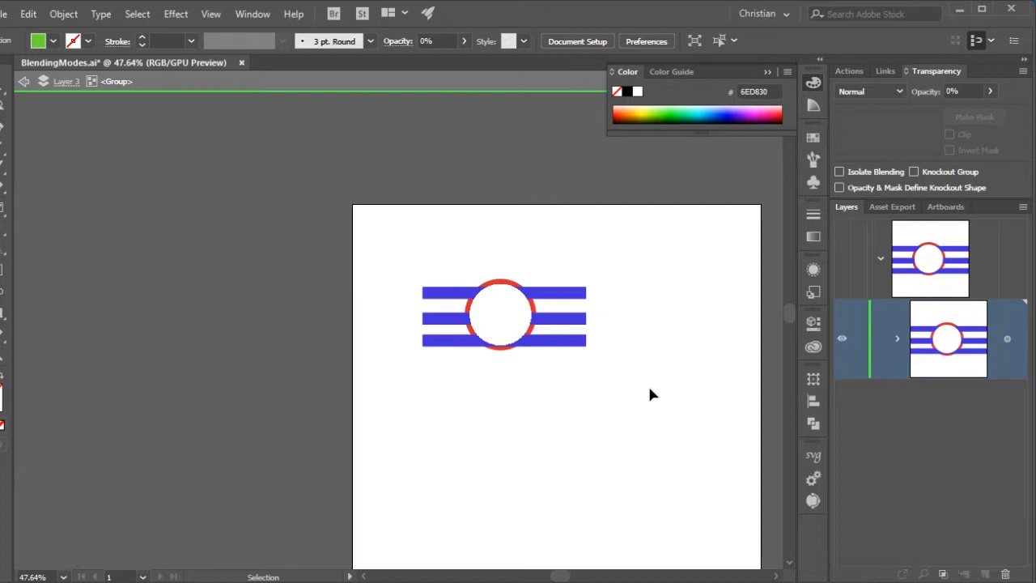
{"action": "left_click", "coordinate": [525, 304]}
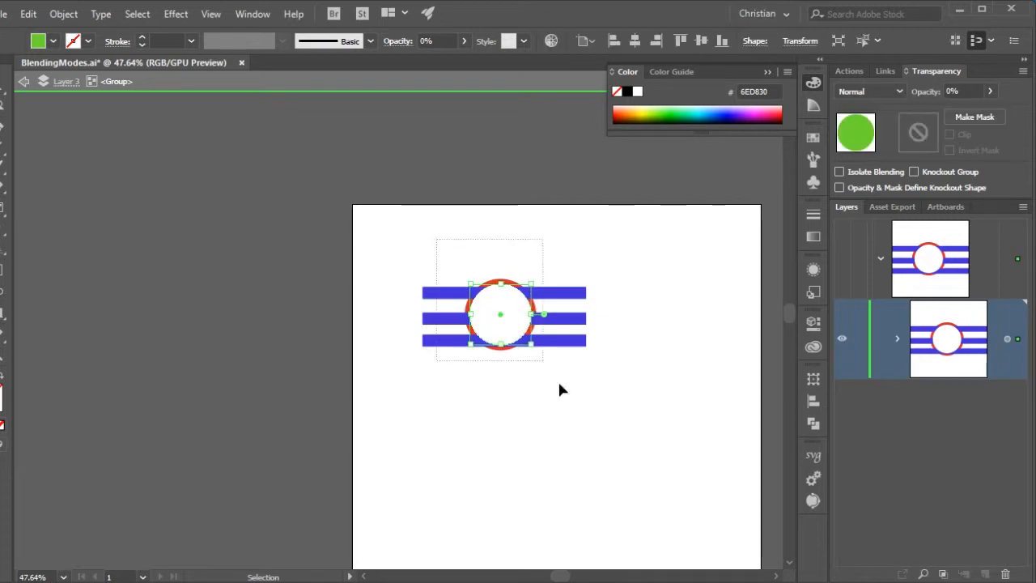
{"action": "left_click_drag", "start_coordinate": [526, 324], "coordinate": [320, 316]}
{"action": "left_click", "coordinate": [404, 407]}
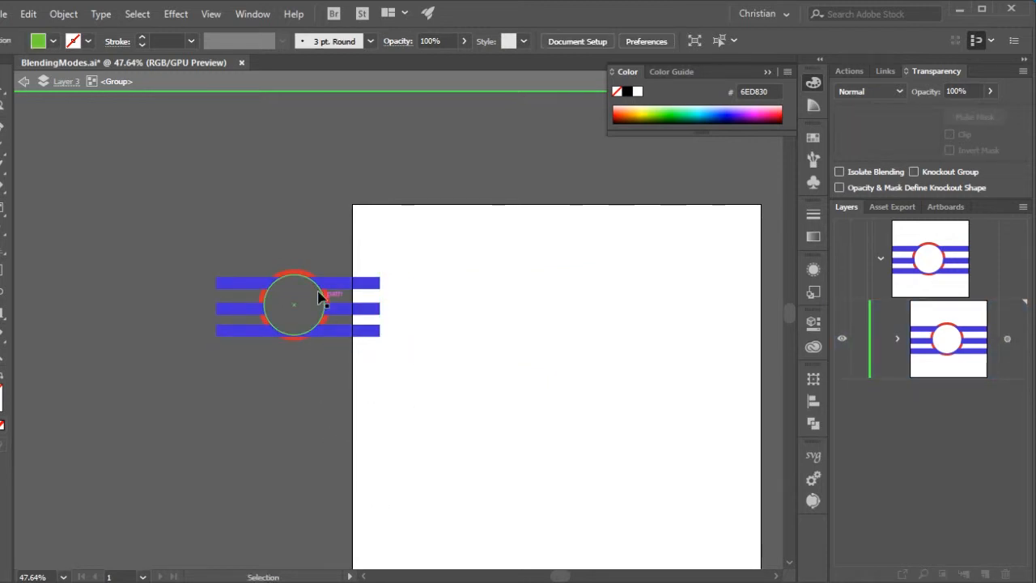
{"action": "left_click", "coordinate": [320, 298]}
{"action": "left_click_drag", "start_coordinate": [324, 301], "coordinate": [565, 322]}
{"action": "left_click", "coordinate": [629, 451]}
{"action": "left_click_drag", "start_coordinate": [628, 450], "coordinate": [469, 412]}
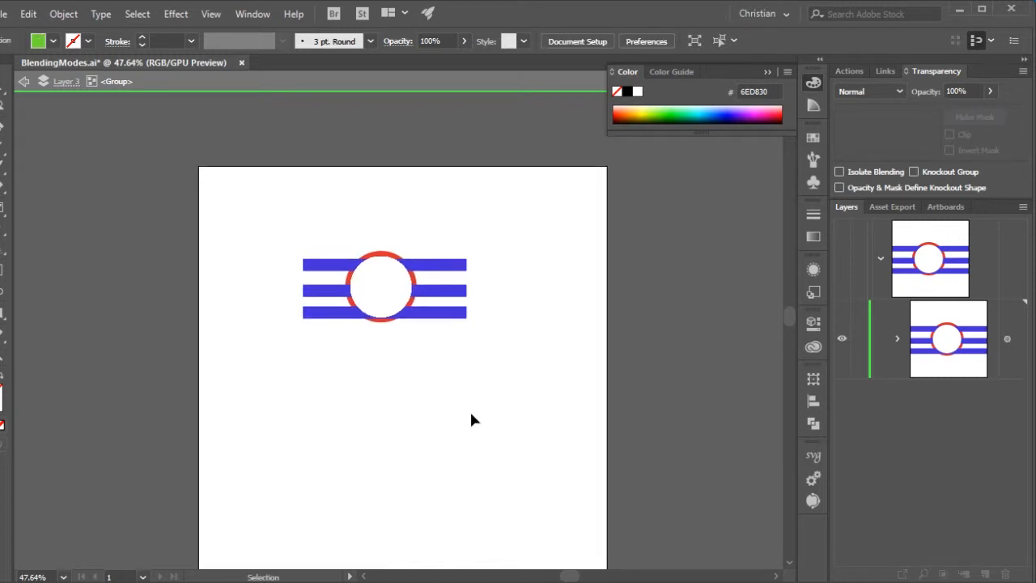
Step: Draw a tall green rectangle over the left half of the artwork inside the group and send it to the back
{"action": "key", "text": "m"}
{"action": "left_click_drag", "start_coordinate": [240, 204], "coordinate": [385, 411]}
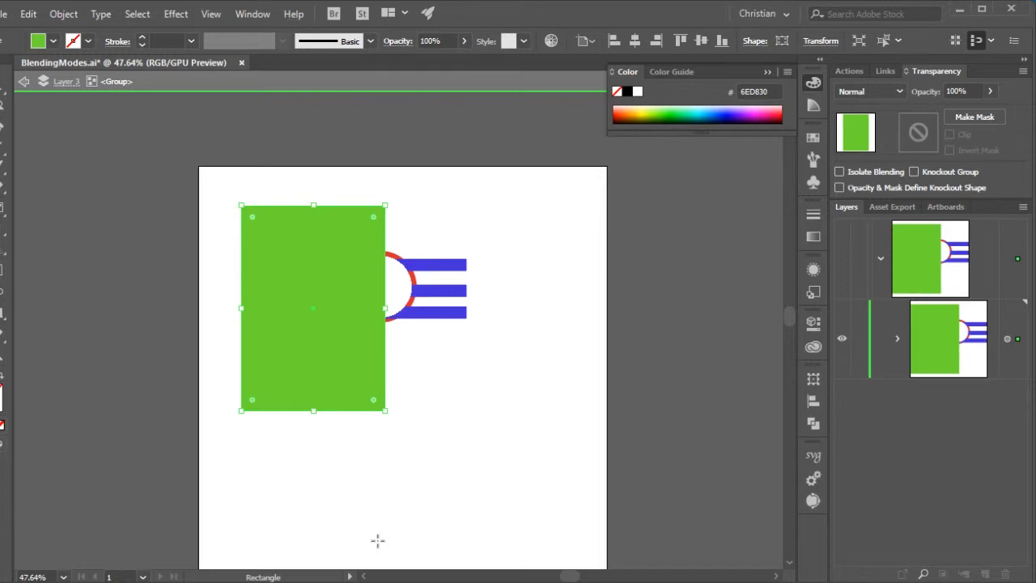
{"action": "key", "text": "ctrl+shift+bracketleft"}
{"action": "key", "text": "v"}
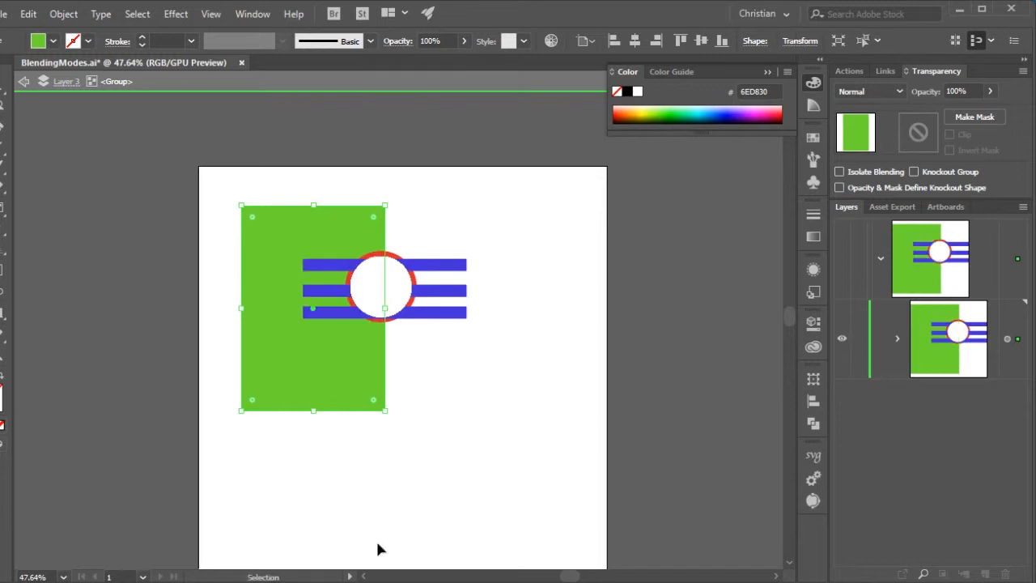
Step: Cut the green rectangle out of the isolated group and leave isolation mode
{"action": "left_click", "coordinate": [404, 328]}
{"action": "left_click", "coordinate": [405, 312]}
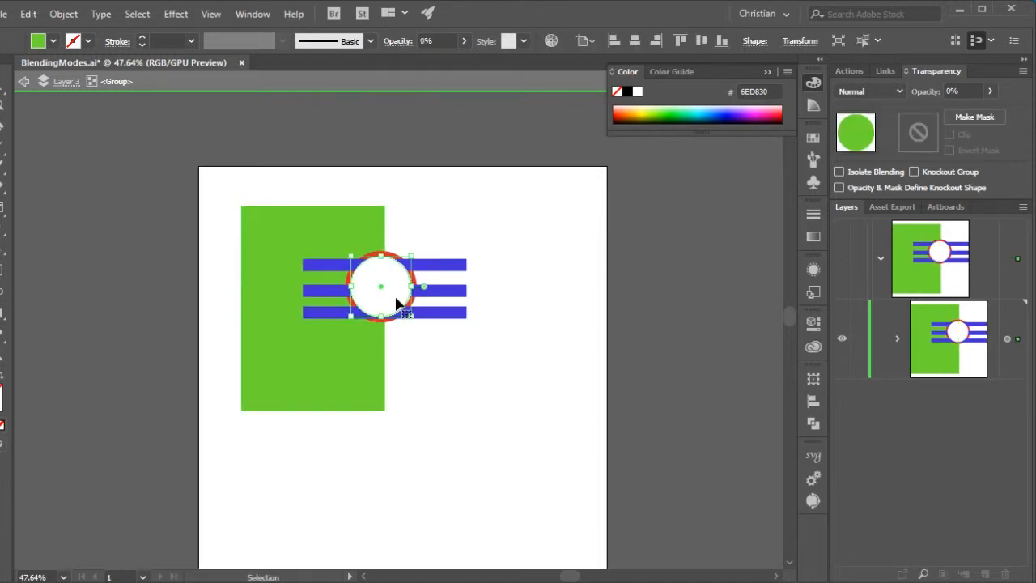
{"action": "left_click", "coordinate": [391, 383]}
{"action": "left_click", "coordinate": [359, 393]}
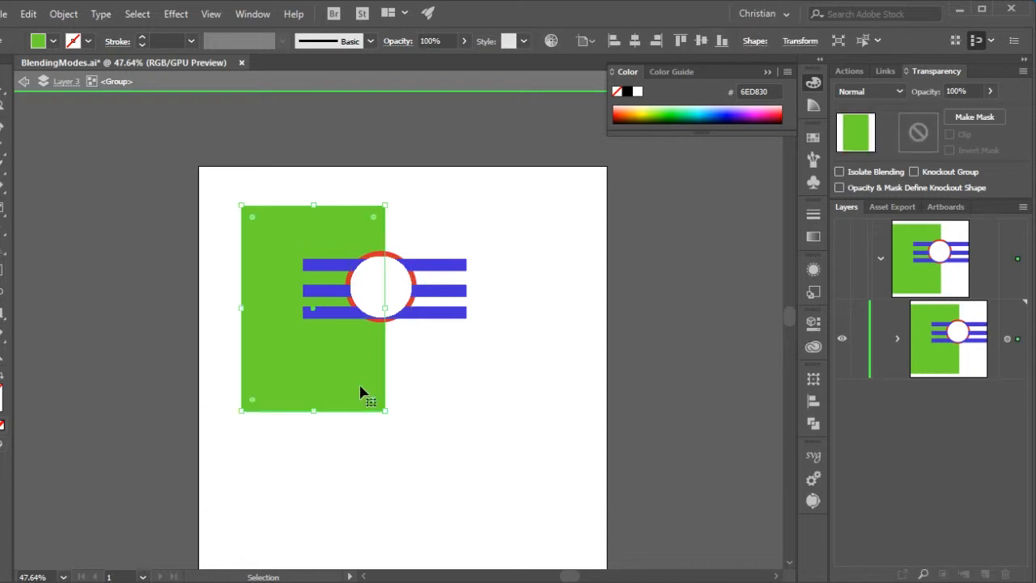
{"action": "mouse_move", "coordinate": [358, 393]}
{"action": "left_mouse_down"}
{"action": "mouse_move", "coordinate": [305, 405]}
{"action": "mouse_move", "coordinate": [359, 409]}
{"action": "left_mouse_up"}
{"action": "key", "text": "ctrl+x"}
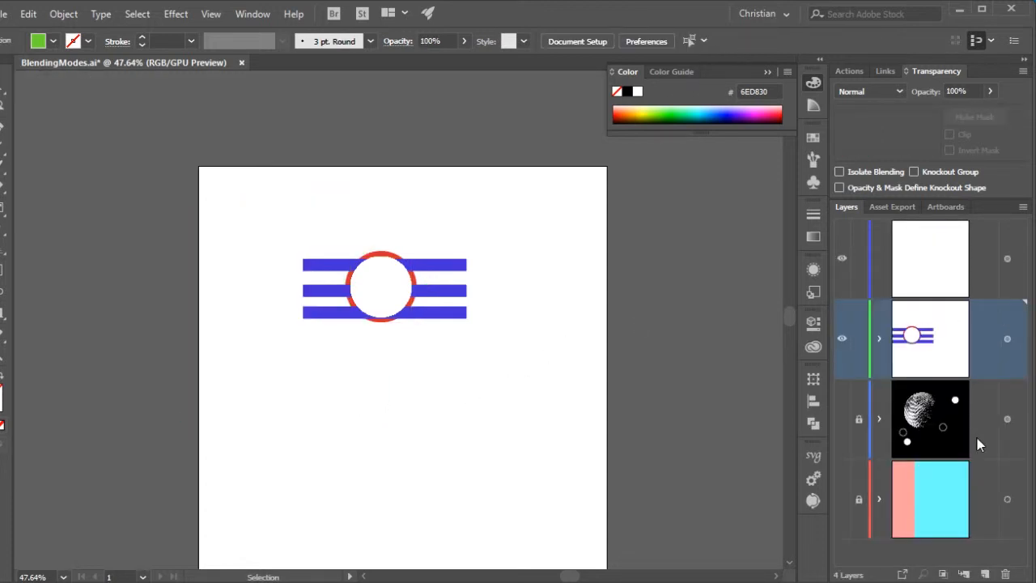
Step: Move the empty layer below the circle-and-bars layer and paste the green rectangle onto it, behind the artwork's left half
{"action": "left_click", "coordinate": [951, 275]}
{"action": "left_click_drag", "start_coordinate": [951, 275], "coordinate": [950, 361]}
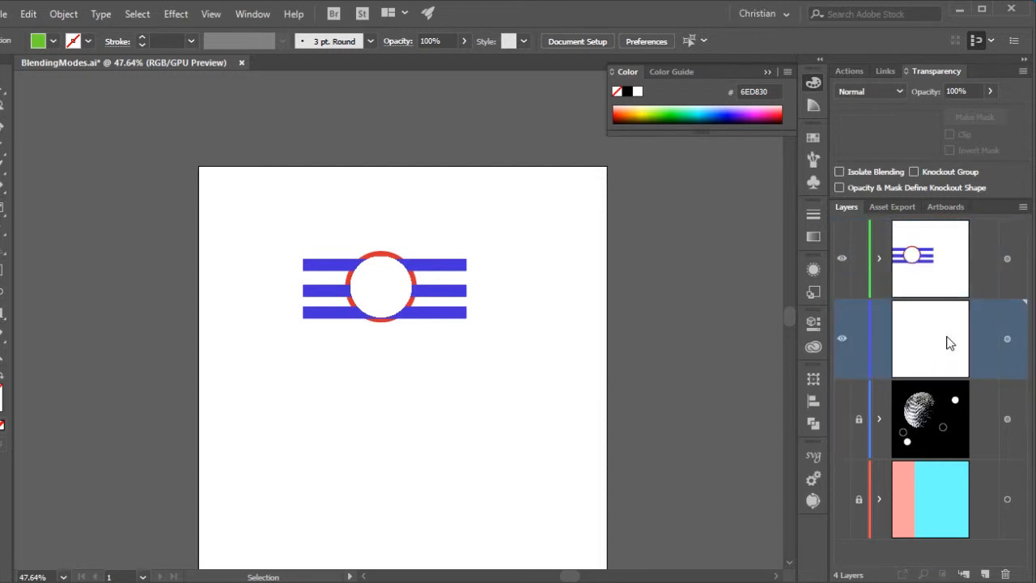
{"action": "key", "text": "ctrl+v"}
{"action": "left_click_drag", "start_coordinate": [404, 412], "coordinate": [324, 392]}
{"action": "left_click", "coordinate": [560, 431]}
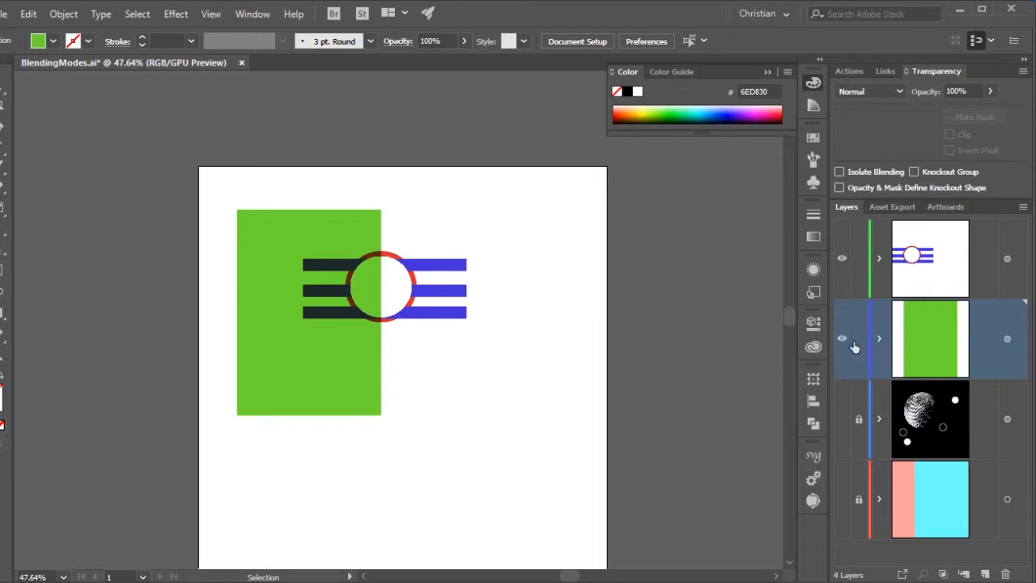
Step: Lock the green rectangle's layer and move the knockout group lower over the rectangle
{"action": "left_click", "coordinate": [451, 288]}
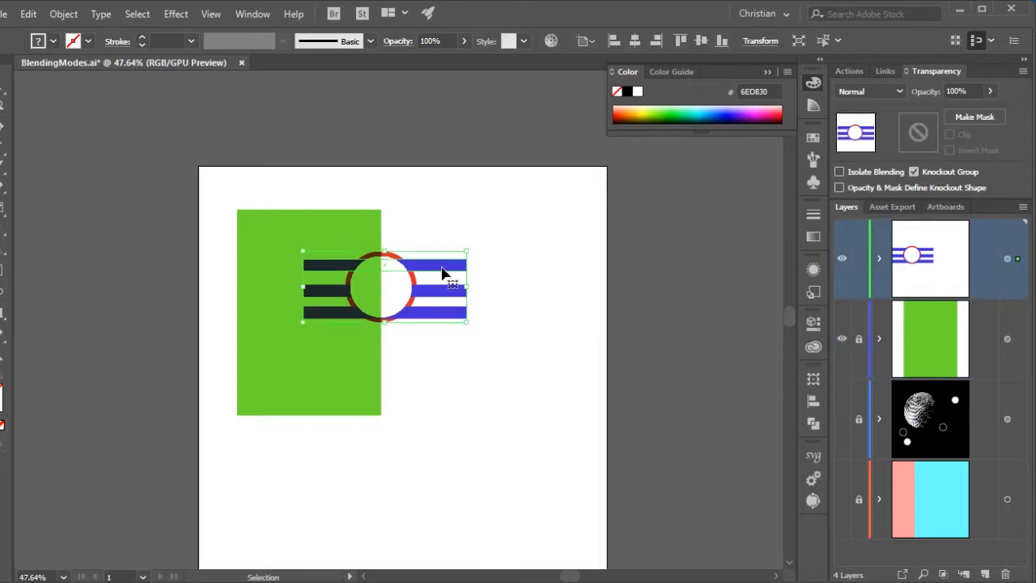
{"action": "double_click", "coordinate": [443, 275]}
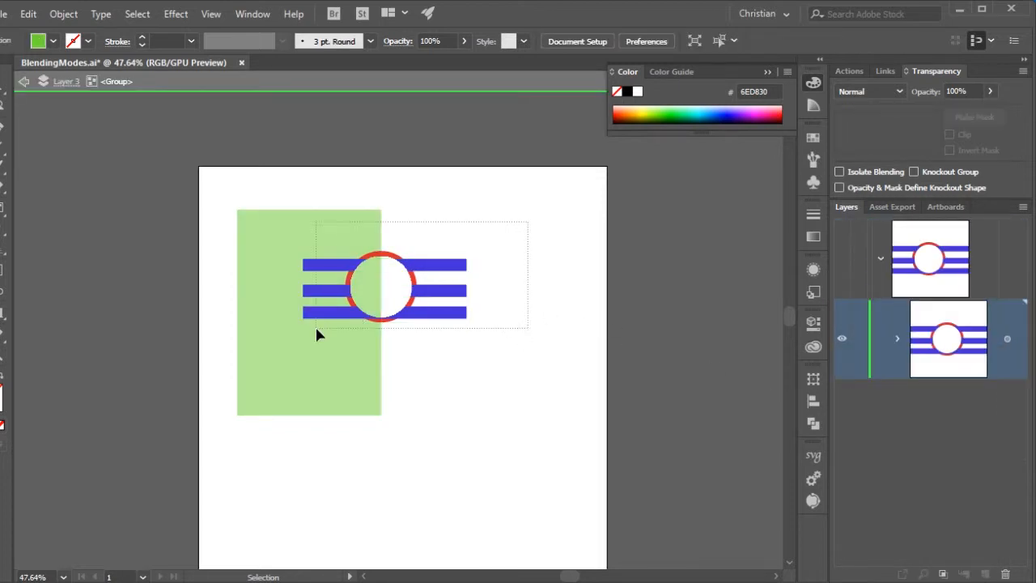
{"action": "double_click", "coordinate": [515, 331]}
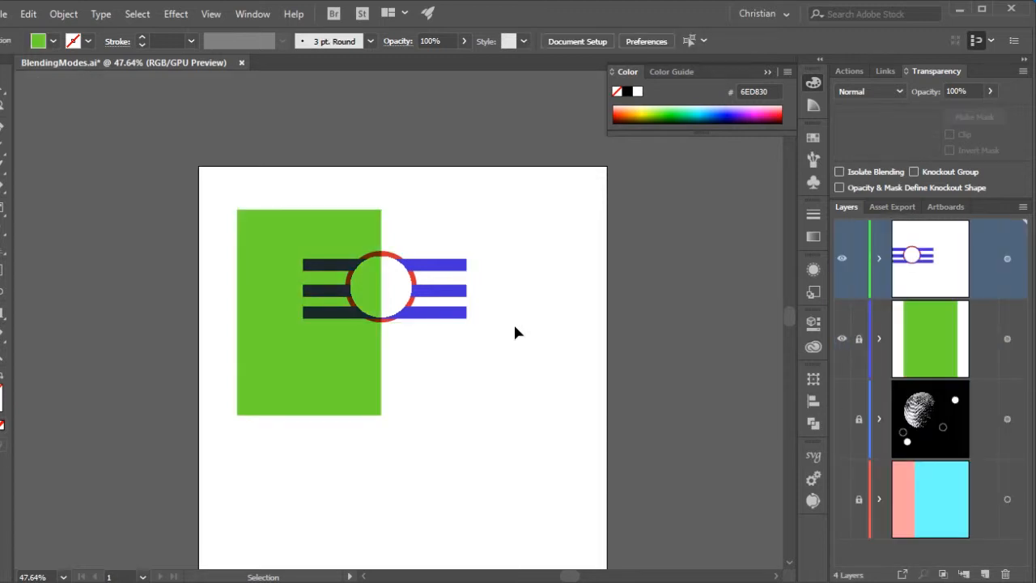
{"action": "left_click_drag", "start_coordinate": [413, 284], "coordinate": [406, 343]}
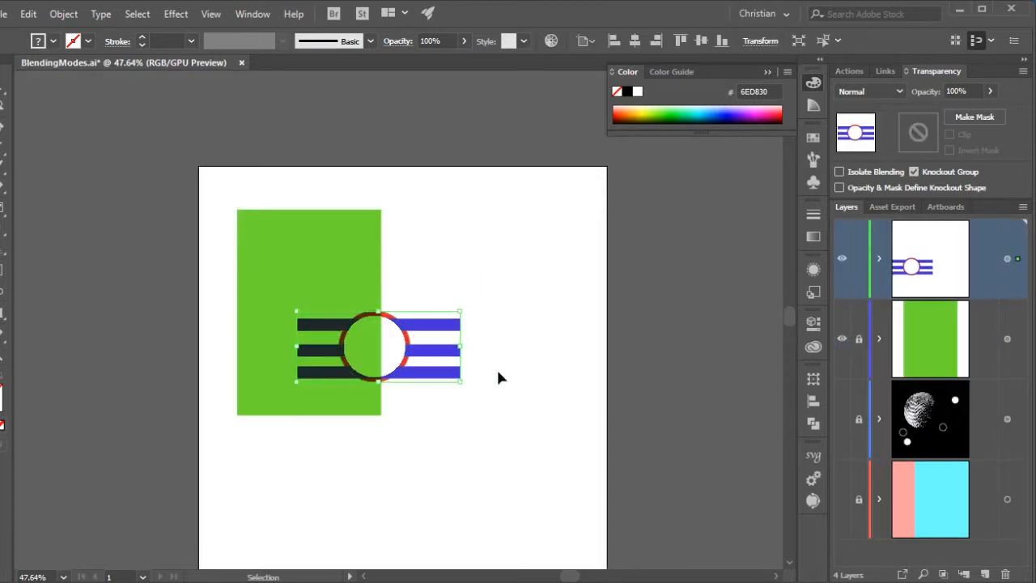
Step: Set the circle-and-bars layer's blending mode to Normal
{"action": "left_click", "coordinate": [1007, 261]}
{"action": "left_click", "coordinate": [858, 92]}
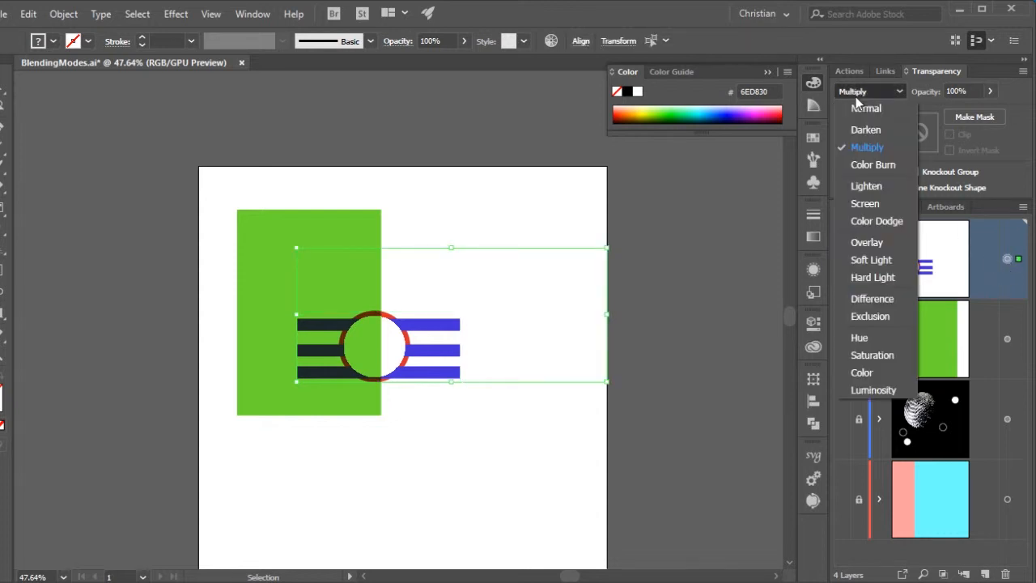
{"action": "left_click", "coordinate": [857, 106]}
{"action": "left_click", "coordinate": [480, 197]}
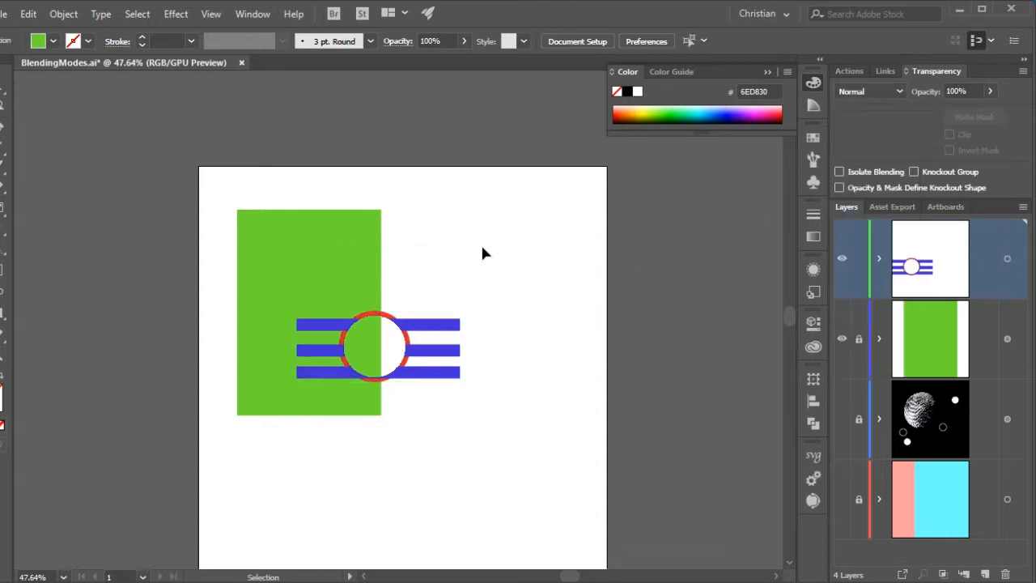
Step: Move the knockout group higher so its transparent circle straddles the green rectangle's edge
{"action": "left_click", "coordinate": [412, 350]}
{"action": "left_click_drag", "start_coordinate": [413, 352], "coordinate": [423, 308]}
{"action": "left_click", "coordinate": [544, 236]}
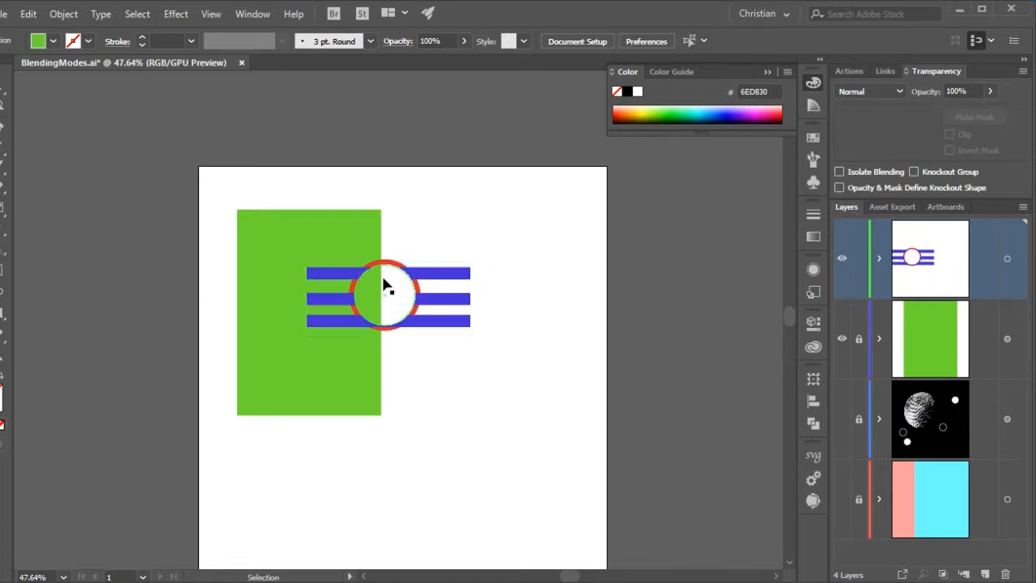
{"action": "mouse_move", "coordinate": [421, 294]}
{"action": "left_mouse_down"}
{"action": "mouse_move", "coordinate": [371, 364]}
{"action": "mouse_move", "coordinate": [356, 289]}
{"action": "mouse_move", "coordinate": [362, 216]}
{"action": "mouse_move", "coordinate": [409, 218]}
{"action": "mouse_move", "coordinate": [418, 285]}
{"action": "left_mouse_up"}
{"action": "left_click", "coordinate": [484, 303]}
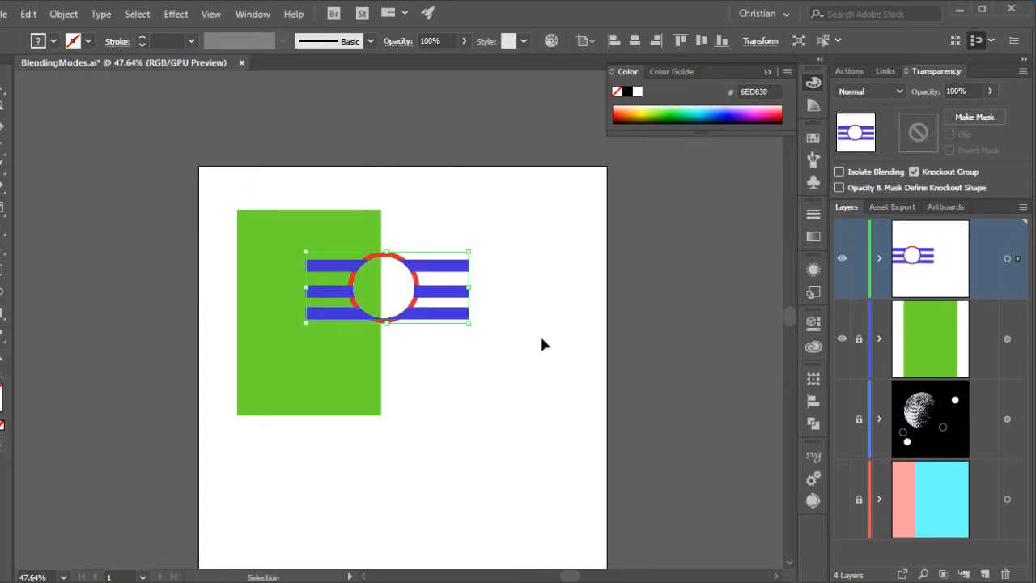
{"action": "left_click", "coordinate": [525, 307]}
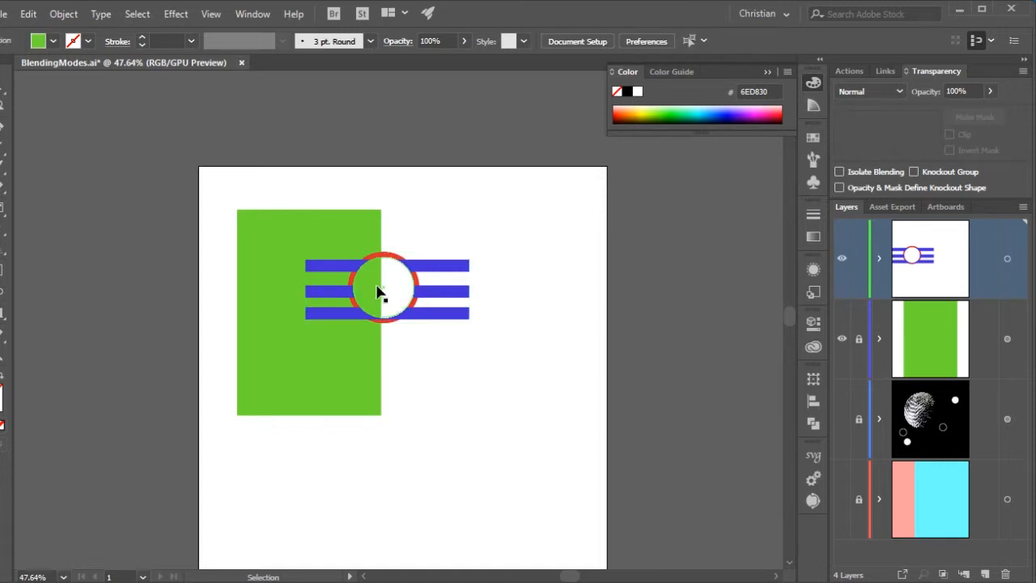
Step: Isolate the knockout group and move its transparent circle across the bars, first up and left, finally over their right half
{"action": "key", "text": "ctrl+space"}
{"action": "left_click_drag", "start_coordinate": [398, 306], "coordinate": [463, 263]}
{"action": "double_click", "coordinate": [455, 273]}
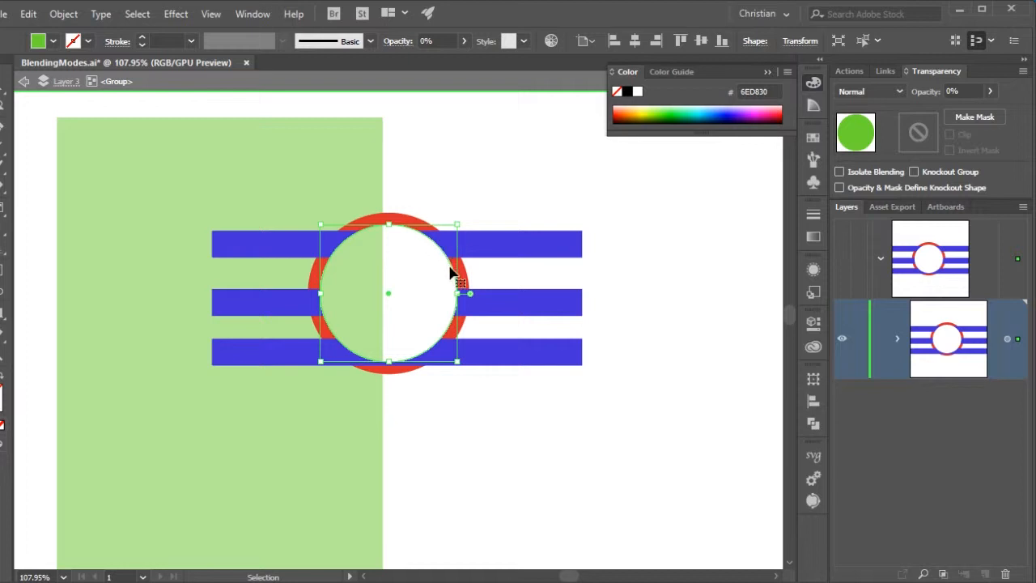
{"action": "left_click_drag", "start_coordinate": [453, 269], "coordinate": [404, 246]}
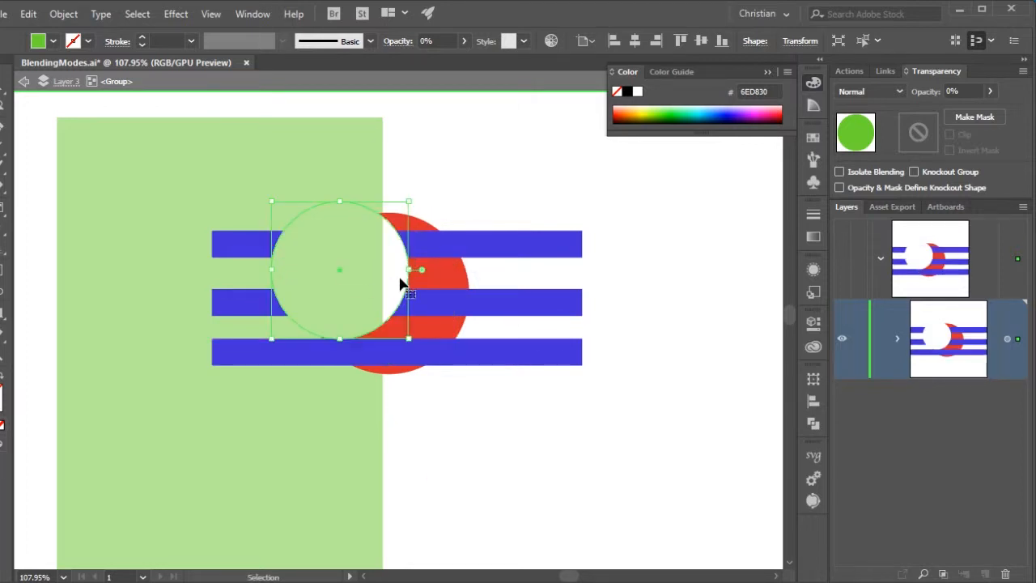
{"action": "left_click", "coordinate": [473, 462]}
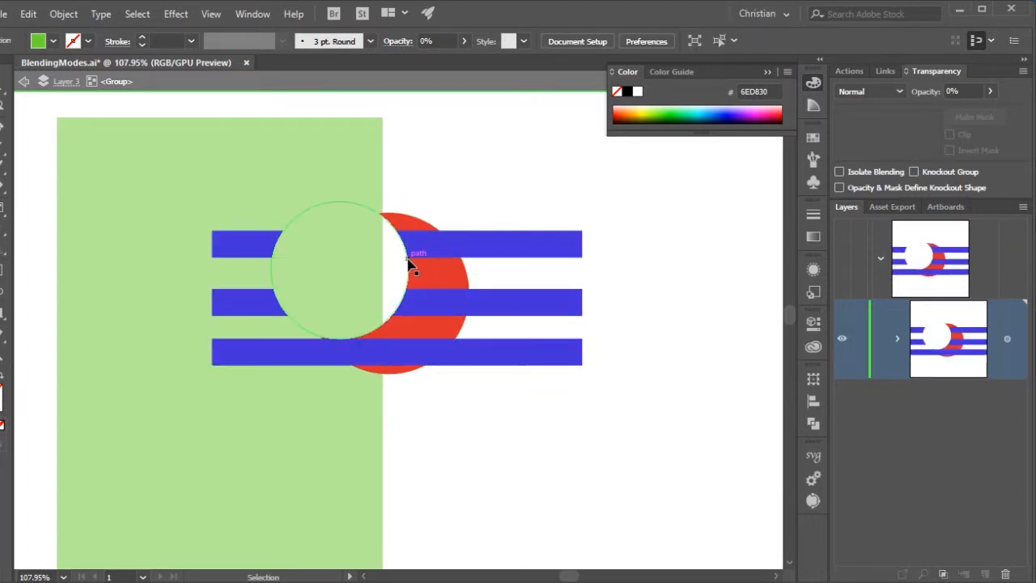
{"action": "left_click", "coordinate": [397, 235]}
{"action": "left_click_drag", "start_coordinate": [397, 239], "coordinate": [524, 301]}
{"action": "left_click", "coordinate": [520, 463]}
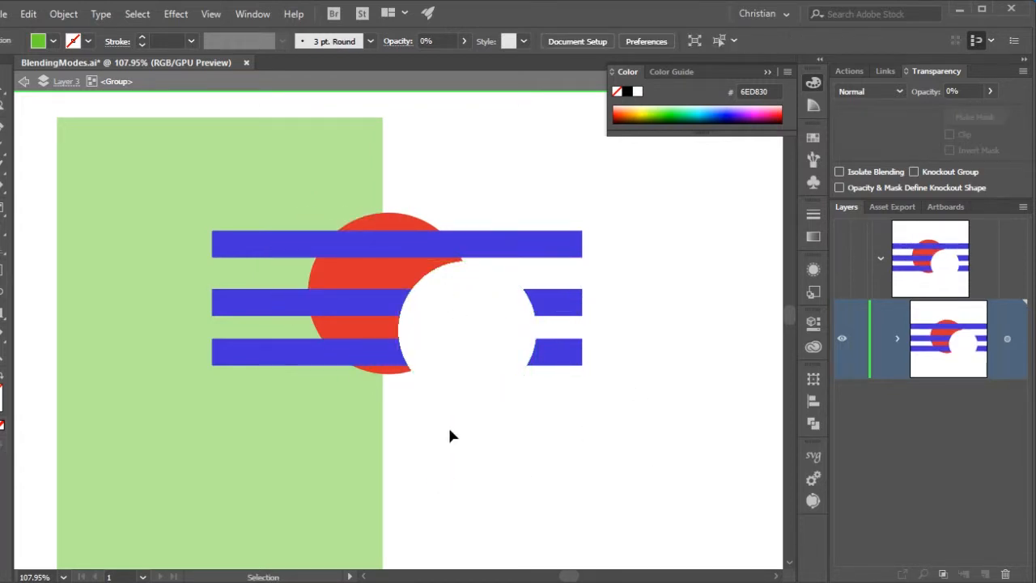
{"action": "left_click", "coordinate": [463, 334]}
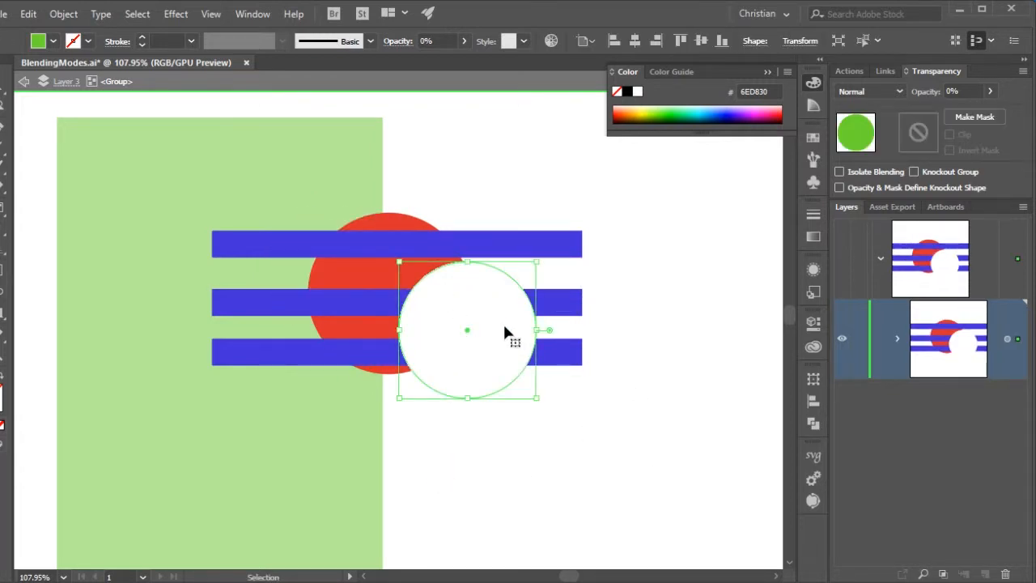
Step: Set the middle bar's opacity to 0% inside the knockout group
{"action": "left_click", "coordinate": [271, 310]}
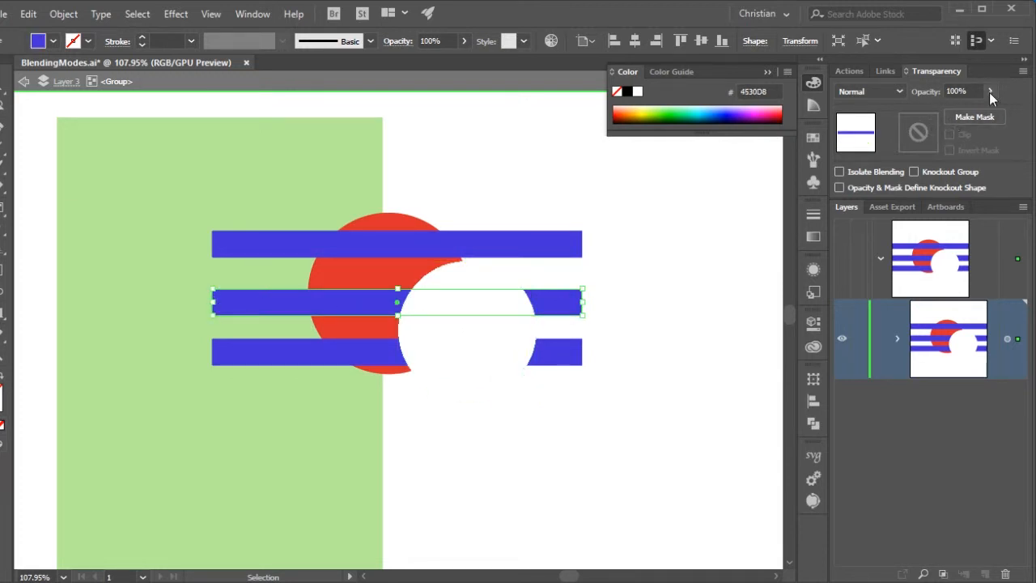
{"action": "left_click_drag", "start_coordinate": [989, 92], "coordinate": [929, 111]}
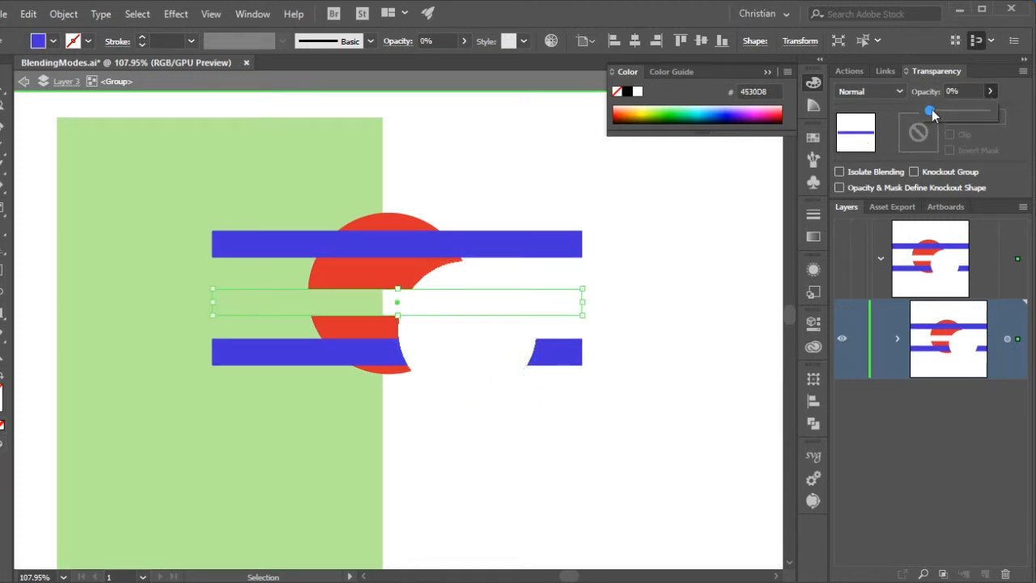
{"action": "left_click", "coordinate": [709, 383]}
Step: Move the transparent circle up over the top bar, shift the transparent bar slightly lower, and leave isolation mode
{"action": "left_click_drag", "start_coordinate": [435, 363], "coordinate": [436, 295]}
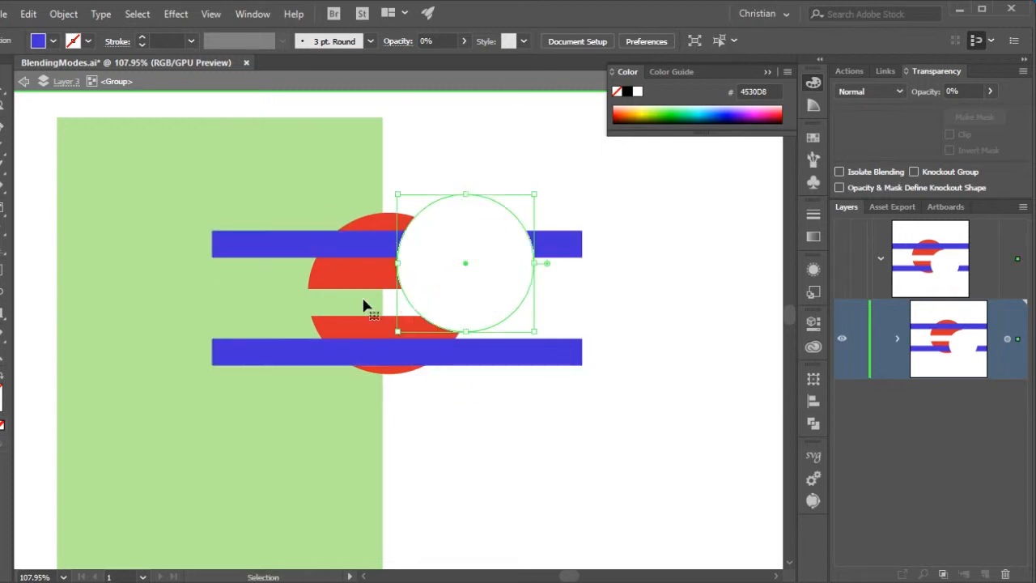
{"action": "left_click", "coordinate": [296, 312]}
{"action": "left_click", "coordinate": [499, 491]}
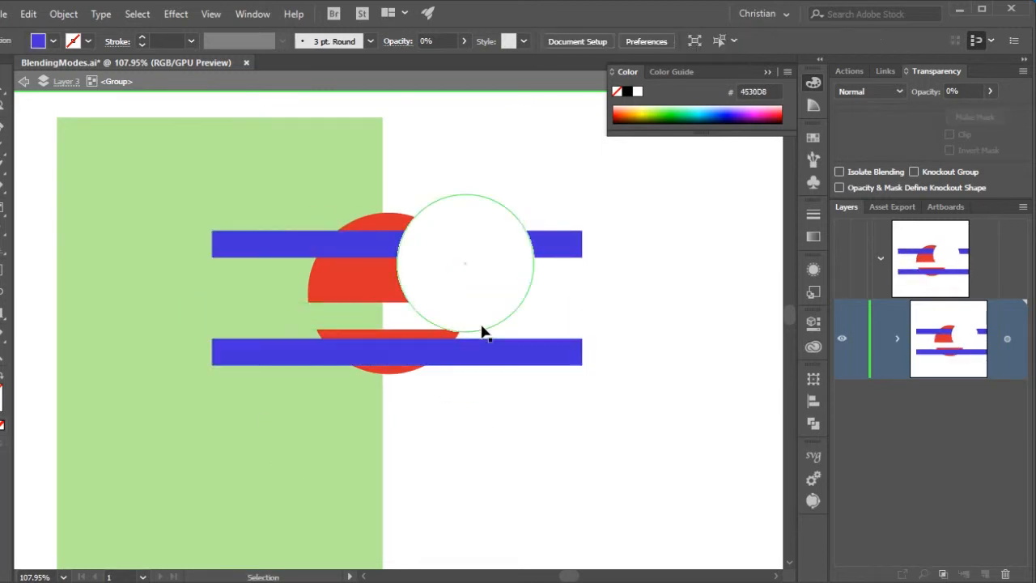
{"action": "key", "text": "z"}
{"action": "left_click_drag", "start_coordinate": [530, 327], "coordinate": [384, 340]}
{"action": "key", "text": "v"}
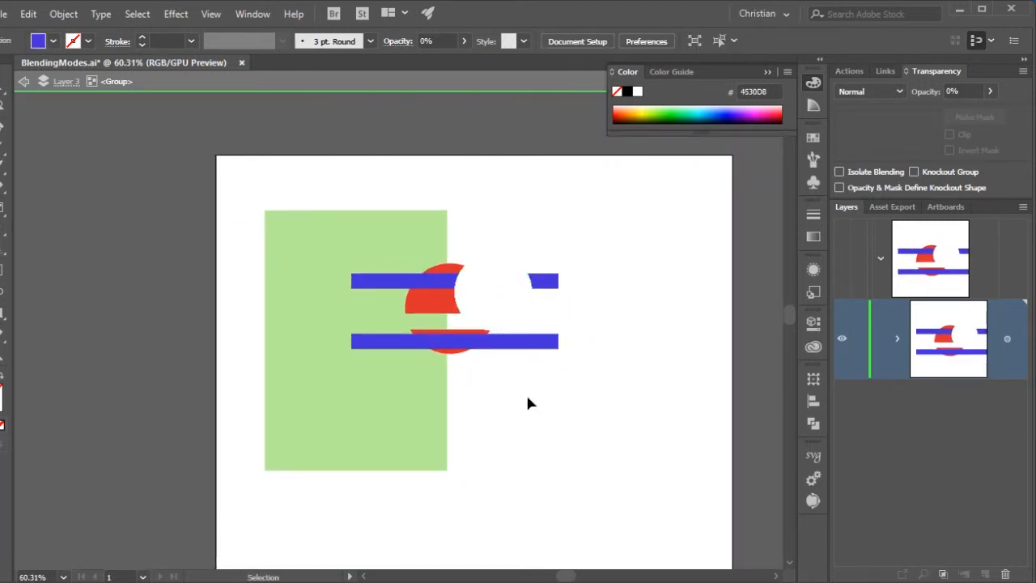
{"action": "double_click", "coordinate": [525, 392]}
{"action": "left_click", "coordinate": [519, 342]}
{"action": "key", "text": "ctrl+="}
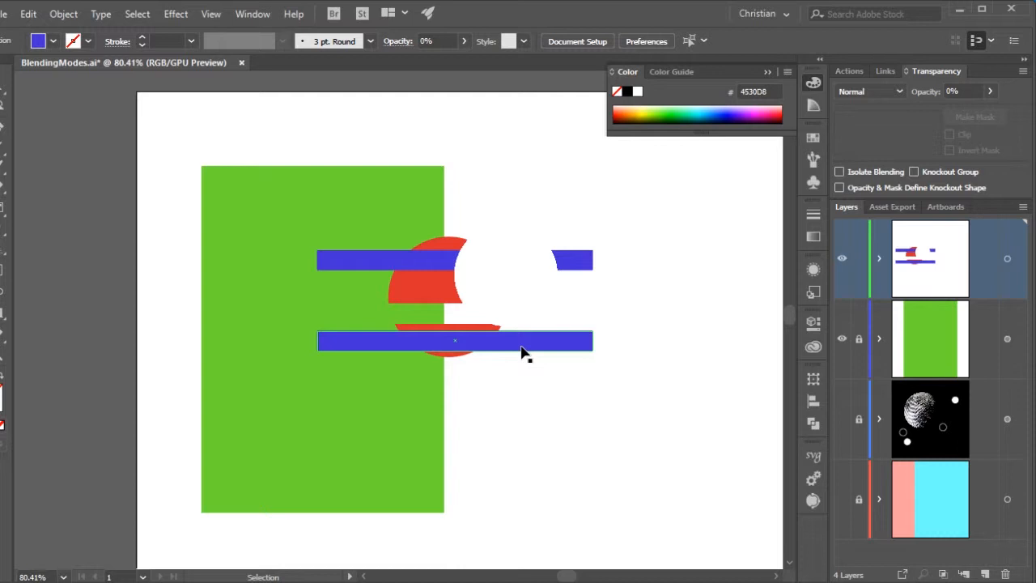
{"action": "left_click", "coordinate": [575, 221]}
Step: Isolate the knockout group again and move the transparent bar and the transparent circle a little higher
{"action": "left_click", "coordinate": [394, 316]}
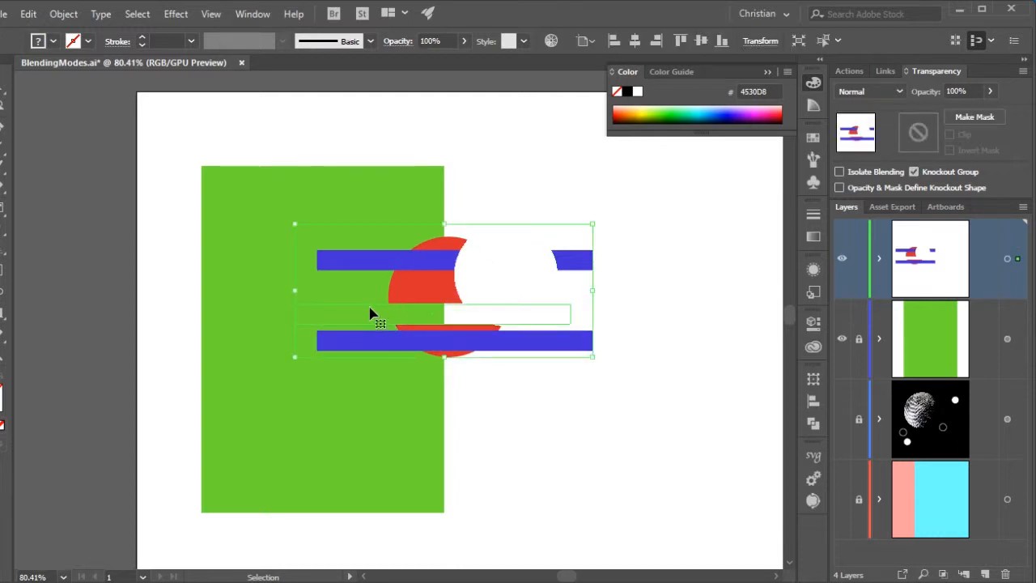
{"action": "double_click", "coordinate": [369, 314]}
{"action": "left_click_drag", "start_coordinate": [378, 303], "coordinate": [357, 283]}
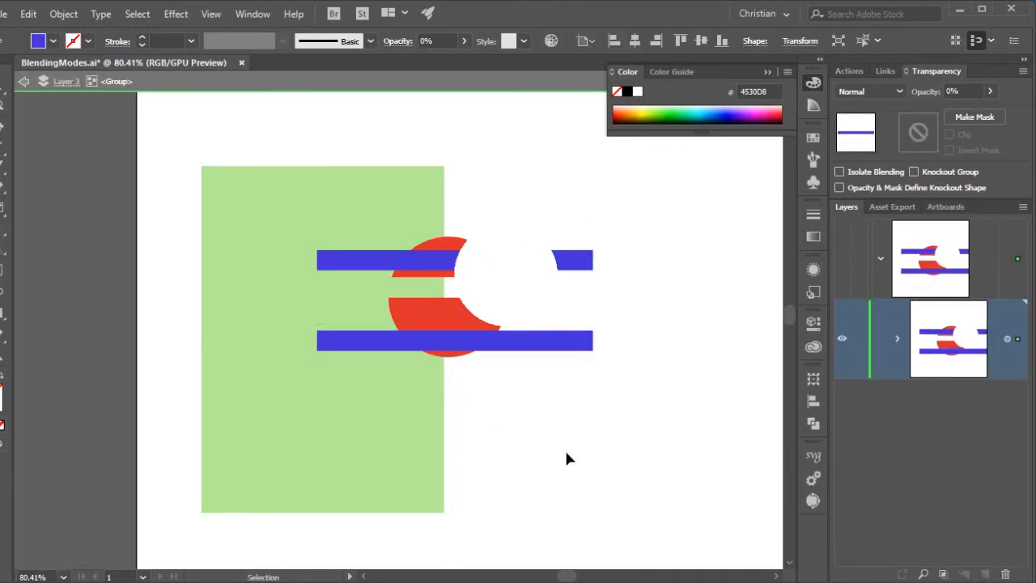
{"action": "left_click", "coordinate": [567, 459]}
{"action": "left_click_drag", "start_coordinate": [521, 288], "coordinate": [516, 248]}
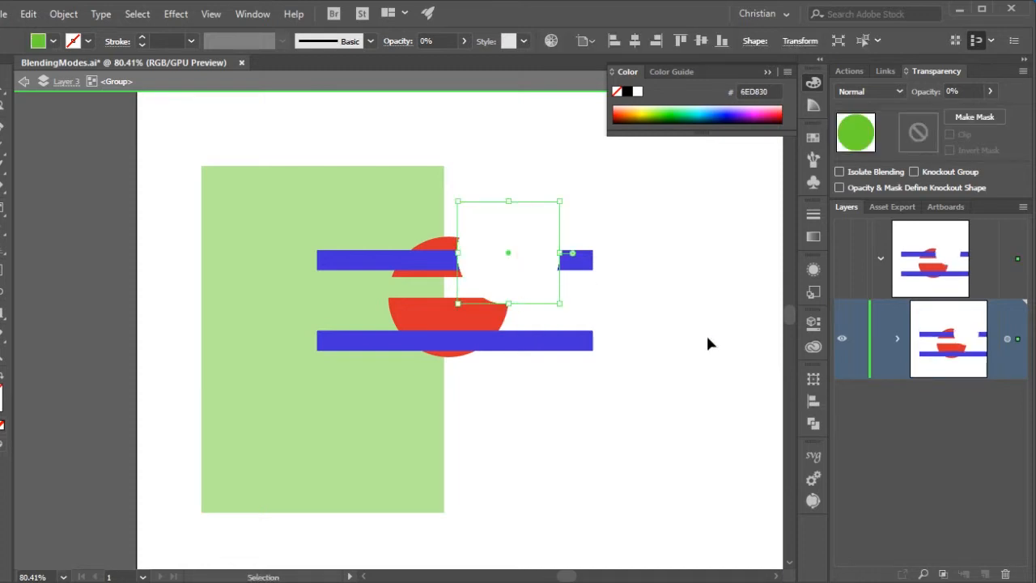
{"action": "left_click", "coordinate": [706, 343]}
Step: Leave isolation mode and move the whole knockout group left over the green rectangle
{"action": "double_click", "coordinate": [626, 459]}
{"action": "left_click_drag", "start_coordinate": [499, 329], "coordinate": [441, 326]}
{"action": "left_click", "coordinate": [560, 395]}
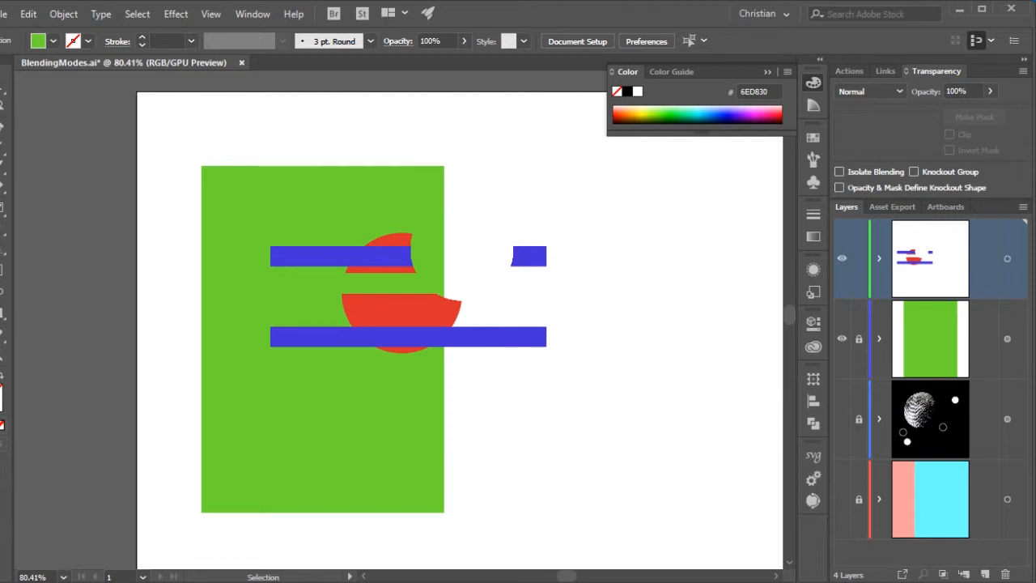
{"action": "key", "text": "Escape"}
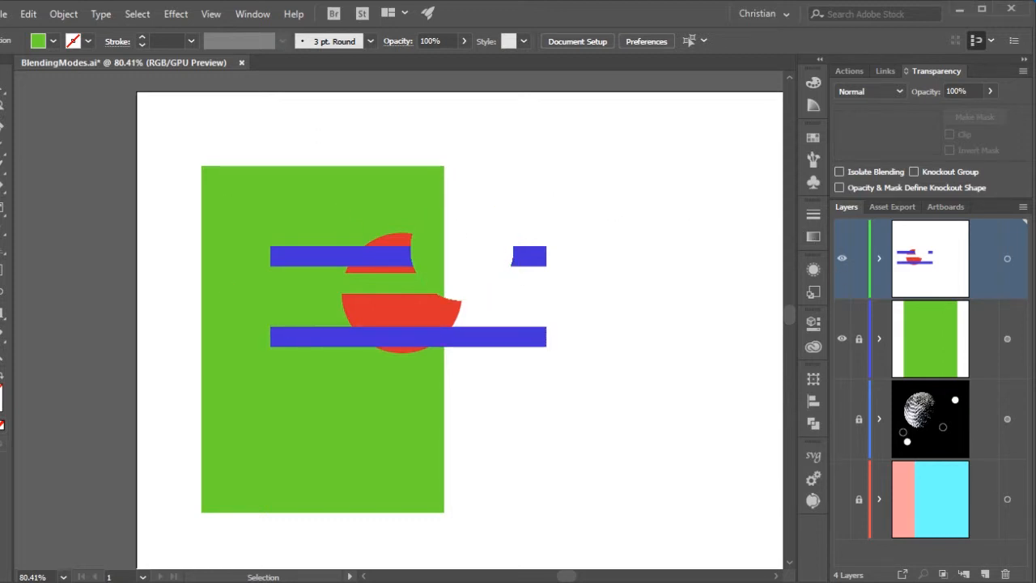
Step: Add a new layer on top and hide the circle-and-bars layer and the green rectangle layer
{"action": "left_click", "coordinate": [985, 574]}
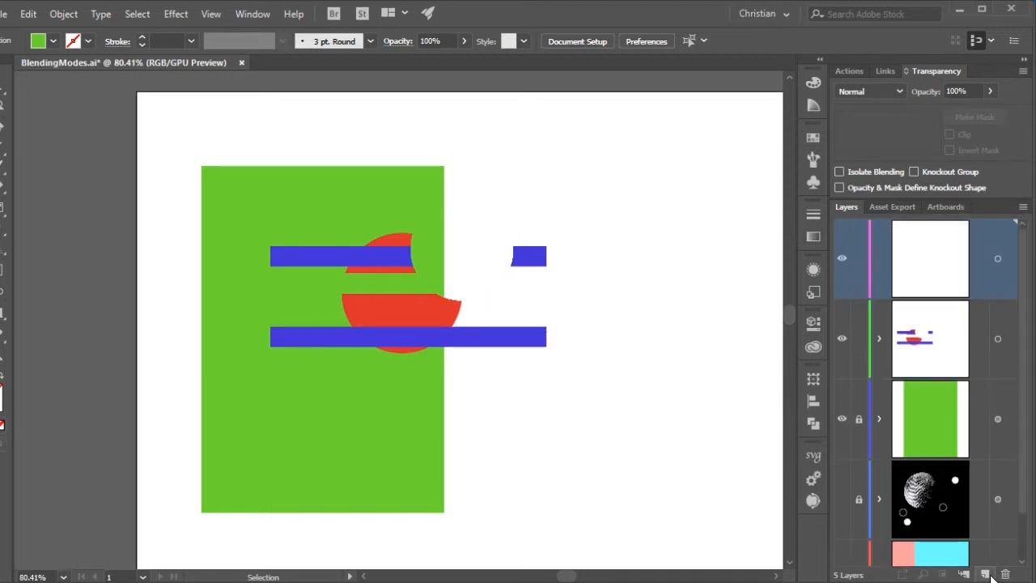
{"action": "left_click", "coordinate": [842, 340]}
{"action": "left_click", "coordinate": [842, 419]}
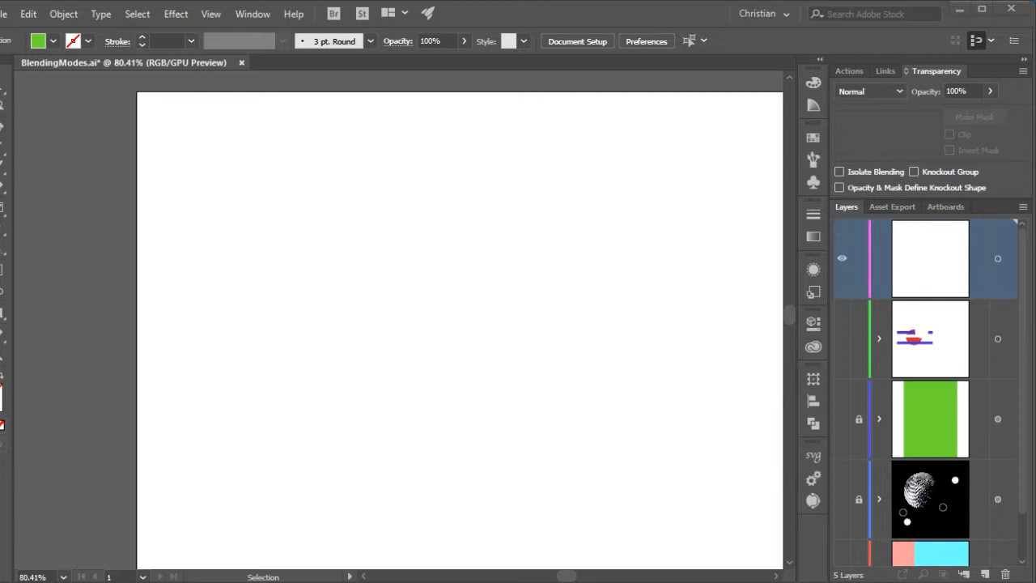
Step: Draw a nearly square green rectangle around the middle of the visible artboard on the new layer
{"action": "key", "text": "m"}
{"action": "left_click_drag", "start_coordinate": [360, 196], "coordinate": [567, 373]}
{"action": "key", "text": "v"}
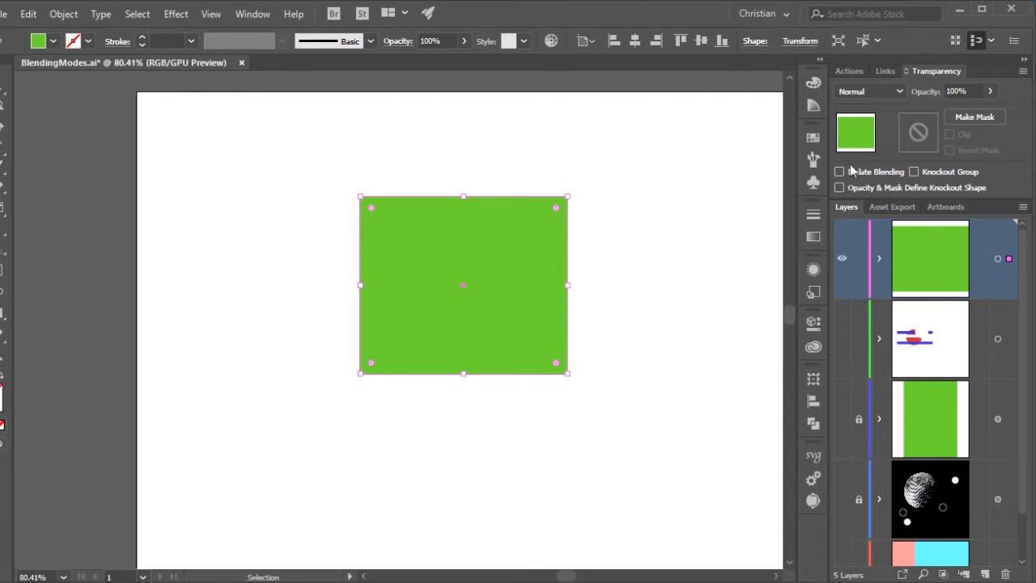
Step: Fill the new rectangle with the blue swirl pattern swatch and move it to the artboard's left side
{"action": "left_click", "coordinate": [813, 138]}
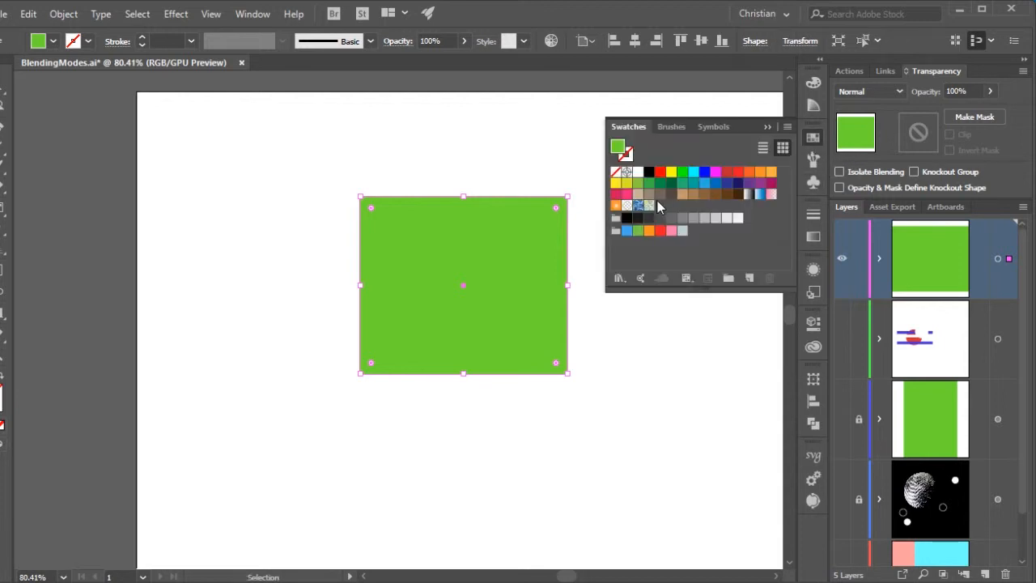
{"action": "left_click", "coordinate": [638, 205]}
{"action": "left_click", "coordinate": [648, 403]}
{"action": "left_click_drag", "start_coordinate": [507, 340], "coordinate": [361, 357]}
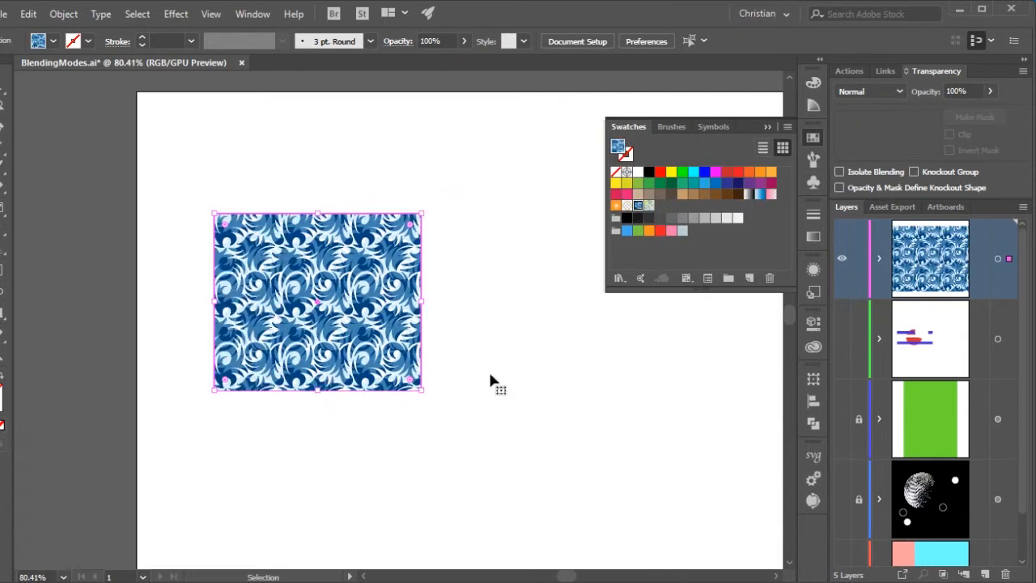
{"action": "left_click", "coordinate": [491, 376]}
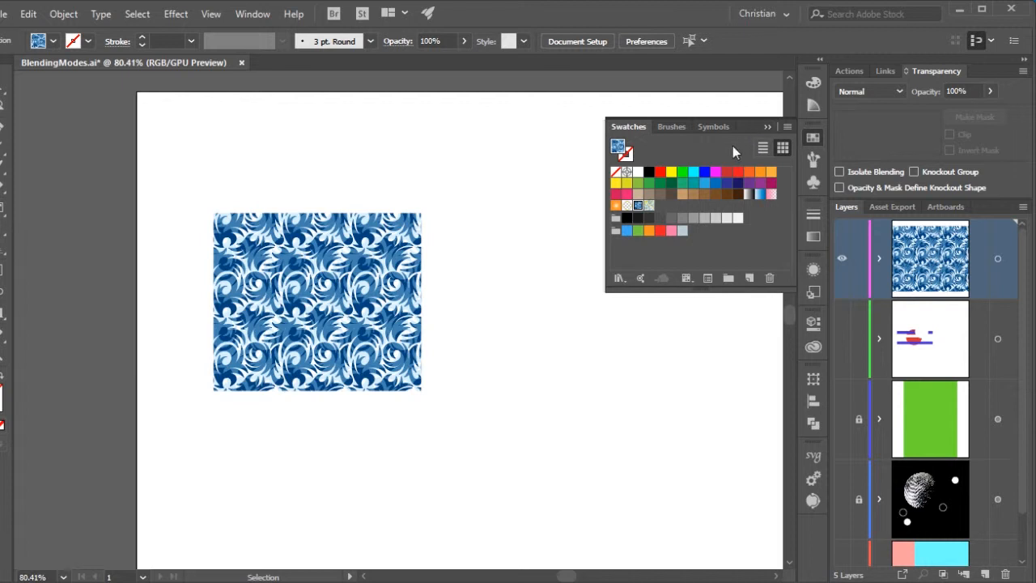
Step: Start a Distort & Transform Transform effect on the patterned rectangle with Transform Objects turned off
{"action": "key", "text": "ctrl+a"}
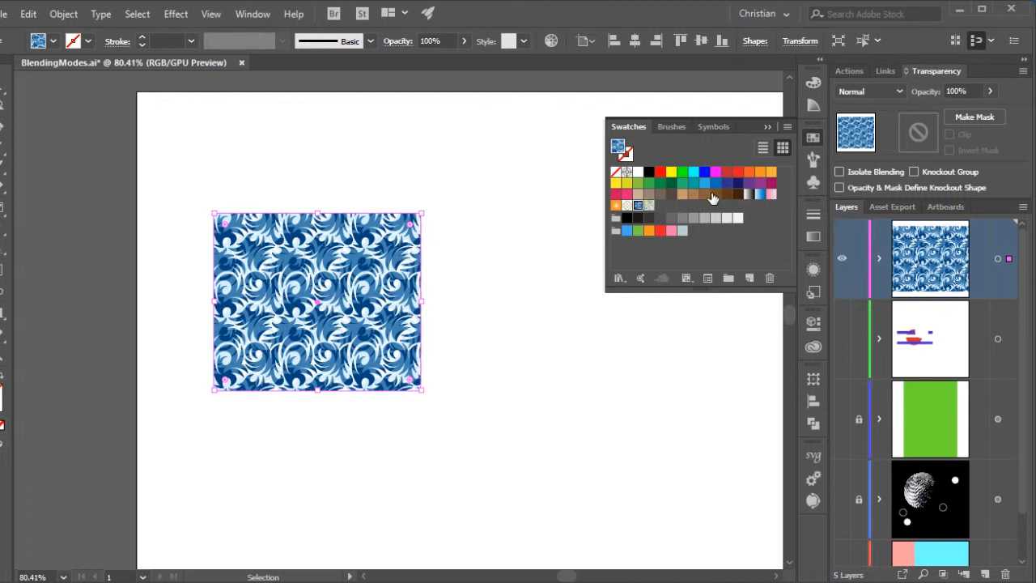
{"action": "left_click", "coordinate": [765, 128]}
{"action": "left_click", "coordinate": [177, 15]}
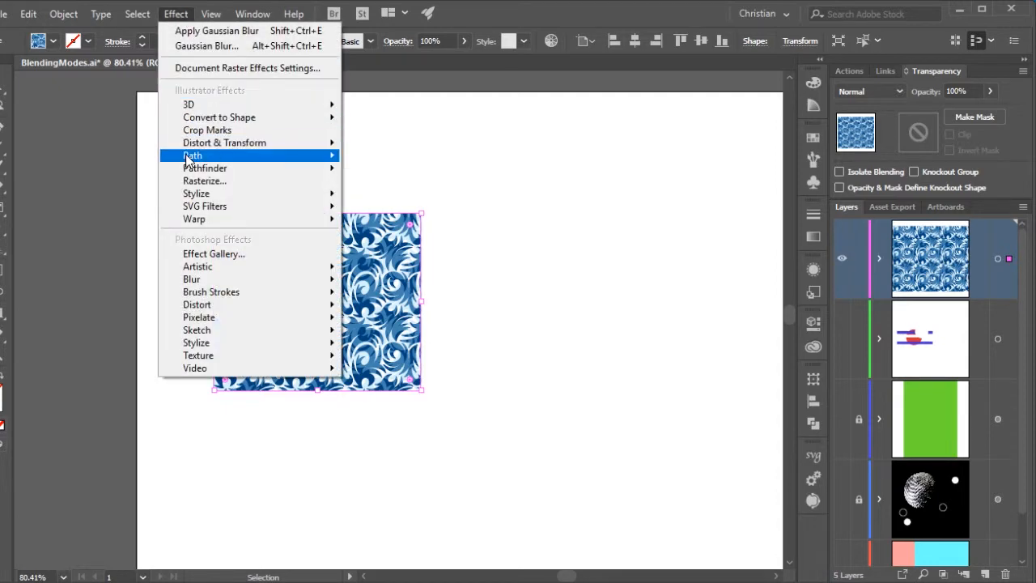
{"action": "mouse_move", "coordinate": [338, 150]}
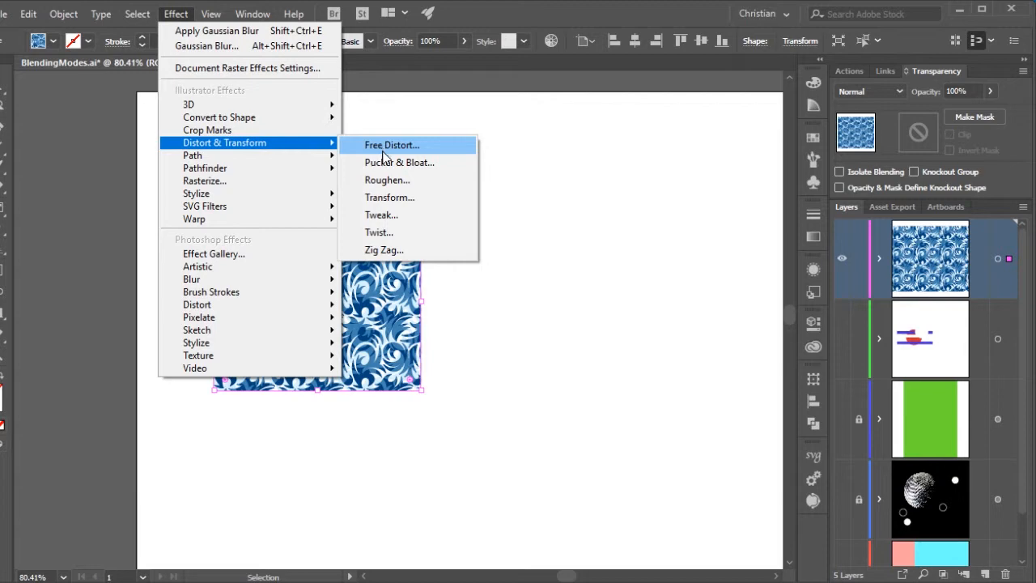
{"action": "left_click", "coordinate": [360, 198]}
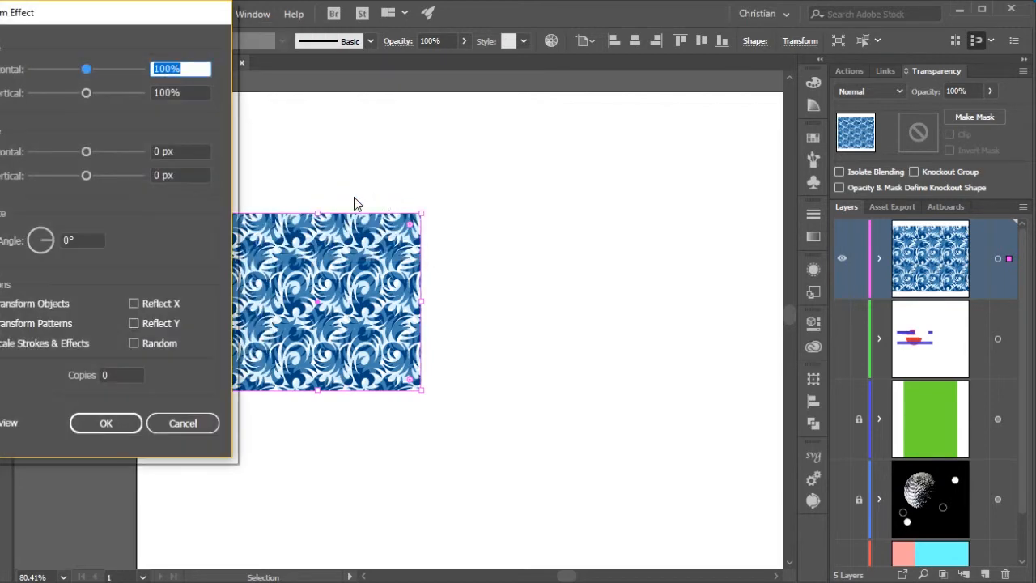
{"action": "left_click_drag", "start_coordinate": [103, 20], "coordinate": [627, 88]}
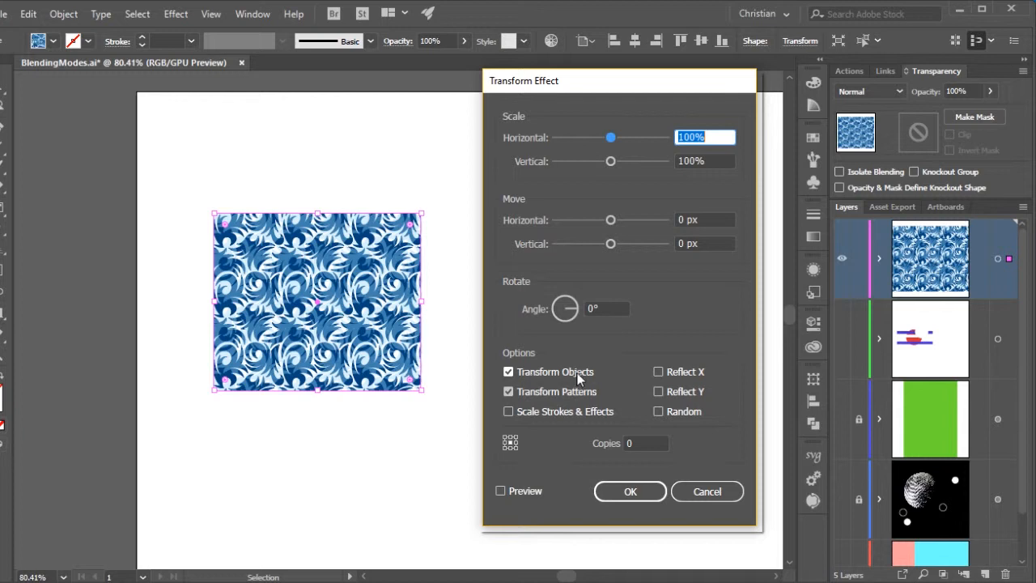
{"action": "left_click", "coordinate": [508, 371]}
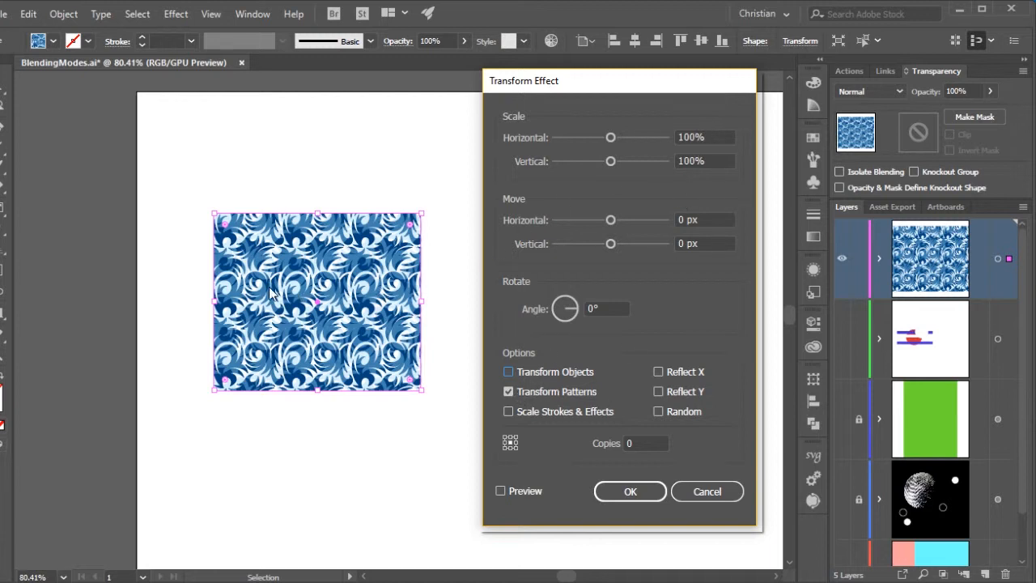
Step: Set the Transform effect's horizontal and vertical scale to 120% and preview it on the pattern
{"action": "left_click", "coordinate": [695, 136]}
{"action": "type", "text": "120"}
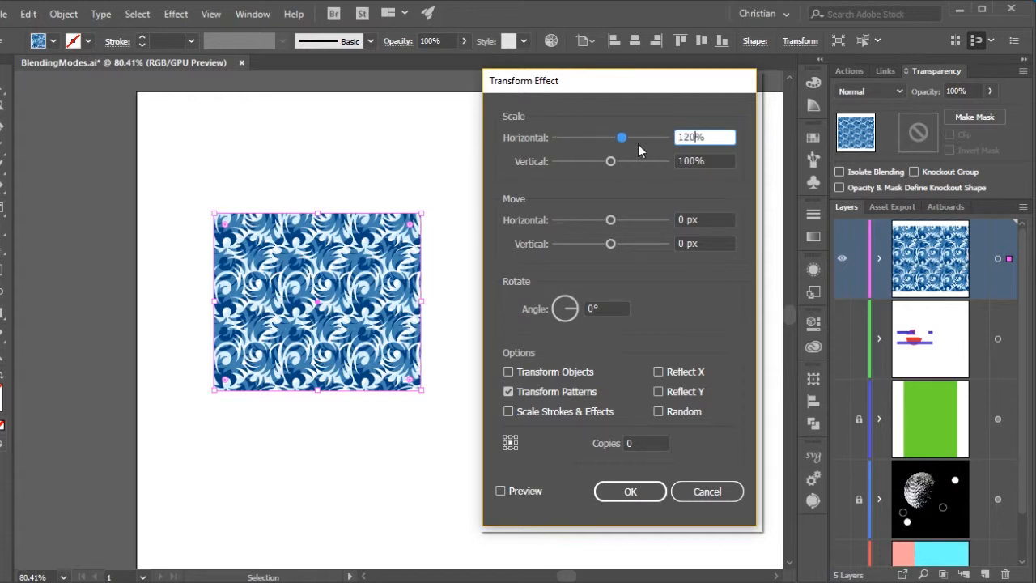
{"action": "key", "text": "Tab"}
{"action": "type", "text": "120"}
{"action": "key", "text": "Tab"}
{"action": "left_click", "coordinate": [501, 490]}
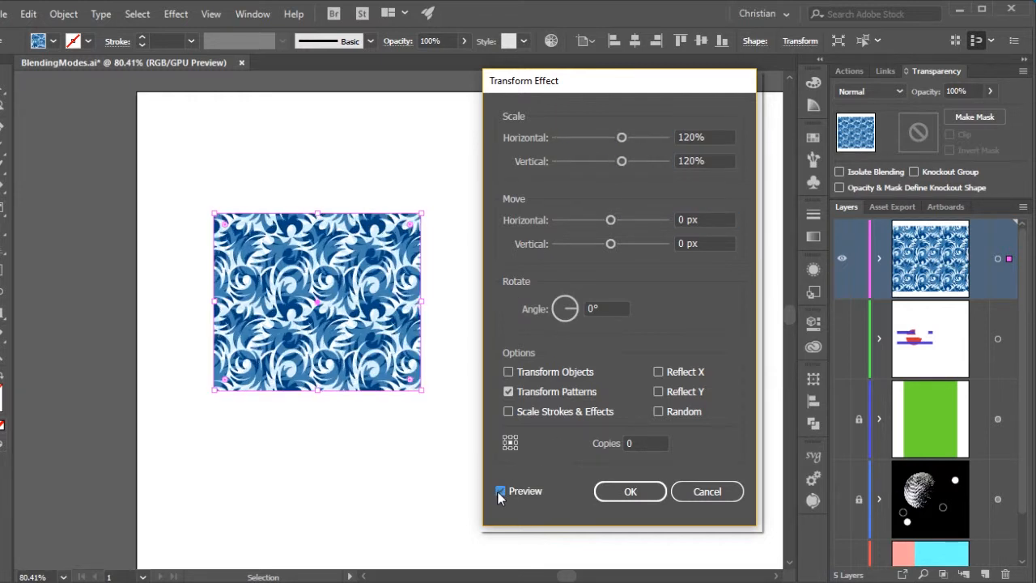
Step: Set the Transform effect's horizontal and vertical scale to 200%
{"action": "left_click", "coordinate": [690, 136]}
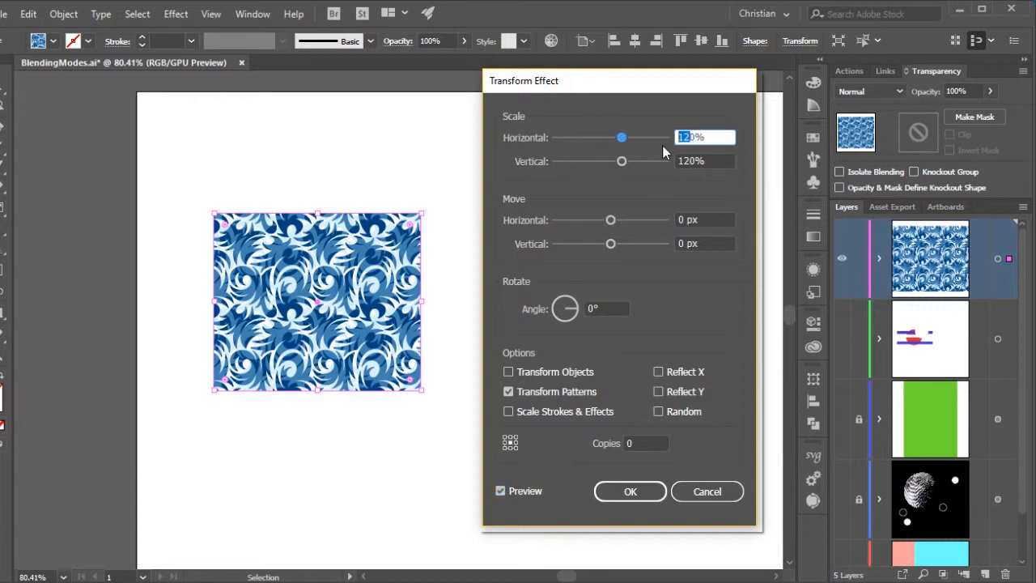
{"action": "type", "text": "200"}
{"action": "key", "text": "Tab"}
{"action": "type", "text": "200"}
{"action": "key", "text": "Tab"}
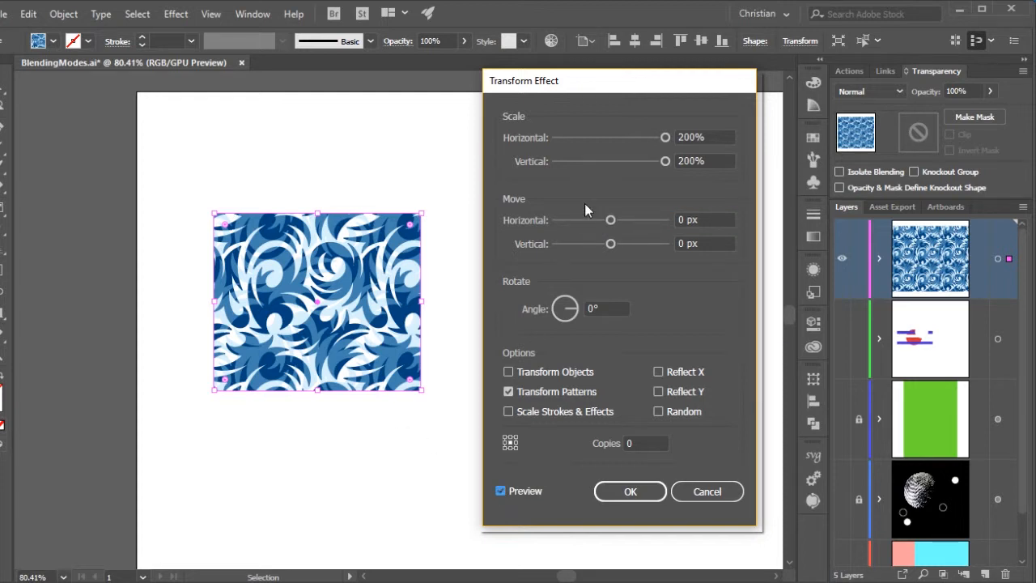
Step: Reset the pattern's horizontal and vertical scale to 100% in the Transform effect
{"action": "left_click", "coordinate": [687, 137]}
{"action": "type", "text": "100"}
{"action": "key", "text": "Tab"}
{"action": "type", "text": "100"}
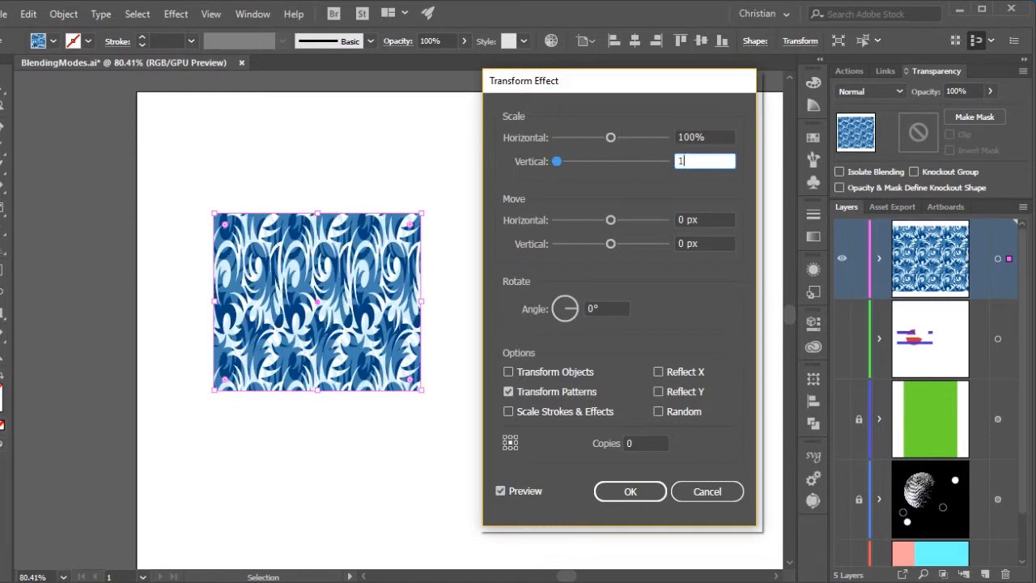
{"action": "key", "text": "Tab"}
{"action": "key", "text": "shift+Tab"}
{"action": "key", "text": "shift+Tab"}
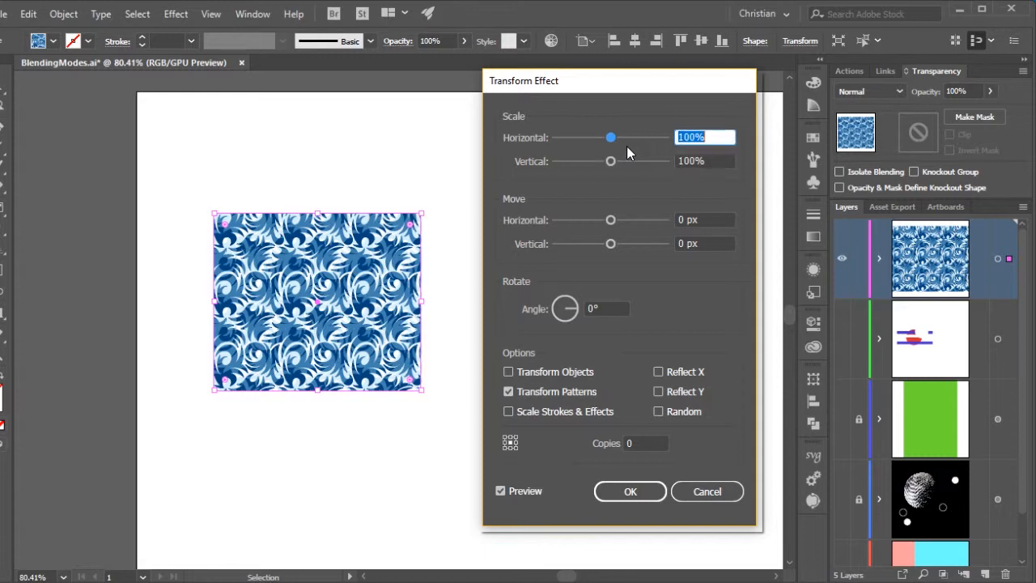
Step: Scale the pattern to 200% horizontally and vertically and apply the Transform effect to the rectangle
{"action": "type", "text": "200"}
{"action": "key", "text": "Tab"}
{"action": "type", "text": "200"}
{"action": "key", "text": "Tab"}
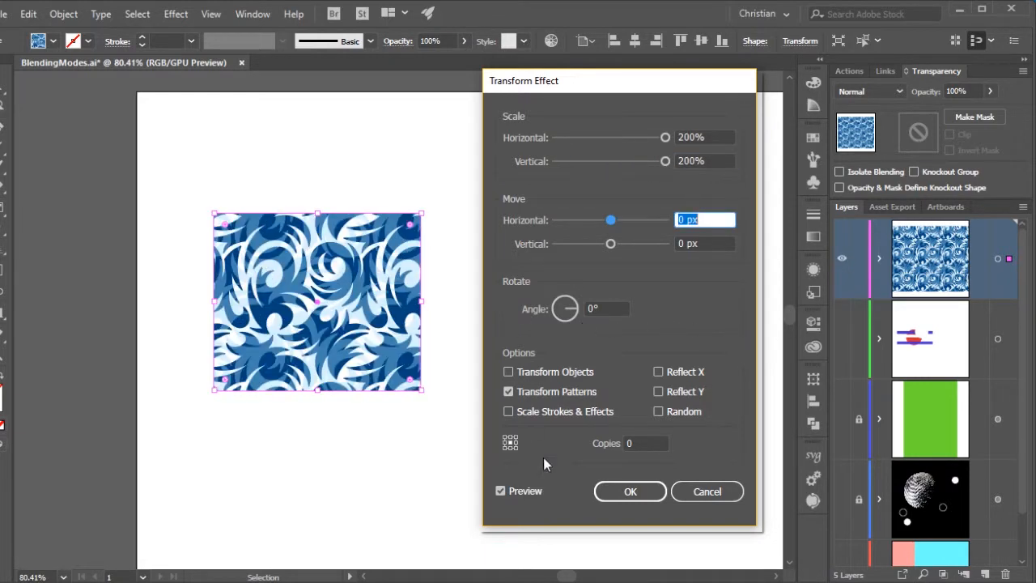
{"action": "left_click", "coordinate": [628, 490]}
Step: Delete the blue patterned rectangle from the artboard
{"action": "left_click", "coordinate": [502, 189]}
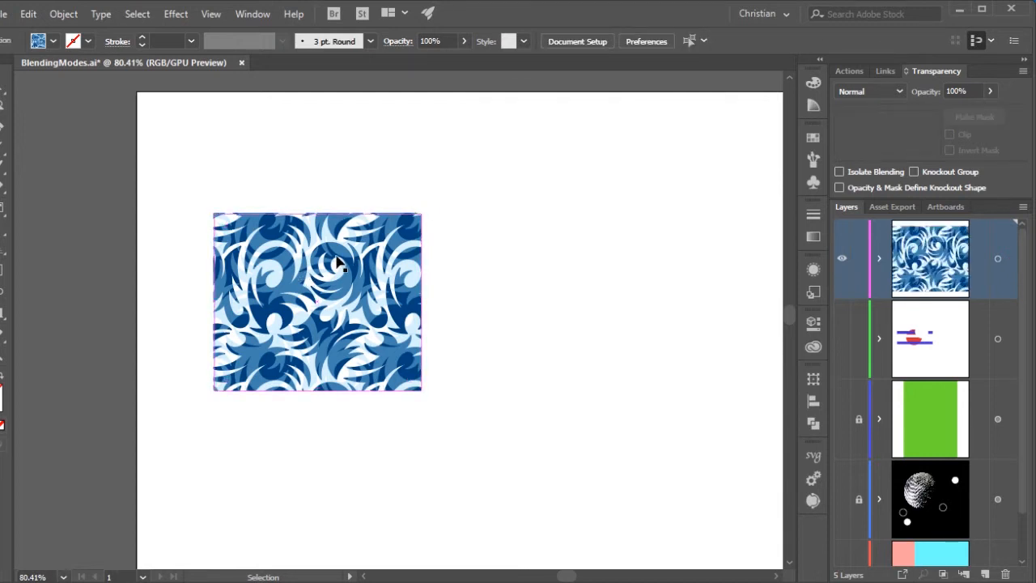
{"action": "left_click", "coordinate": [338, 261]}
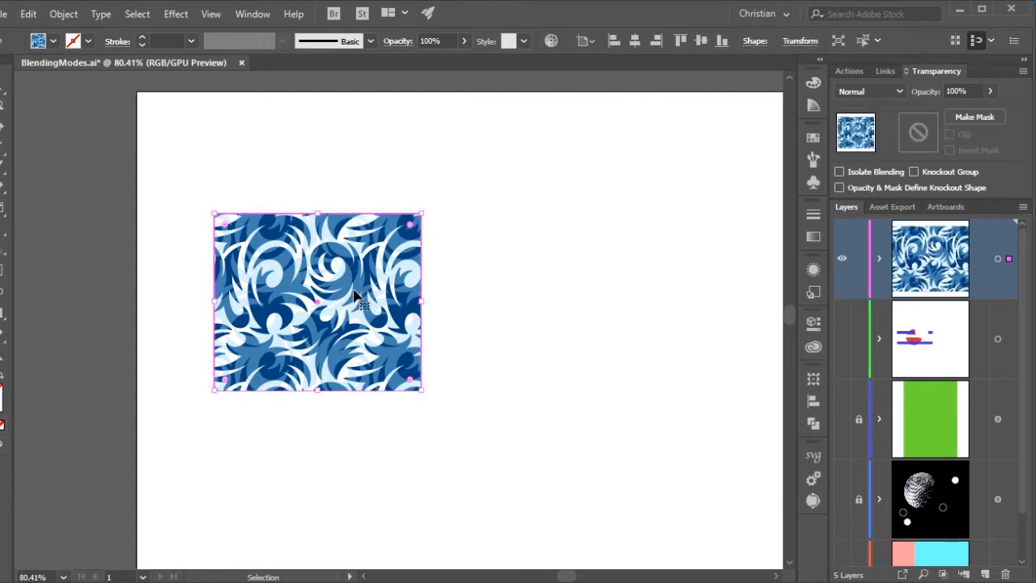
{"action": "key", "text": "Delete"}
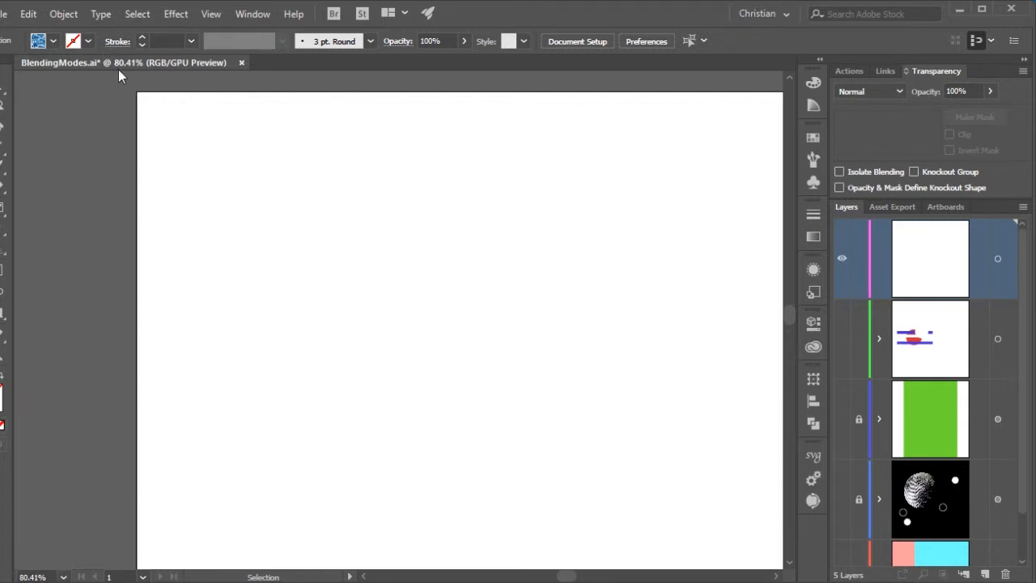
Step: Turn on Large Tabs in the User Interface preferences and move the dialog so its options are fully visible
{"action": "left_click", "coordinate": [29, 14]}
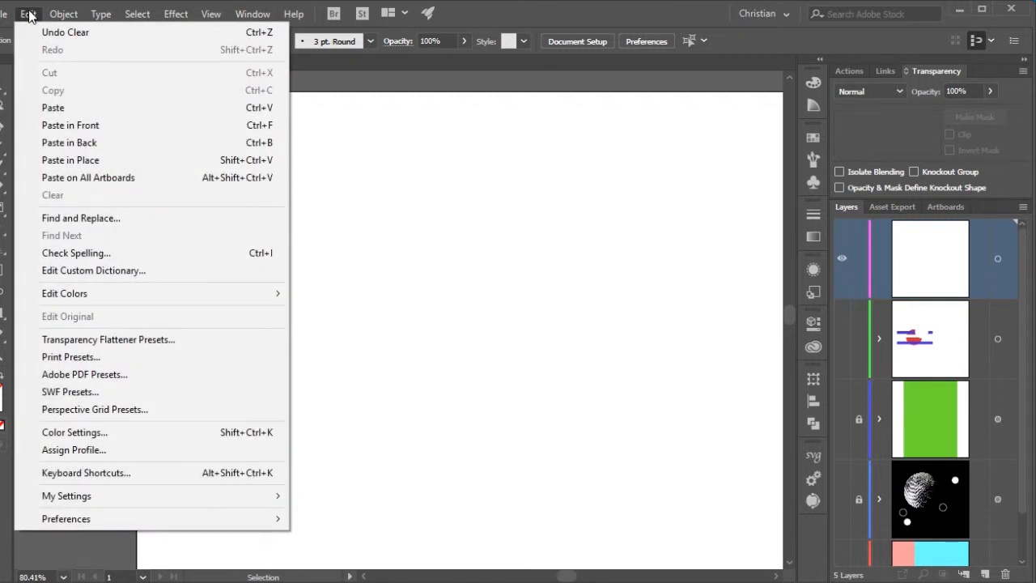
{"action": "mouse_move", "coordinate": [112, 521]}
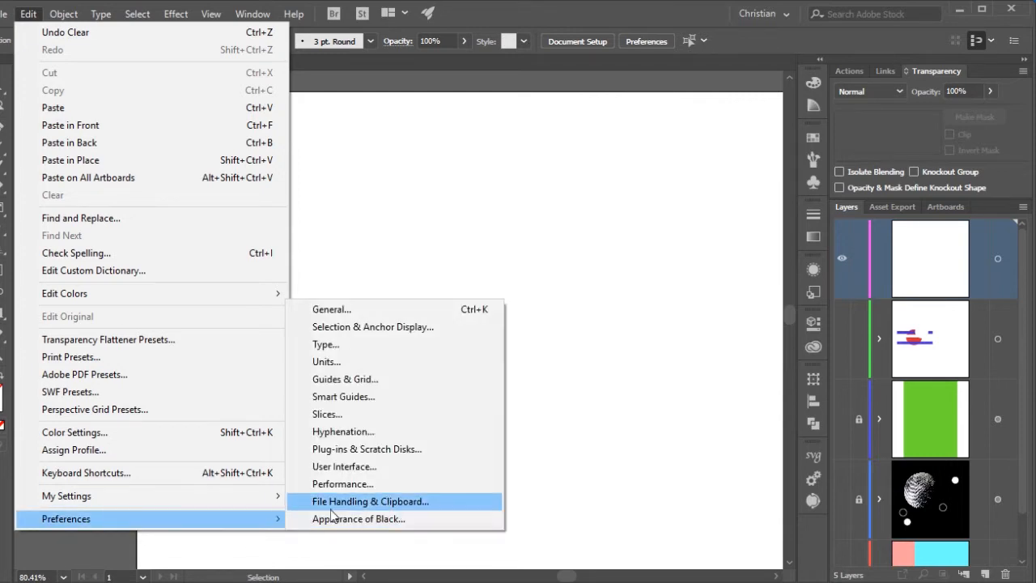
{"action": "left_click", "coordinate": [358, 468]}
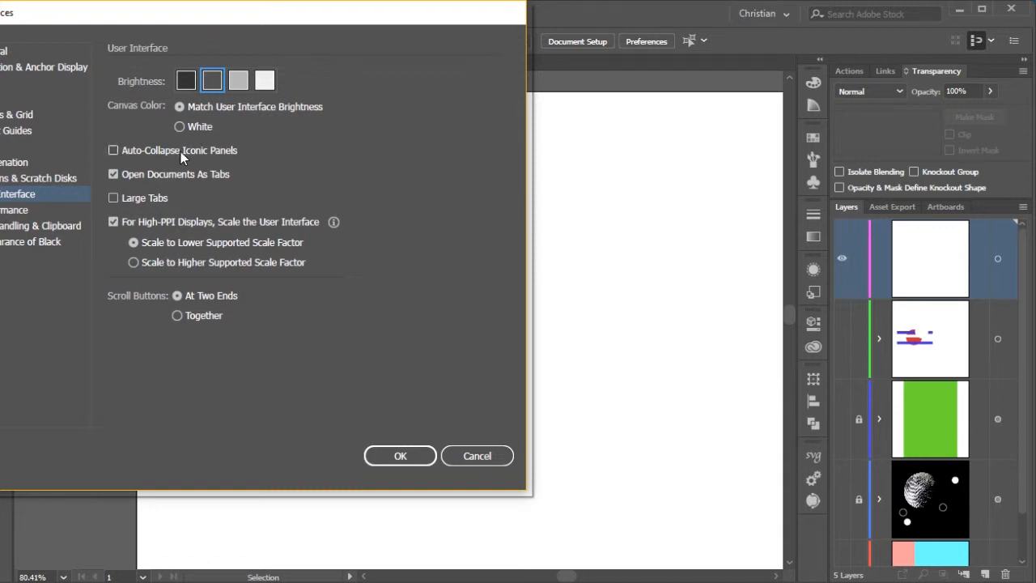
{"action": "left_click", "coordinate": [111, 197]}
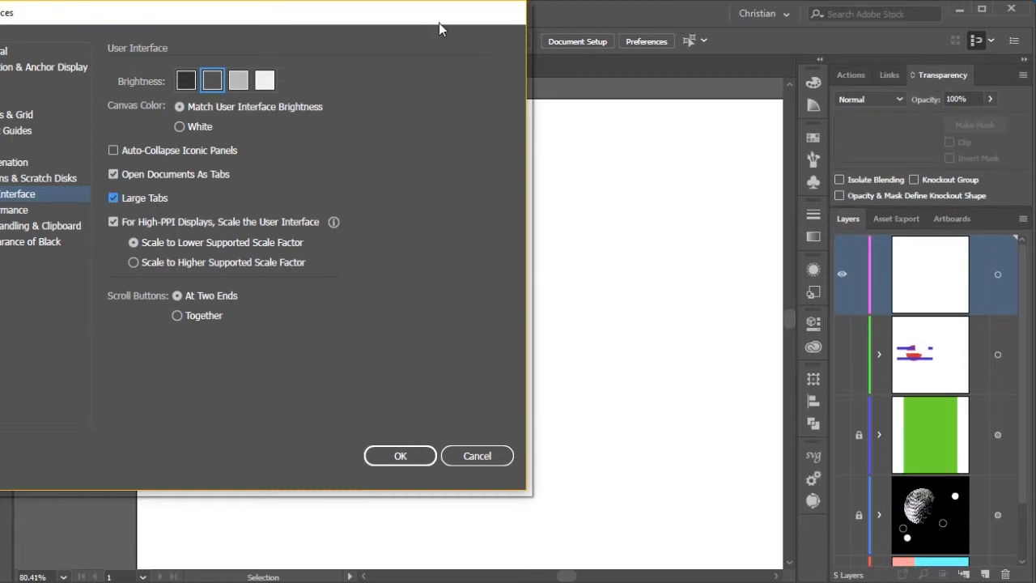
{"action": "left_click_drag", "start_coordinate": [438, 29], "coordinate": [511, 123]}
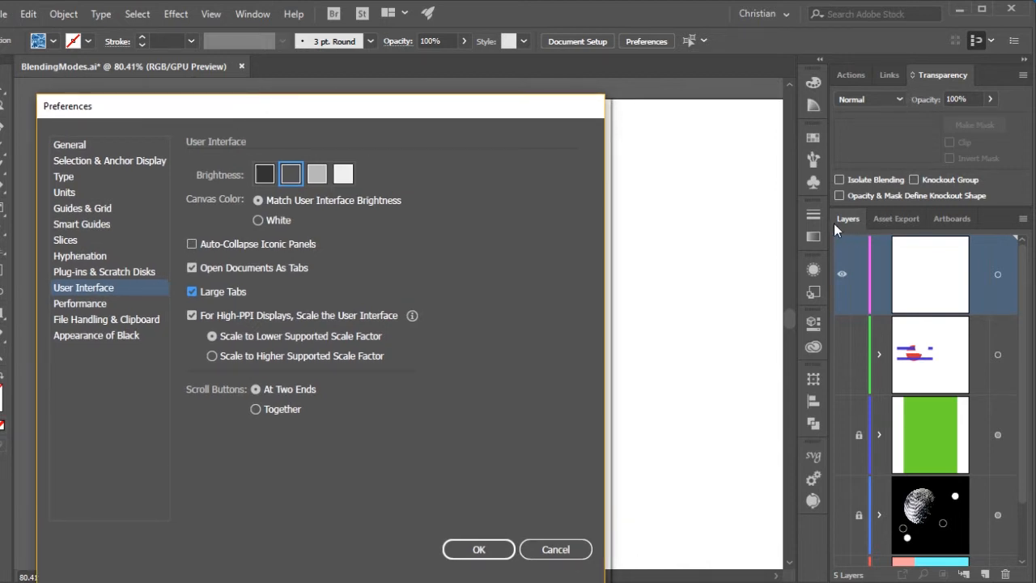
Step: Turn Large Tabs off again and confirm the preferences
{"action": "left_click", "coordinate": [191, 291]}
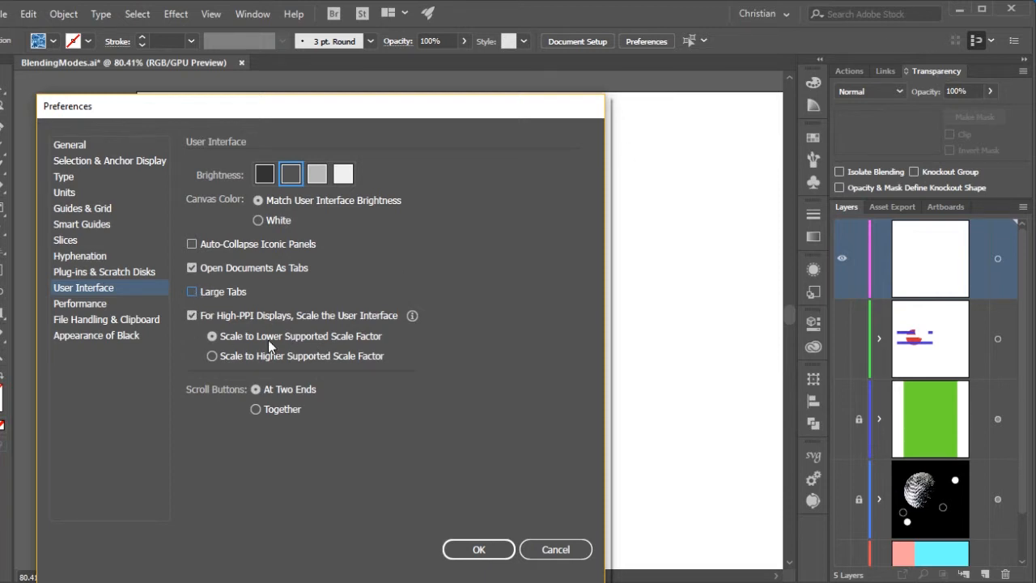
{"action": "left_click", "coordinate": [478, 548]}
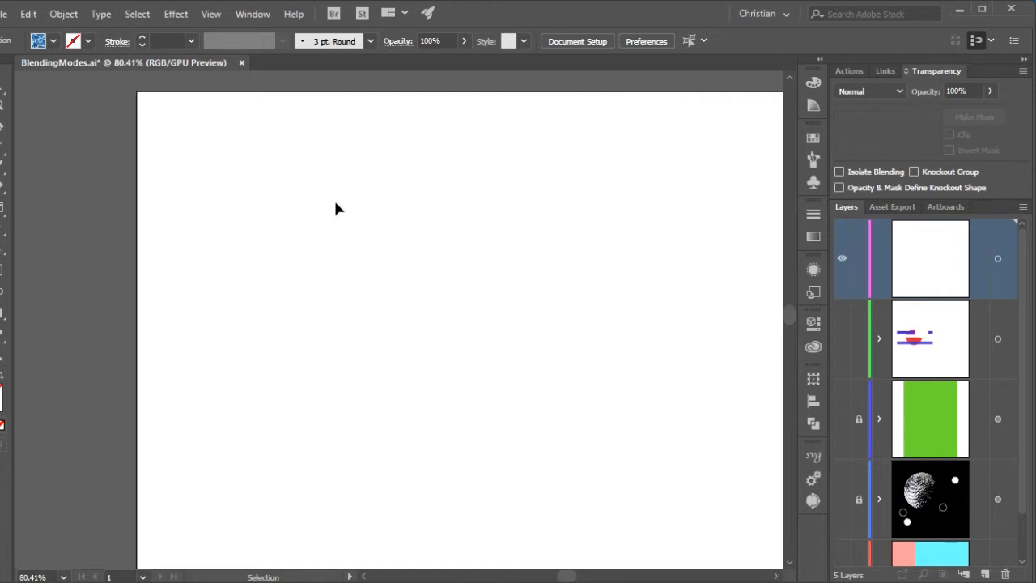
Step: Show the moon layer and open a second window of the same document
{"action": "left_click", "coordinate": [842, 500]}
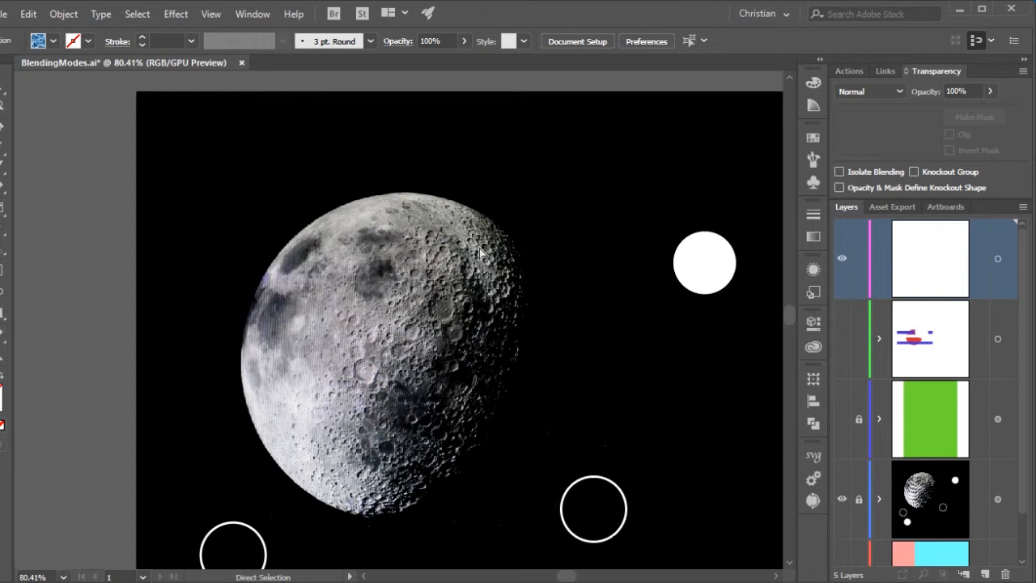
{"action": "key", "text": "ctrl+0"}
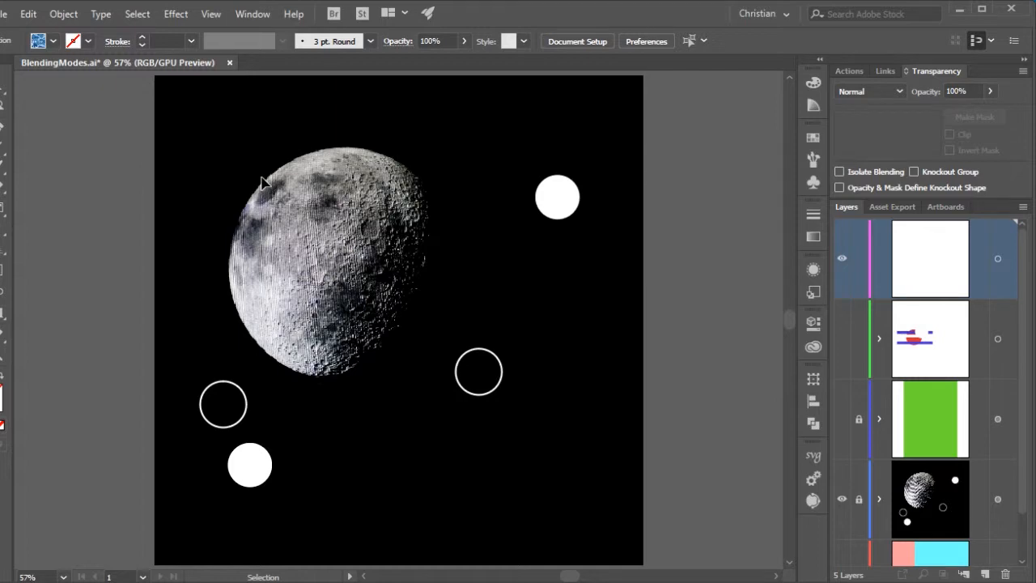
{"action": "left_click", "coordinate": [253, 14]}
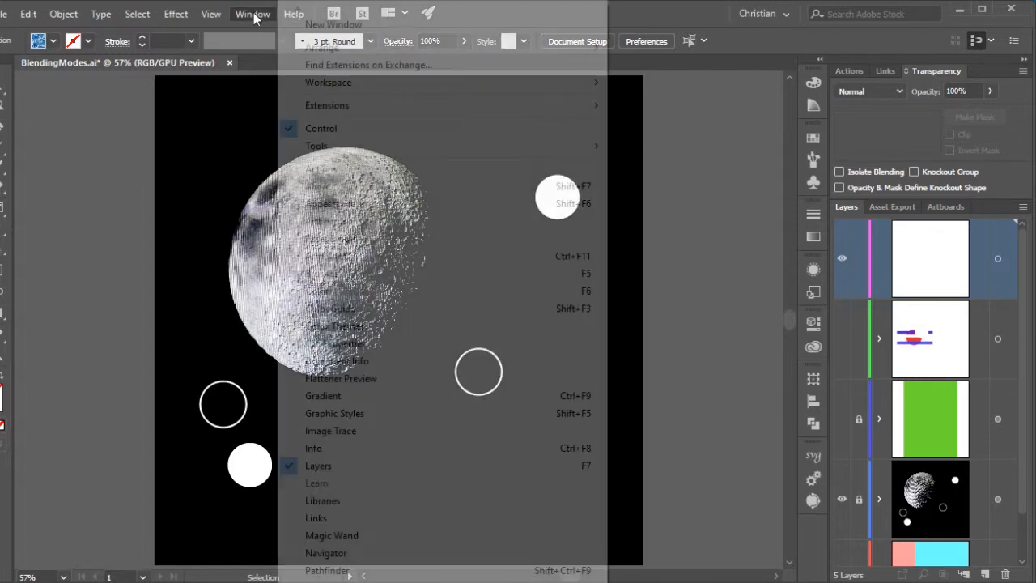
{"action": "left_click", "coordinate": [299, 26]}
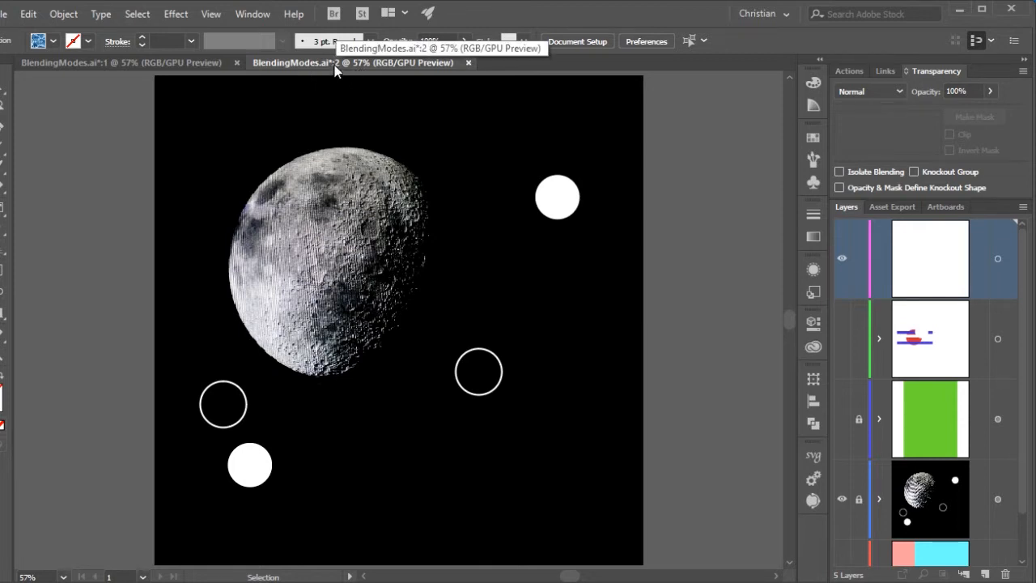
Step: Zoom in on the moon to about 209% in the second document window
{"action": "left_click", "coordinate": [109, 64]}
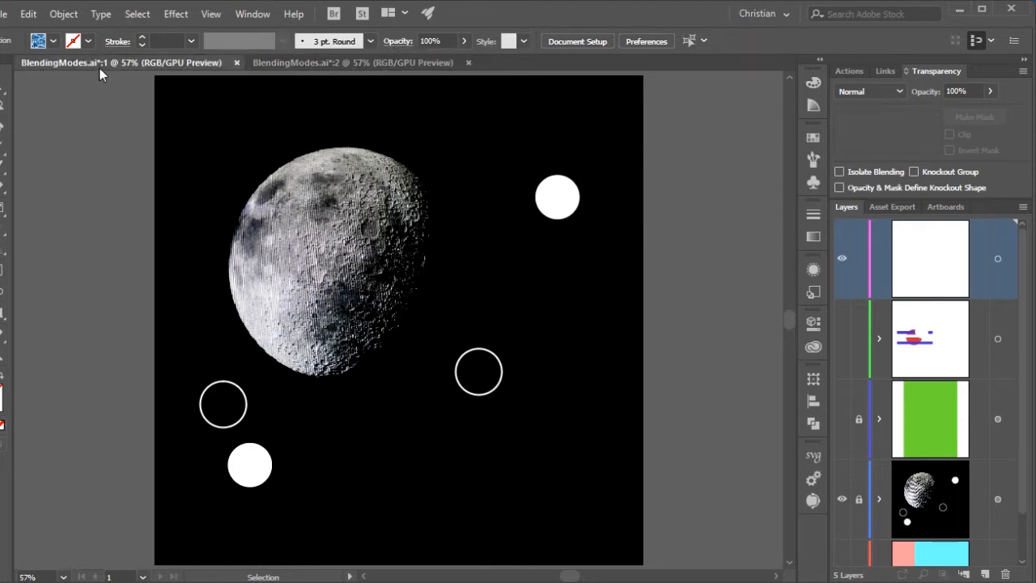
{"action": "left_click", "coordinate": [348, 62]}
{"action": "key", "text": "z"}
{"action": "left_click_drag", "start_coordinate": [295, 267], "coordinate": [475, 288]}
{"action": "left_click_drag", "start_coordinate": [326, 229], "coordinate": [442, 248]}
{"action": "key", "text": "v"}
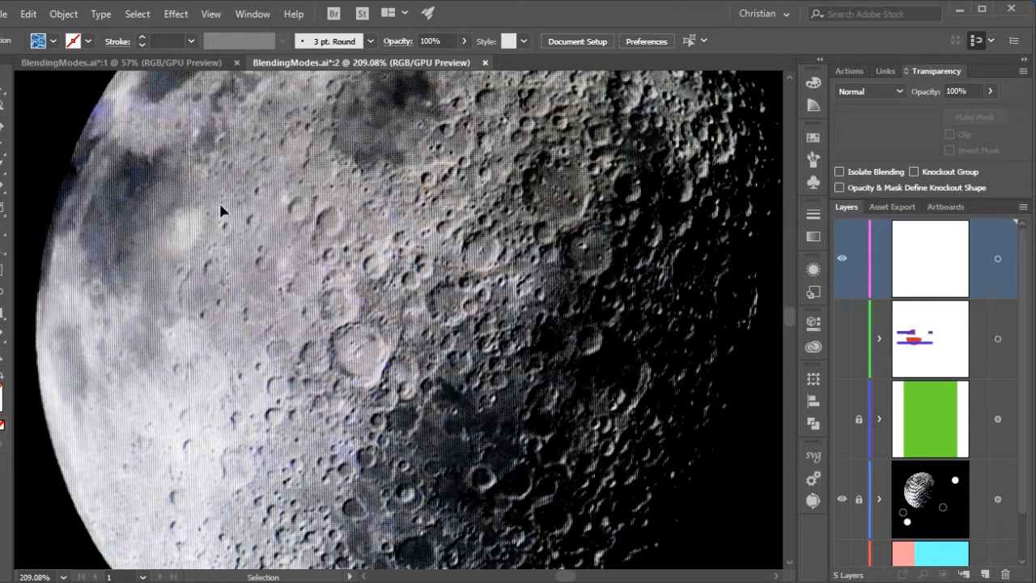
Step: Switch back and forth between the two document windows to compare their views of the moon
{"action": "left_click", "coordinate": [115, 63]}
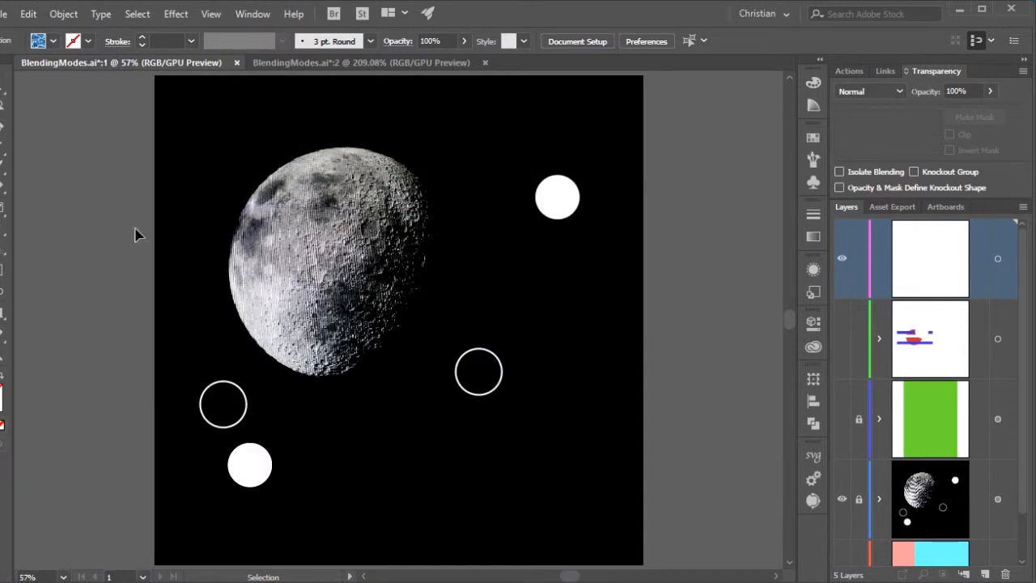
{"action": "left_click", "coordinate": [326, 64]}
{"action": "left_click", "coordinate": [142, 65]}
{"action": "left_click", "coordinate": [311, 62]}
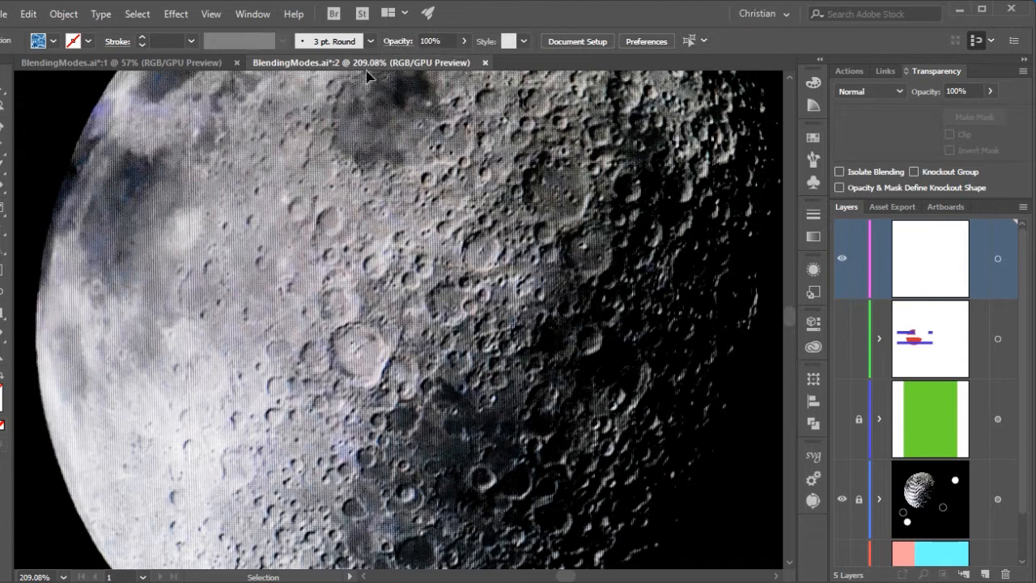
Step: Arrange the two document windows side by side as 2-Up and fit the artboard in each
{"action": "left_click", "coordinate": [405, 14]}
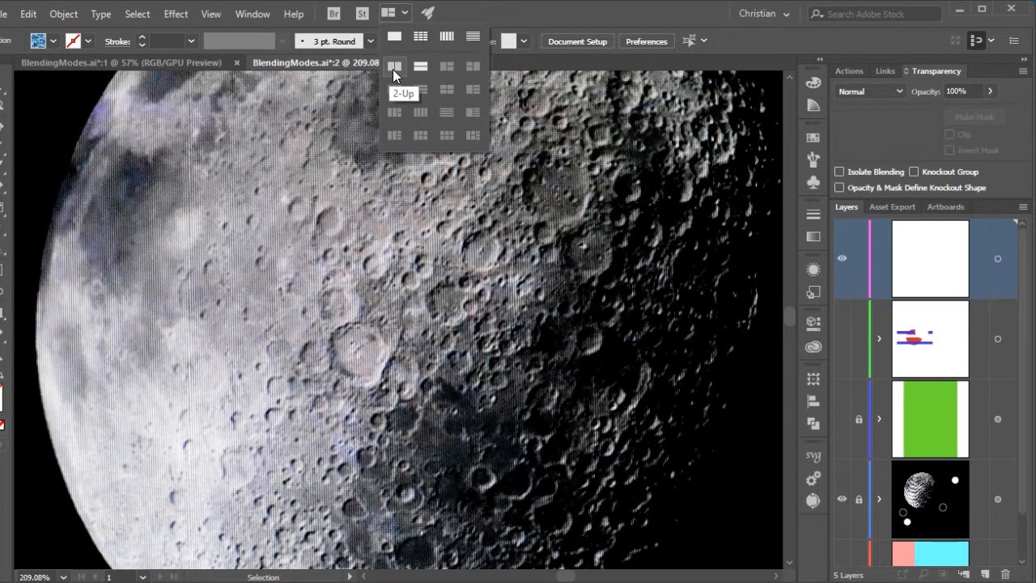
{"action": "left_click", "coordinate": [394, 69]}
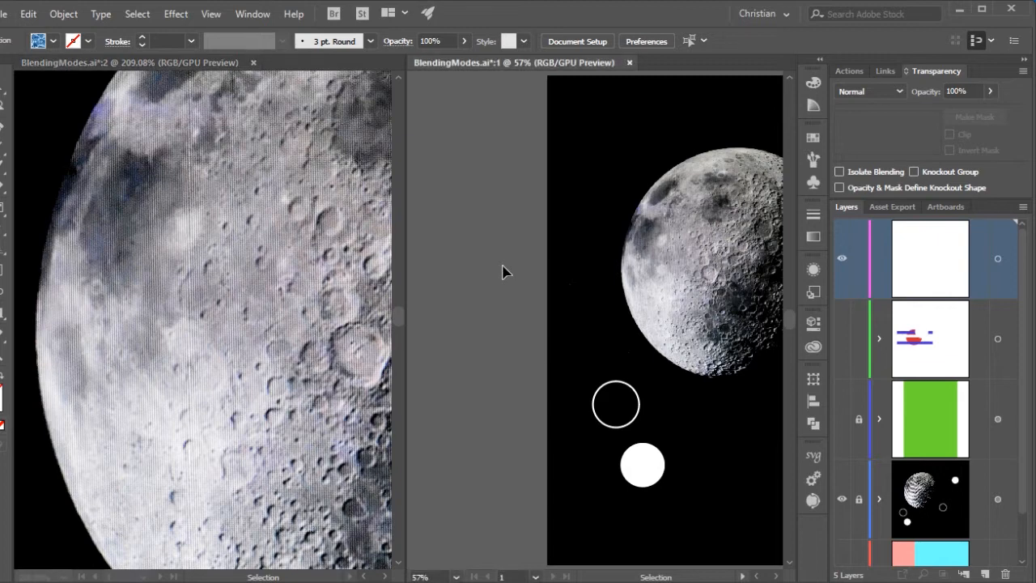
{"action": "key", "text": "a"}
{"action": "key", "text": "ctrl+0"}
{"action": "left_click", "coordinate": [243, 312]}
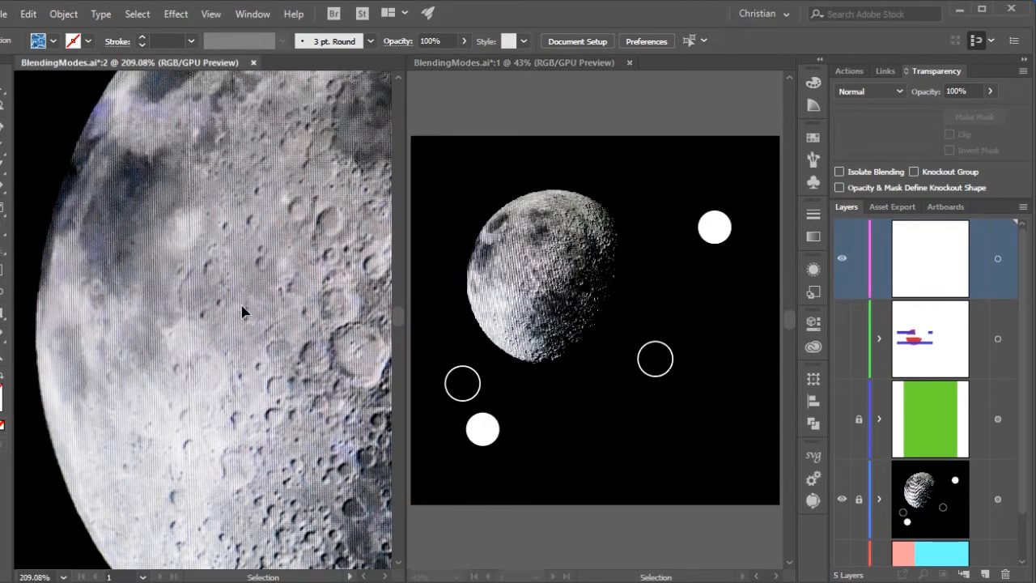
{"action": "key", "text": "ctrl+0"}
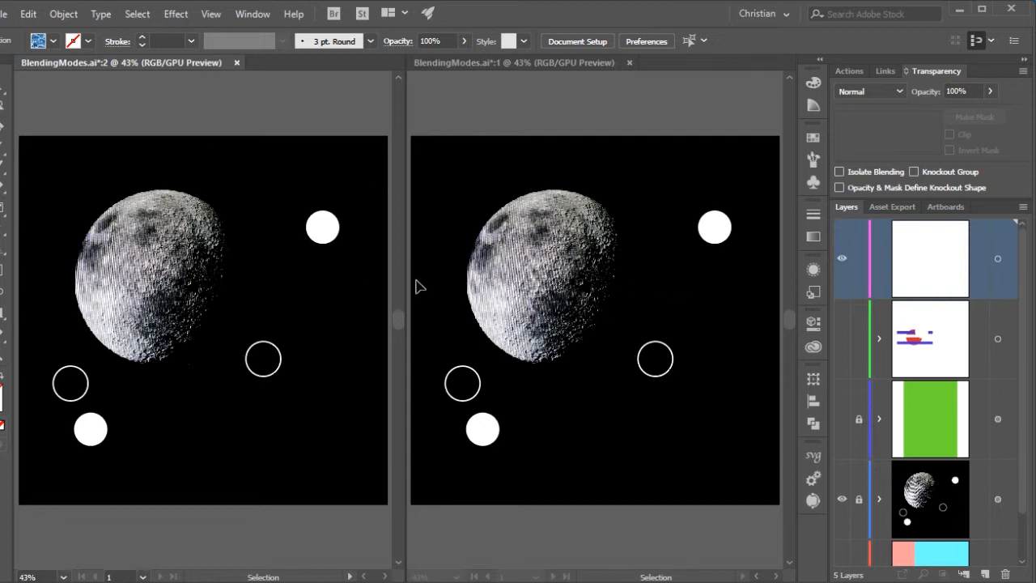
Step: Unlock the moon layer and select the white circle to the upper right of the moon in the first document window
{"action": "left_click", "coordinate": [859, 498]}
{"action": "left_click", "coordinate": [717, 237]}
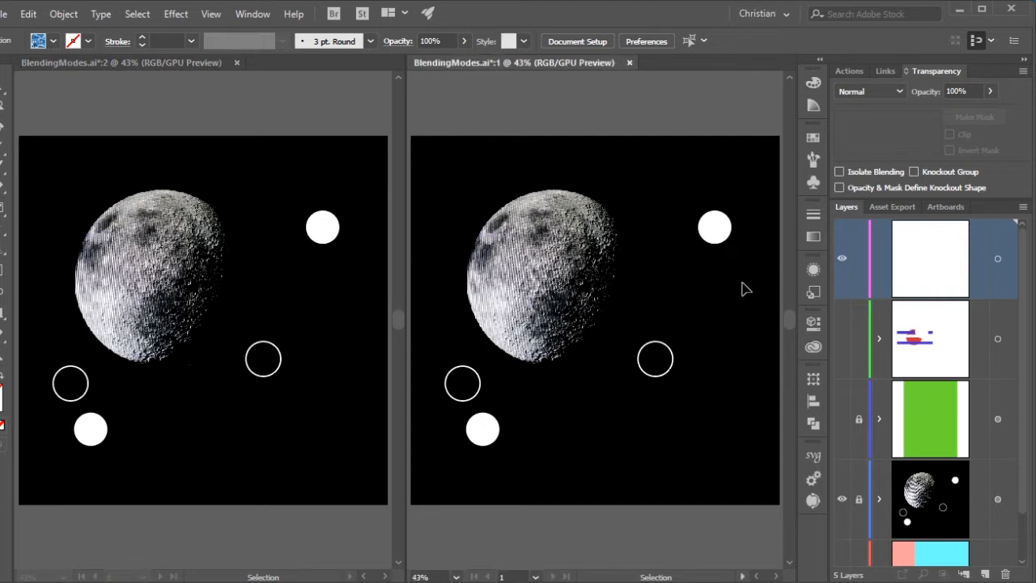
{"action": "left_click", "coordinate": [859, 499]}
{"action": "left_click", "coordinate": [712, 231]}
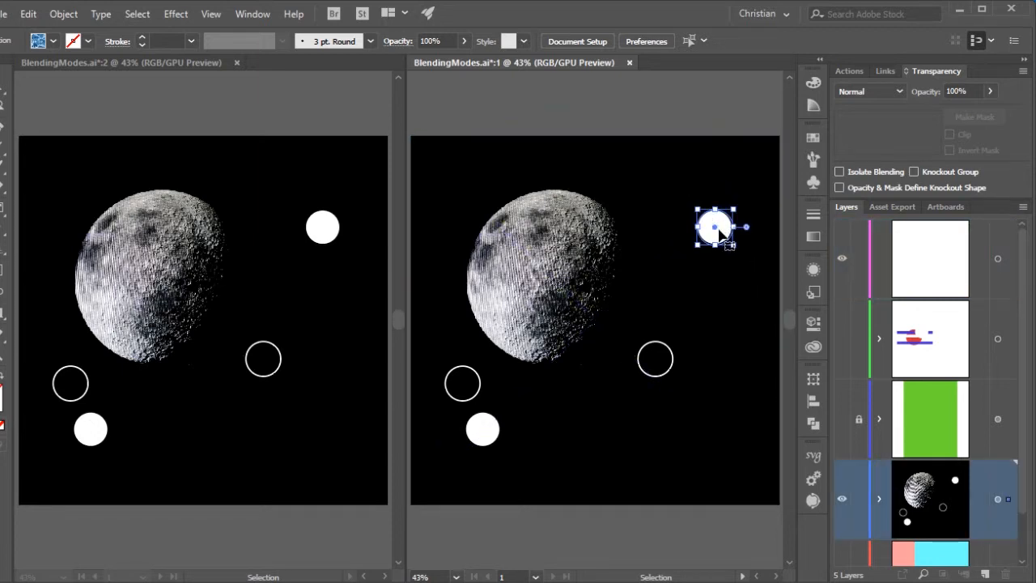
{"action": "left_click", "coordinate": [715, 252], "text": "shift"}
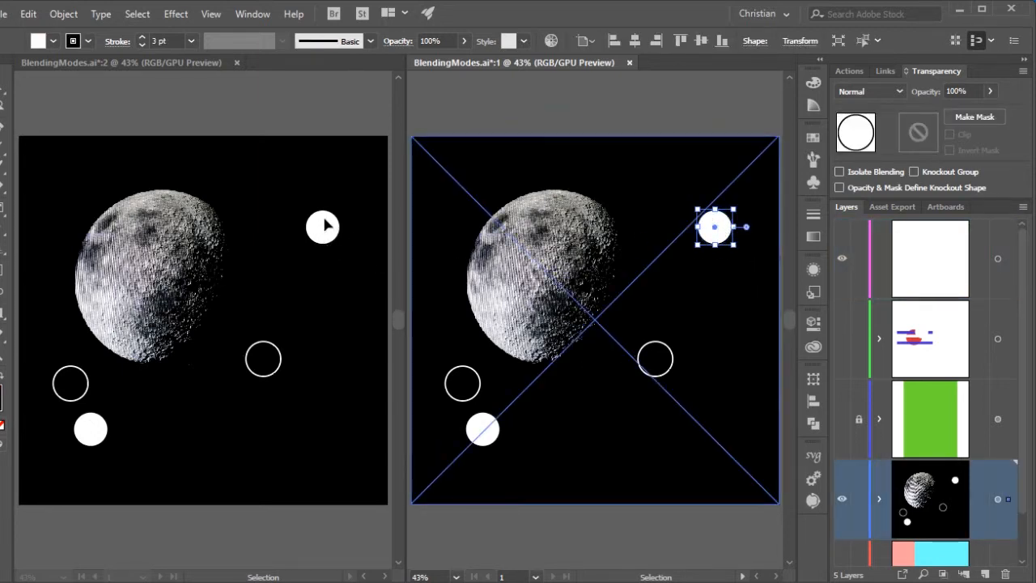
Step: Move the selected white circle up and to the left, undo the last move, and deselect it
{"action": "left_click_drag", "start_coordinate": [719, 232], "coordinate": [699, 195]}
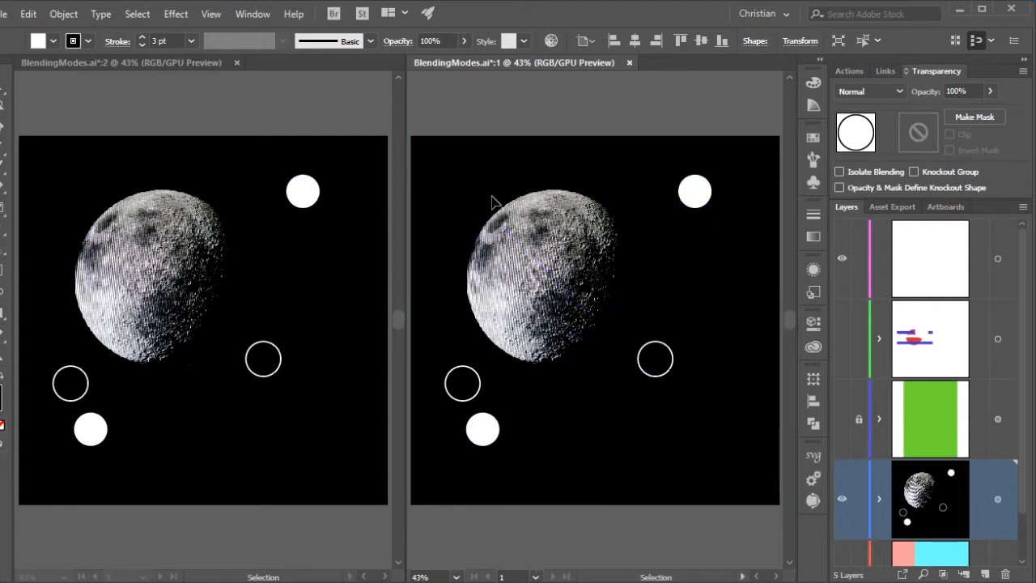
{"action": "key", "text": "ctrl+z"}
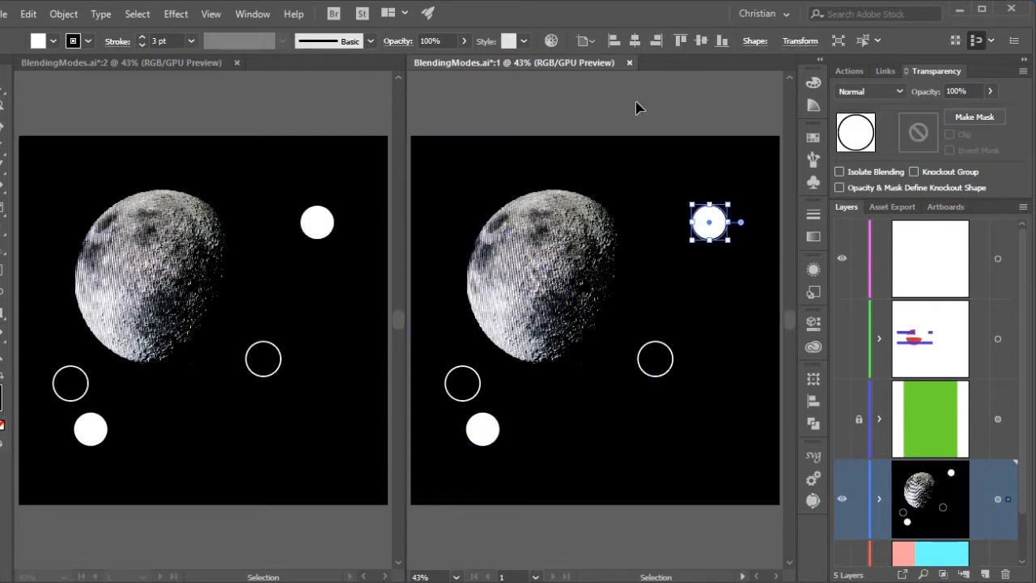
{"action": "left_click", "coordinate": [641, 114]}
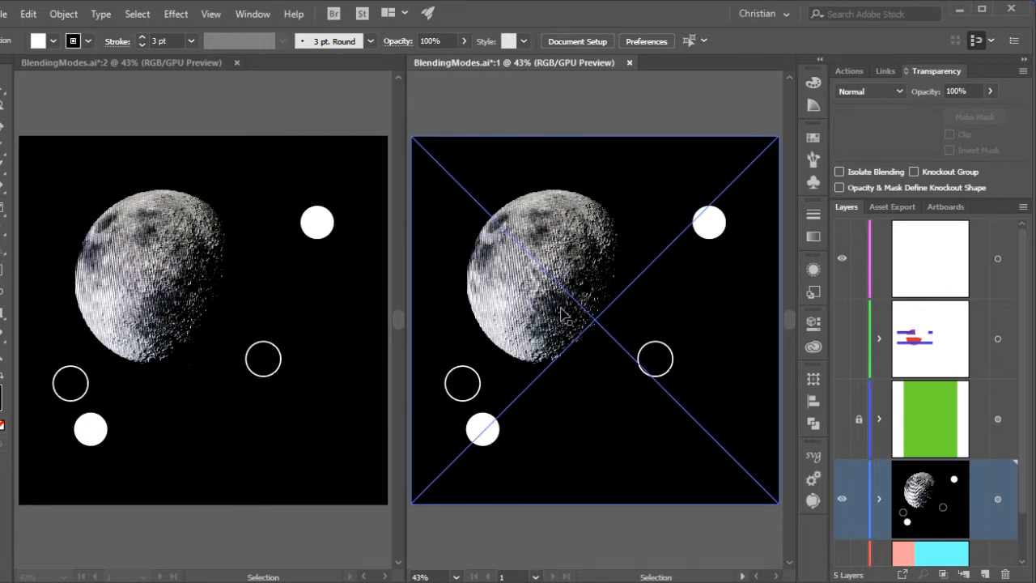
Step: Examine the moon's craters at about 434% in the first document window, and reduce its magnification to 100%
{"action": "key", "text": "z"}
{"action": "left_click", "coordinate": [502, 296]}
{"action": "scroll", "coordinate": [675, 296], "scroll_direction": "up", "scroll_amount": 6}
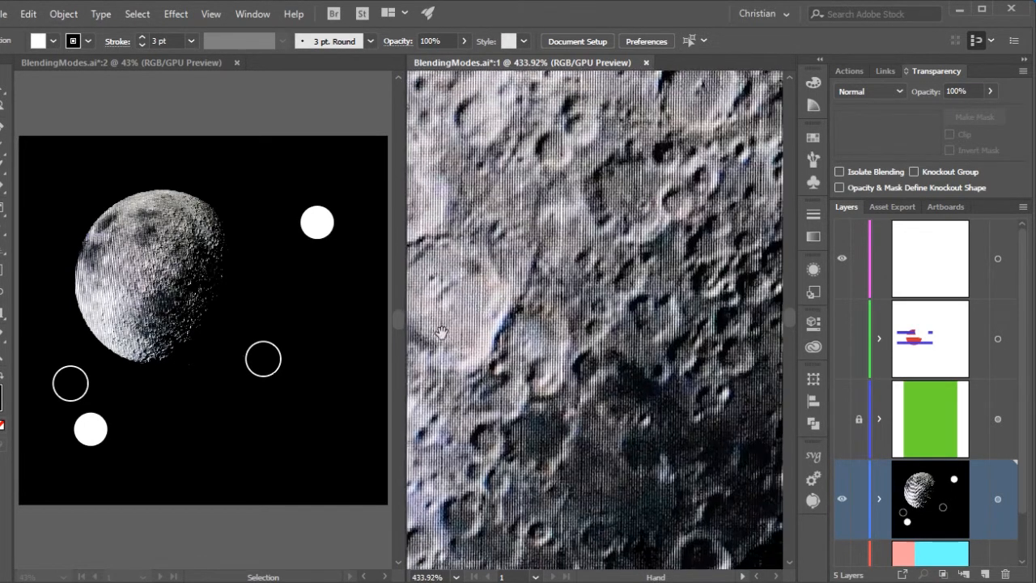
{"action": "left_click", "coordinate": [660, 296], "text": "alt"}
{"action": "left_click", "coordinate": [662, 296], "text": "alt"}
{"action": "left_click", "coordinate": [662, 295], "text": "alt"}
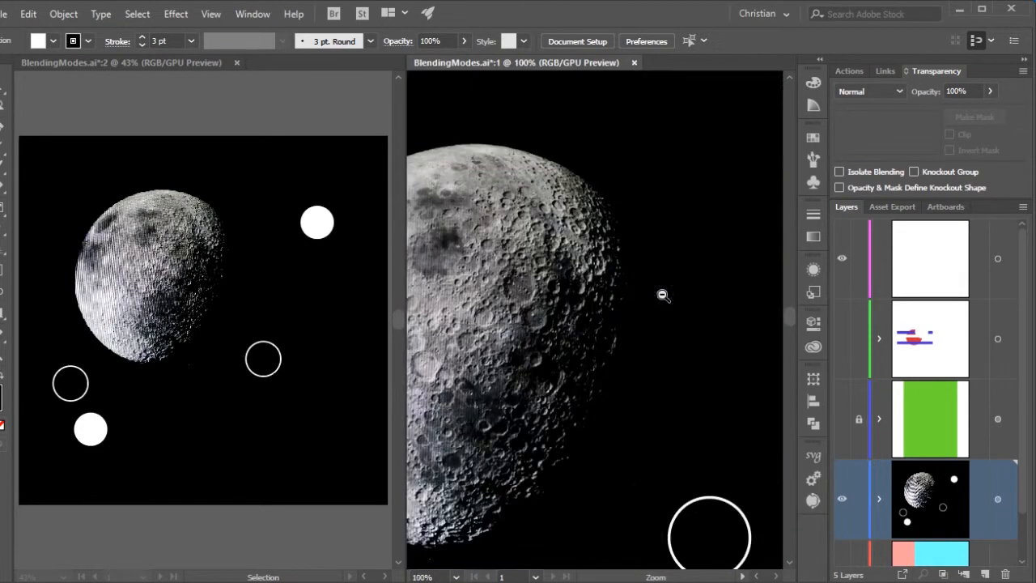
Step: Set the stroke color of the white circle to the upper right of the moon to red E22424
{"action": "left_click", "coordinate": [662, 296], "text": "alt"}
{"action": "left_click", "coordinate": [437, 326], "text": "alt"}
{"action": "scroll", "coordinate": [636, 314], "scroll_direction": "up", "scroll_amount": 3}
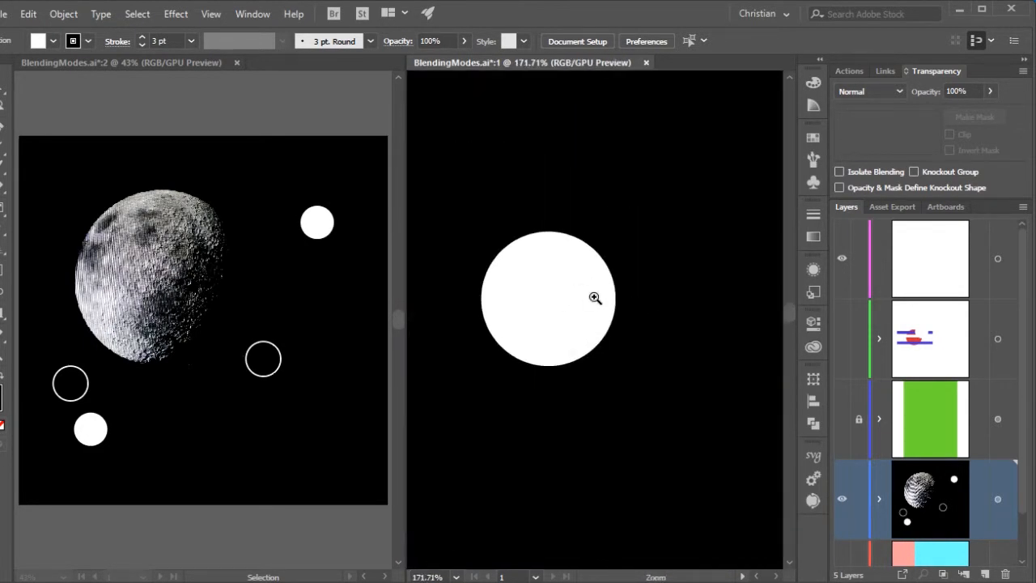
{"action": "left_click", "coordinate": [527, 365]}
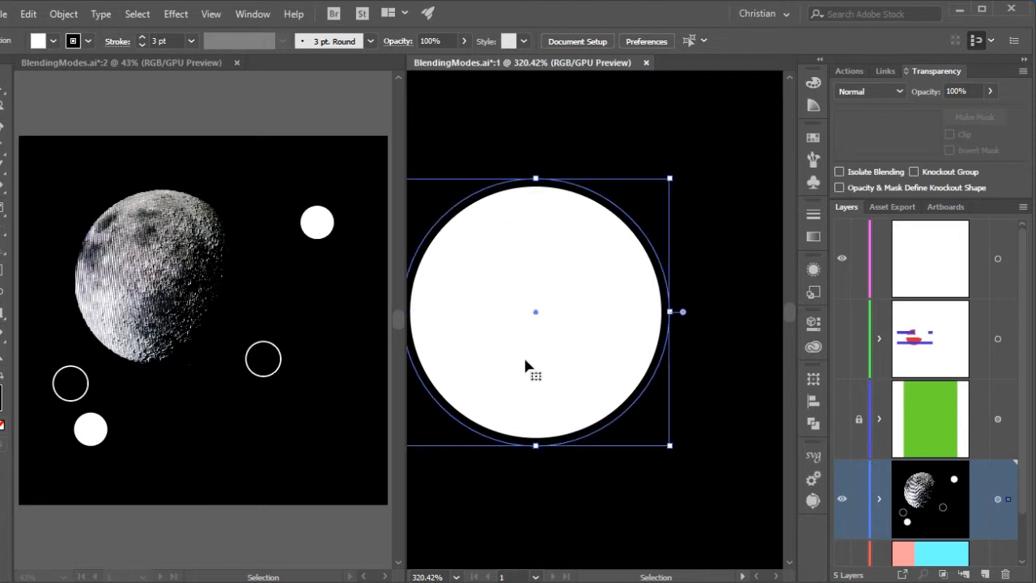
{"action": "double_click", "coordinate": [2, 404]}
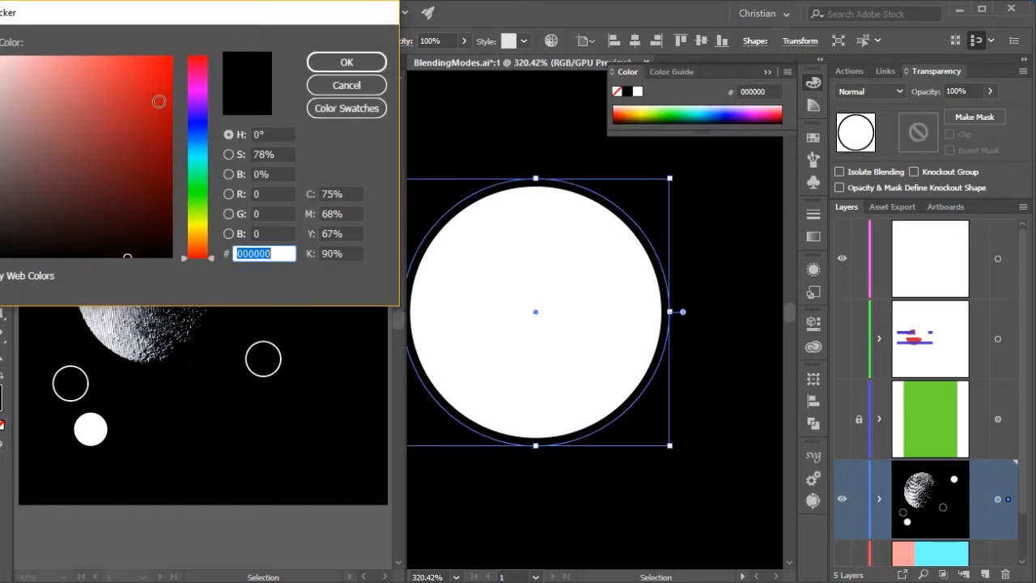
{"action": "left_click", "coordinate": [141, 76]}
{"action": "left_click", "coordinate": [340, 85]}
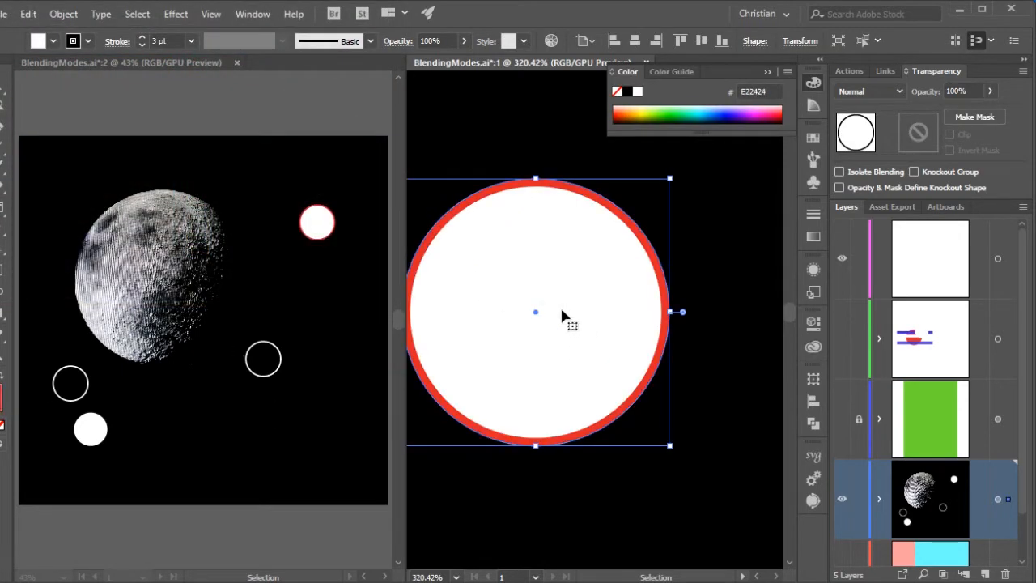
Step: Increase the stroke weight of the red-outlined circle to 19 pt
{"action": "left_click_drag", "start_coordinate": [562, 314], "coordinate": [594, 338]}
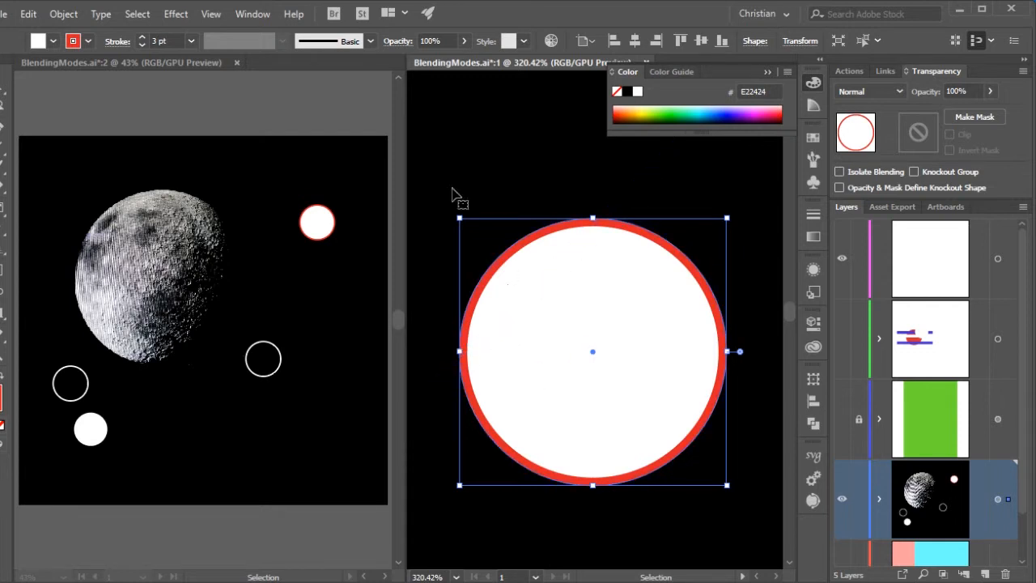
{"action": "left_click", "coordinate": [142, 35]}
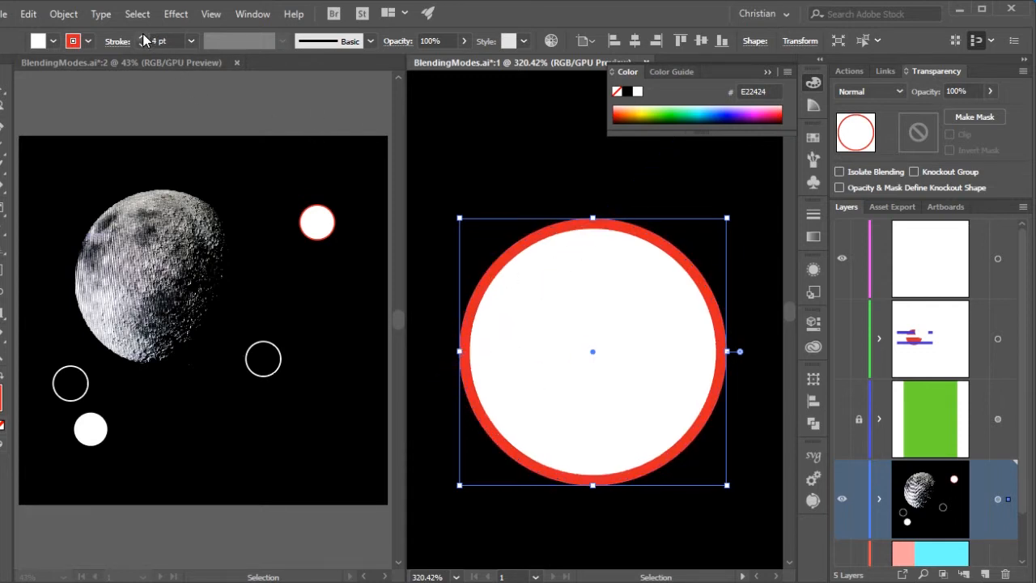
{"action": "left_click", "coordinate": [142, 35]}
{"action": "left_click", "coordinate": [143, 36]}
{"action": "left_click", "coordinate": [143, 36]}
{"action": "left_click", "coordinate": [142, 36]}
{"action": "left_click", "coordinate": [142, 35]}
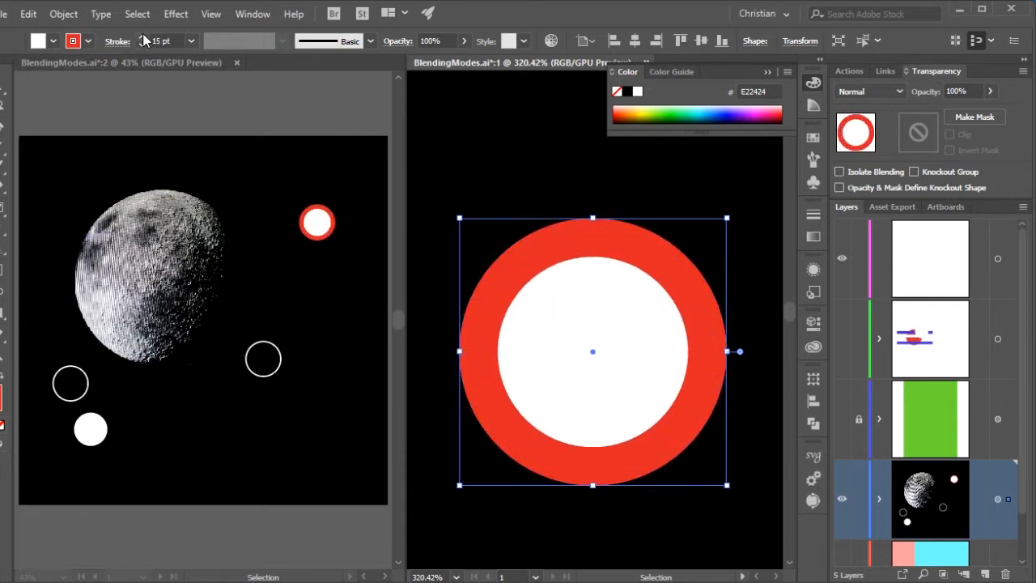
{"action": "left_click", "coordinate": [142, 36]}
{"action": "left_click", "coordinate": [143, 35]}
{"action": "left_click", "coordinate": [142, 36]}
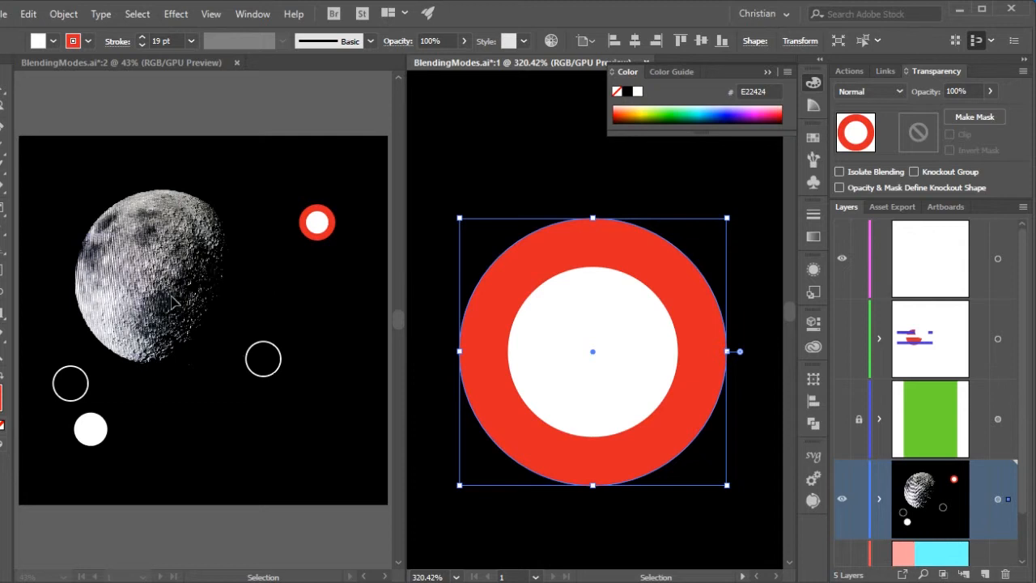
Step: Collapse the Color panel and return the document to a single window
{"action": "left_click", "coordinate": [520, 166]}
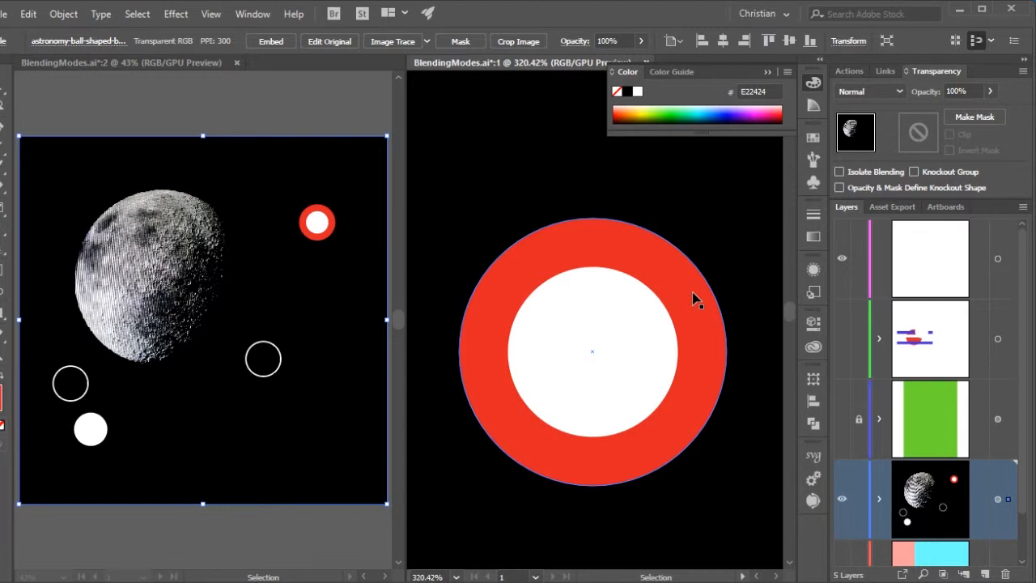
{"action": "mouse_move", "coordinate": [704, 277]}
{"action": "left_mouse_down"}
{"action": "mouse_move", "coordinate": [410, 473]}
{"action": "mouse_move", "coordinate": [407, 410]}
{"action": "left_mouse_up"}
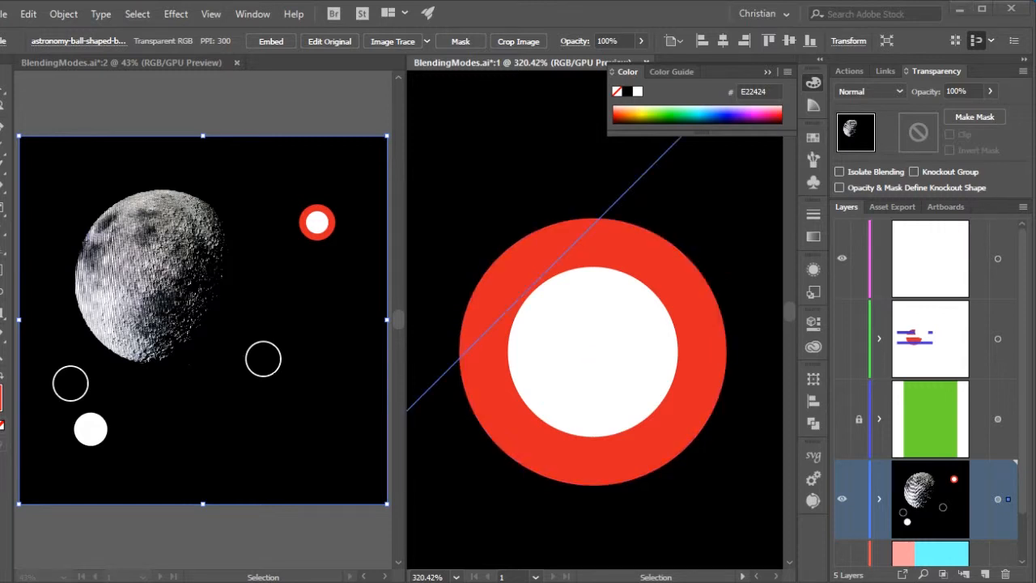
{"action": "left_click", "coordinate": [771, 72]}
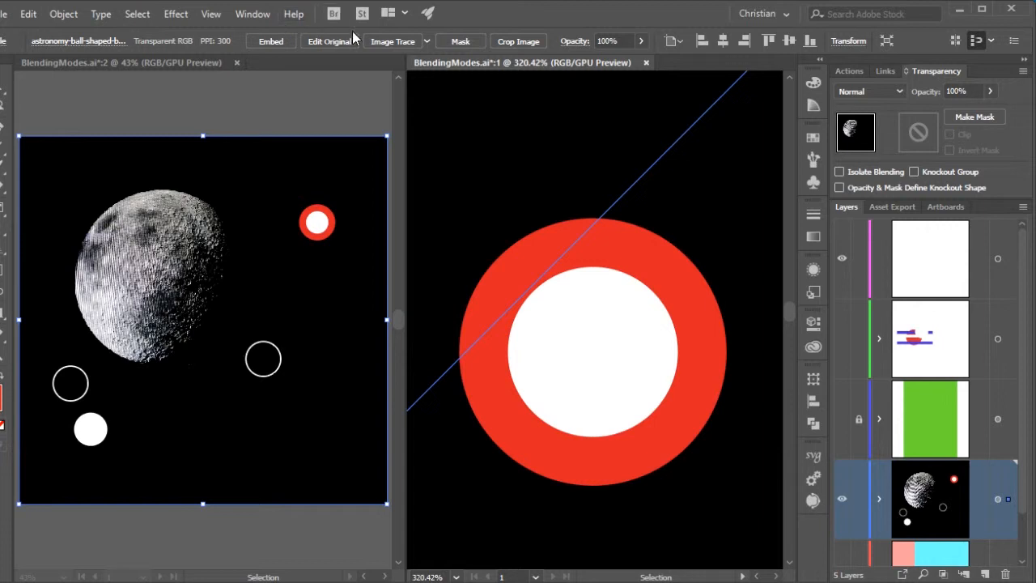
{"action": "left_click", "coordinate": [404, 13]}
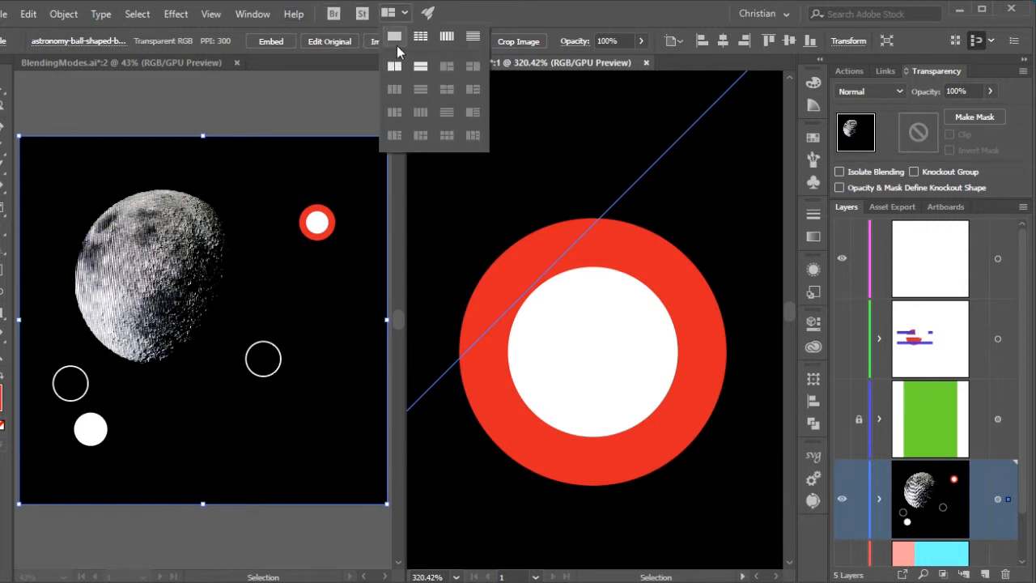
{"action": "left_click", "coordinate": [397, 46]}
{"action": "left_click", "coordinate": [485, 62]}
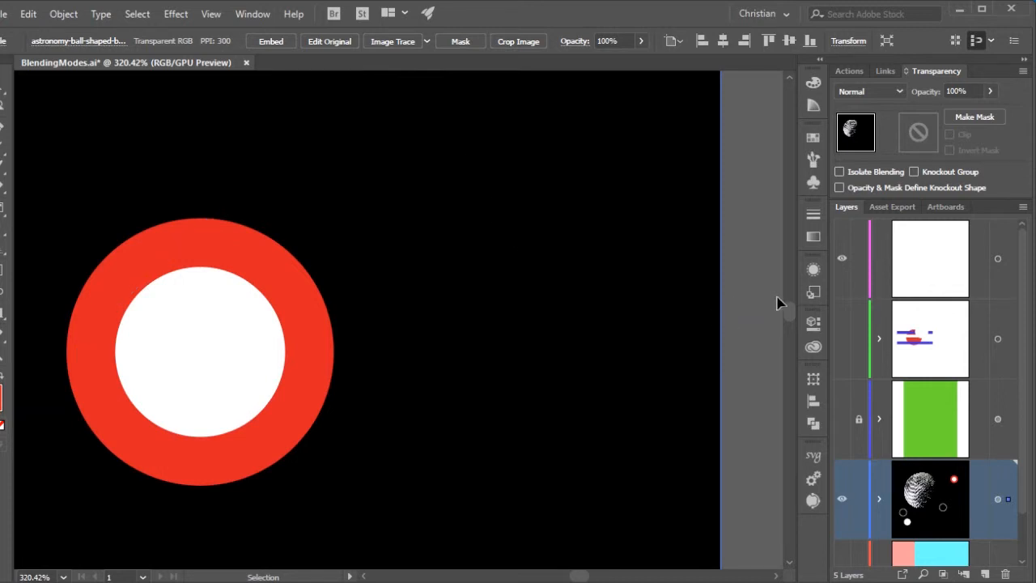
Step: Fit the artboard in the window and deselect the moon image
{"action": "key", "text": "a"}
{"action": "key", "text": "ctrl+0"}
{"action": "key", "text": "v"}
{"action": "left_click", "coordinate": [724, 275]}
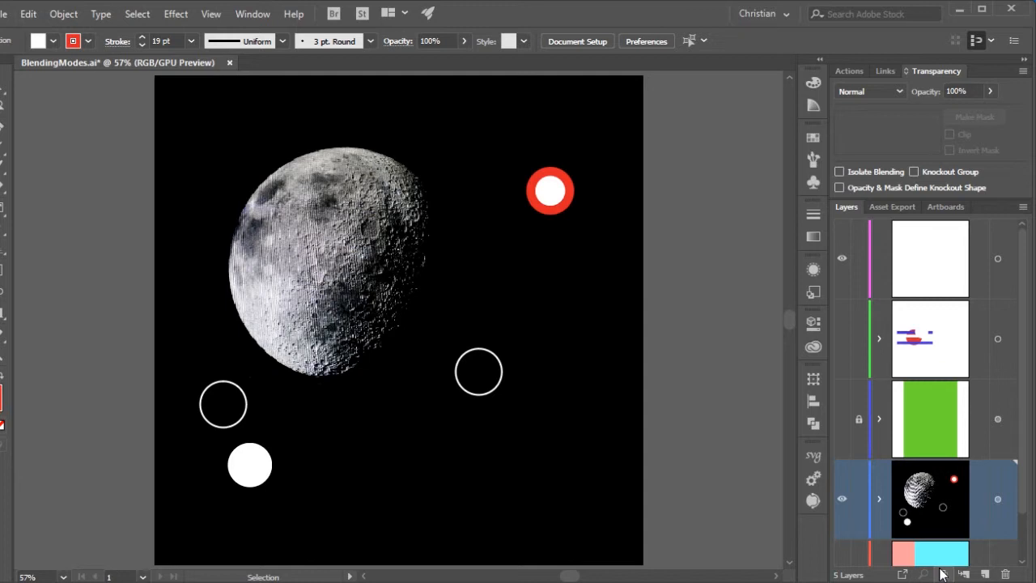
{"action": "right_click", "coordinate": [620, 247]}
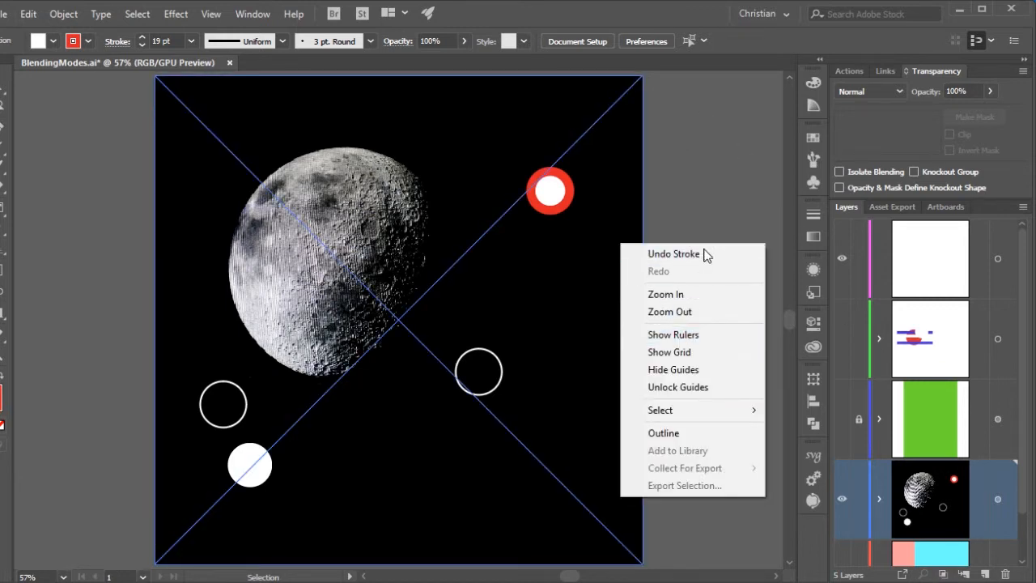
{"action": "left_click", "coordinate": [710, 204]}
Step: Make a clipping mask from the red-stroked circle and a copy offset up and to the right, and release the mask
{"action": "left_click", "coordinate": [552, 194]}
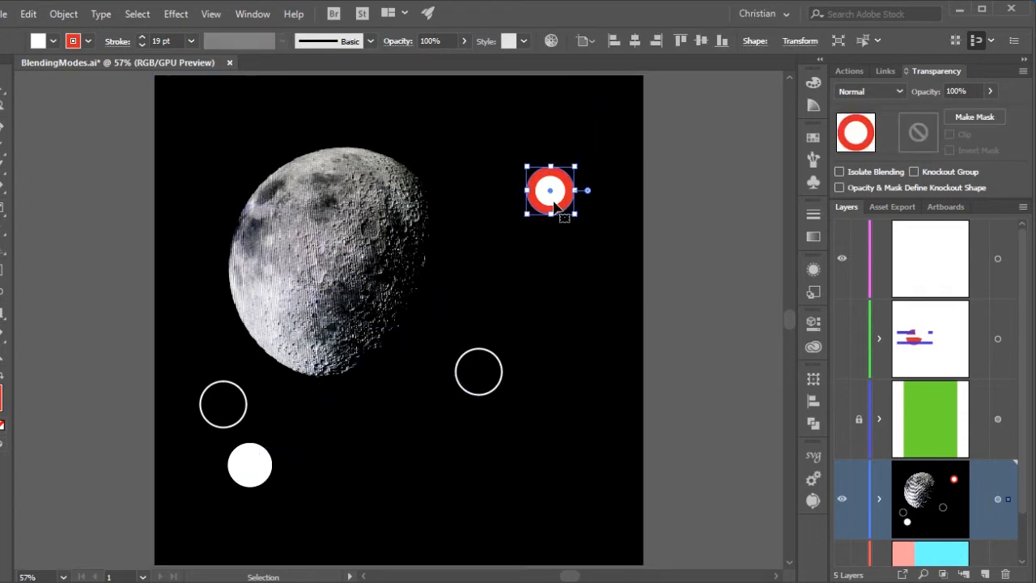
{"action": "mouse_move", "coordinate": [553, 204]}
{"action": "left_mouse_down"}
{"action": "mouse_move", "coordinate": [578, 157]}
{"action": "mouse_move", "coordinate": [562, 199]}
{"action": "mouse_move", "coordinate": [569, 213]}
{"action": "mouse_move", "coordinate": [550, 223]}
{"action": "left_mouse_up"}
{"action": "right_click", "coordinate": [561, 187]}
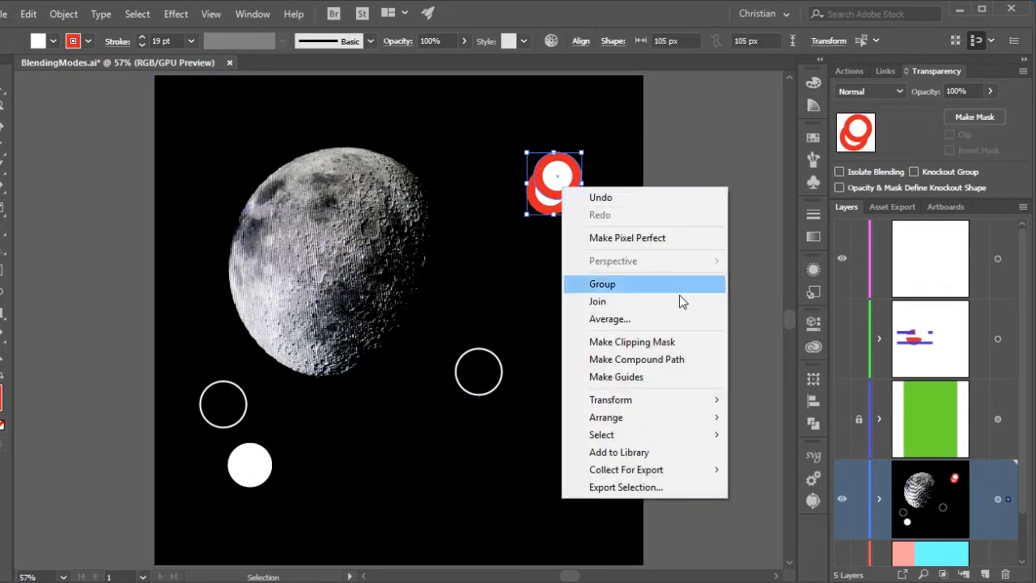
{"action": "left_click", "coordinate": [690, 343]}
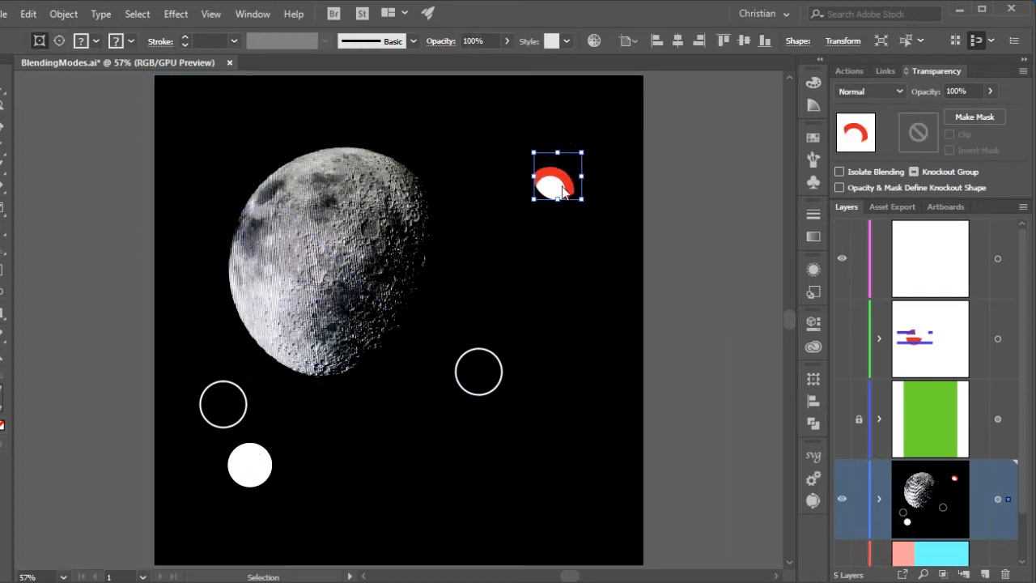
{"action": "right_click", "coordinate": [561, 187]}
{"action": "left_click", "coordinate": [652, 318]}
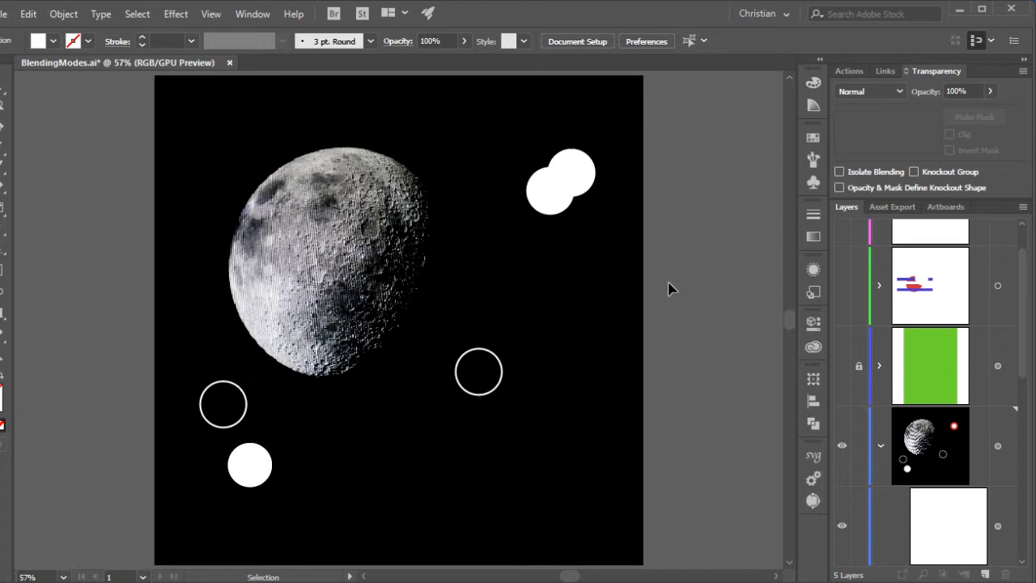
Step: Separate the two overlapping white circles and add a copy, spacing three circles apart to the right of the moon
{"action": "left_click", "coordinate": [583, 188]}
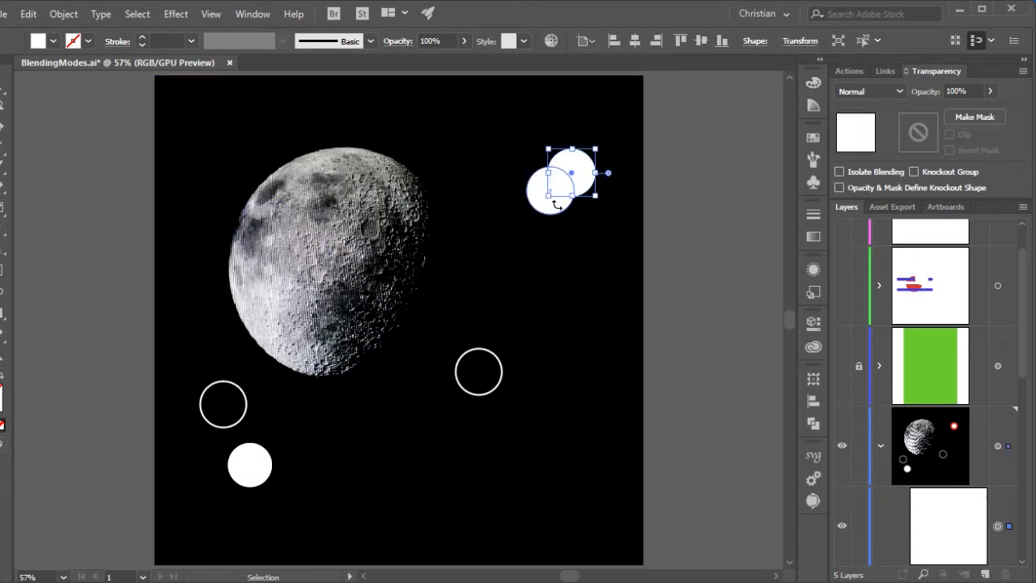
{"action": "left_click", "coordinate": [735, 291]}
{"action": "left_click_drag", "start_coordinate": [559, 222], "coordinate": [531, 274]}
{"action": "key", "text": "ctrl+z"}
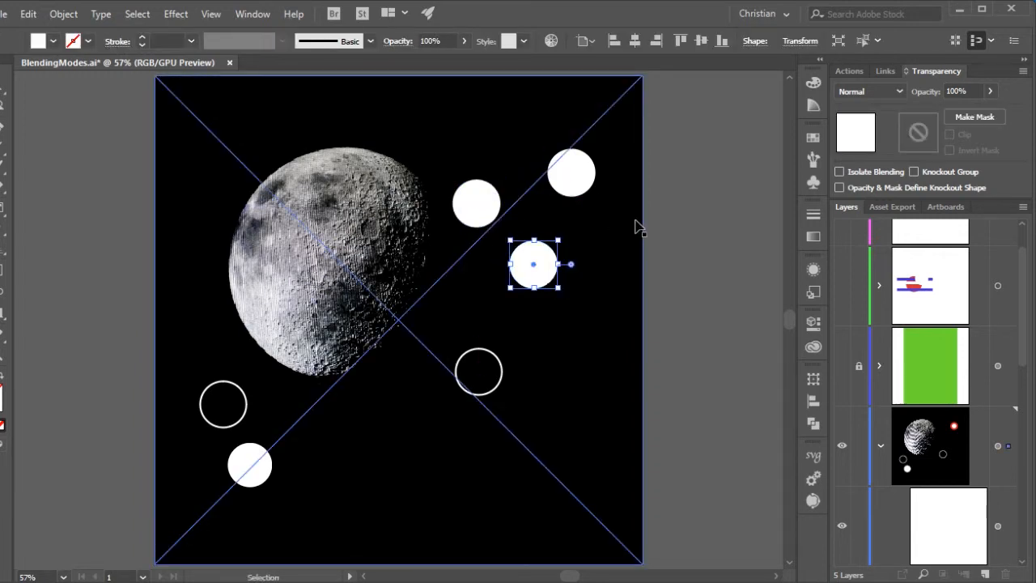
Step: Select all three white circles to the right of the moon and make the lowest one the key object
{"action": "left_click", "coordinate": [581, 186]}
{"action": "left_click", "coordinate": [487, 203]}
{"action": "left_click", "coordinate": [536, 272]}
{"action": "left_click", "coordinate": [568, 180]}
{"action": "left_click", "coordinate": [478, 202]}
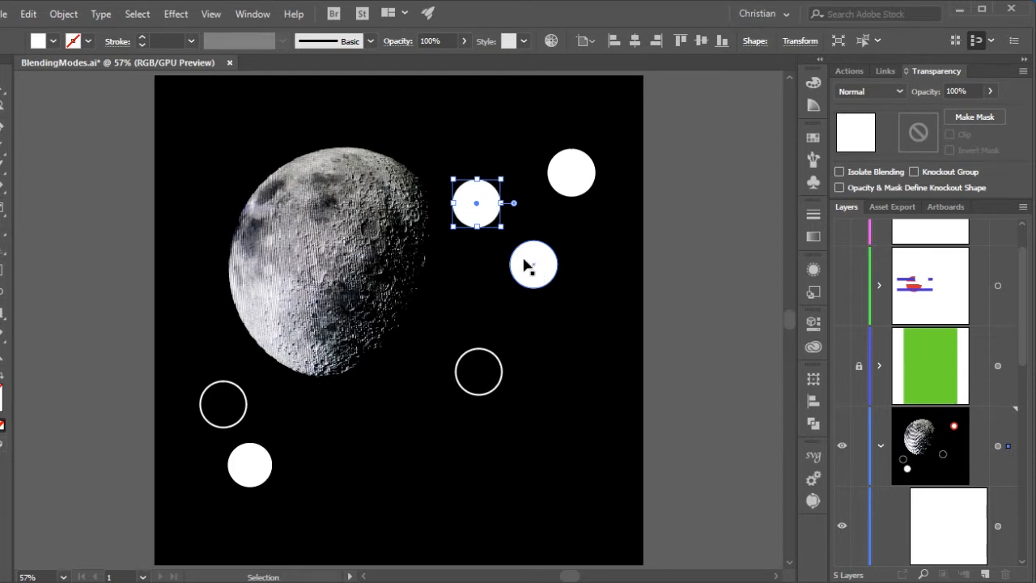
{"action": "left_click", "coordinate": [534, 273], "text": "shift"}
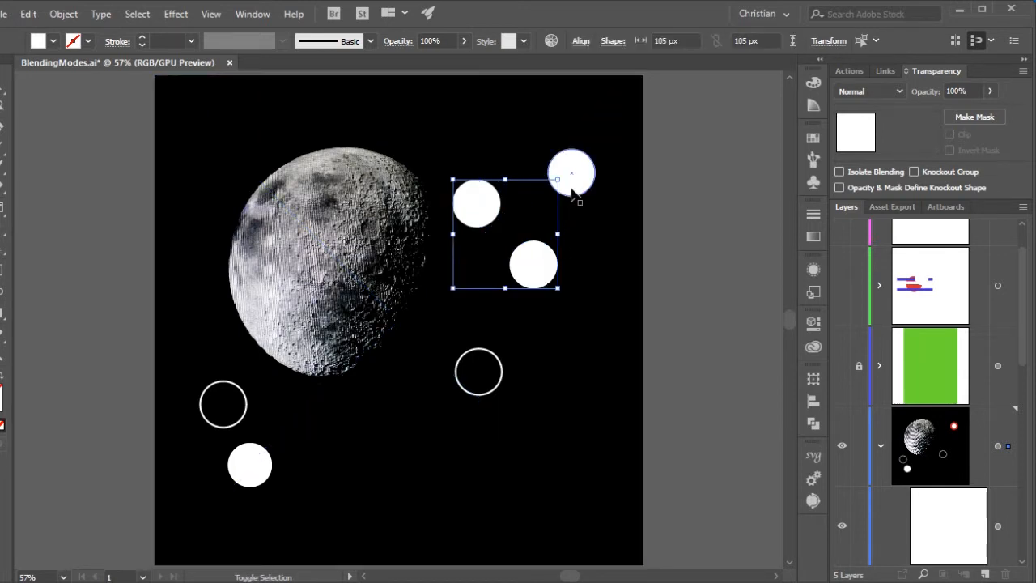
{"action": "left_click", "coordinate": [576, 172], "text": "shift"}
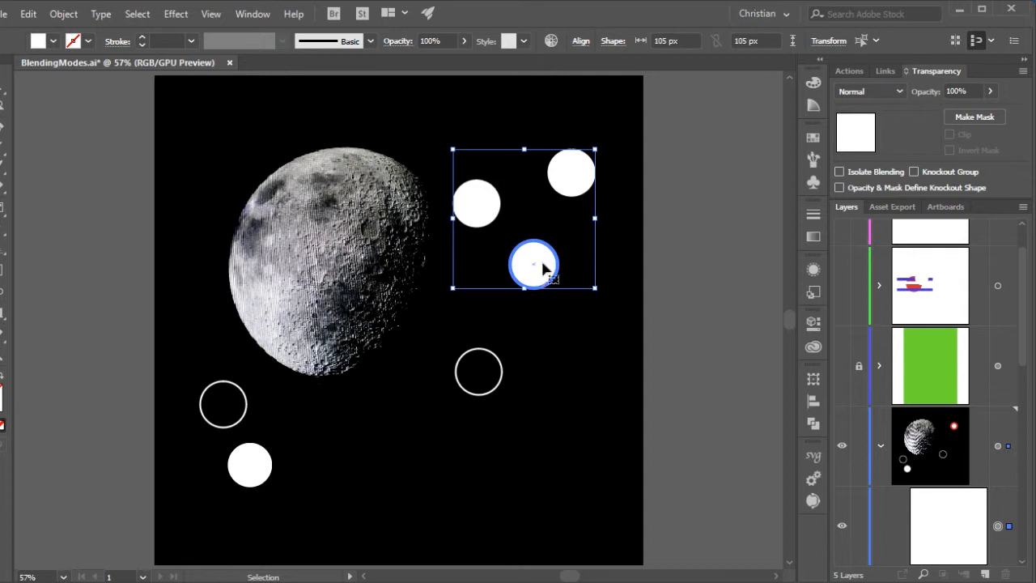
Step: Align the three circles' centers horizontally and vertically to the key object, and undo both alignments
{"action": "left_click", "coordinate": [814, 405]}
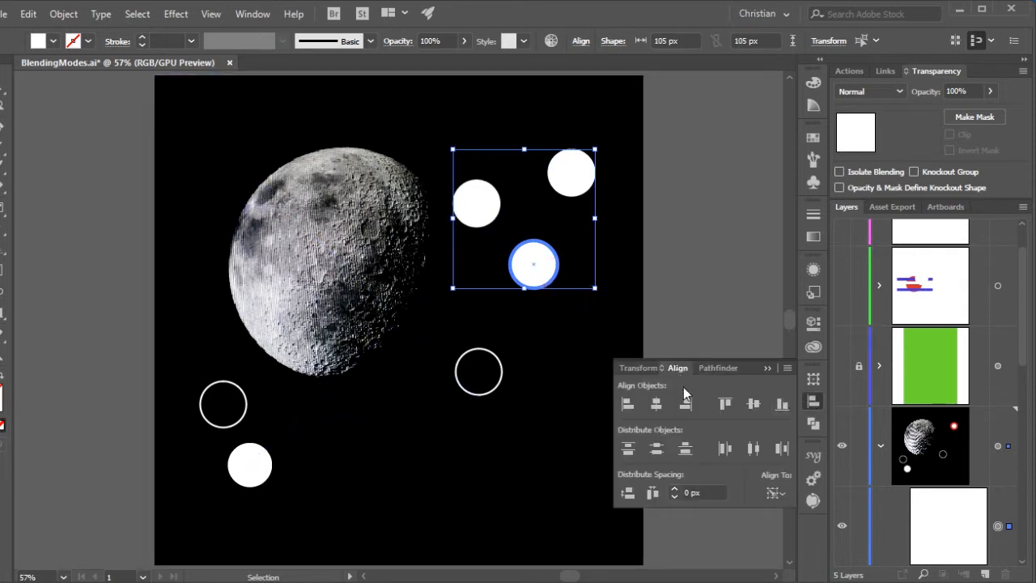
{"action": "left_click", "coordinate": [777, 493]}
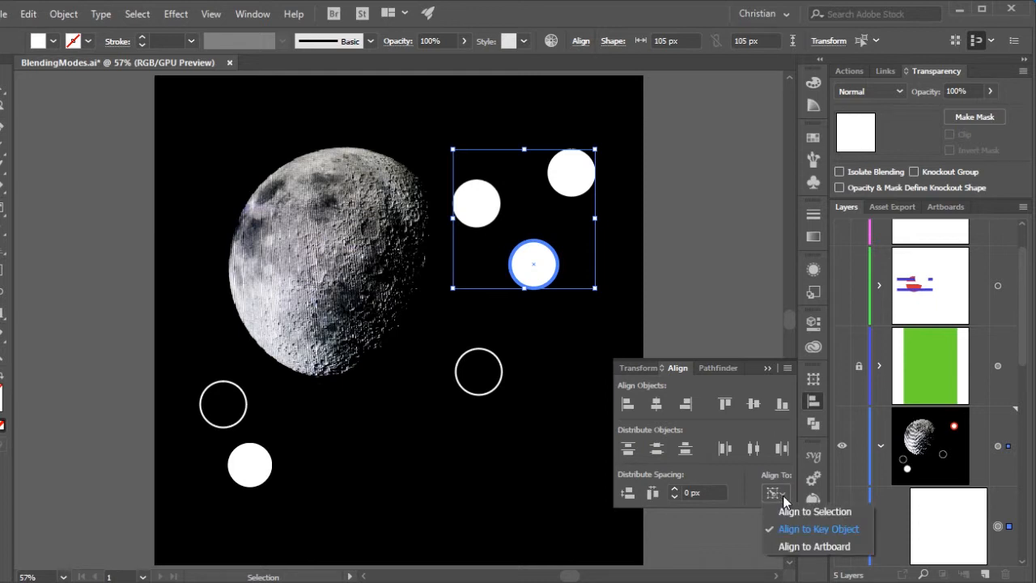
{"action": "left_click", "coordinate": [810, 534]}
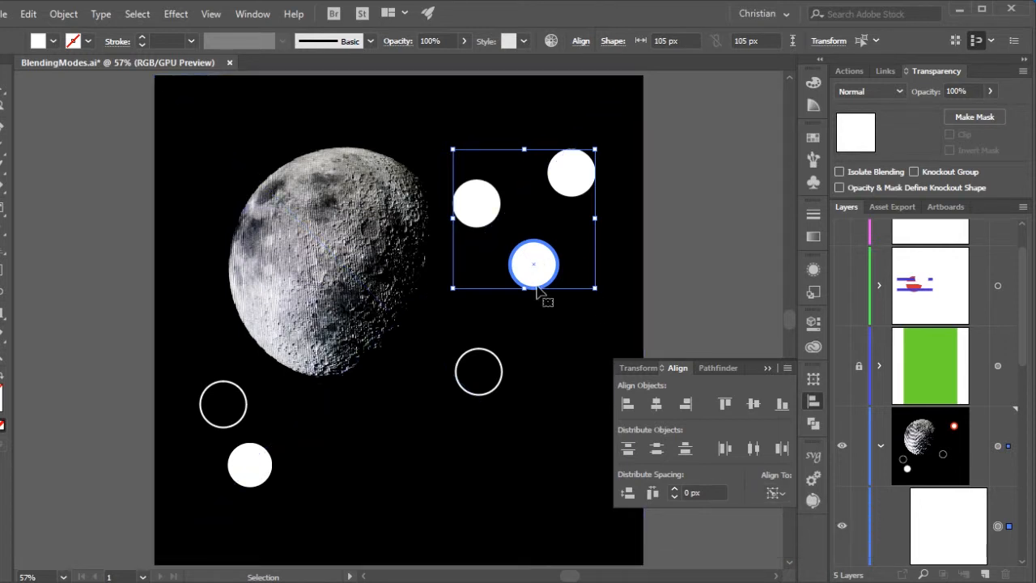
{"action": "left_click", "coordinate": [777, 495]}
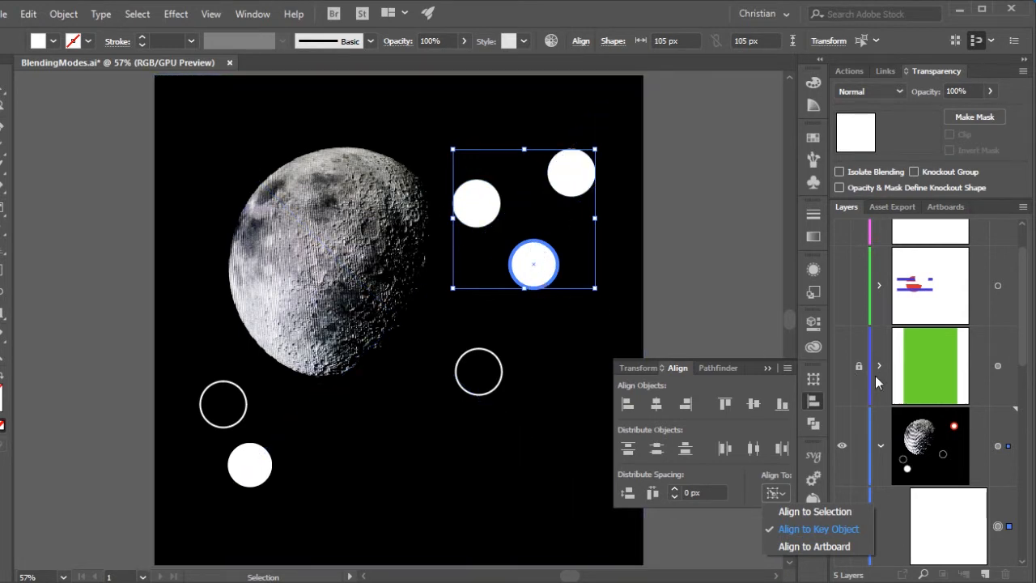
{"action": "left_click", "coordinate": [807, 524]}
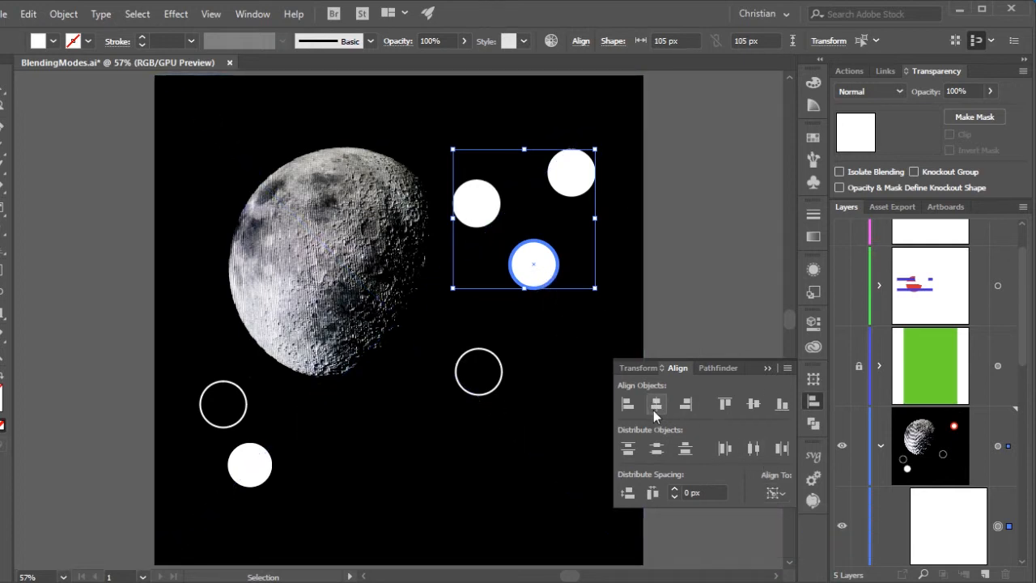
{"action": "left_click", "coordinate": [655, 404]}
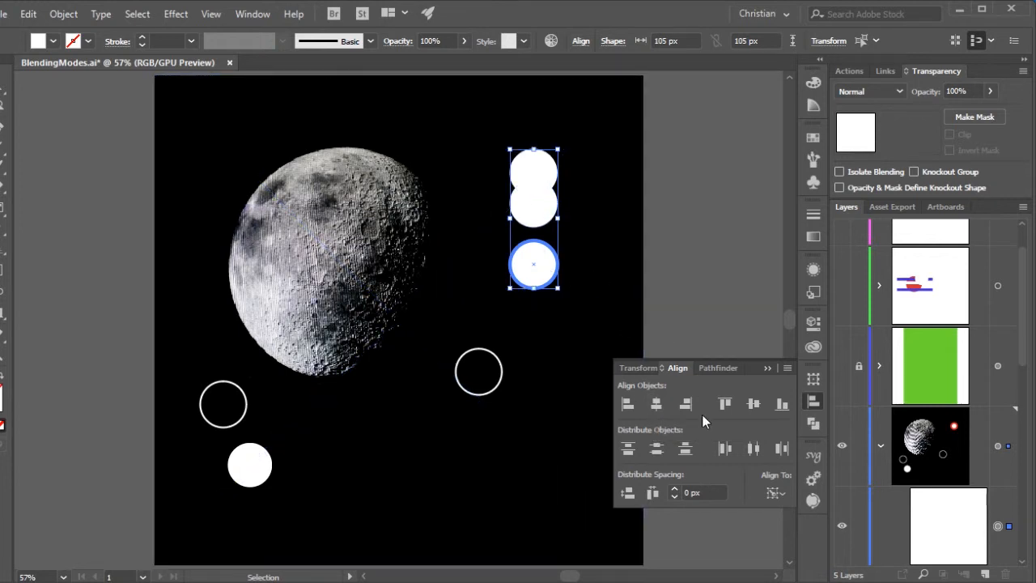
{"action": "left_click", "coordinate": [751, 410]}
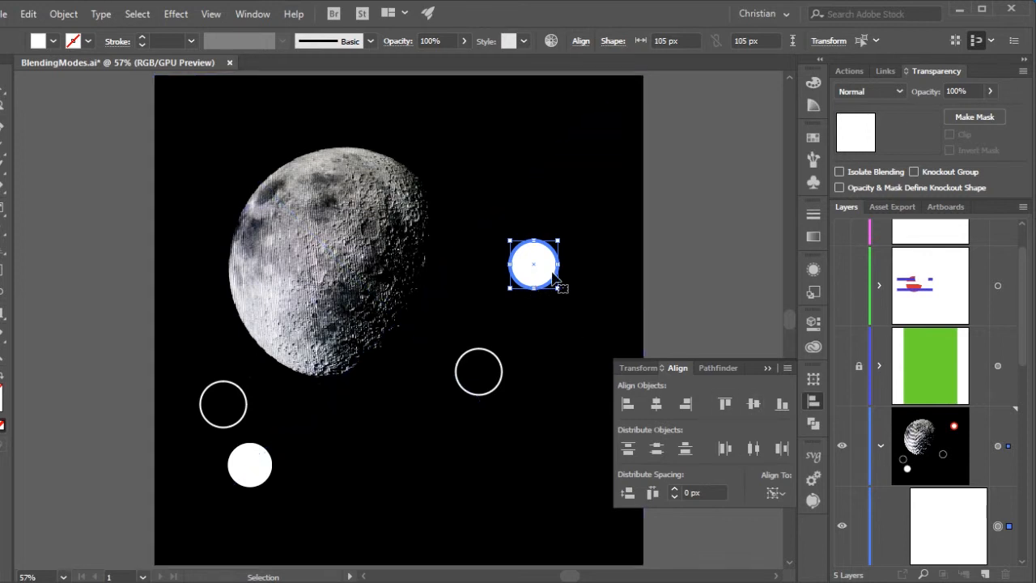
{"action": "key", "text": "ctrl+z"}
{"action": "key", "text": "ctrl+z"}
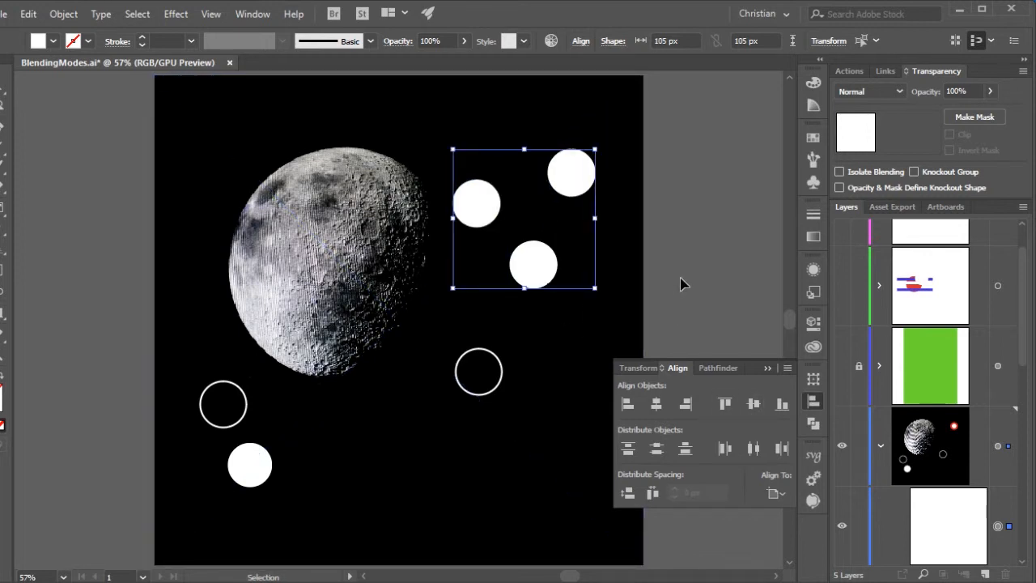
Step: Align the three circles' horizontal centers using Align to Selection, and undo the alignment
{"action": "left_click", "coordinate": [779, 493]}
{"action": "left_click", "coordinate": [787, 511]}
{"action": "left_click", "coordinate": [660, 408]}
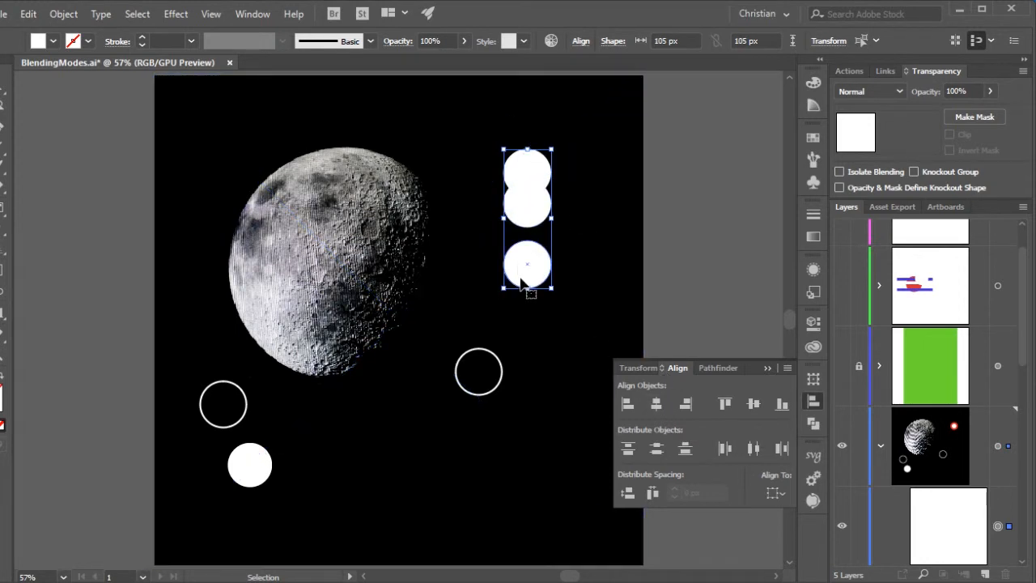
{"action": "key", "text": "ctrl+z"}
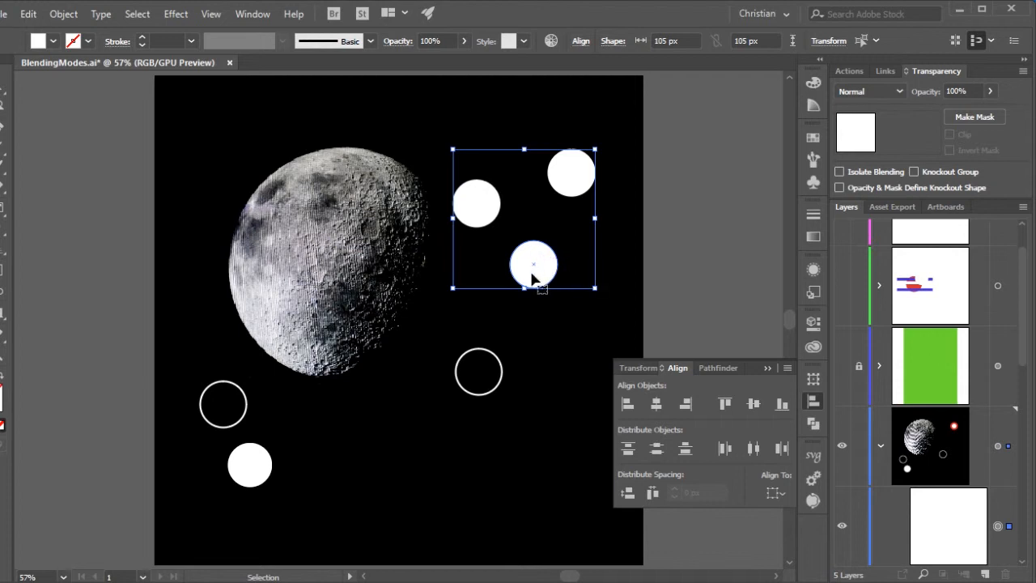
Step: Align the three circles' horizontal centers to the lowest circle as key object, undo the alignment, and deselect the circles
{"action": "left_click", "coordinate": [539, 271]}
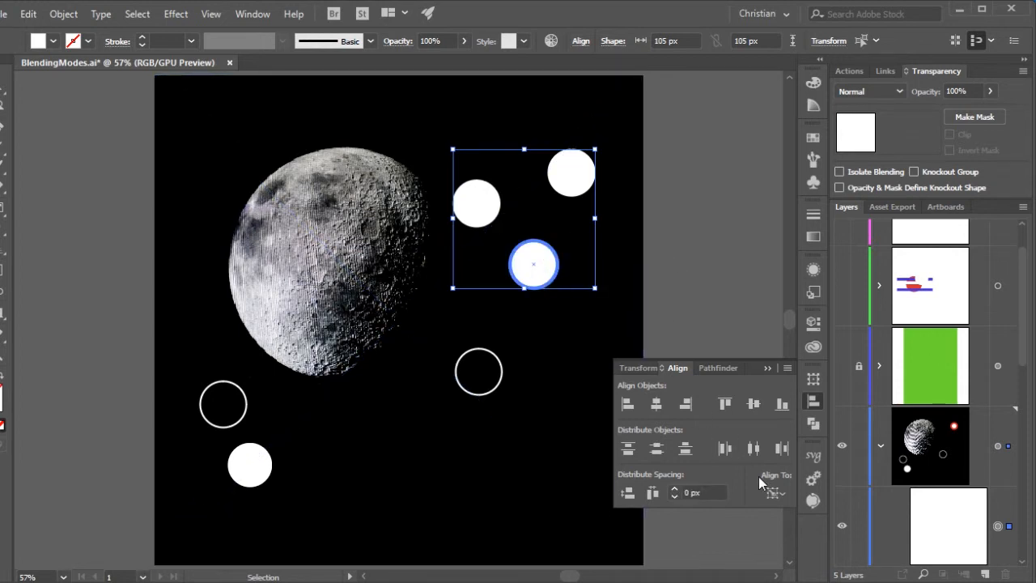
{"action": "left_click", "coordinate": [775, 492]}
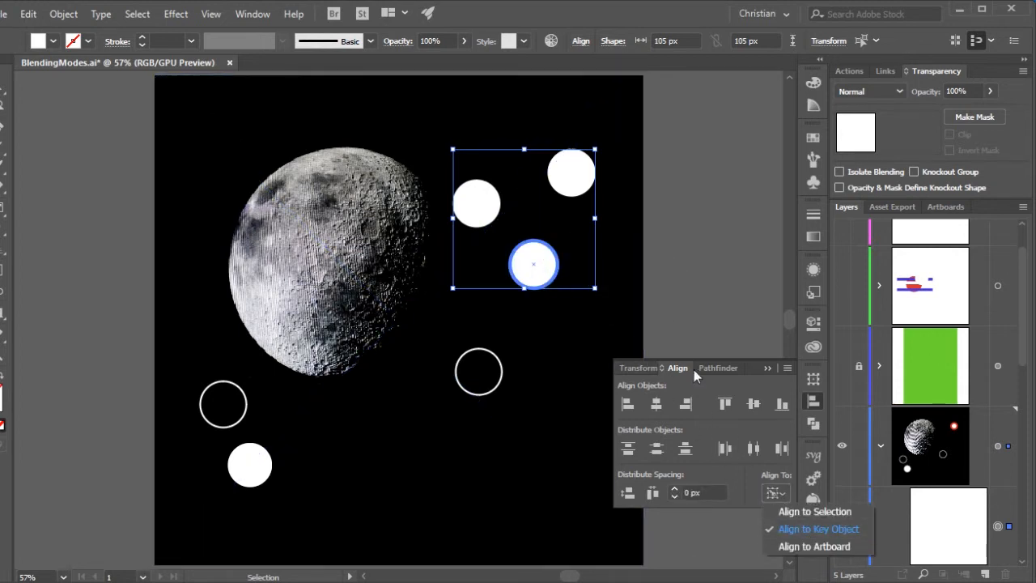
{"action": "left_click", "coordinate": [659, 404]}
{"action": "left_click", "coordinate": [657, 403]}
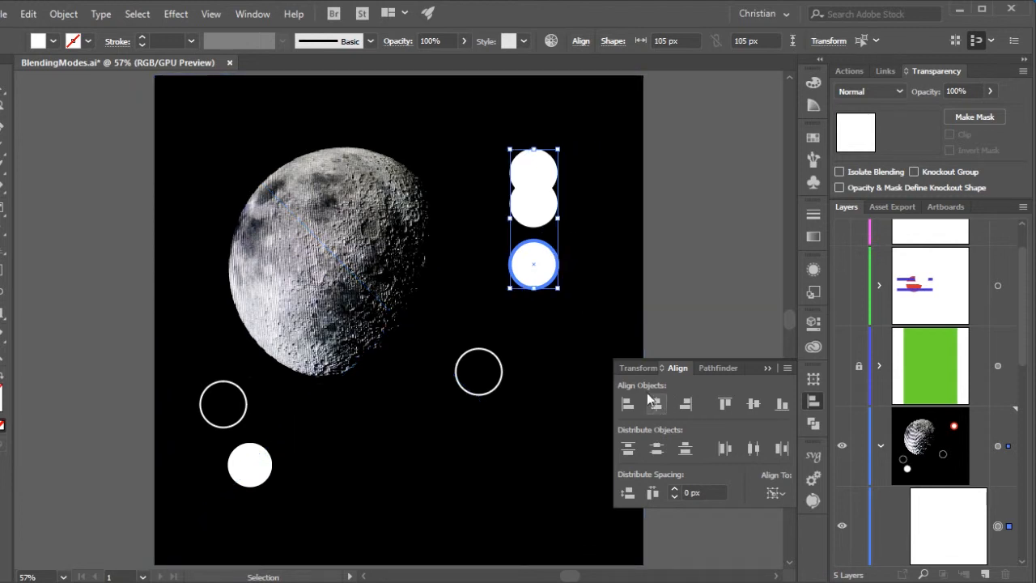
{"action": "key", "text": "ctrl+z"}
{"action": "left_click", "coordinate": [687, 249]}
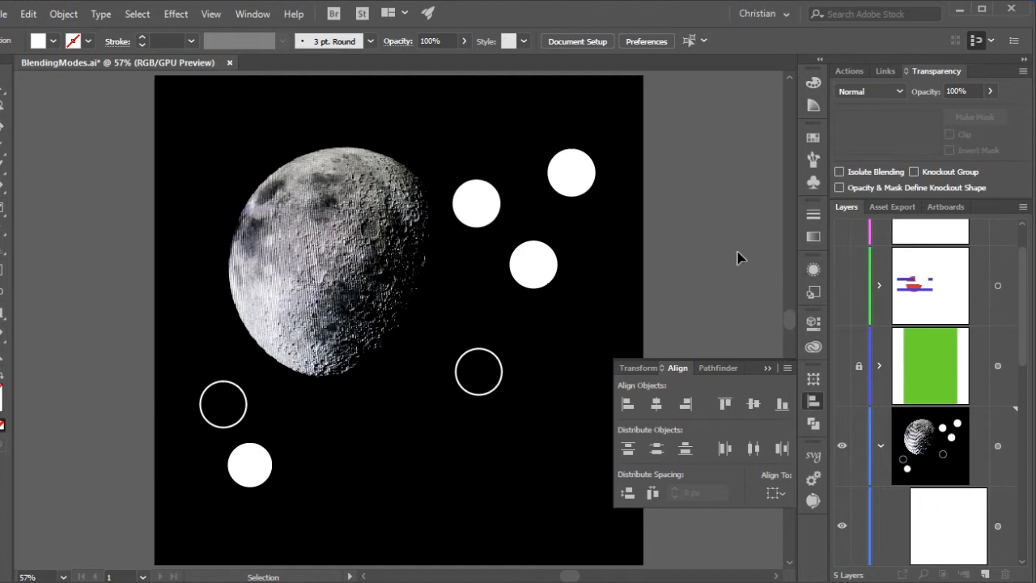
Step: Draw a white rectangle covering the upper part of the moon
{"action": "left_click", "coordinate": [592, 218]}
{"action": "left_click", "coordinate": [17, 140]}
{"action": "key", "text": "m"}
{"action": "mouse_move", "coordinate": [195, 149]}
{"action": "left_mouse_down"}
{"action": "mouse_move", "coordinate": [296, 226]}
{"action": "mouse_move", "coordinate": [435, 306]}
{"action": "left_mouse_up"}
Step: Fill the rectangle over the moon with a white-to-black Linear gradient and deselect it
{"action": "left_click", "coordinate": [815, 235]}
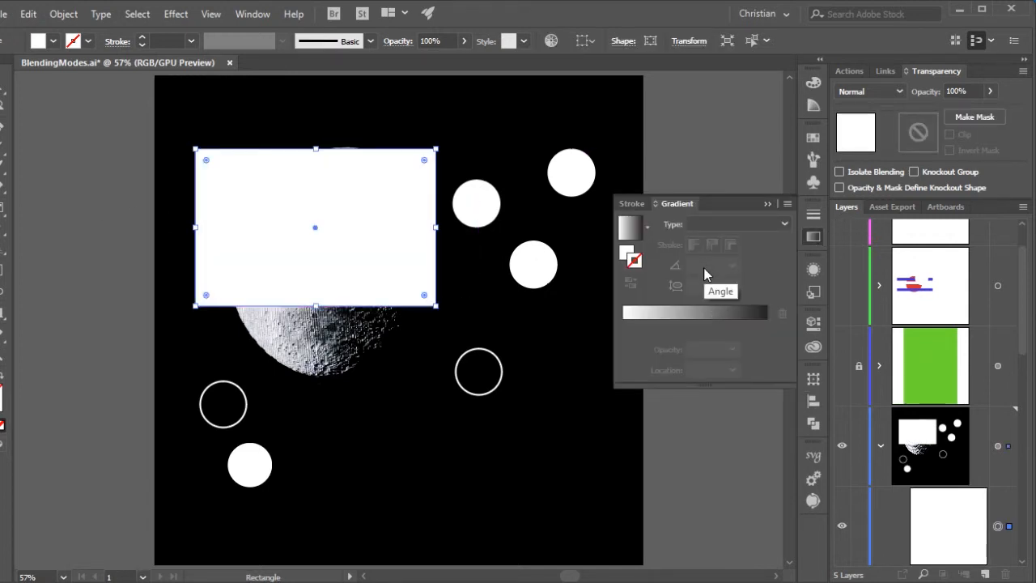
{"action": "key", "text": "ctrl+shift+a"}
{"action": "key", "text": "c"}
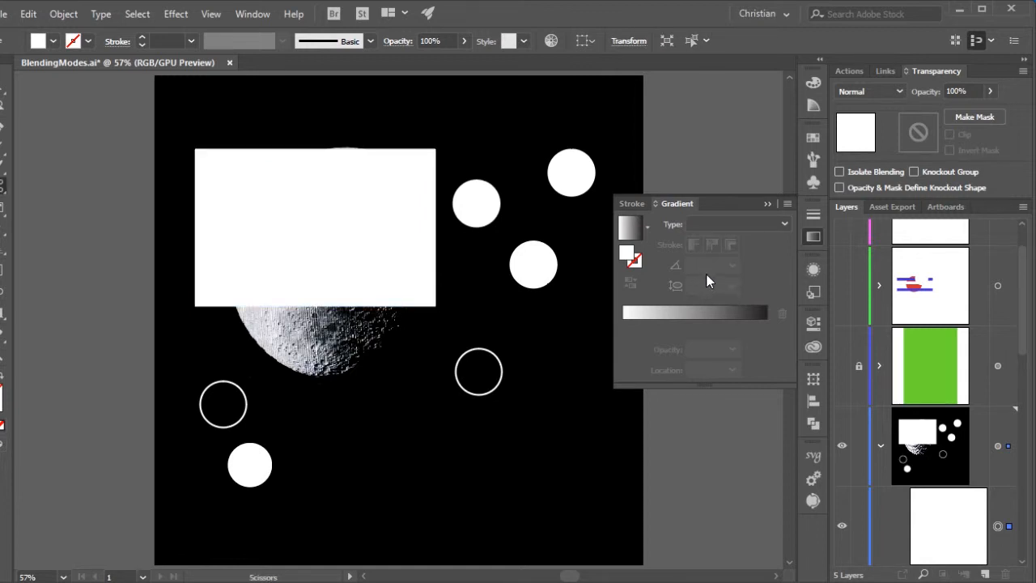
{"action": "left_click", "coordinate": [719, 224]}
{"action": "left_click", "coordinate": [728, 242]}
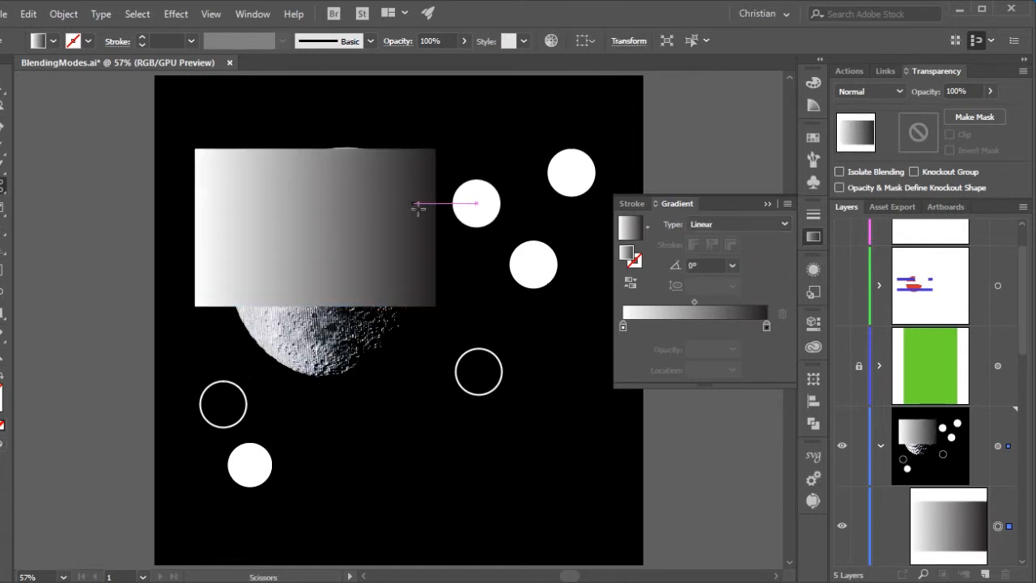
{"action": "key", "text": "v"}
{"action": "left_click", "coordinate": [84, 162]}
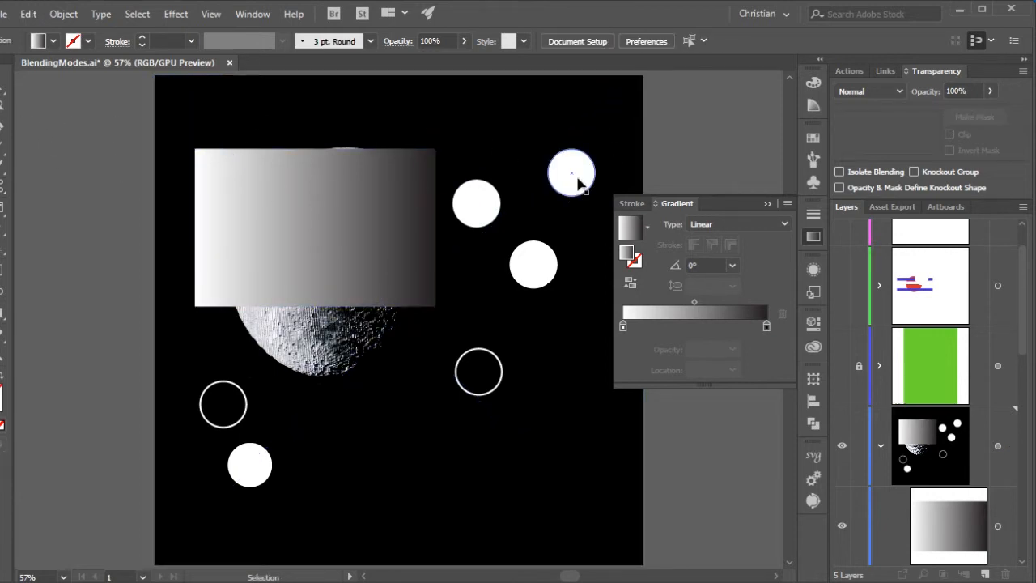
Step: Copy the rectangle's gradient fill to the uppermost white circle with the Eyedropper, and undo the change
{"action": "left_click", "coordinate": [572, 178]}
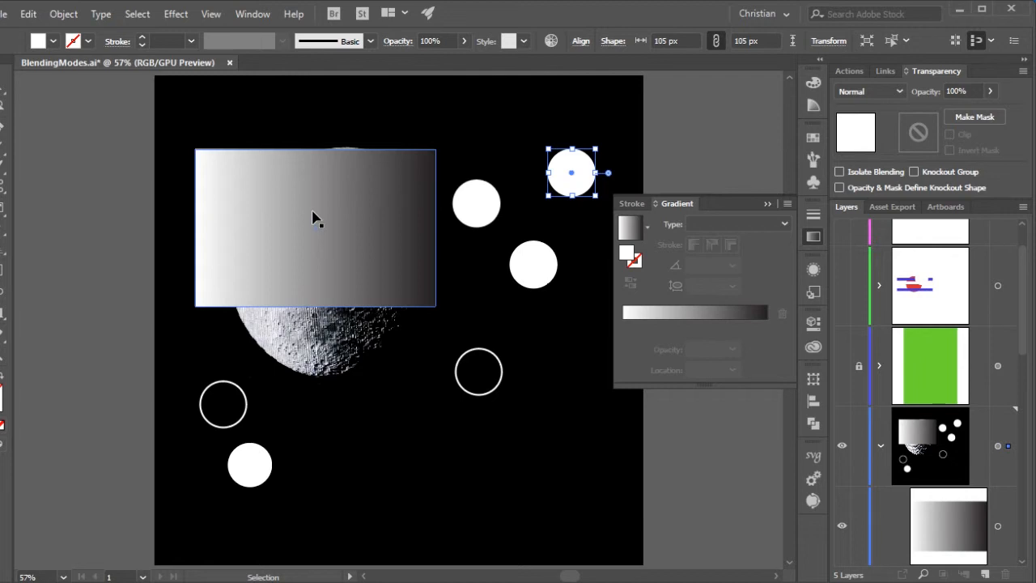
{"action": "key", "text": "ctrl+shift+a"}
{"action": "key", "text": "i"}
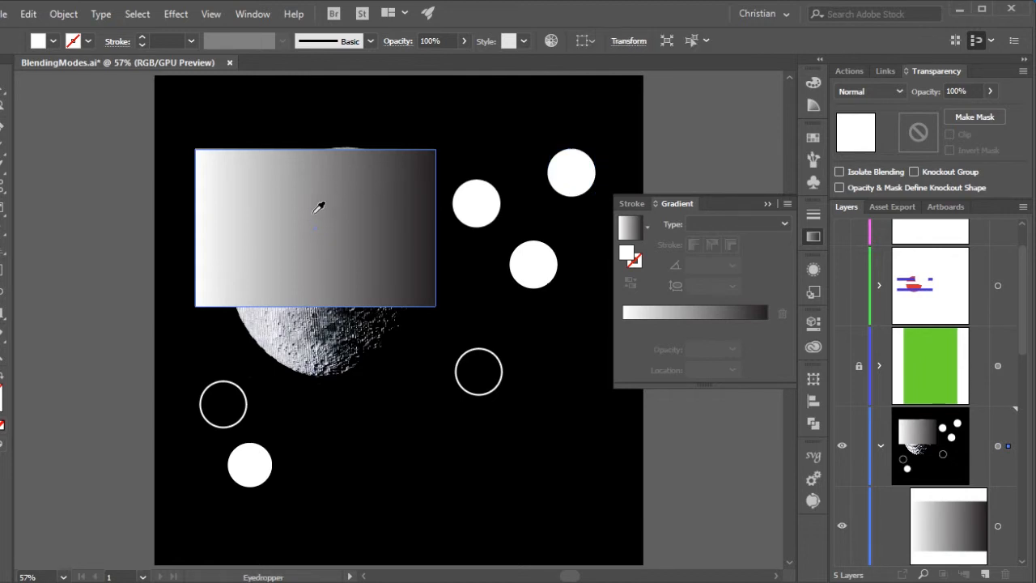
{"action": "left_click", "coordinate": [312, 213]}
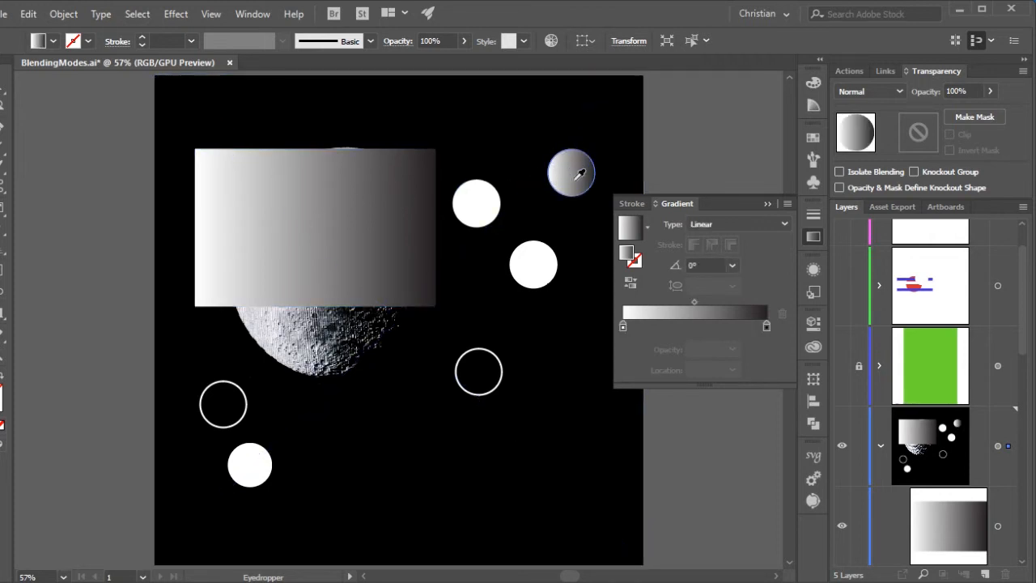
{"action": "left_click", "coordinate": [273, 190], "text": "ctrl"}
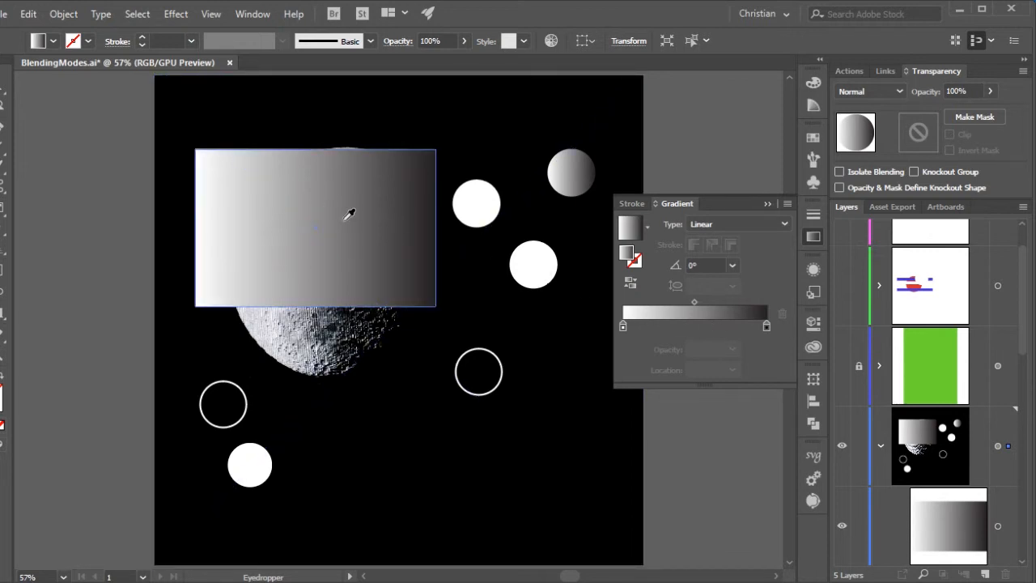
{"action": "key", "text": "ctrl+z"}
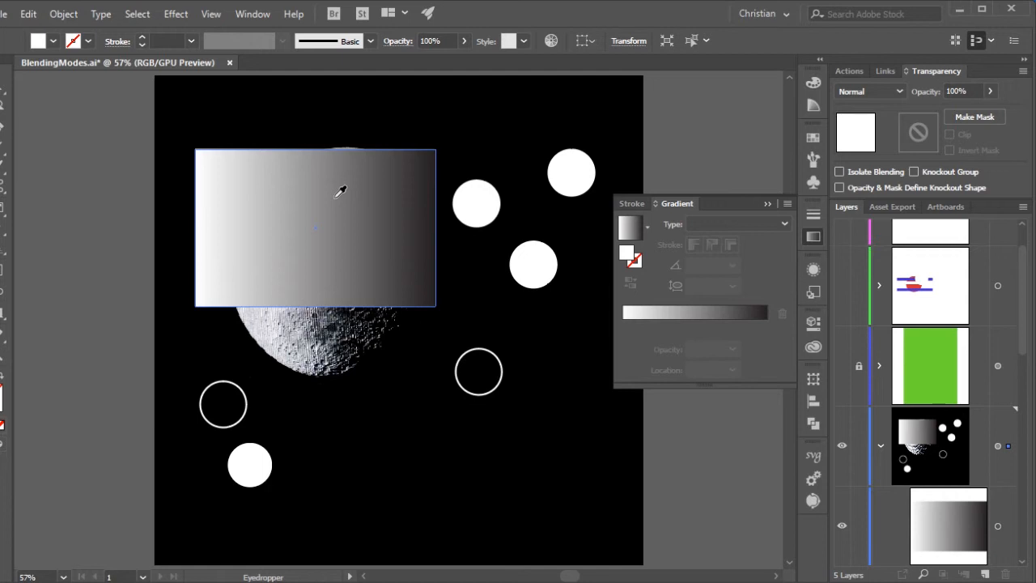
Step: Sample only the mid-gray color from the rectangle's gradient as the uppermost circle's solid fill with the Eyedropper, and deselect the circle
{"action": "left_click", "coordinate": [340, 191]}
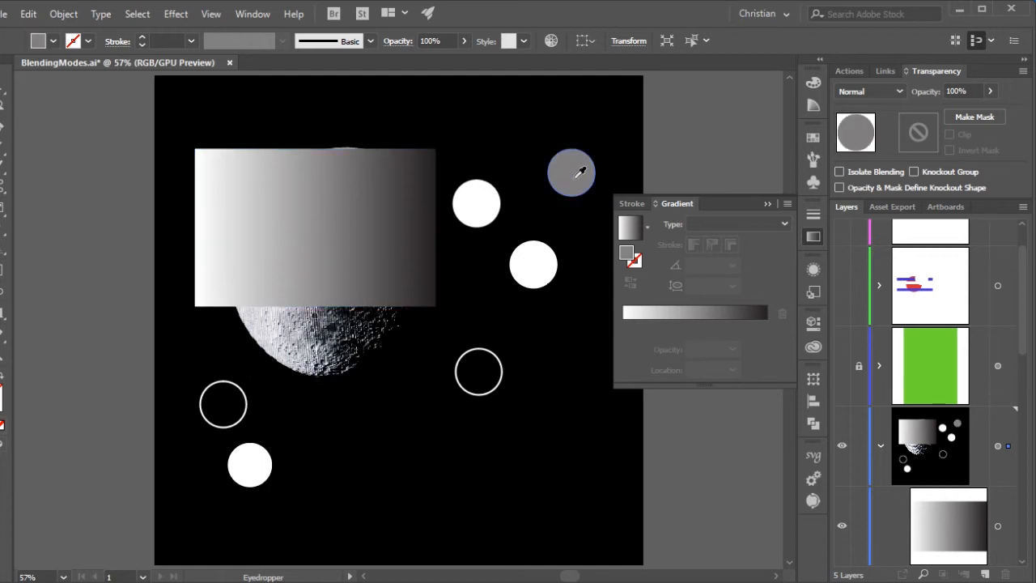
{"action": "left_click", "coordinate": [445, 182], "text": "ctrl"}
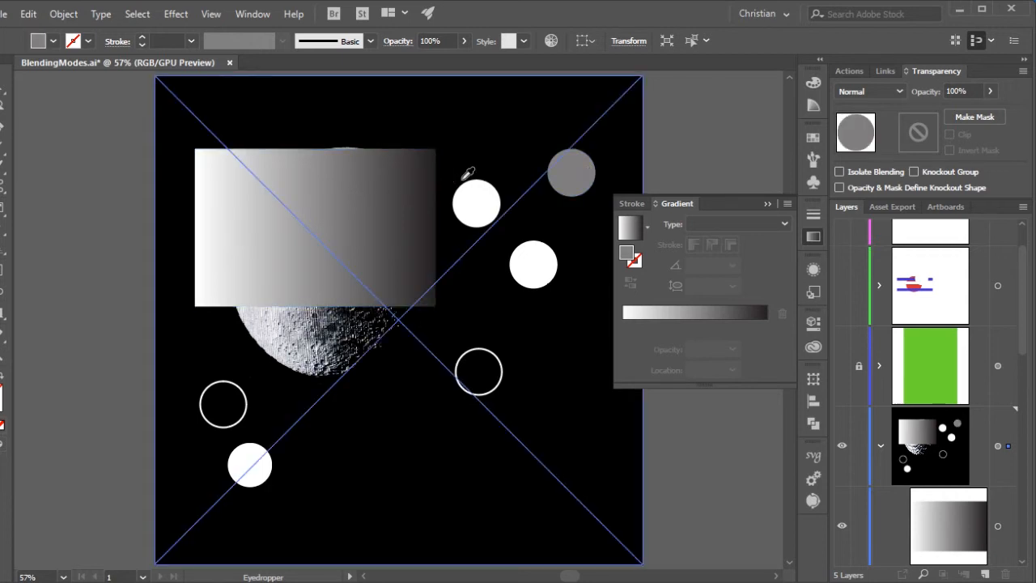
{"action": "left_click", "coordinate": [566, 166], "text": "ctrl"}
{"action": "left_click", "coordinate": [684, 139], "text": "ctrl"}
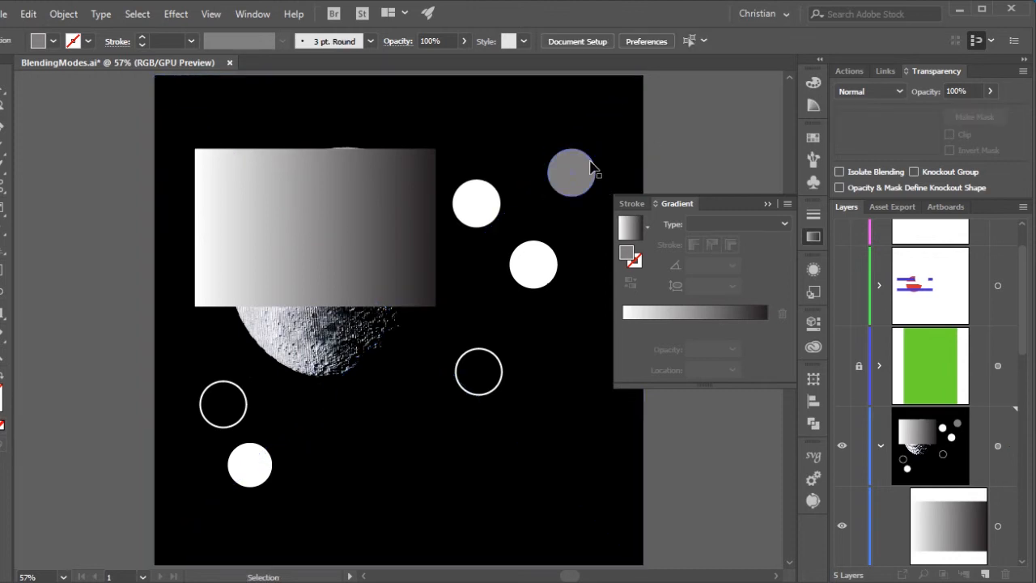
Step: Inspect the gray circle's fill color value, and select the lowest of the three circles beside the rectangle
{"action": "left_click", "coordinate": [572, 171]}
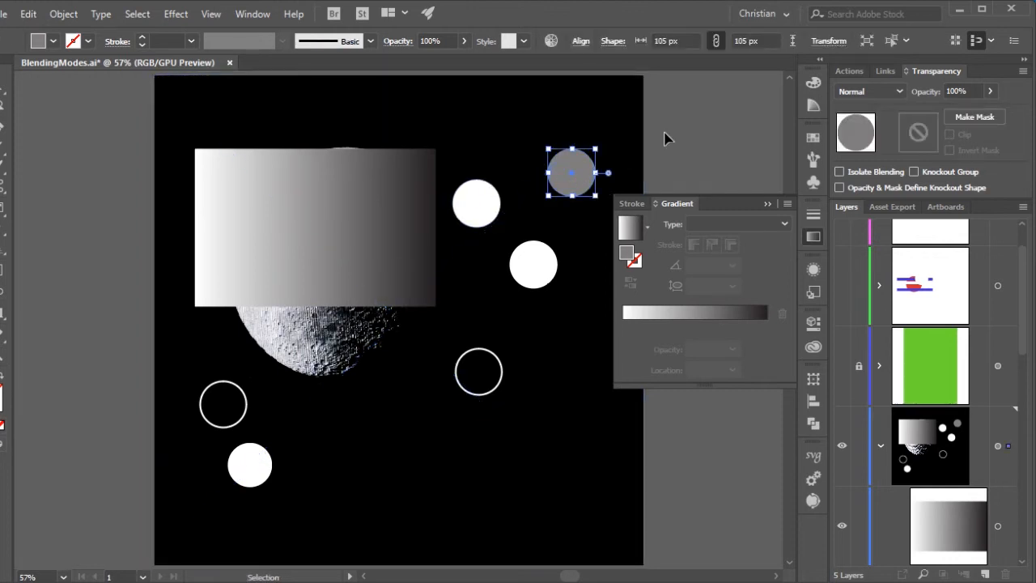
{"action": "key", "text": "F6"}
{"action": "left_click", "coordinate": [533, 264]}
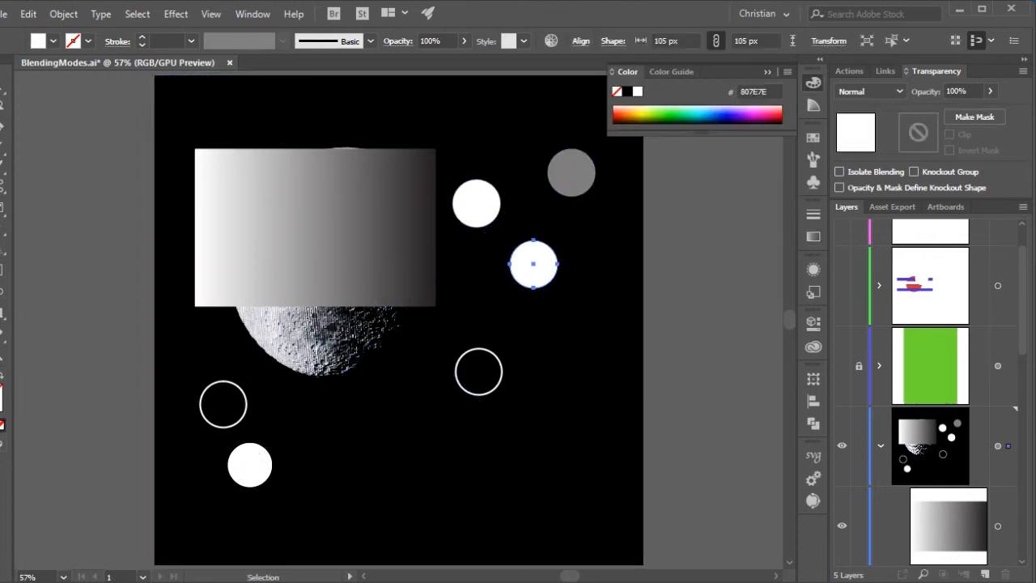